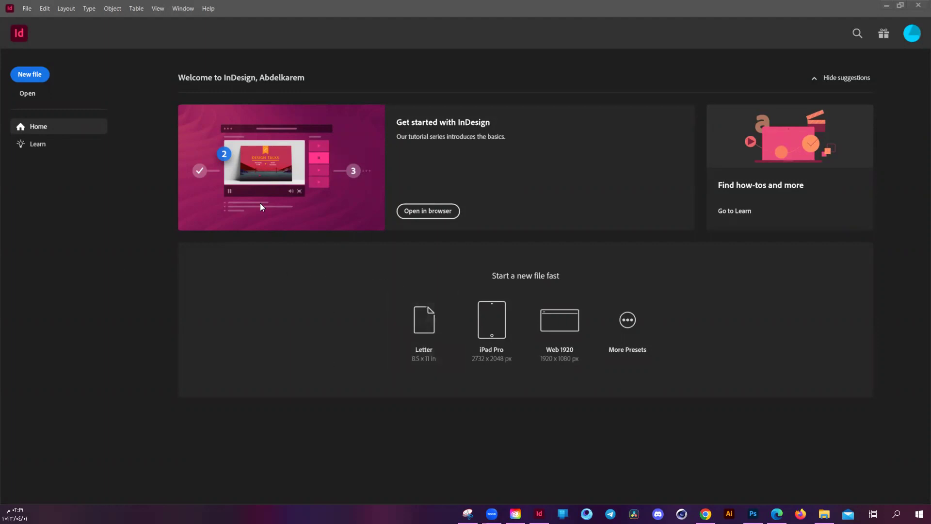
left_click(26, 93)
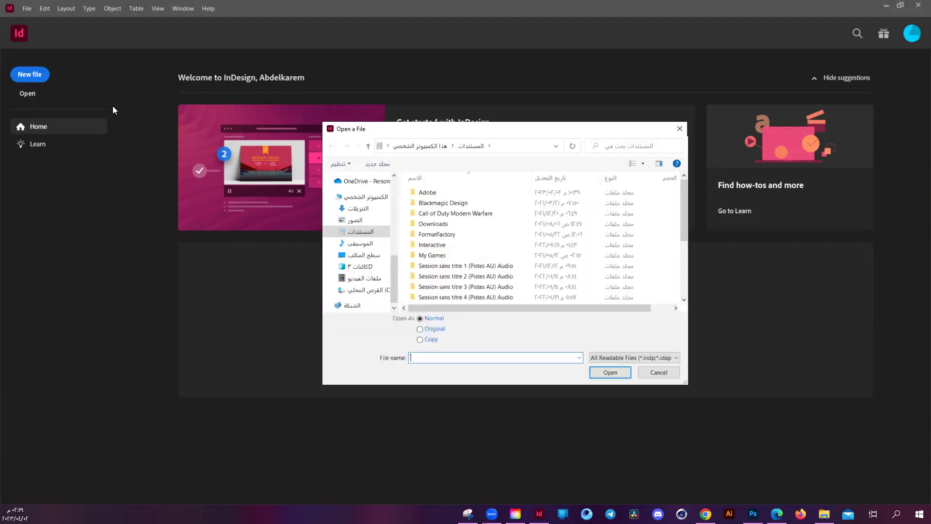
left_click(659, 373)
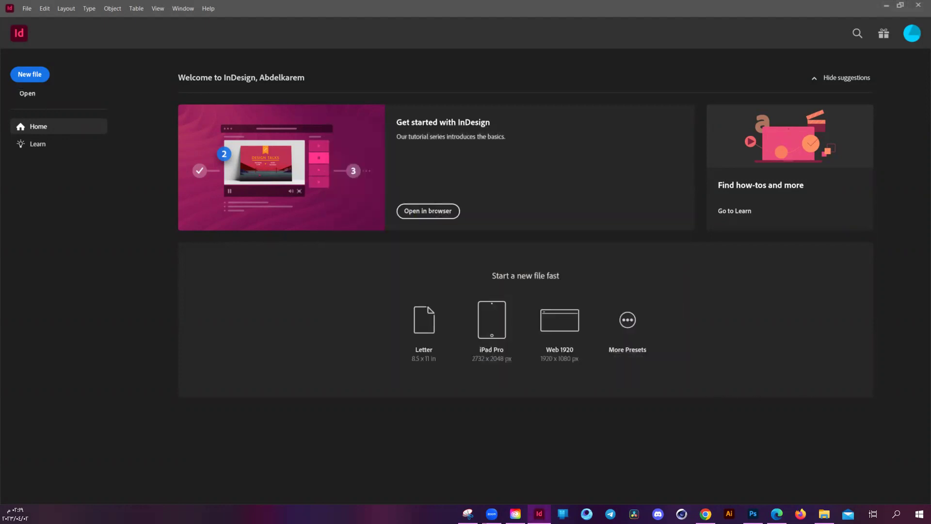
left_click(31, 10)
left_click(43, 27)
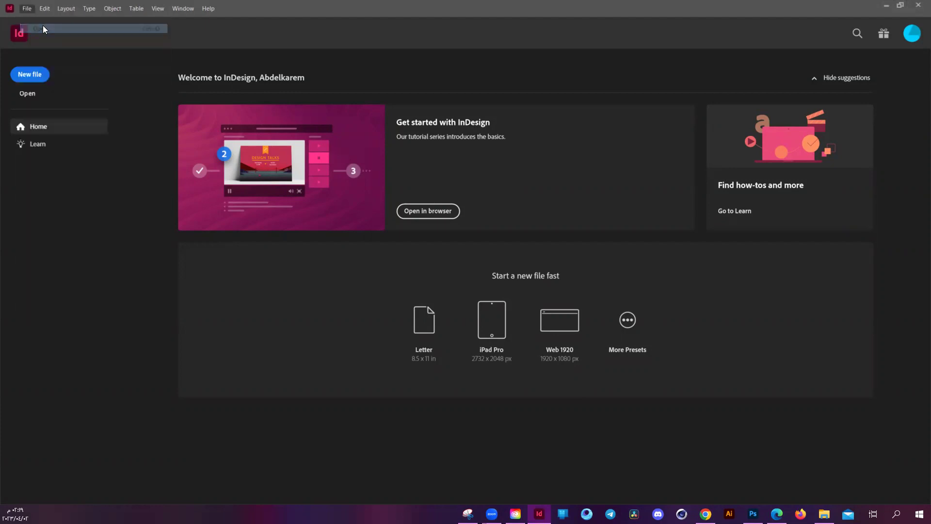
scroll(441, 262, "down", 3)
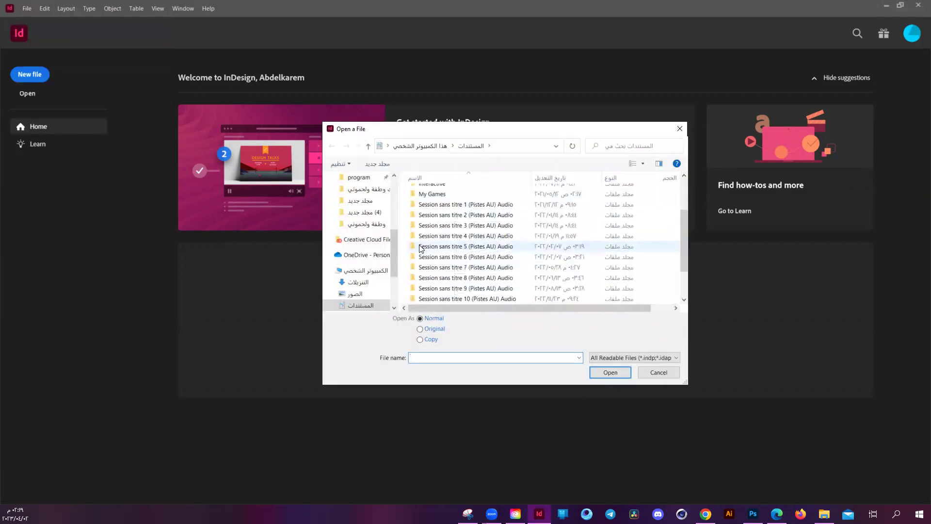
scroll(438, 265, "up", 3)
scroll(359, 233, "up", 5)
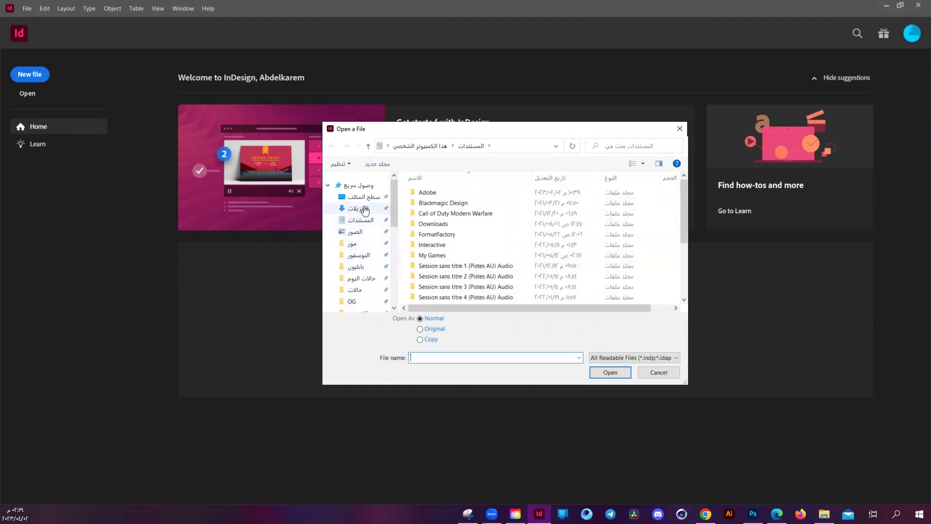
left_click(365, 210)
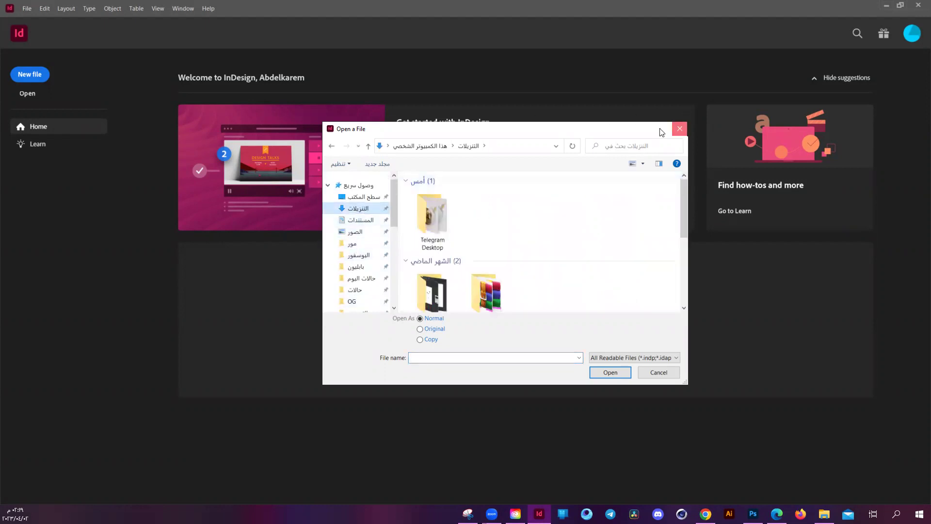
left_click(679, 128)
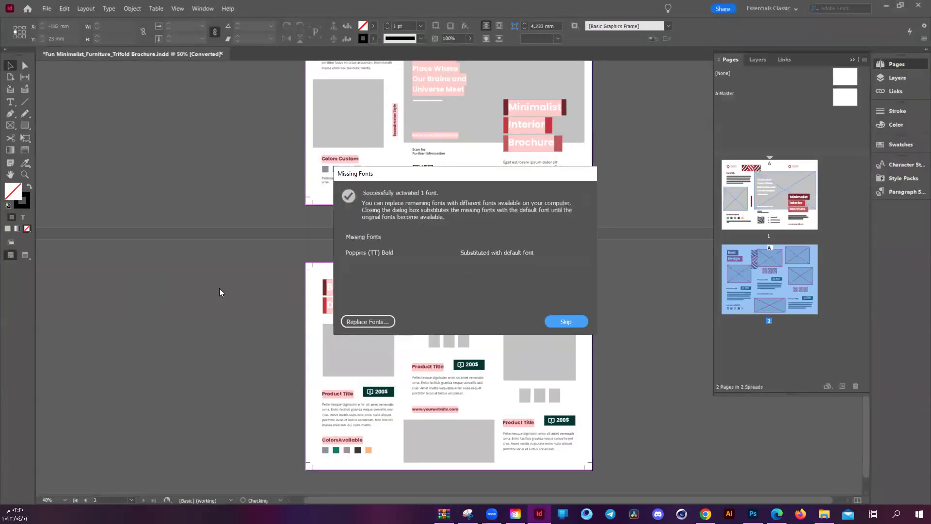
Skip replacing the missing fonts and close the trifold furniture brochure without saving.
left_click(582, 323)
right_click(51, 55)
left_click(71, 68)
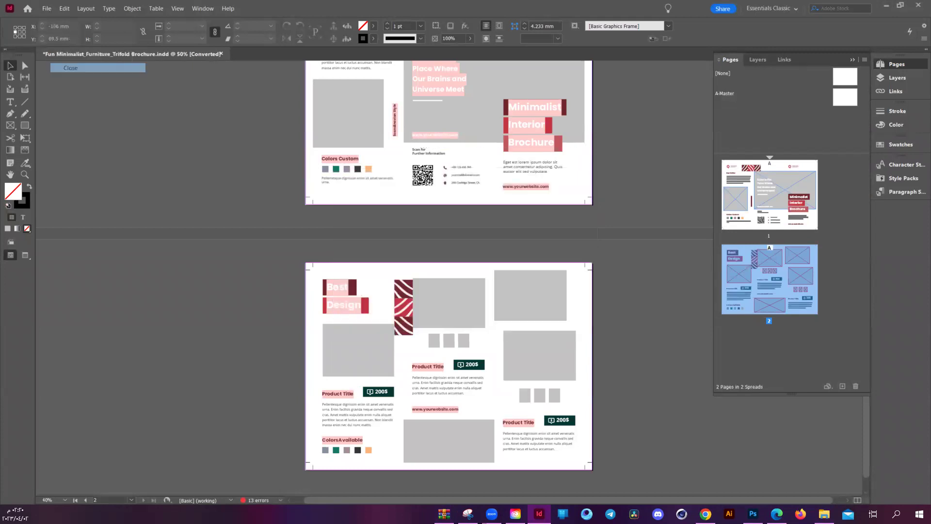
left_click(499, 268)
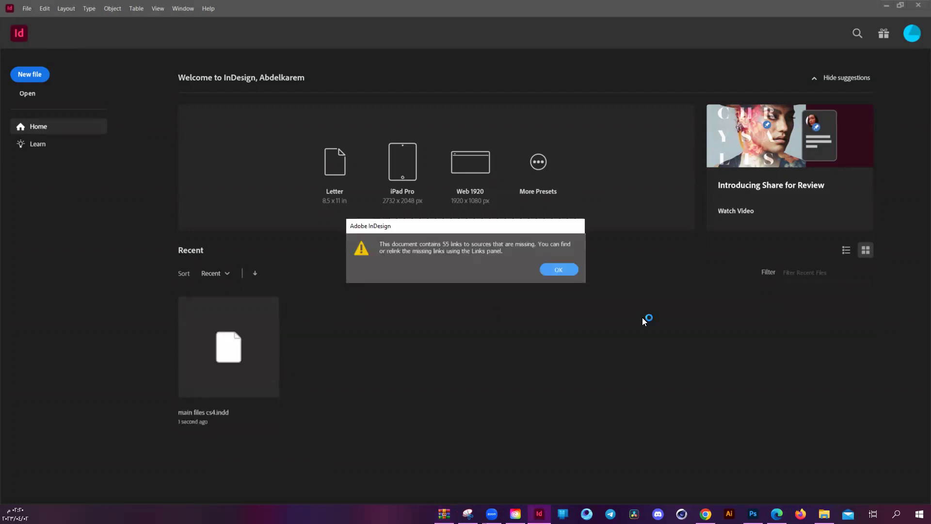
Dismiss the missing-links warning for main files cs4.indd and close that document without saving.
left_click(556, 268)
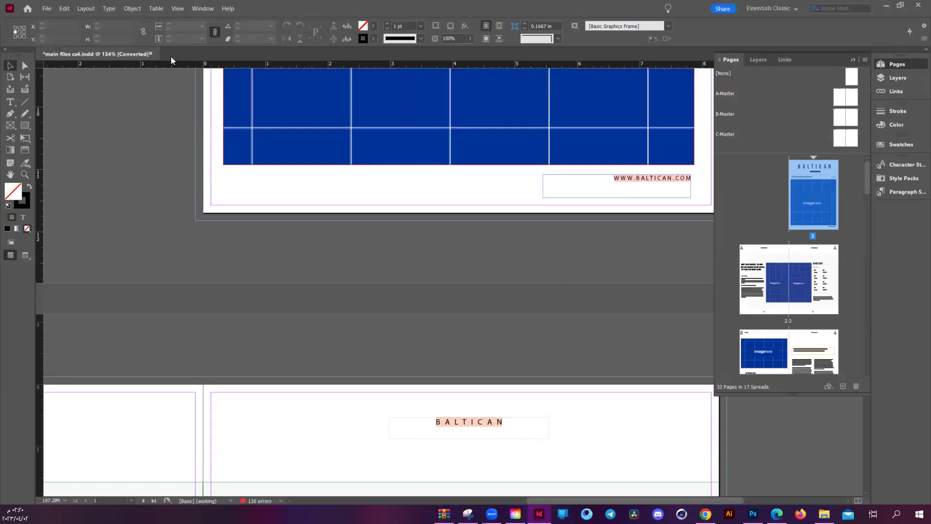
left_click(150, 54)
left_click(515, 266)
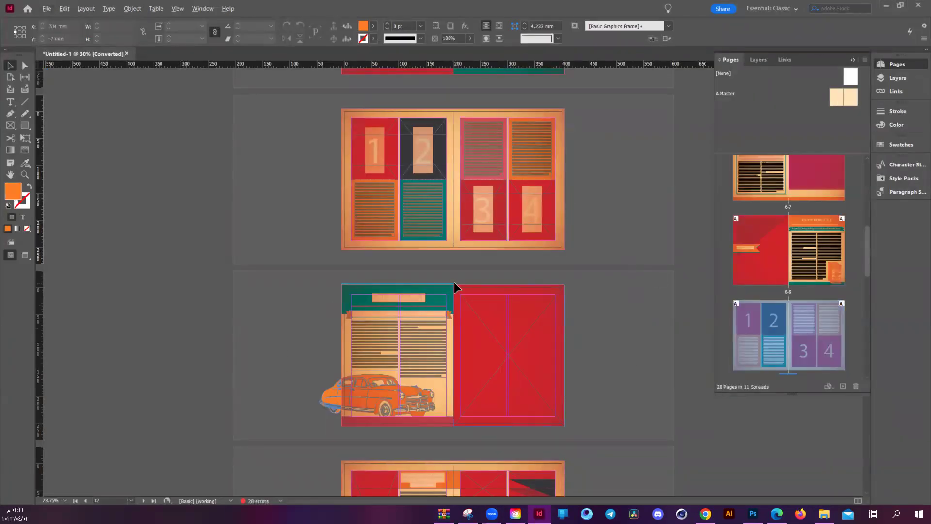
Examine the retro magazine's spreads, alternating between the whole-document overview and close views of individual pages.
scroll(456, 289, "down", 5)
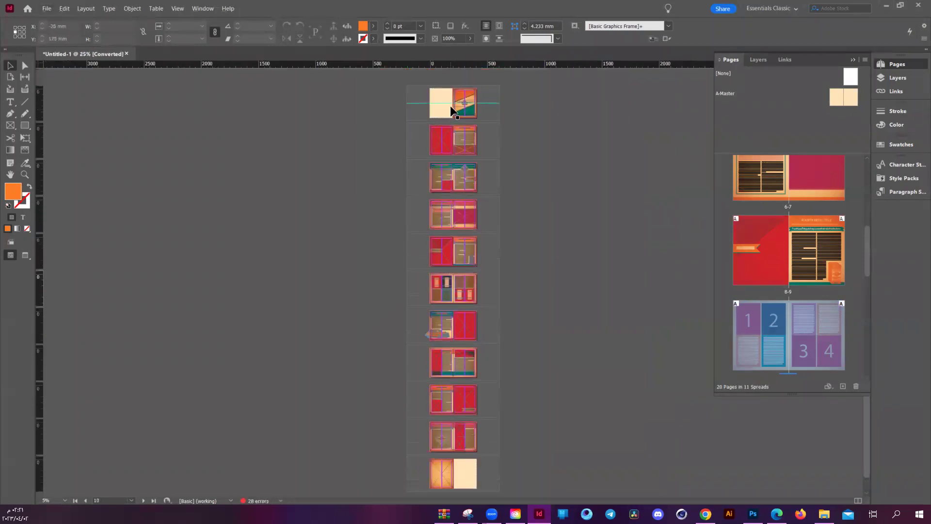
scroll(451, 283, "up", 5)
double_click(832, 258)
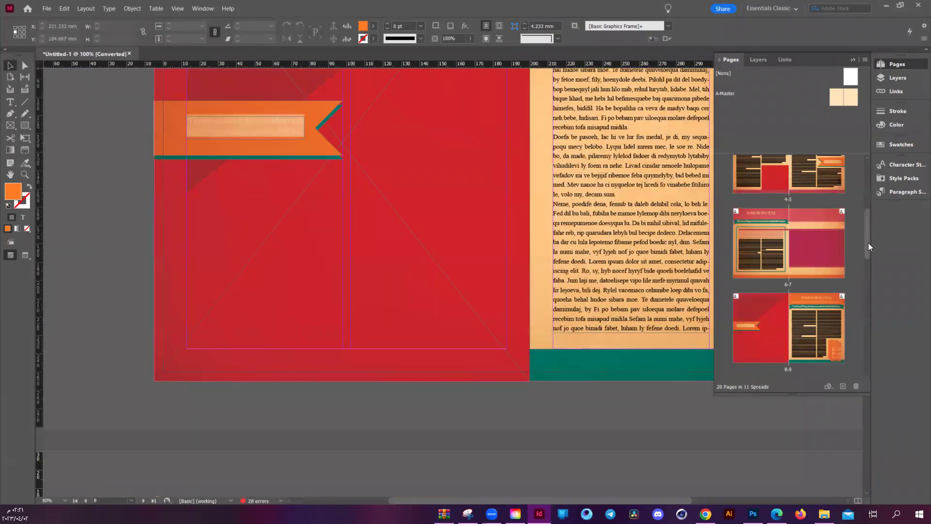
left_click_drag(868, 242, 866, 152)
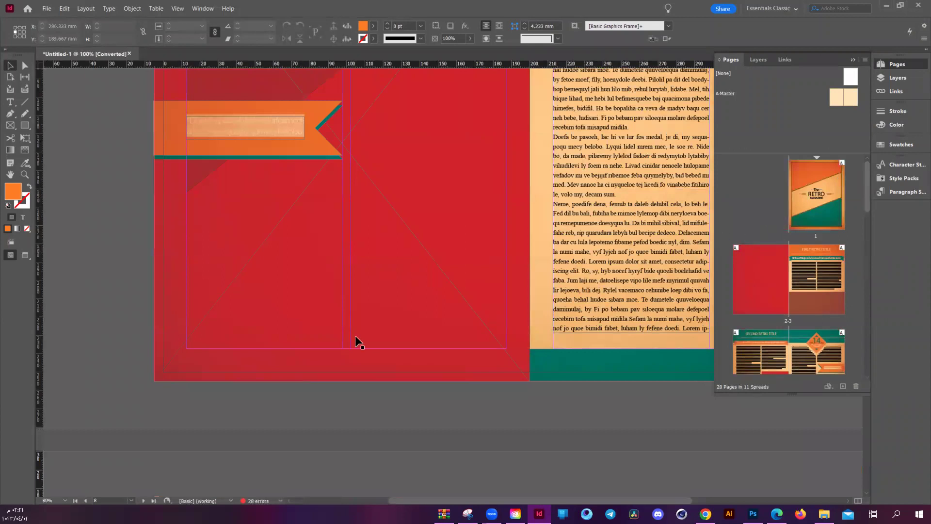
scroll(252, 209, "up", 3)
left_click(294, 220)
scroll(293, 217, "down", 6)
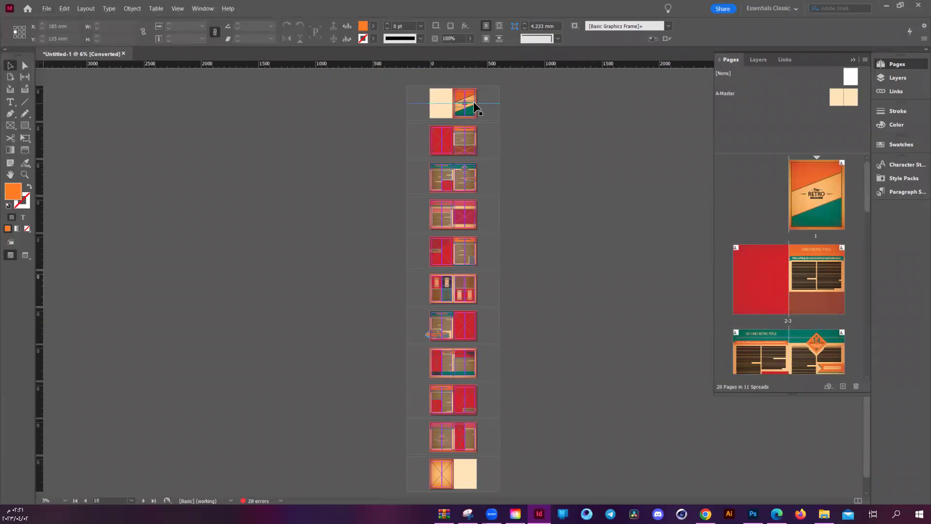
scroll(474, 101, "up", 5)
scroll(473, 101, "up", 4)
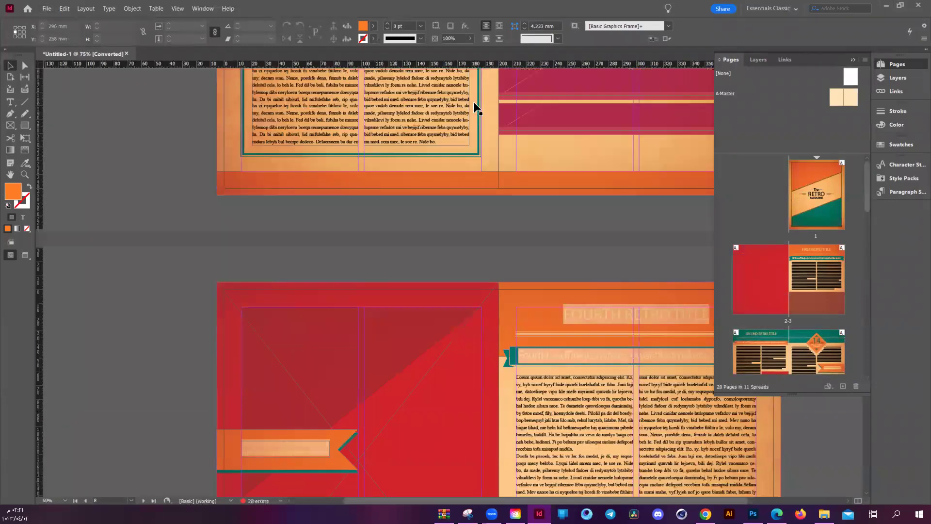
scroll(474, 101, "down", 2)
scroll(473, 101, "up", 5)
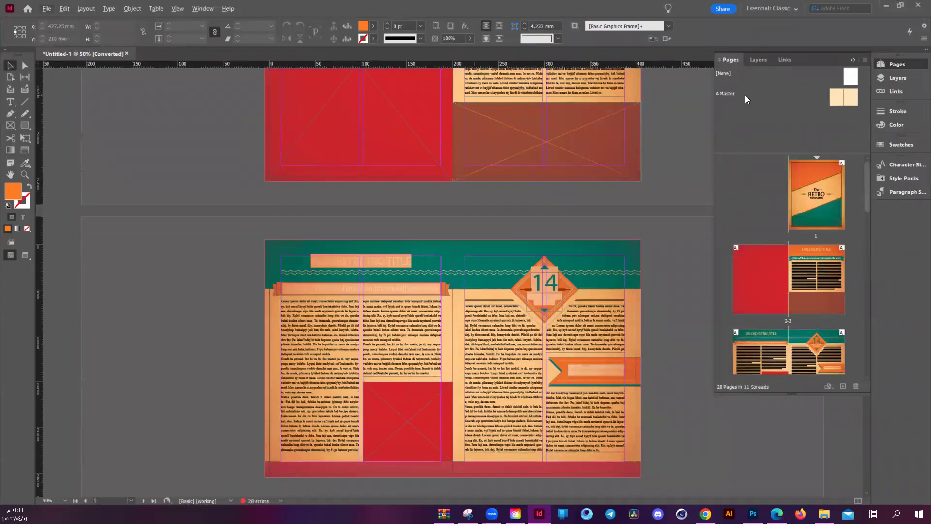
Compare the A-Master spread with cover page 1, ending on the A-Master spread.
left_click(732, 94)
double_click(723, 92)
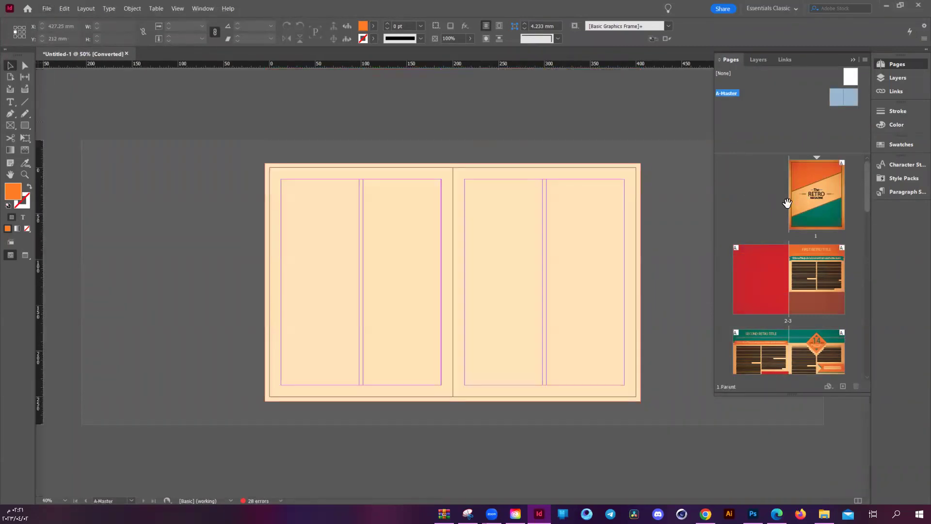
double_click(797, 180)
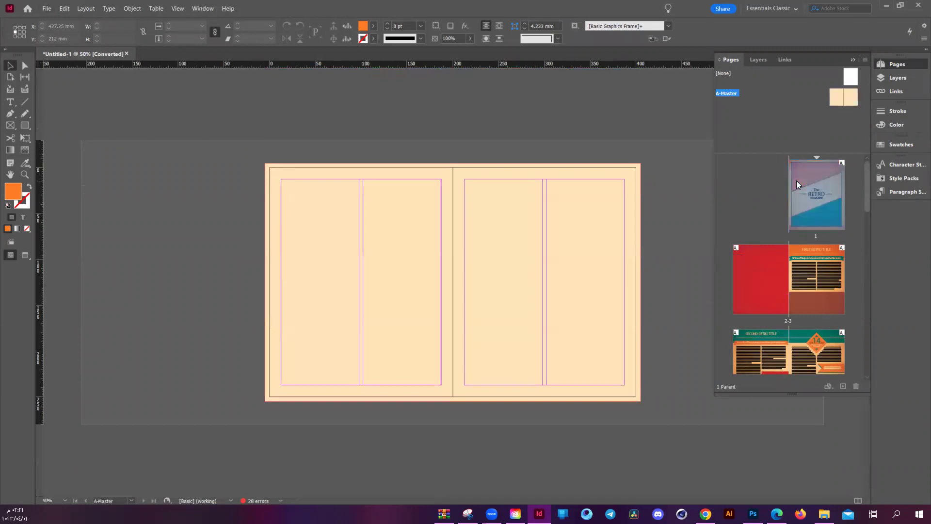
left_click(733, 186)
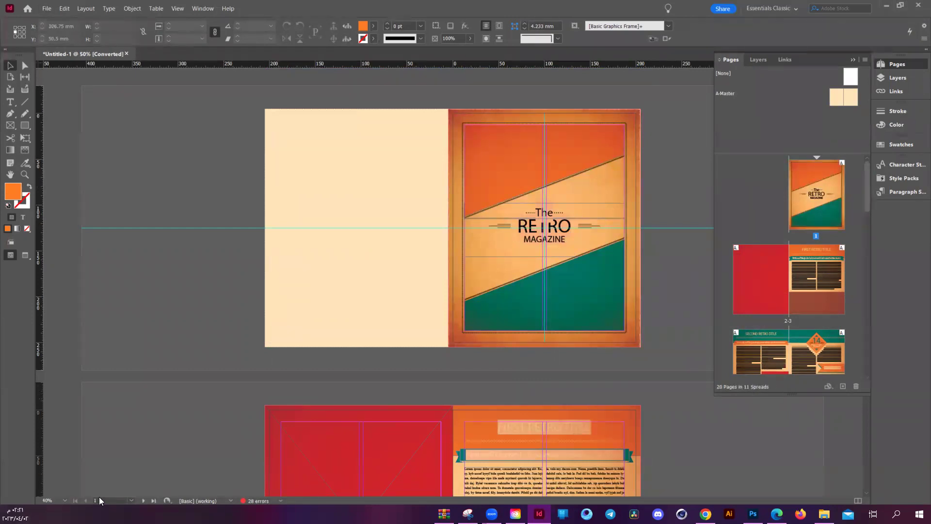
double_click(724, 94)
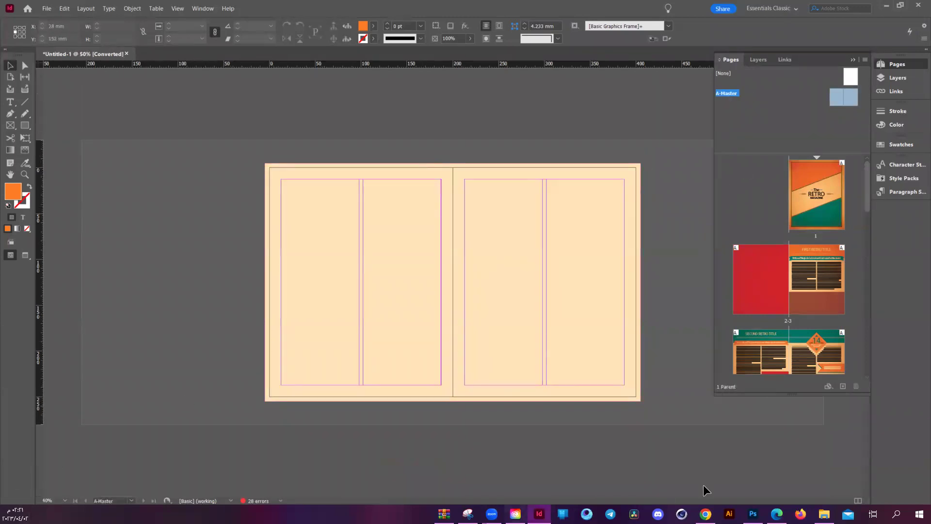
Look through the page thumbnails as far as page 20 and go back to cover page 1.
scroll(753, 330, "down", 3)
scroll(753, 329, "down", 1)
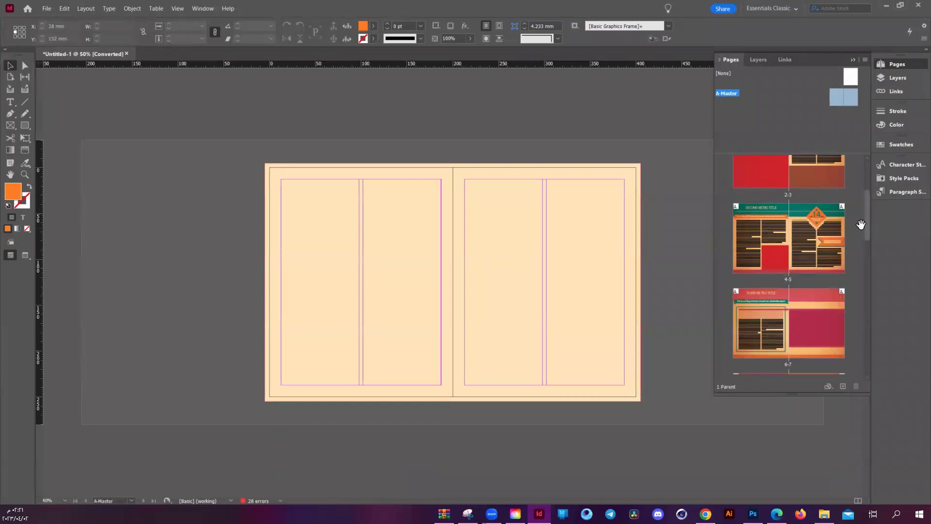
left_click_drag(868, 220, 872, 367)
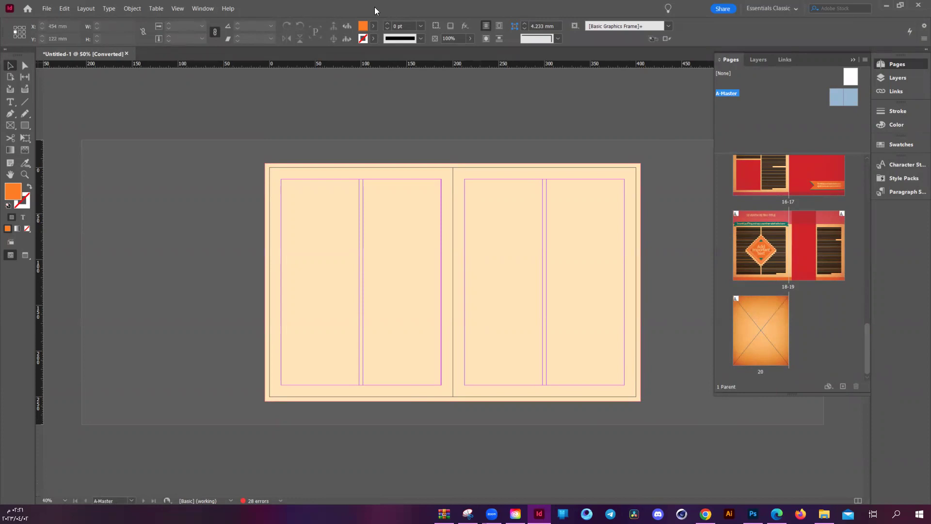
left_click_drag(866, 337, 882, 154)
double_click(821, 186)
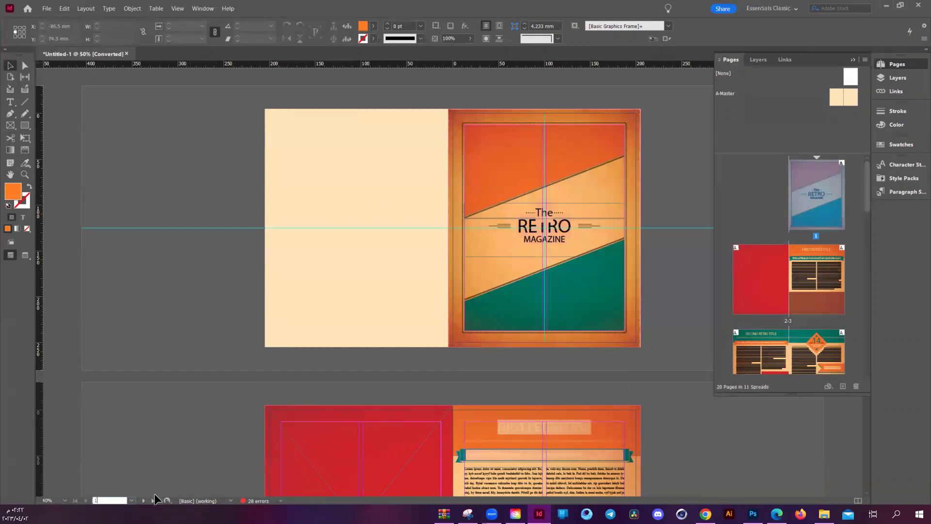
Jump to the spread with pages 4-5 by page number and return to the cover page.
left_click(131, 501)
left_click(110, 325)
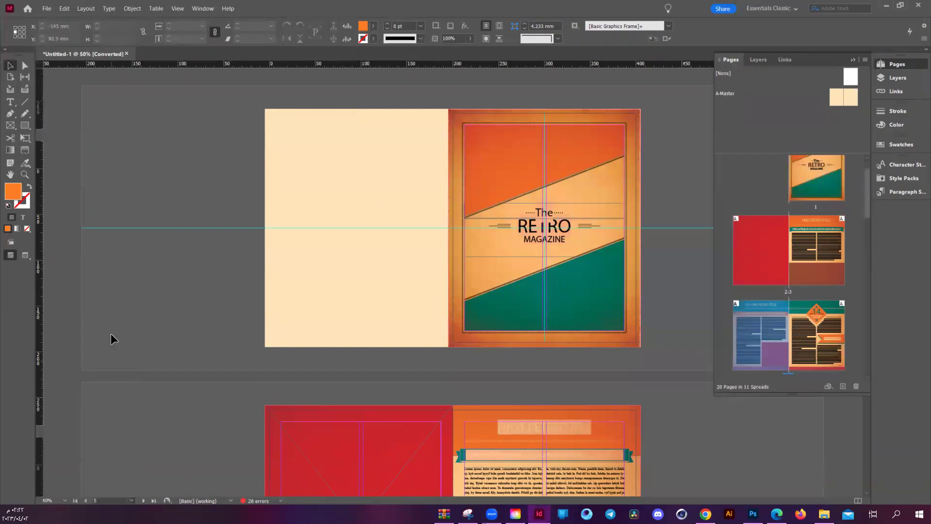
double_click(819, 167)
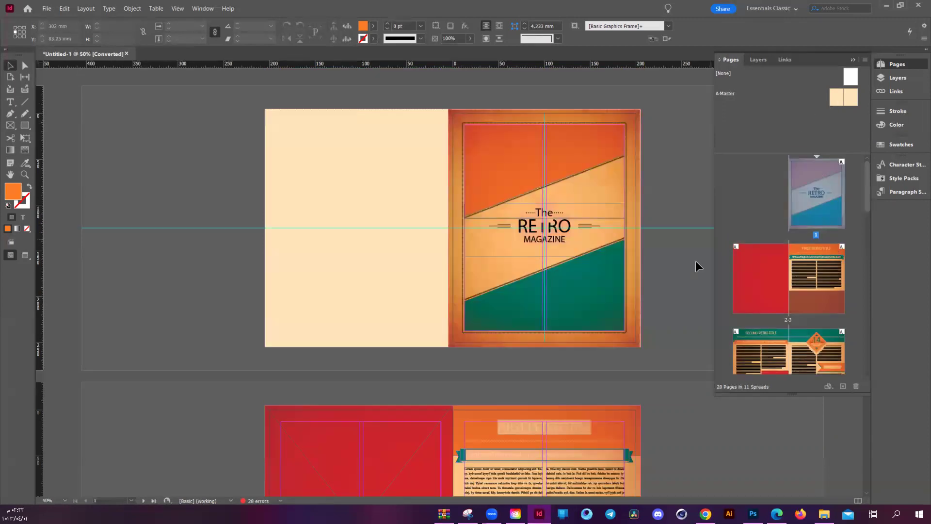
Open the A-Master spread and select its cream background frame to inspect it.
left_click(834, 97)
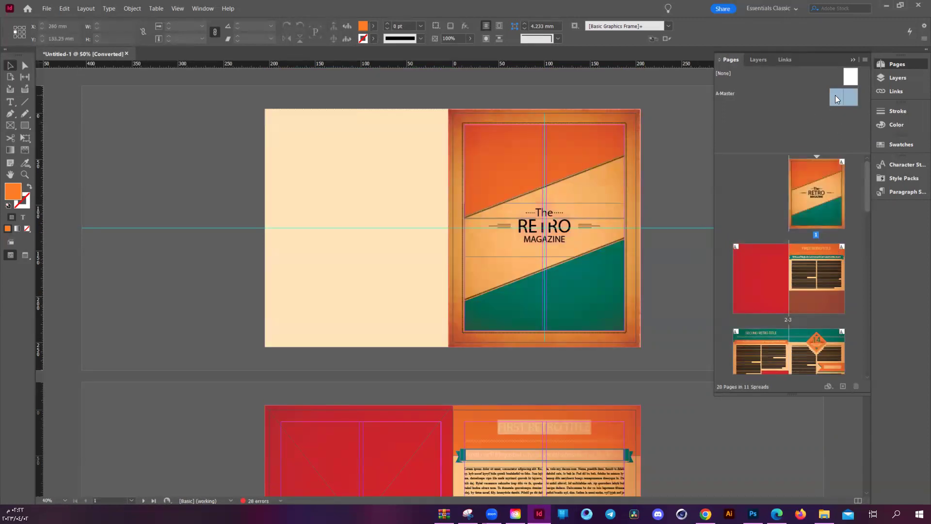
double_click(836, 95)
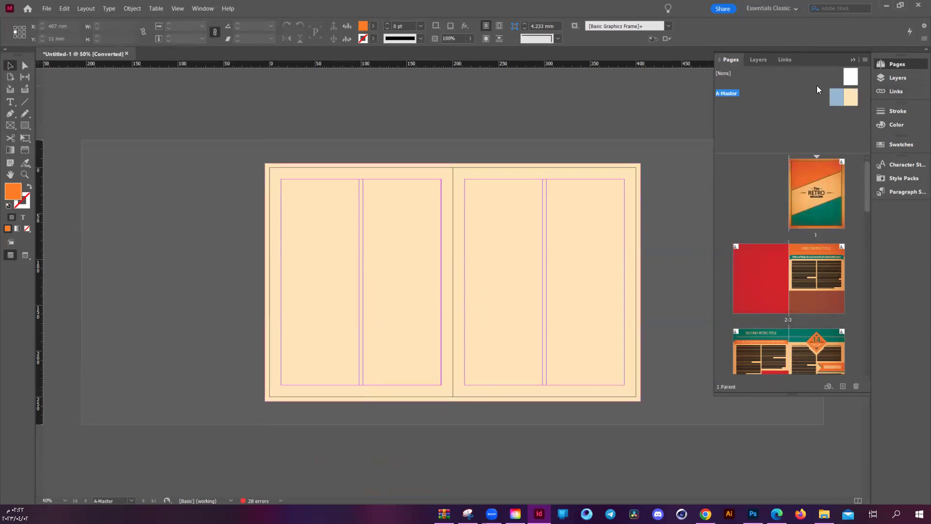
left_click(728, 93)
left_click(540, 294)
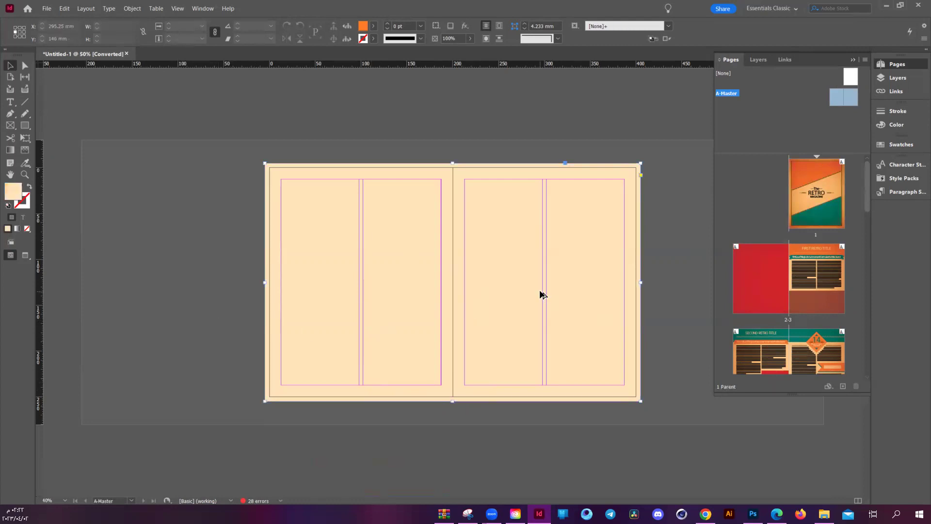
key("ctrl+minus")
key("ctrl+minus")
key("ctrl+minus")
key("ctrl+equal")
key("ctrl+equal")
key("ctrl+equal")
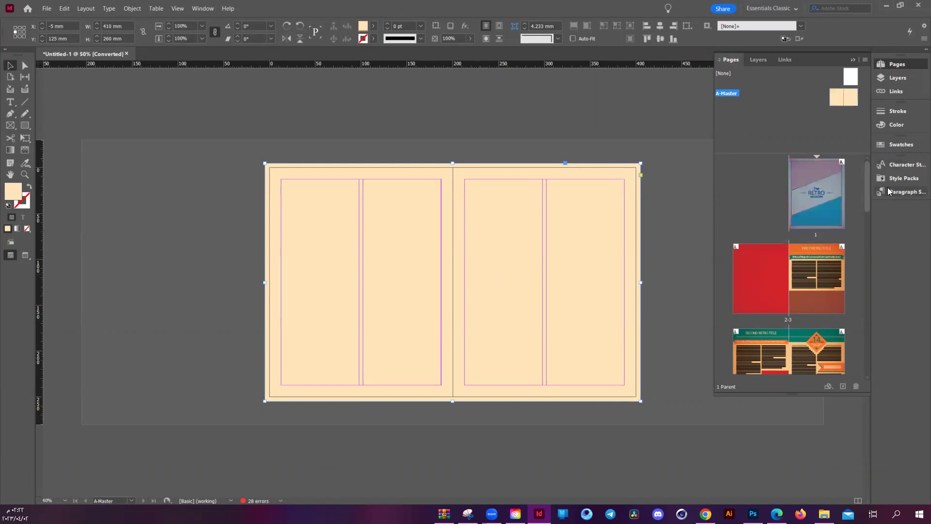
Go back to cover page 1 and examine the document's pages through to the spread with the panels numbered 1 to 4.
double_click(812, 195)
left_click_drag(867, 174, 874, 379)
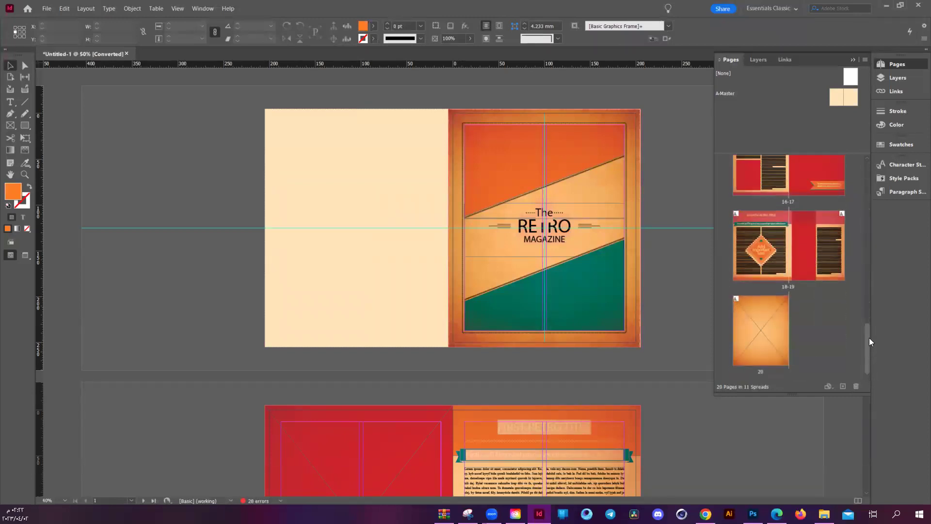
left_click_drag(869, 337, 878, 358)
scroll(410, 339, "down", 10)
scroll(412, 336, "up", 7)
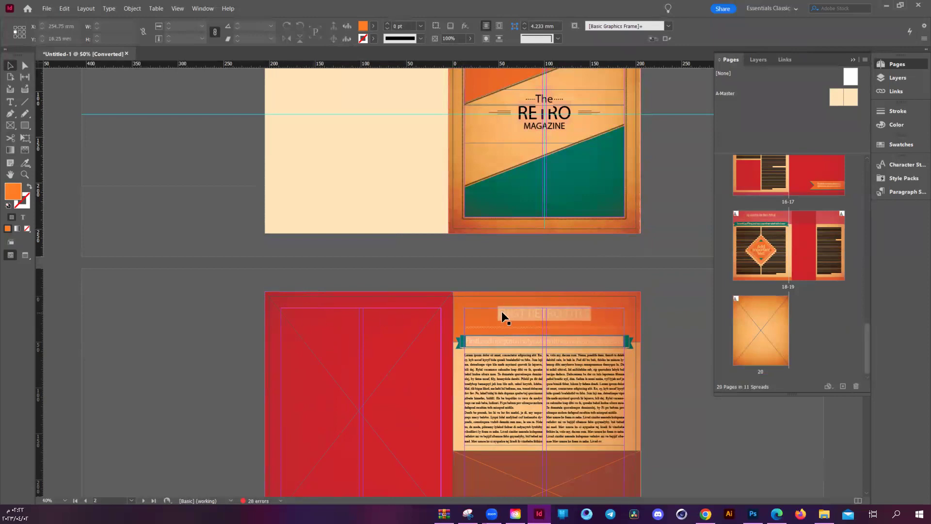
scroll(485, 325, "down", 6)
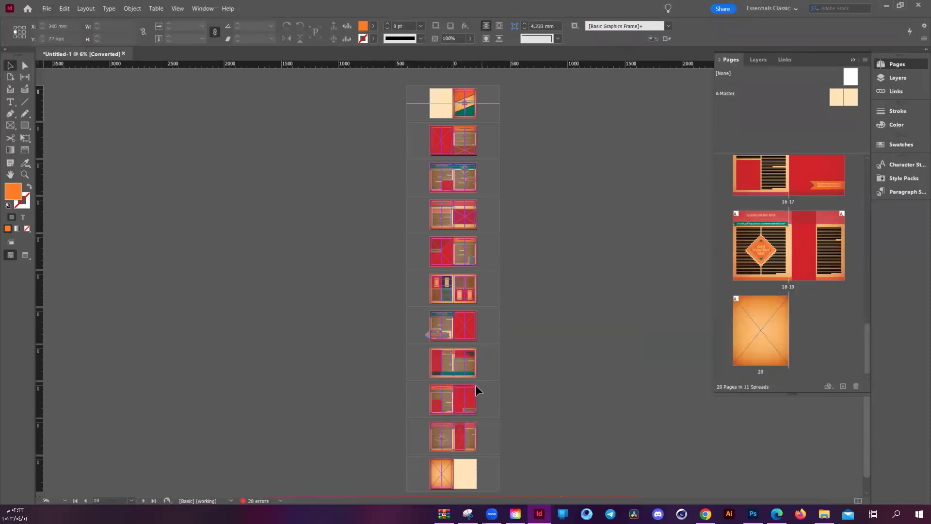
scroll(453, 473, "up", 6)
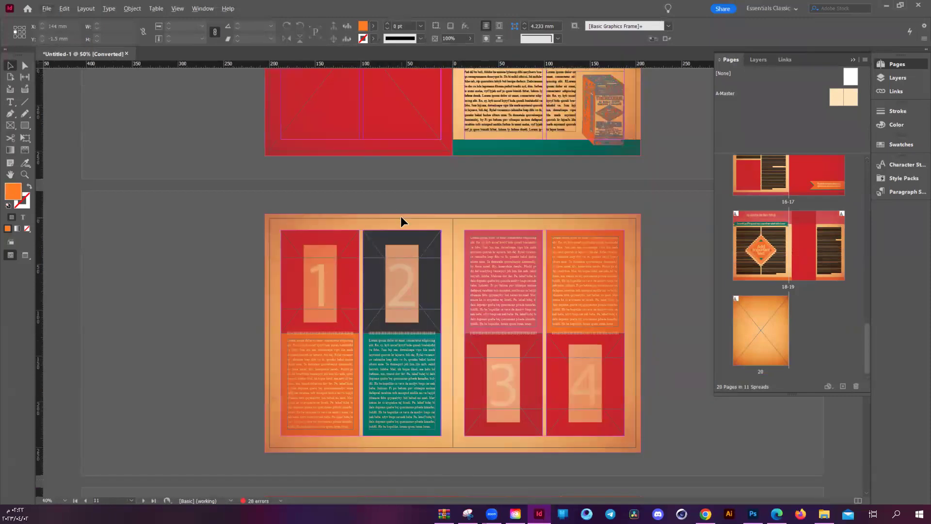
scroll(513, 241, "up", 2)
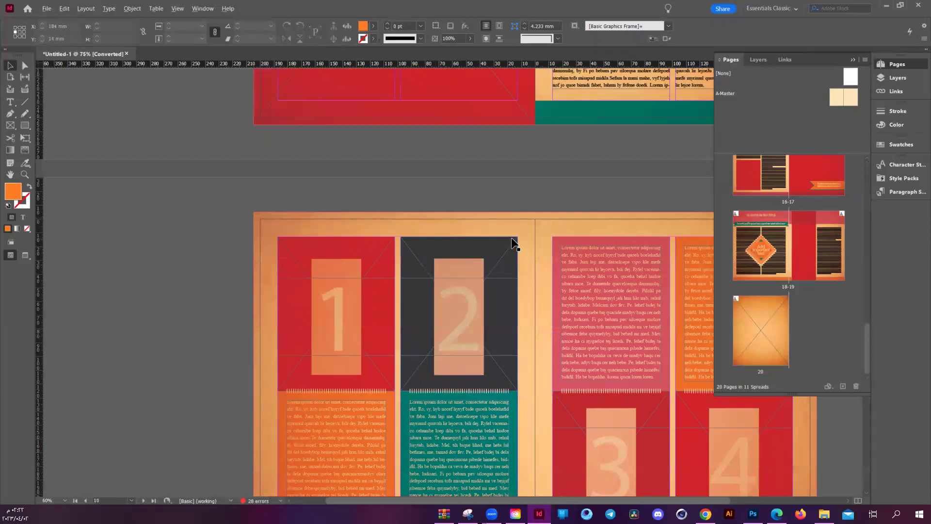
Examine the whole magazine with all its spreads in view at once.
scroll(513, 241, "down", 4)
scroll(421, 299, "down", 3)
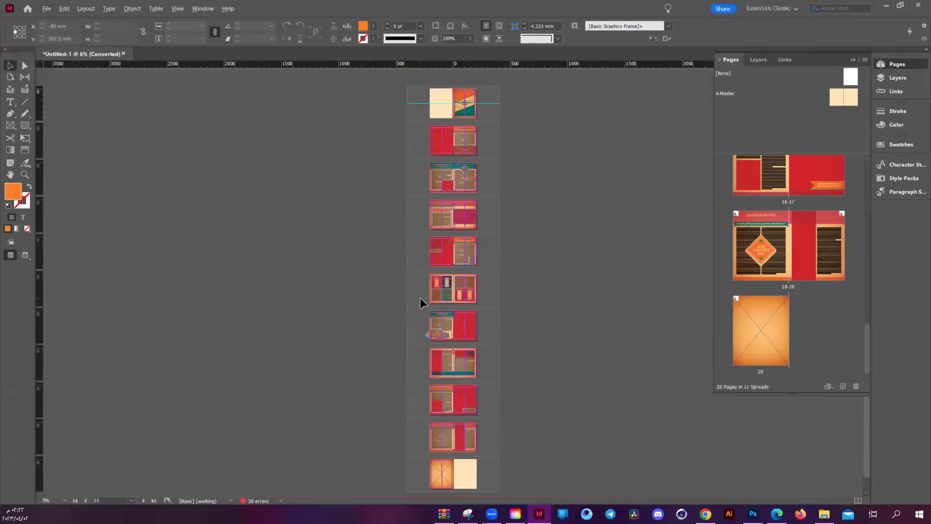
scroll(420, 297, "down", 1)
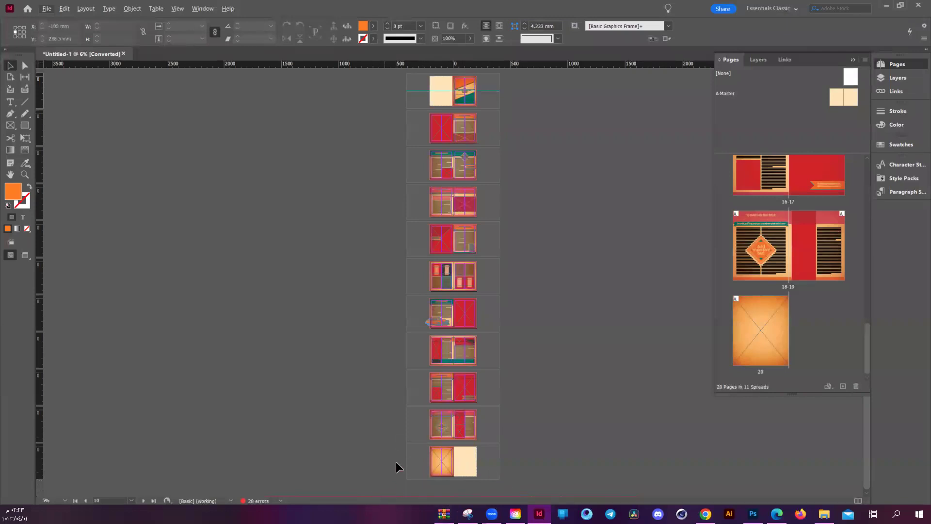
Open the A-Master spread and examine its two-page layout with the two-column guides.
double_click(733, 93)
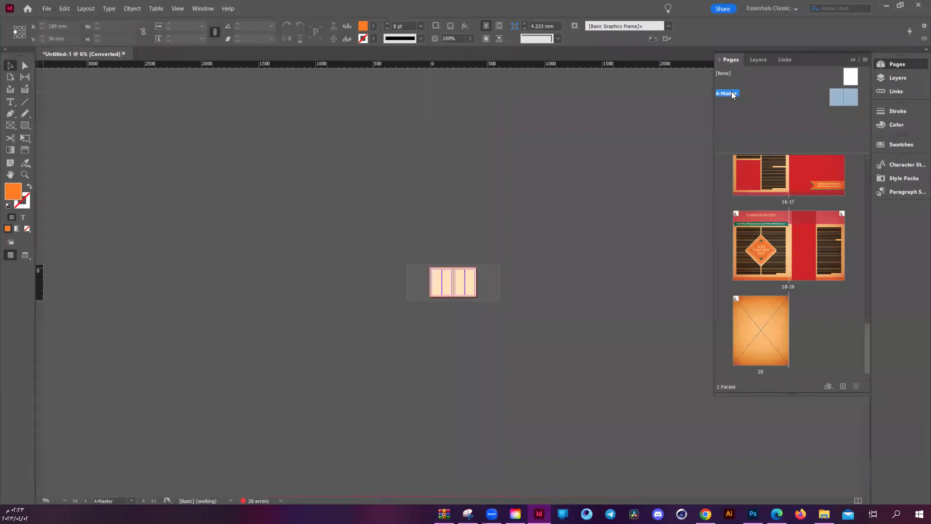
scroll(458, 270, "up", 5)
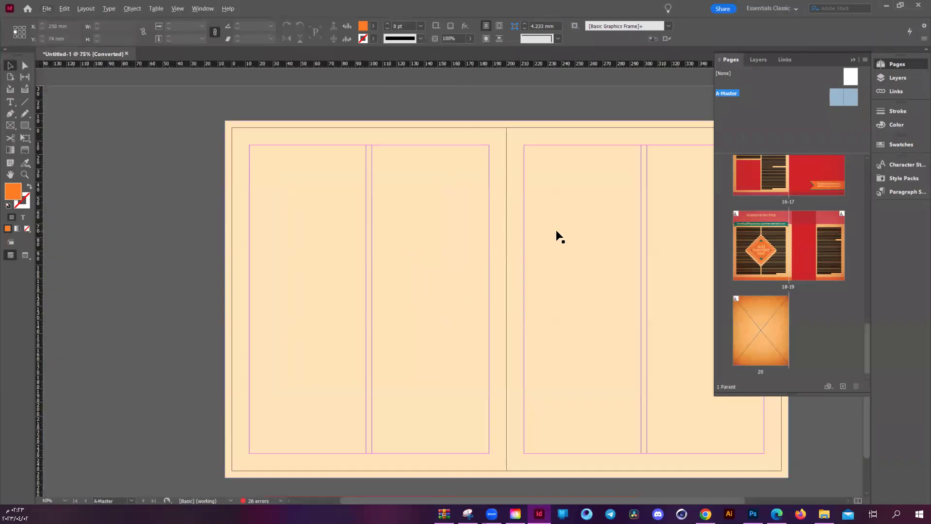
scroll(557, 234, "right", 3)
scroll(534, 290, "down", 3)
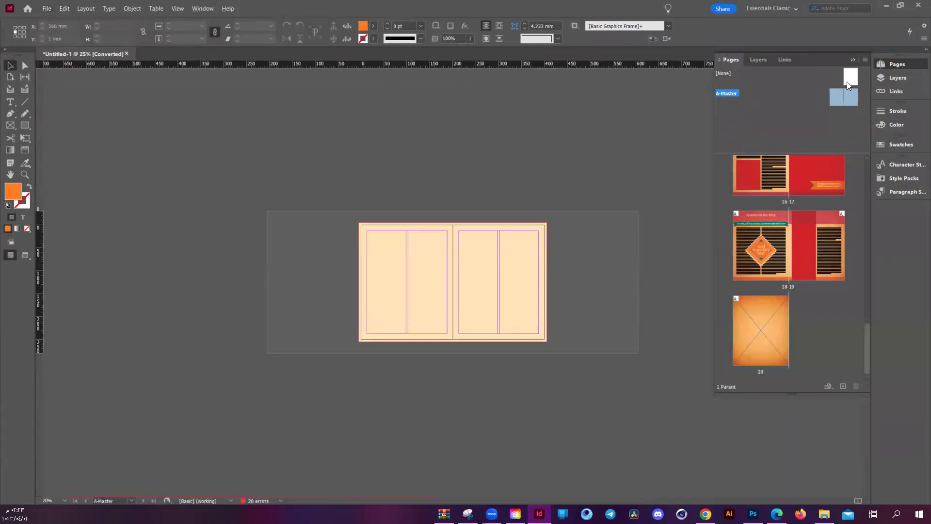
scroll(411, 211, "up", 3)
scroll(422, 202, "down", 2)
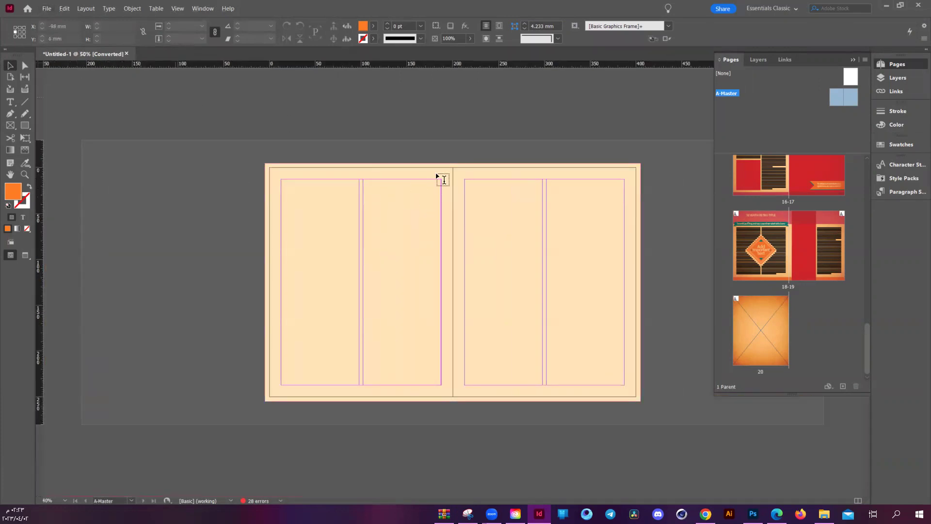
key("t")
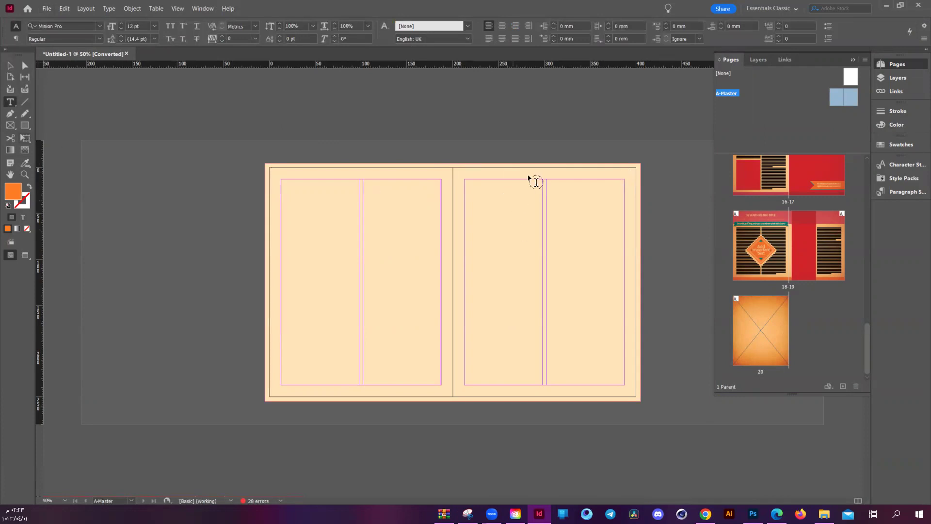
left_click_drag(627, 169, 483, 180)
scroll(614, 160, "up", 4)
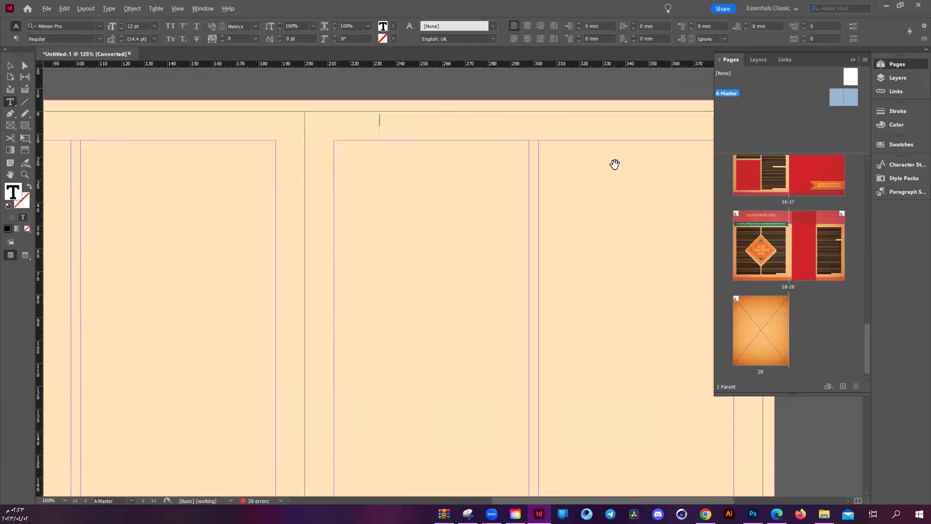
scroll(618, 166, "right", 3)
scroll(621, 170, "left", 2)
scroll(614, 167, "left", 2)
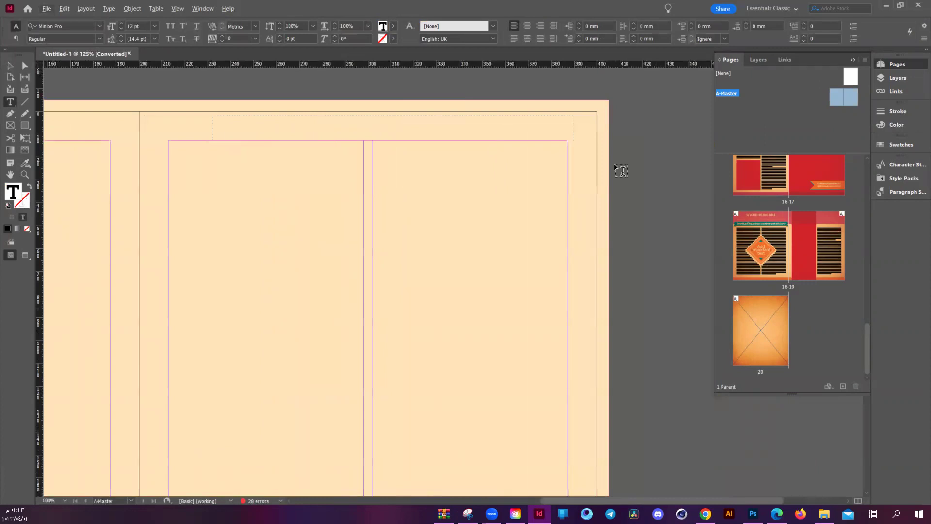
type("متن")
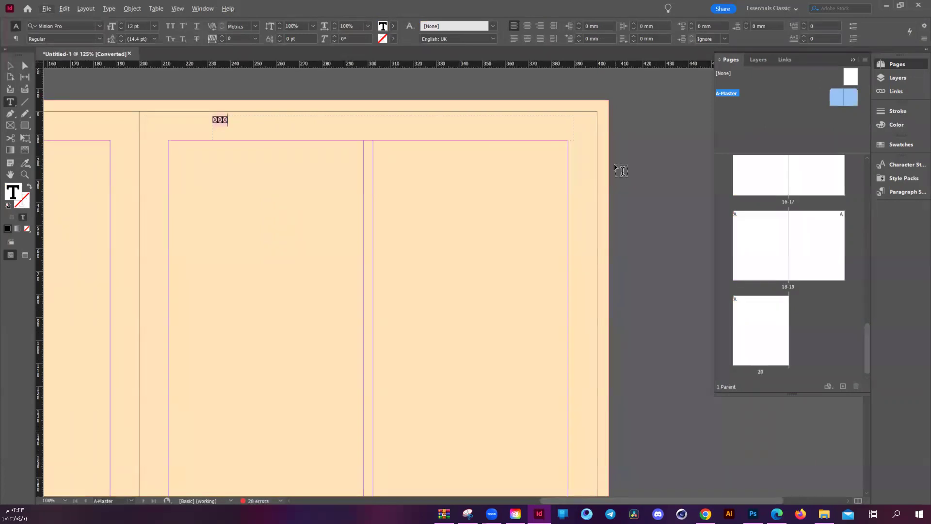
key("ctrl+shift+a")
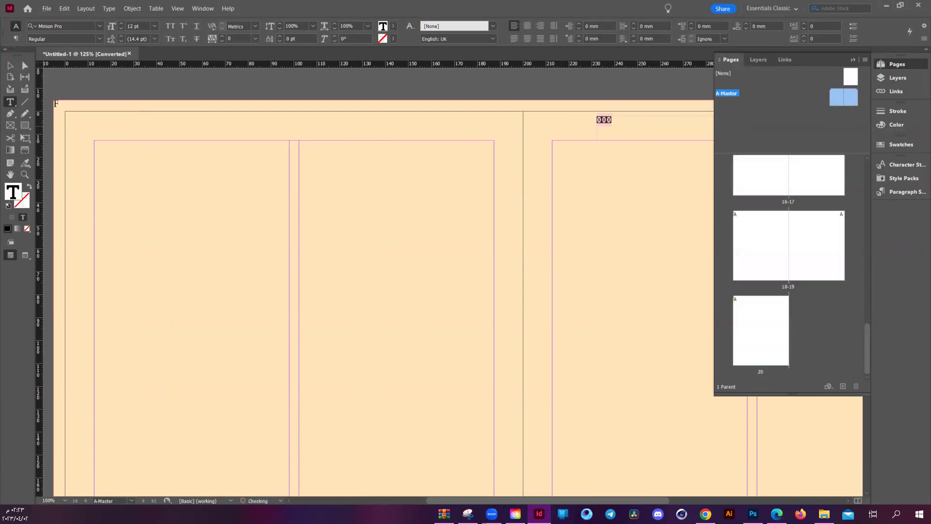
key("ctrl+alt+0")
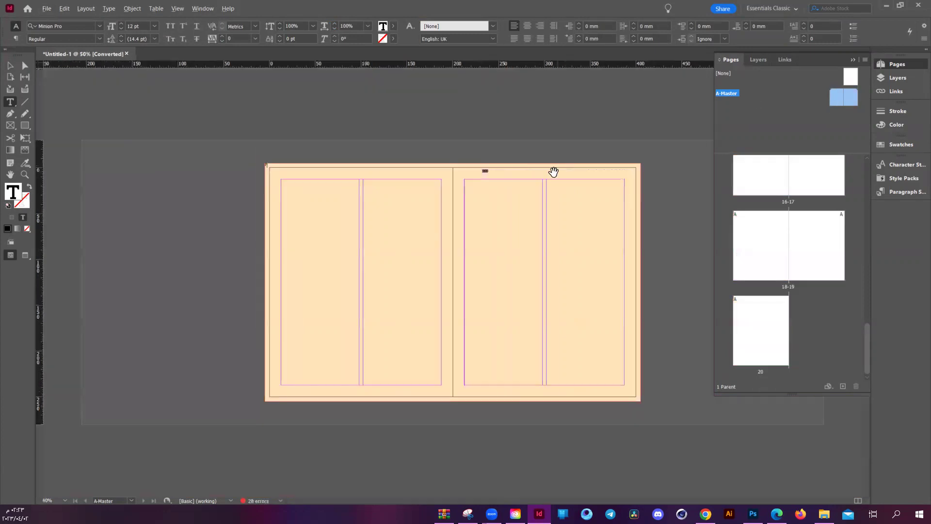
key("ctrl+1")
key("Escape")
left_click(499, 123)
key("Delete")
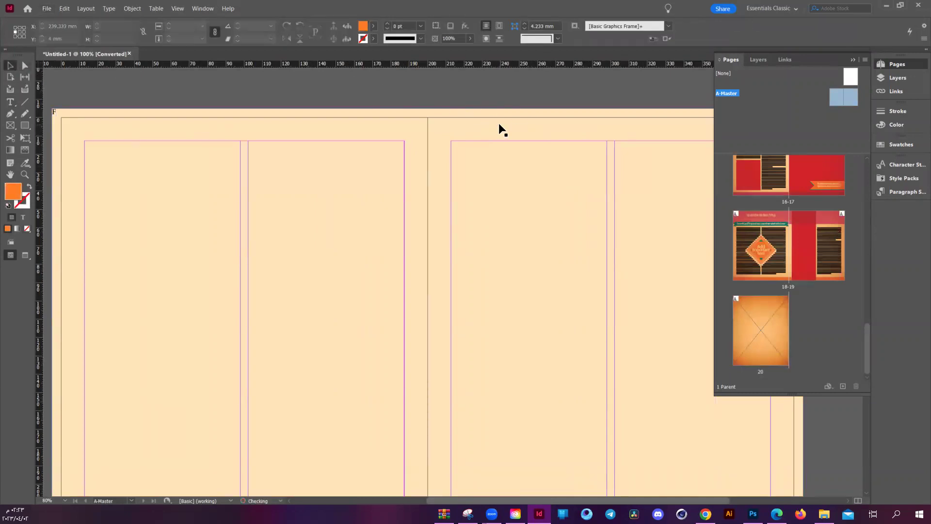
Draw a text frame about 171 × 19 mm on the pasteboard just above the A-Master's right-hand page.
key("t")
key("ctrl+5")
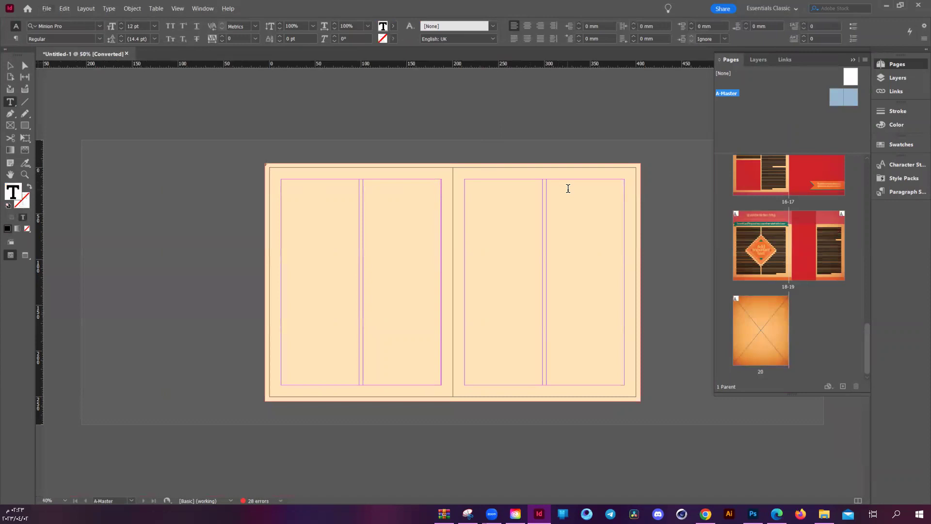
key("ctrl+1")
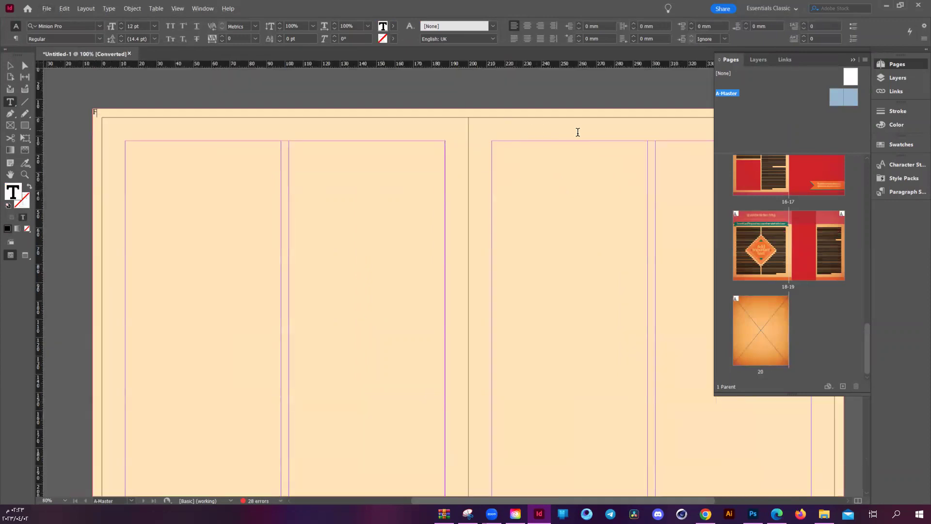
key("ctrl+minus")
key("ctrl+minus")
key("ctrl+minus")
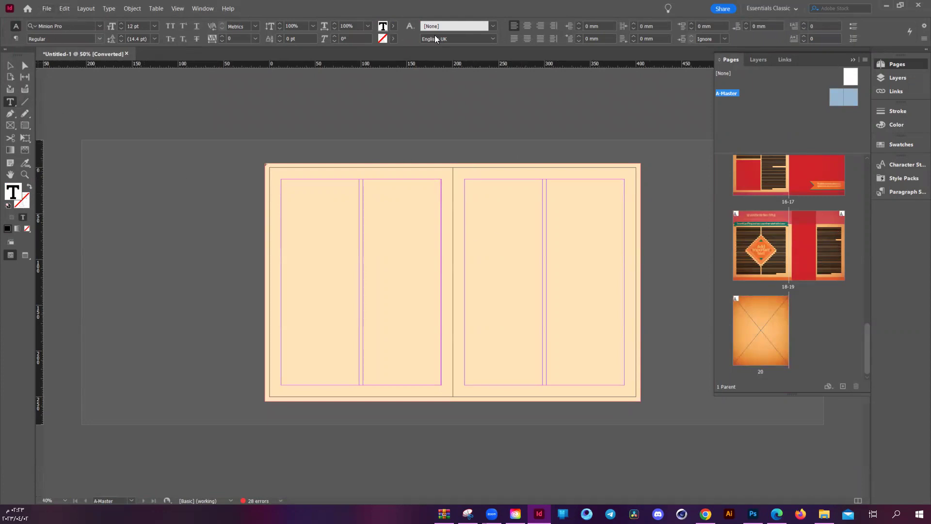
key("ctrl+minus")
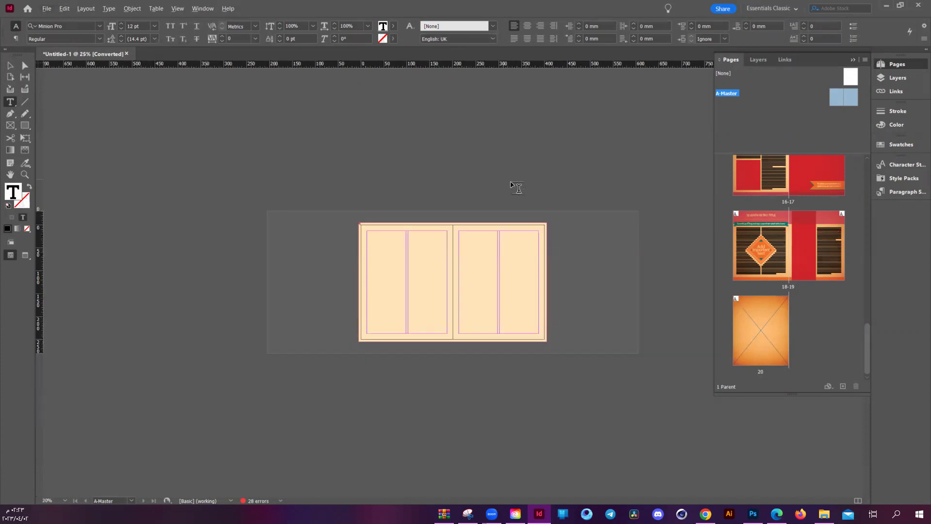
key("ctrl+equal")
key("ctrl+equal")
left_click_drag(448, 88, 684, 115)
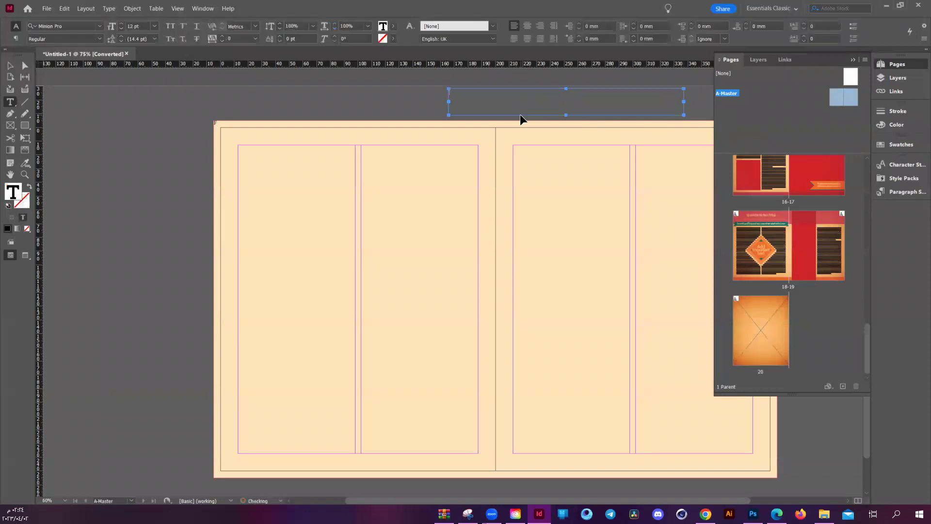
scroll(491, 121, "right", 3)
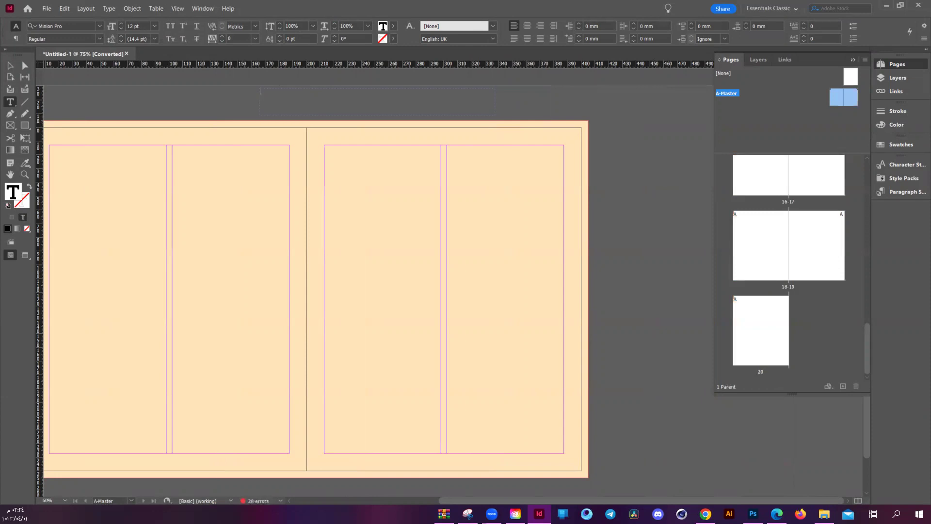
Set the new text frame's font to 29LT Bukra (OTF) from the Arabic fonts.
left_click(99, 26)
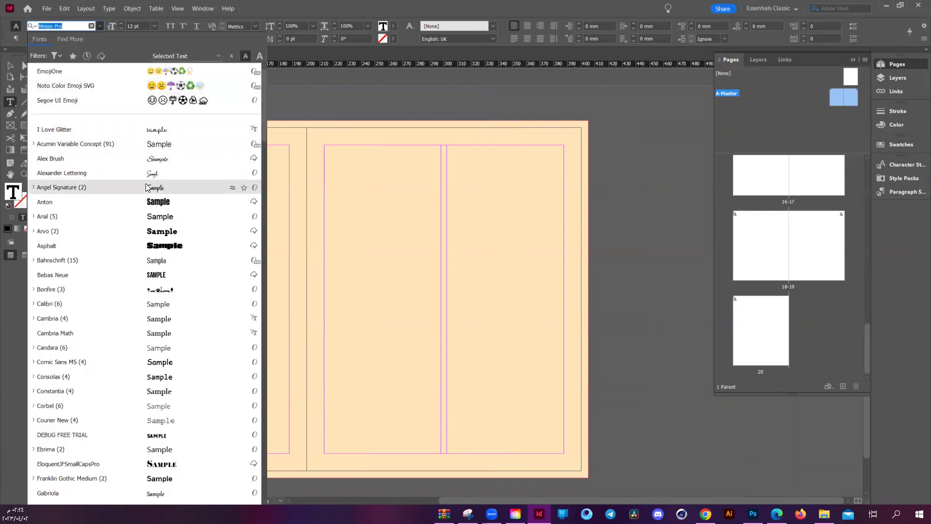
left_click_drag(263, 180, 265, 487)
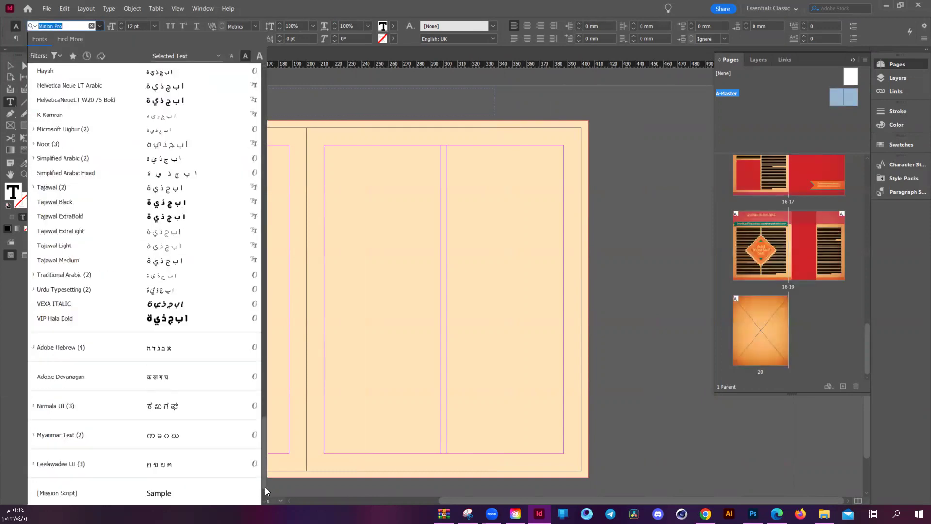
scroll(74, 173, "up", 5)
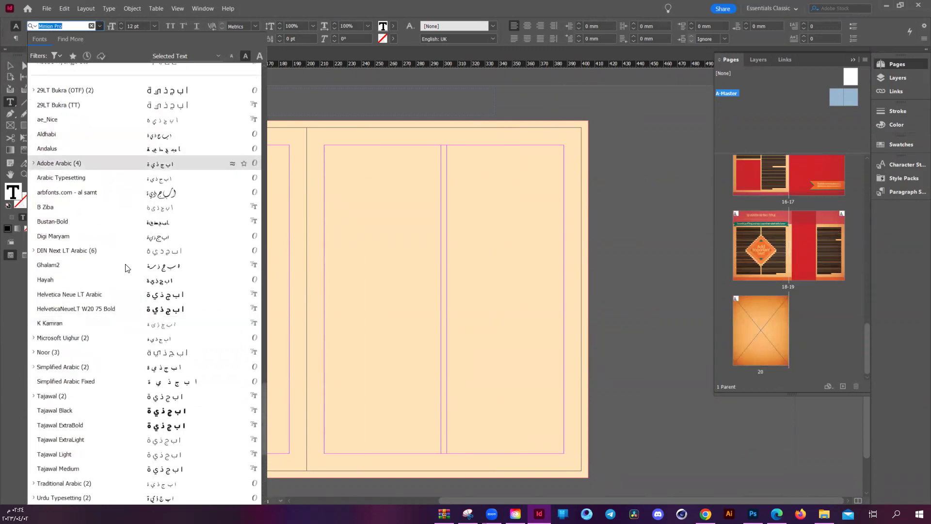
left_click(113, 89)
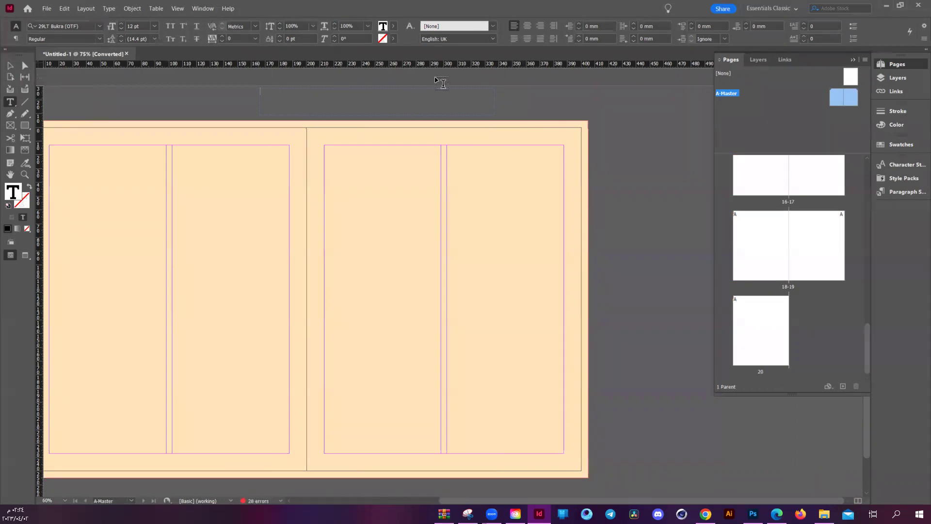
Enter a name in capitals in the text frame and move the frame to the top margin of the right-hand master page.
type("KA")
left_click(25, 65)
left_click_drag(291, 93, 353, 165)
scroll(323, 129, "up", 2)
key("ctrl+minus")
key("ctrl+minus")
key("alt+w")
key("Escape")
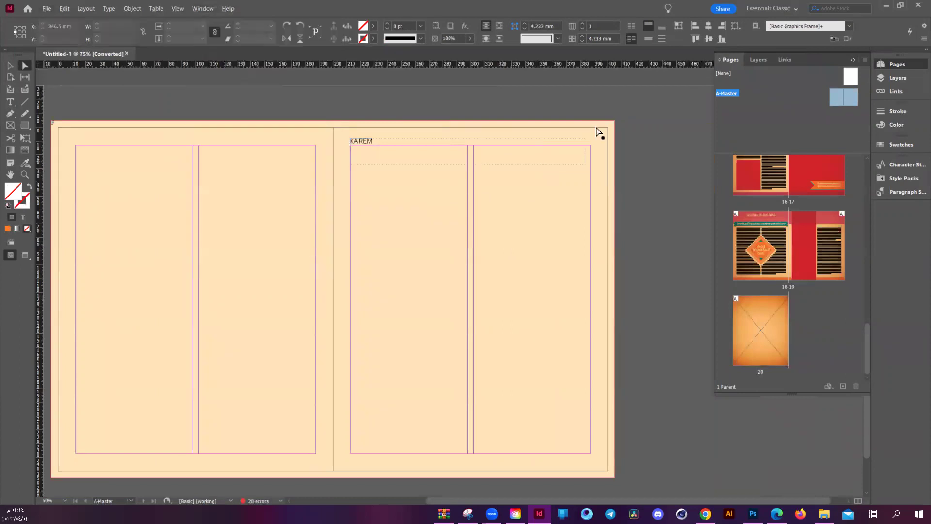
Preview the A-Master spread without guides and frame edges, and return to the normal view.
left_click(598, 133)
key("w")
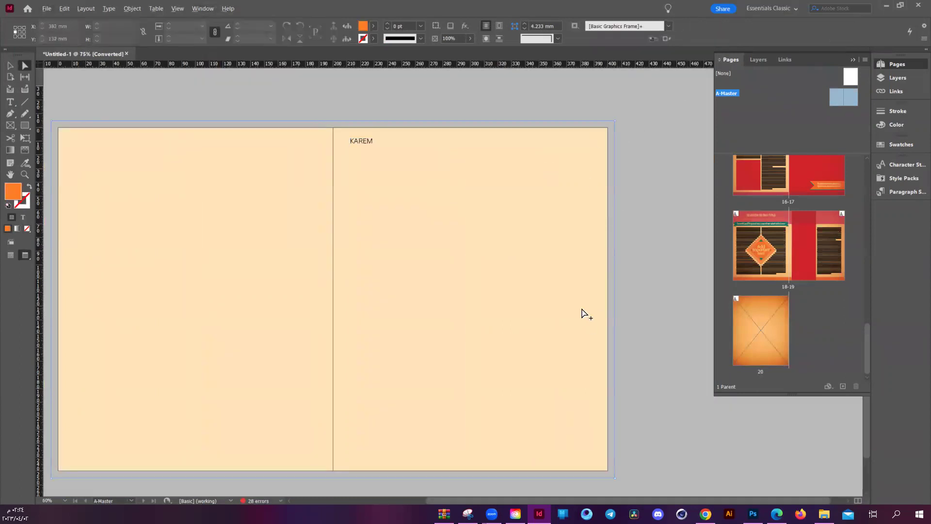
scroll(584, 315, "down", 3)
scroll(473, 286, "up", 2)
scroll(471, 287, "up", 3)
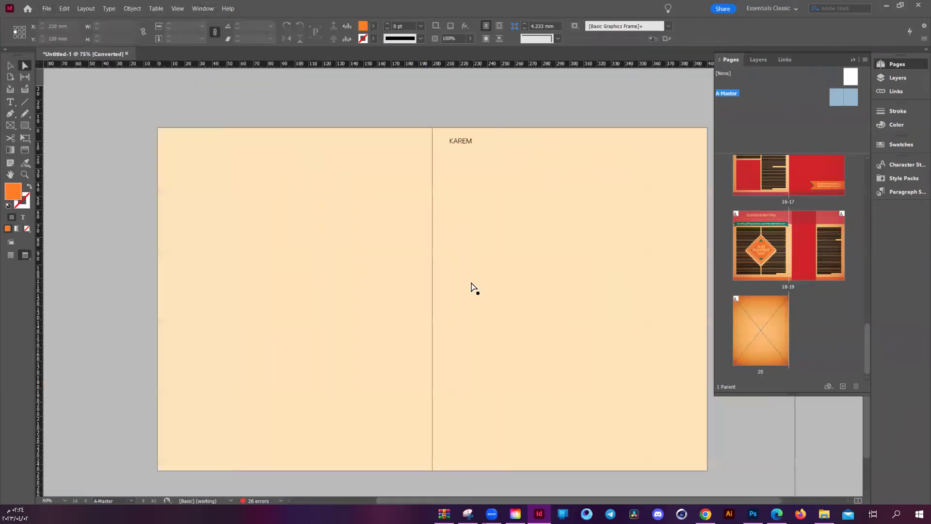
scroll(473, 287, "right", 3)
key("w")
scroll(446, 229, "left", 3)
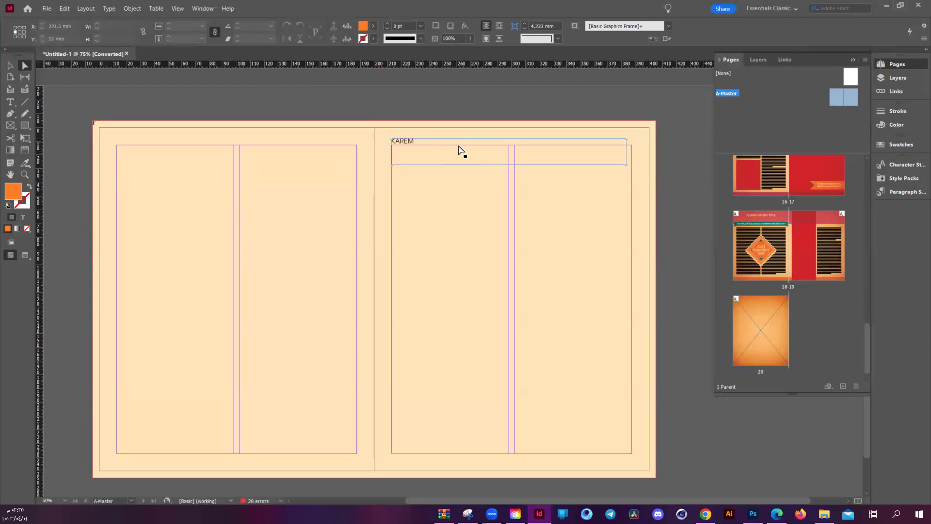
Open pages 2, 4 and 3 in turn to check how the master's header text shows on them.
scroll(795, 216, "up", 1)
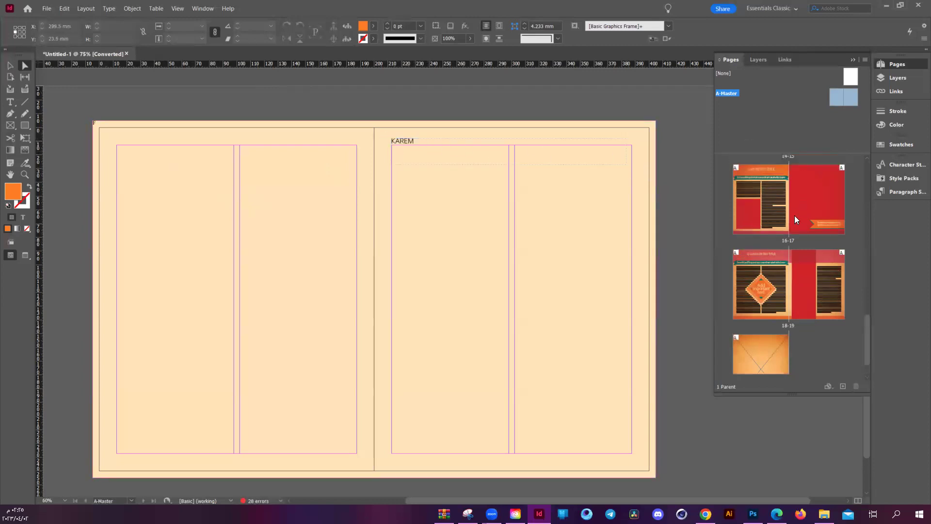
left_click_drag(868, 328, 865, 210)
double_click(757, 268)
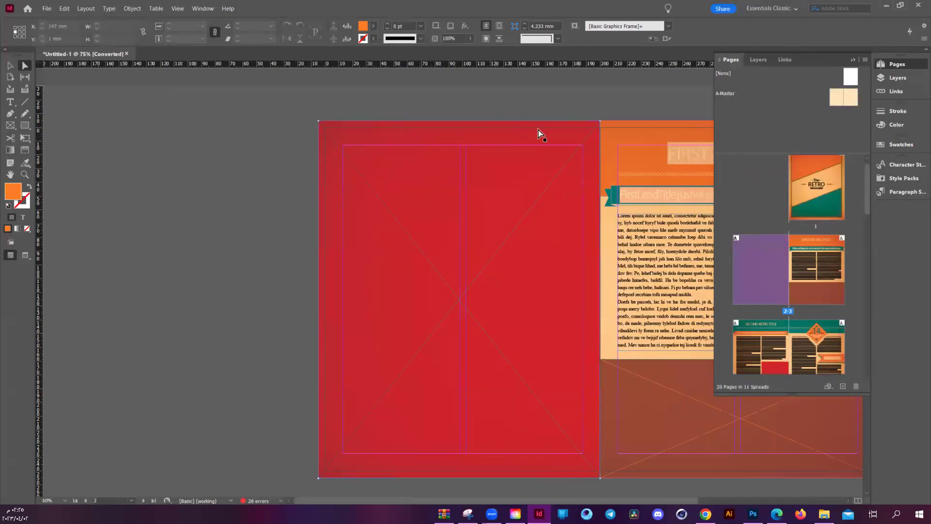
double_click(740, 332)
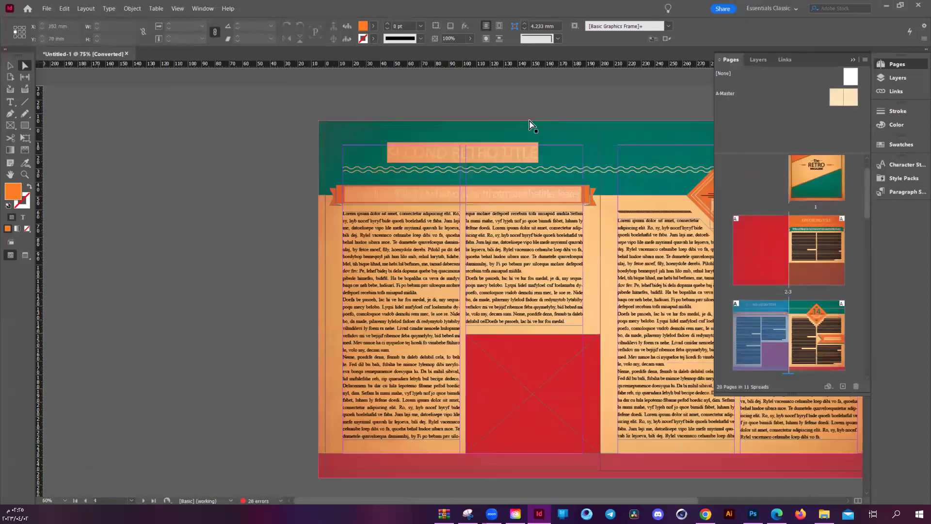
left_click(509, 169)
double_click(822, 260)
Return to the A-Master spread and check the header text frame's placement on the right-hand page.
double_click(838, 93)
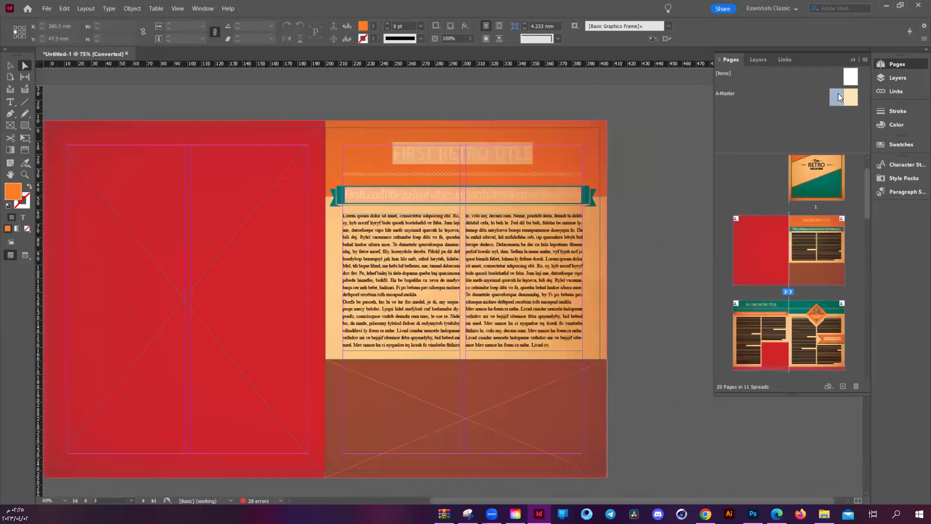
left_click(634, 144)
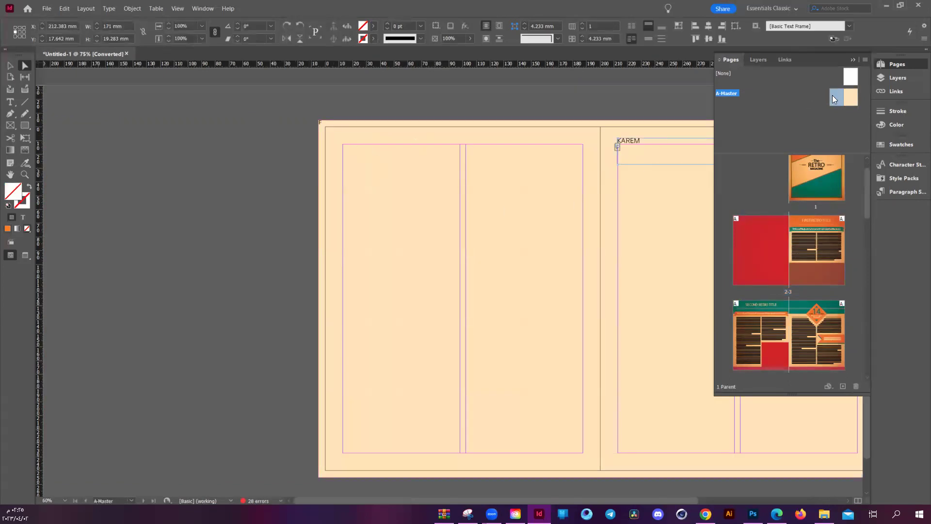
scroll(422, 155, "right", 5)
key("ctrl+minus")
key("ctrl+minus")
key("ctrl+minus")
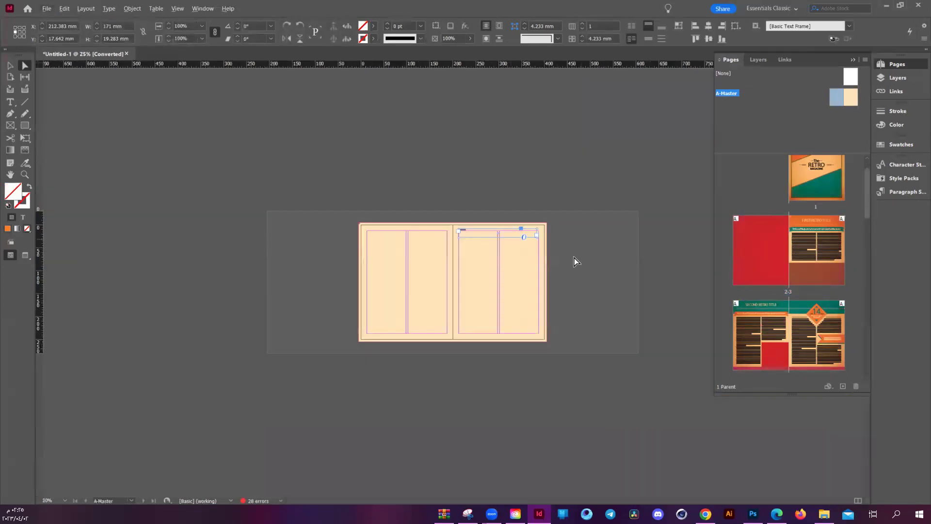
left_click(522, 307)
key("ctrl+equal")
key("ctrl+equal")
Open page 5 and compare the spreads from the cover through pages 4-5 to check for the master's header text.
double_click(820, 327)
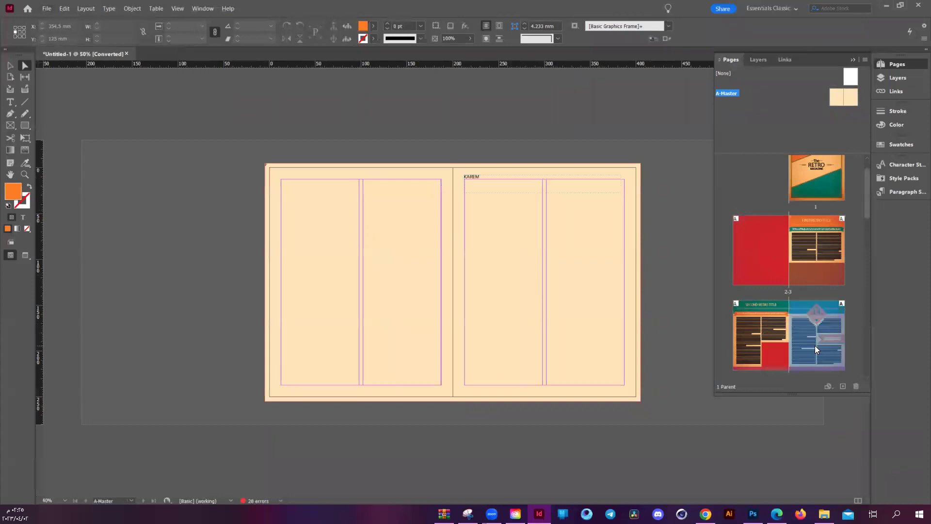
scroll(521, 217, "up", 12)
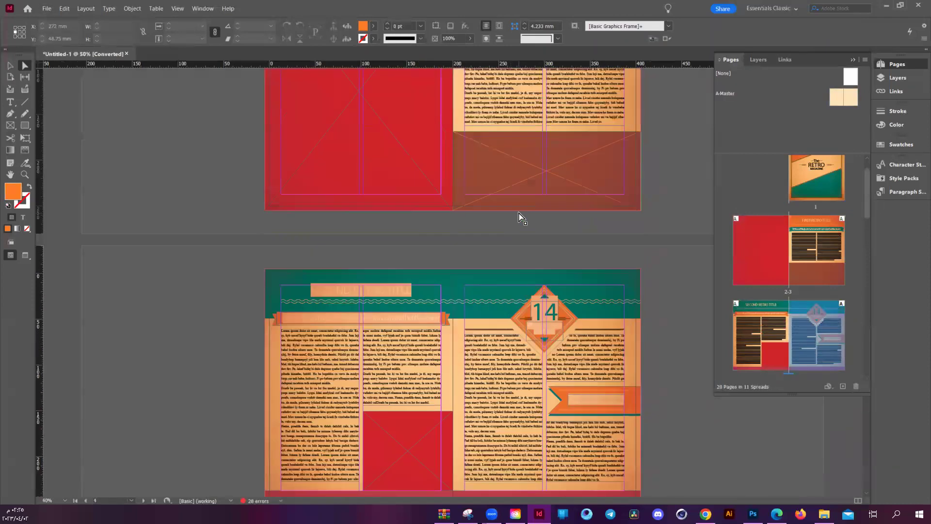
scroll(522, 216, "down", 8)
scroll(521, 217, "up", 8)
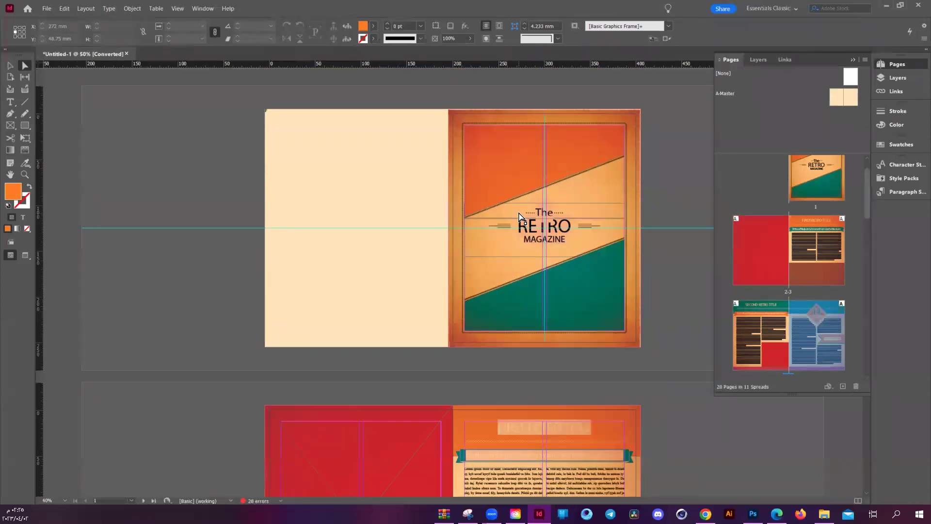
scroll(815, 198, "down", 3)
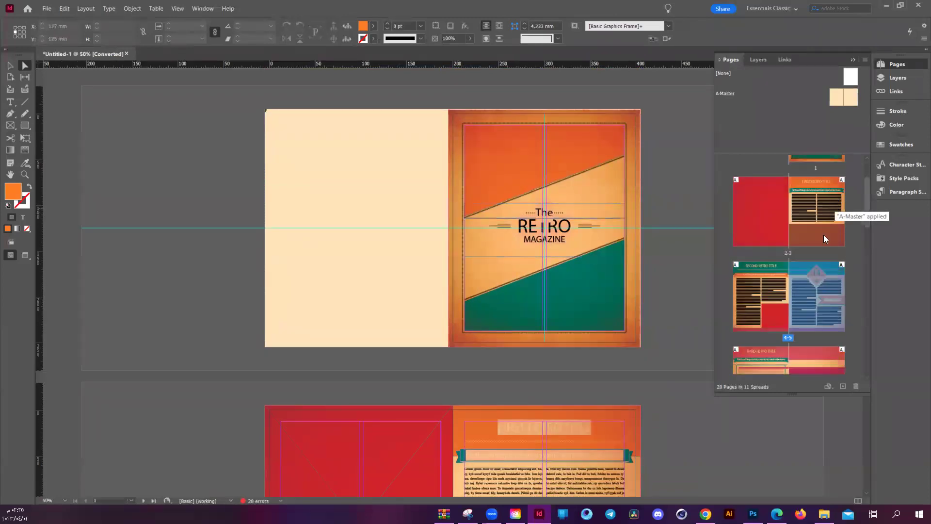
double_click(820, 287)
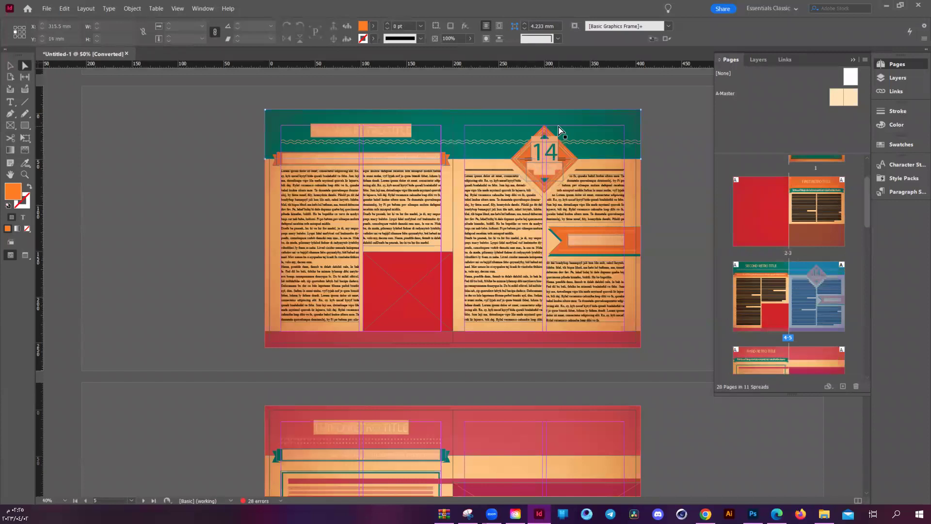
scroll(831, 127, "up", 2)
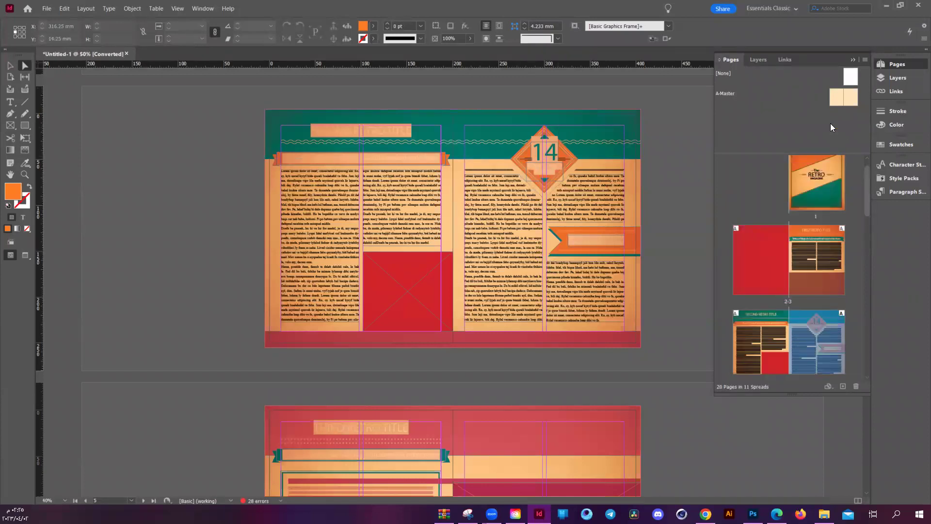
Open the A-Master spread and select the header text frame on its right-hand page.
double_click(848, 96)
key("ctrl+=")
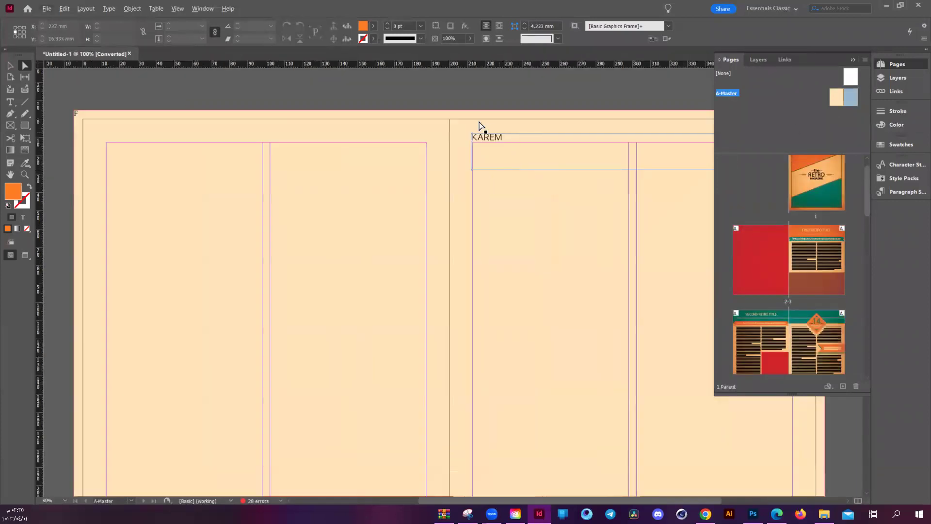
left_click(523, 147)
key("ctrl+s")
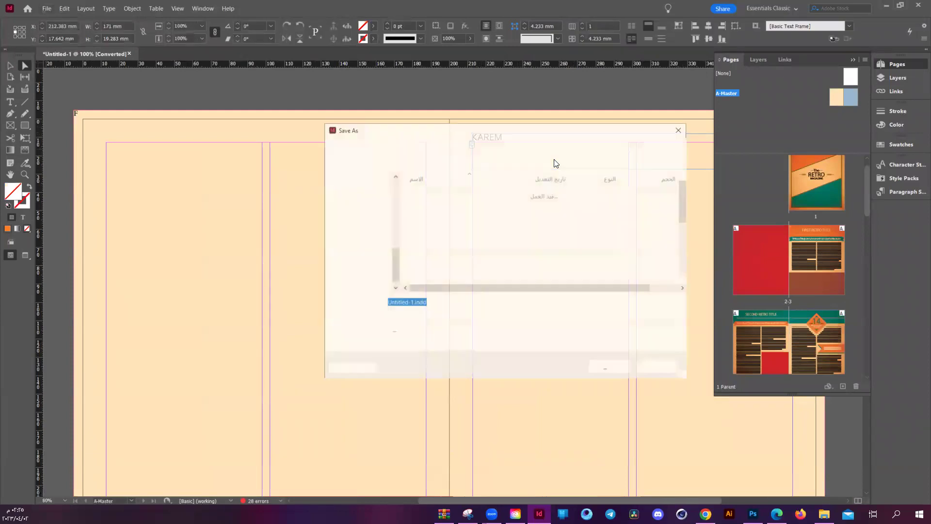
left_click(647, 365)
key("ctrl+alt+0")
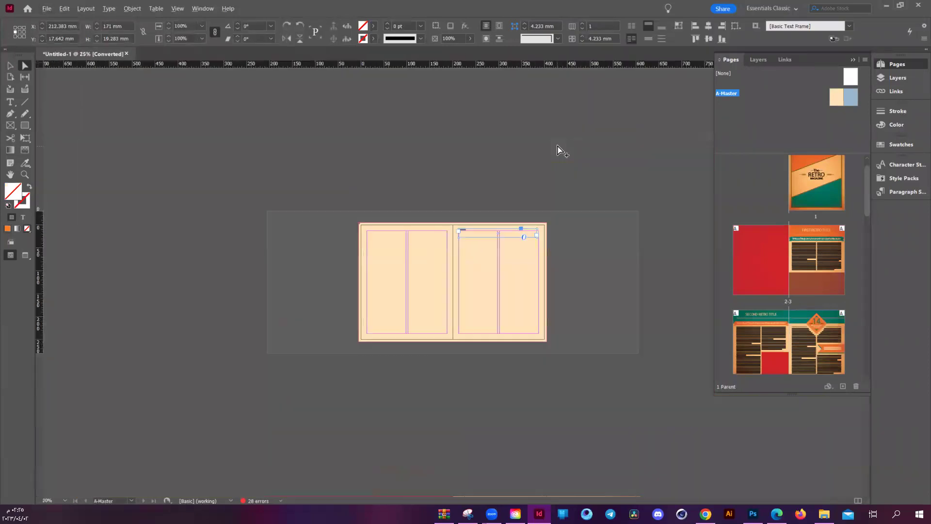
Duplicate the header text frame from the right-hand master page to the same spot on the left-hand page.
key("ctrl+=")
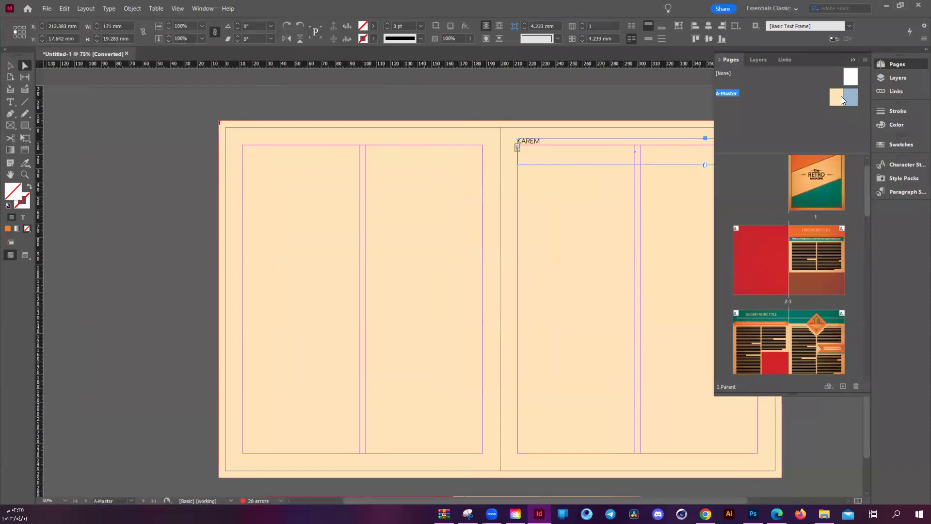
key("ctrl+minus")
key("ctrl+minus")
key("ctrl+minus")
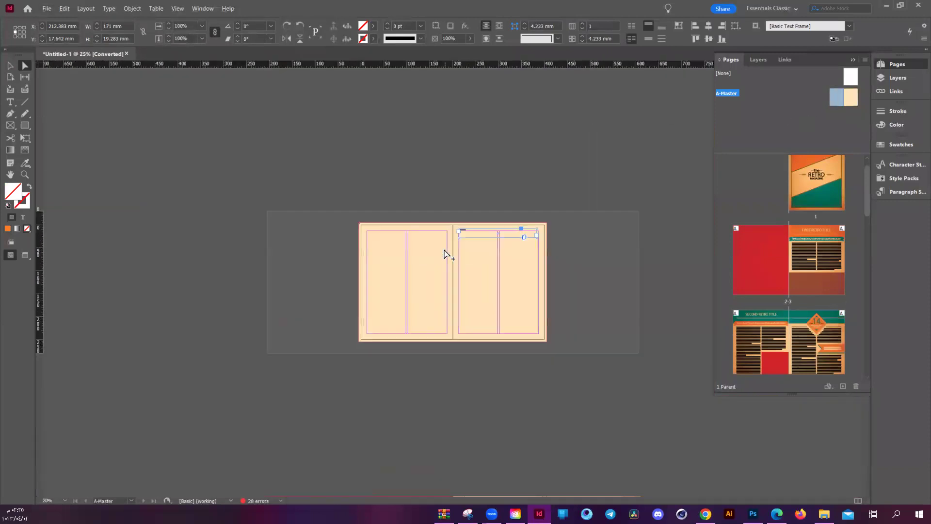
key("ctrl+=")
key("ctrl+=")
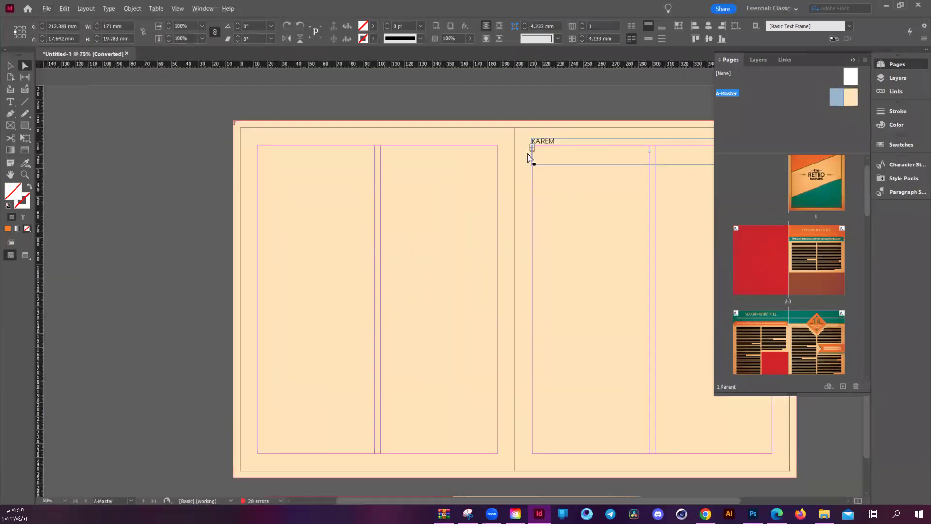
left_click_drag(553, 143, 278, 143)
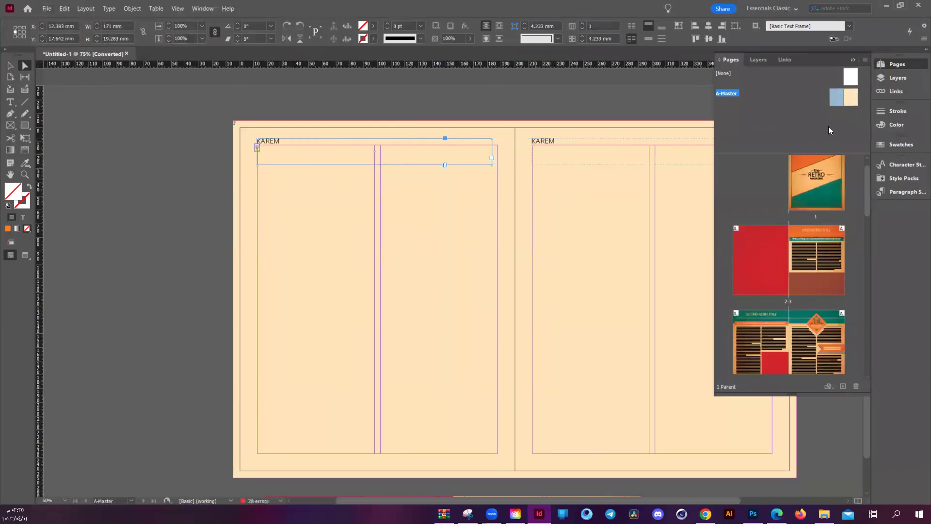
Open page 1 and check how the duplicated master header shows on the cover and the following spreads.
double_click(809, 170)
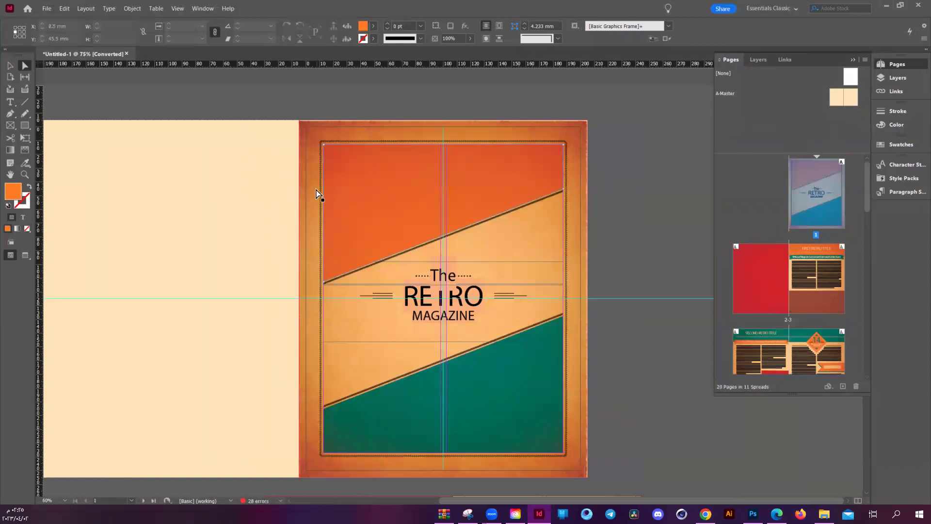
scroll(421, 214, "down", 5)
scroll(421, 214, "up", 5)
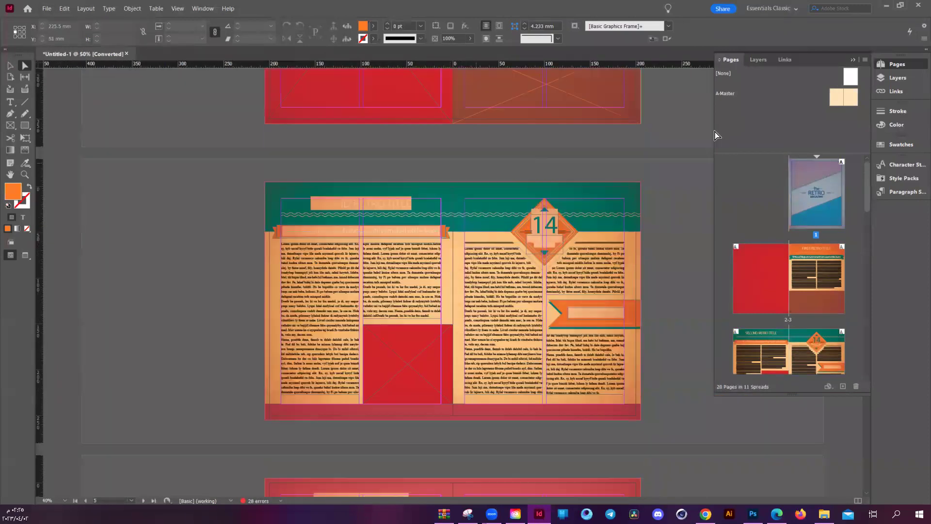
right_click(736, 93)
left_click(812, 75)
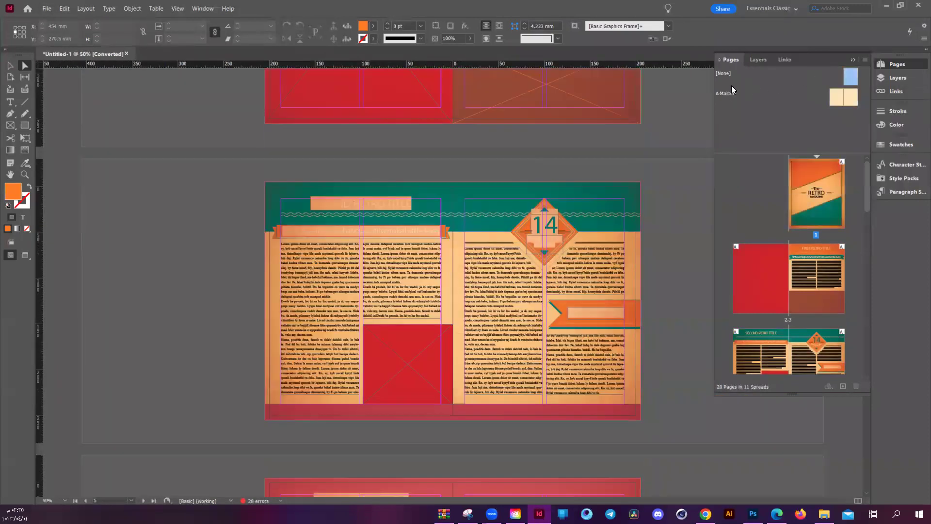
right_click(729, 91)
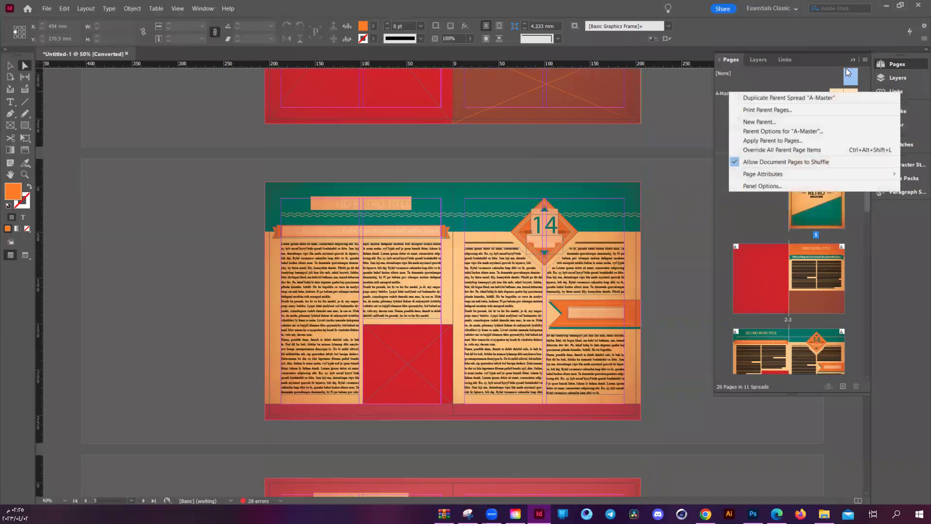
left_click(865, 59)
left_click(887, 111)
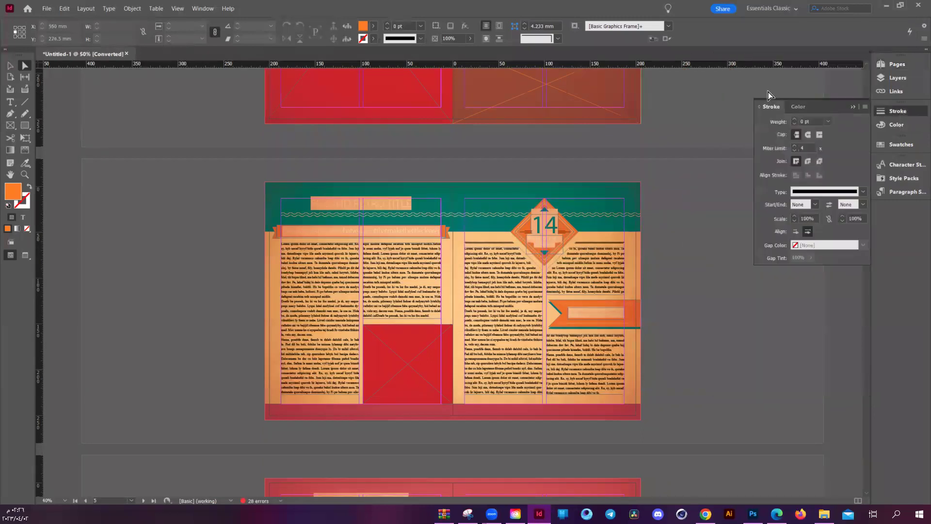
left_click(896, 63)
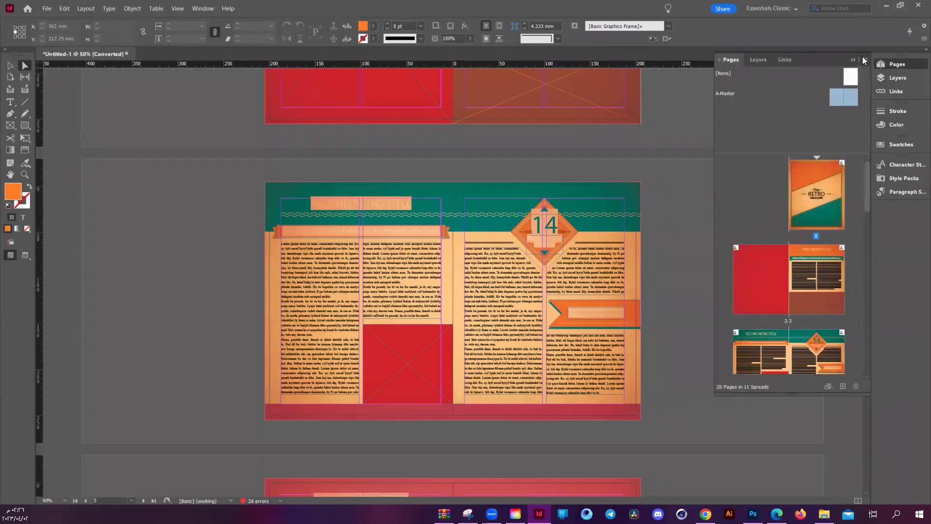
left_click(864, 59)
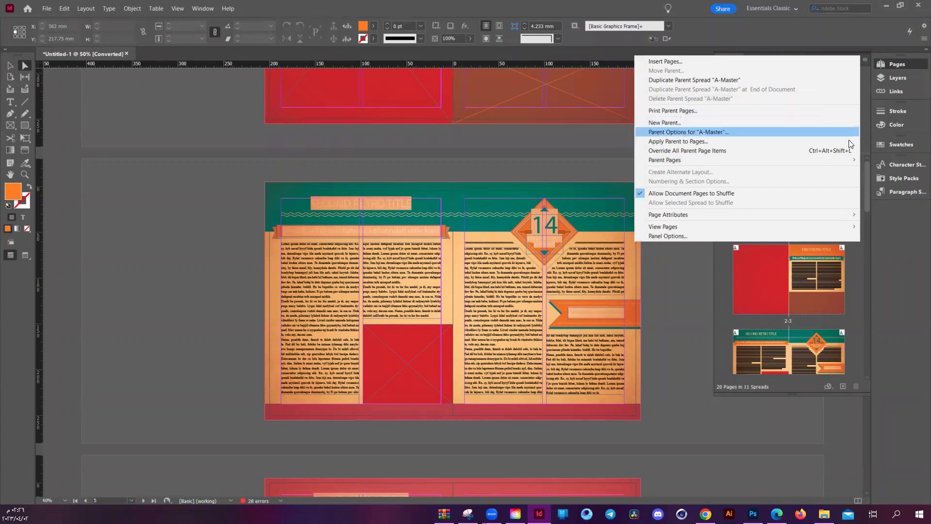
left_click(858, 252)
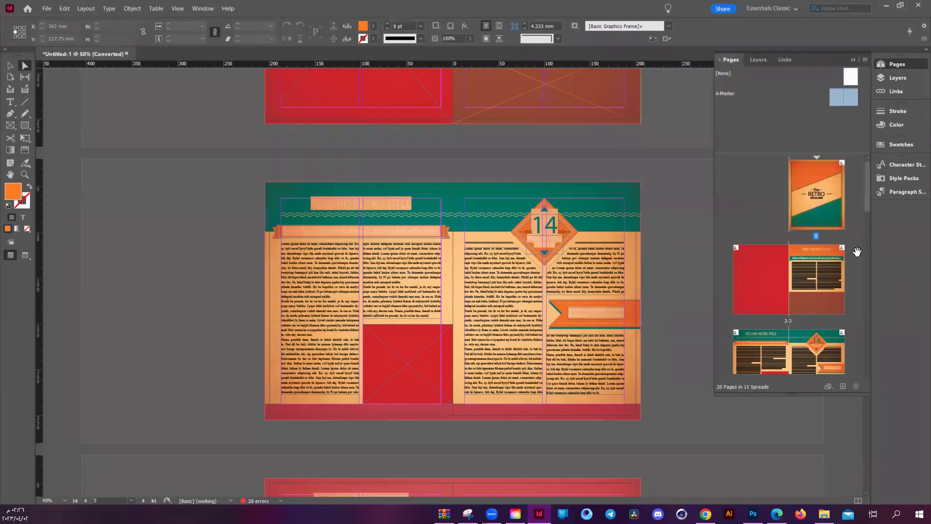
Open page 3 to examine the following spreads for the master's header, and return to the A-Master spread.
left_click(835, 214)
left_click(796, 298)
double_click(825, 270)
scroll(531, 252, "down", 4)
scroll(530, 250, "down", 2)
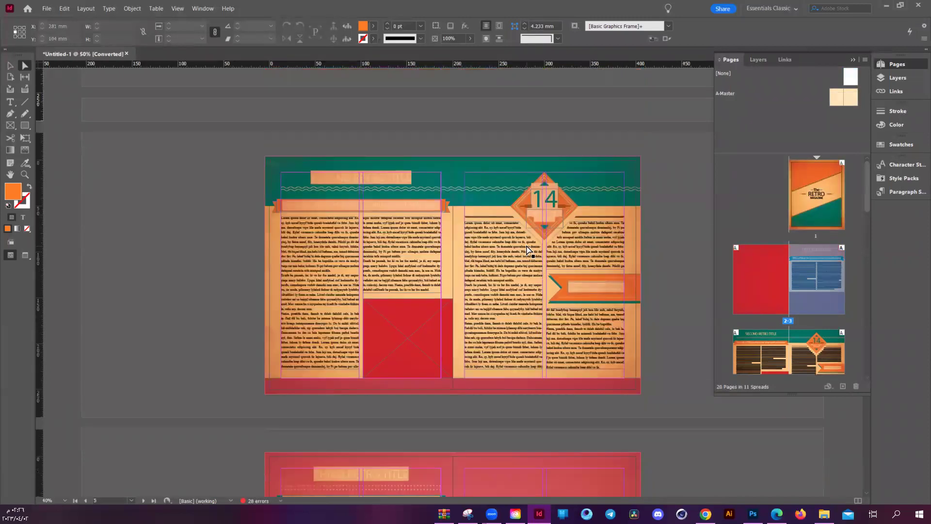
scroll(530, 251, "up", 5)
double_click(848, 100)
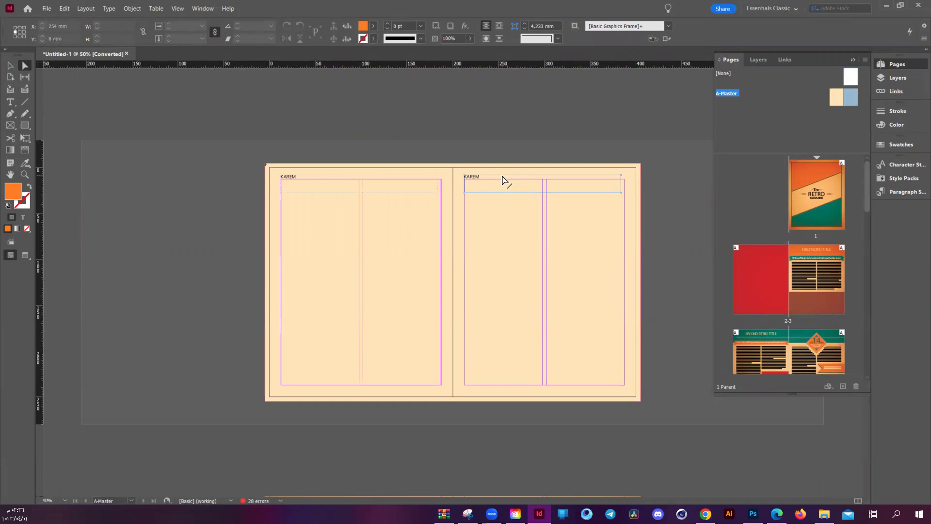
key("ctrl+shift+a")
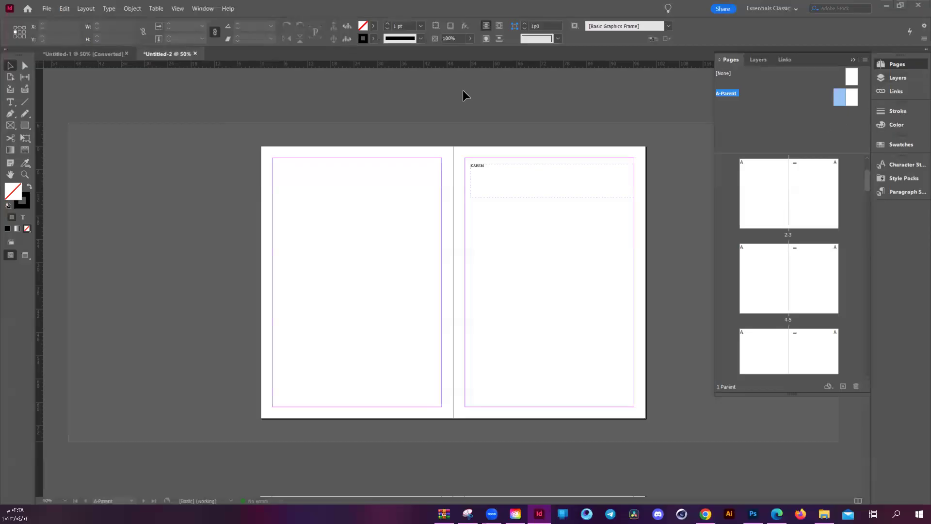
Close the Untitled-2 document without saving it and create a new A4 document with 50 pages.
left_click(196, 54)
left_click(513, 270)
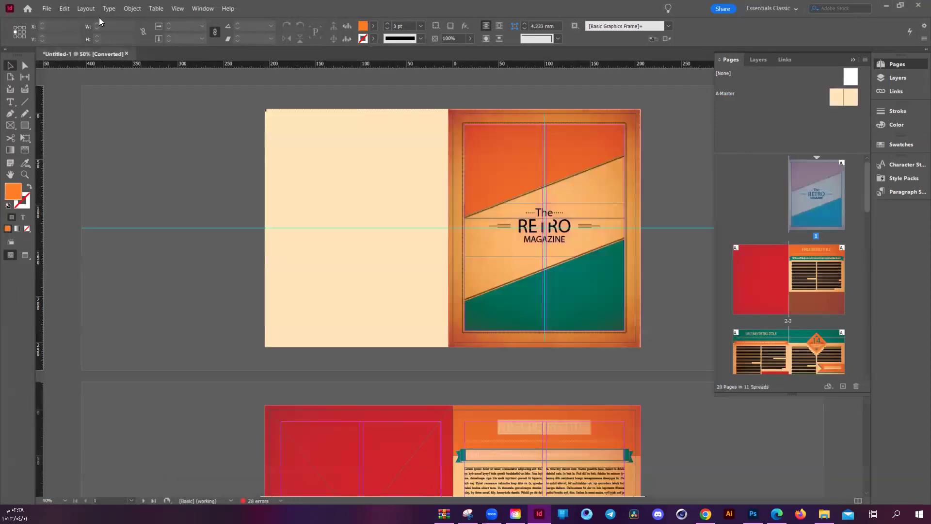
left_click(42, 10)
mouse_move(73, 19)
left_click(219, 19)
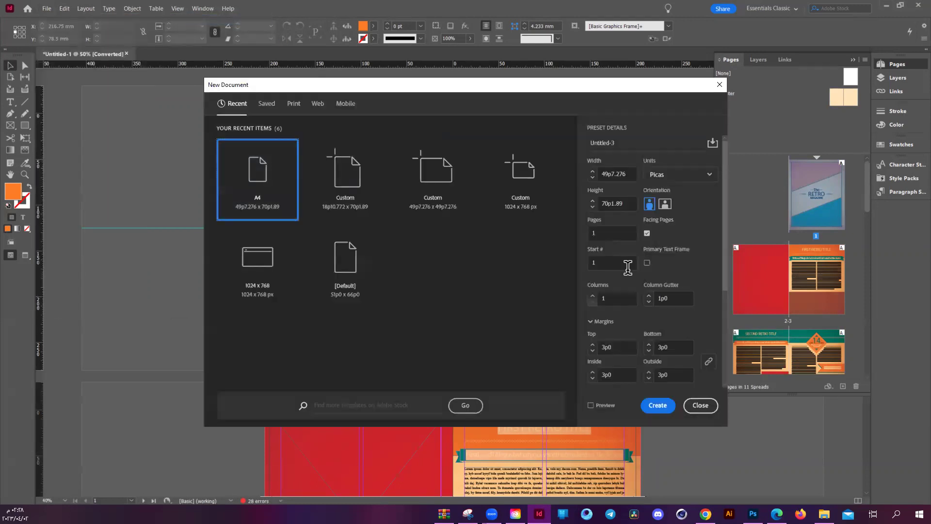
double_click(625, 231)
type("50")
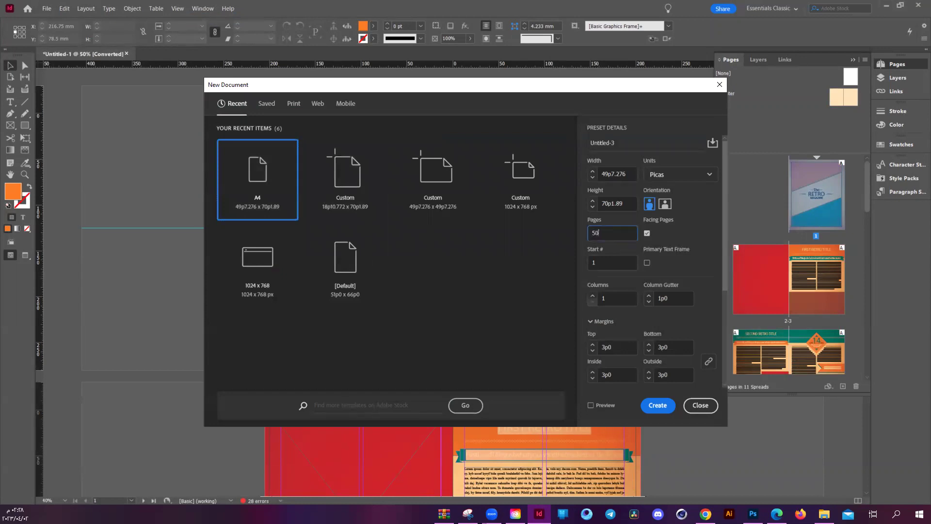
left_click(656, 404)
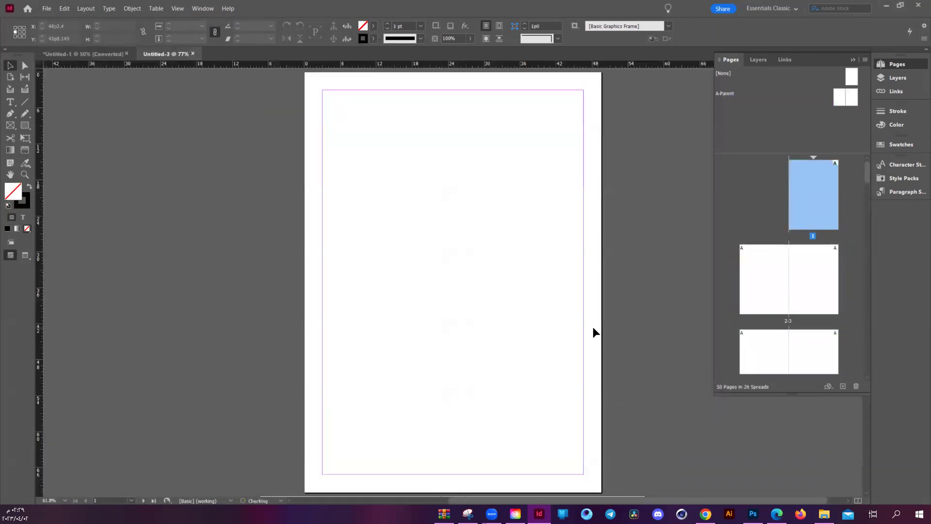
Look through the page spreads of the new 50-page document, from the first page onward.
scroll(565, 261, "down", 6)
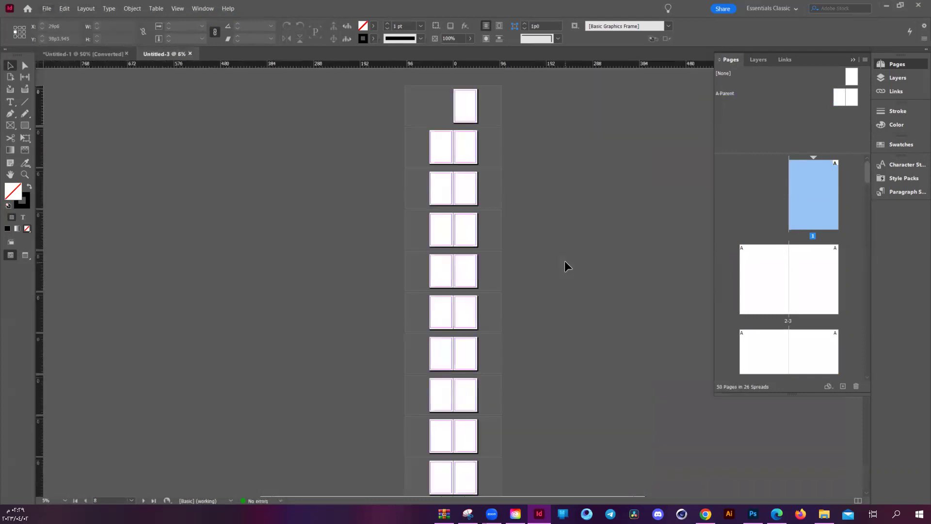
scroll(449, 237, "down", 1)
scroll(465, 103, "up", 6)
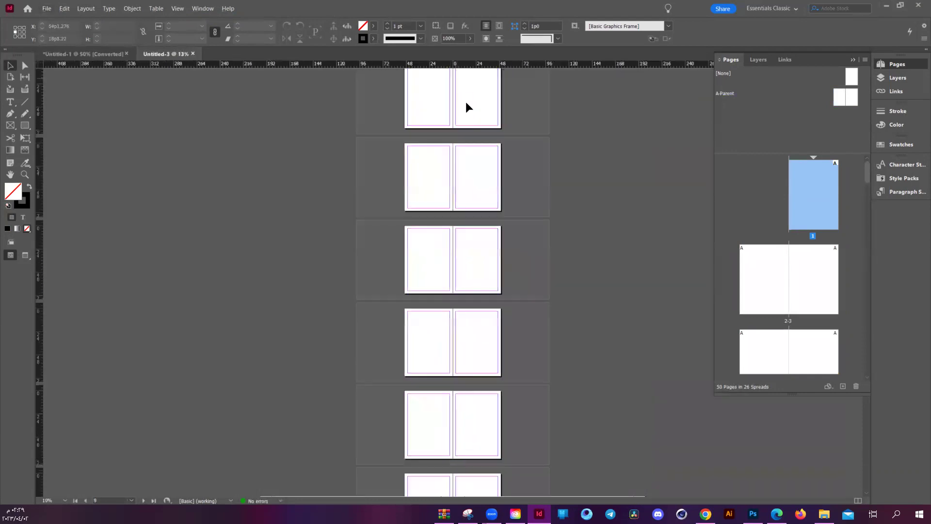
scroll(473, 141, "down", 4)
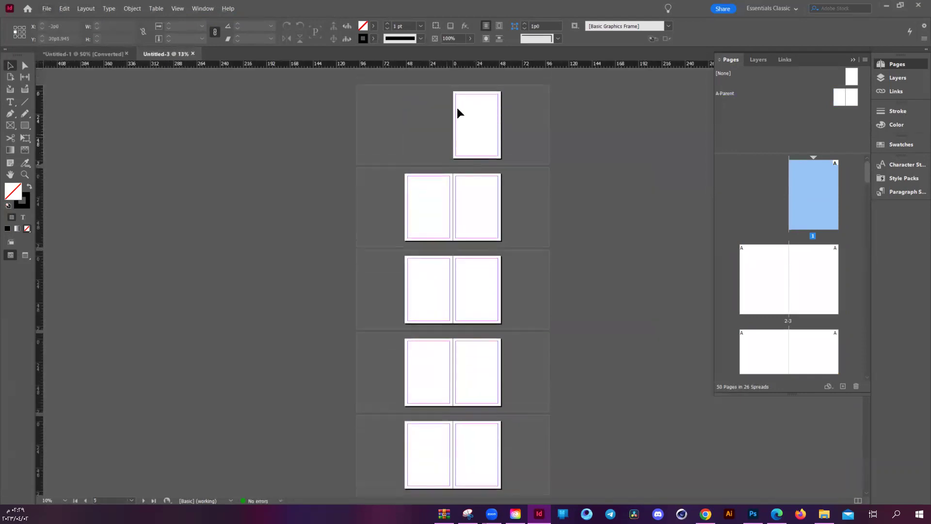
scroll(457, 113, "up", 2)
scroll(457, 113, "up", 3)
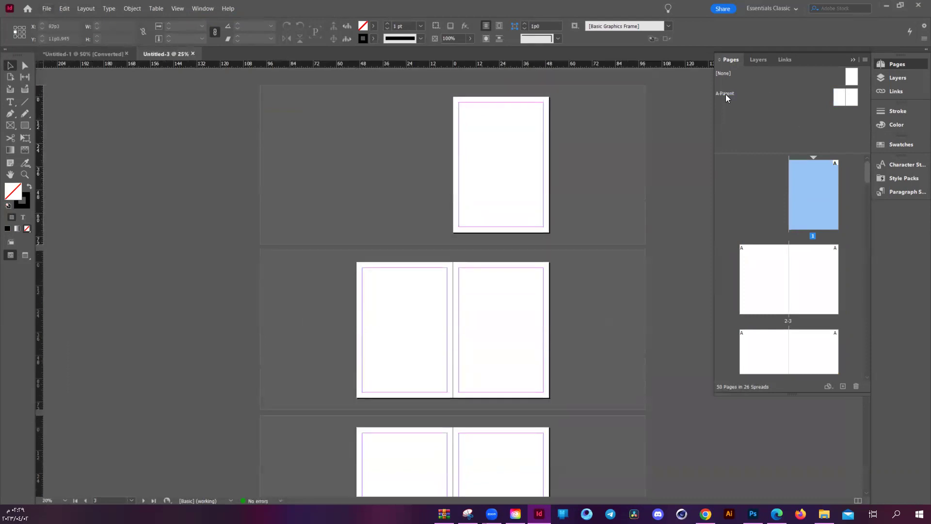
Open the A-Parent spread and draw a rectangle about 43p7 wide and 2p0 high between the left-hand page's margins, near the upper part.
left_click(741, 101)
double_click(844, 97)
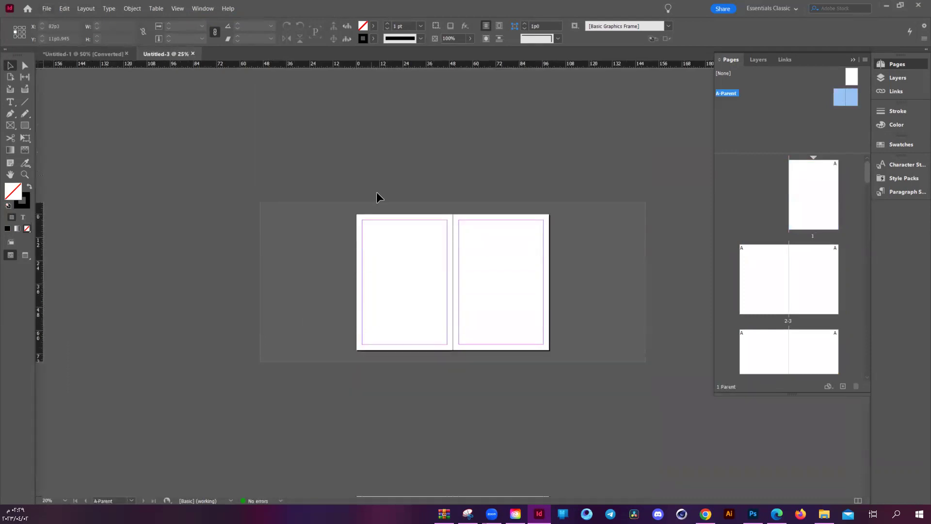
key("ctrl+equal")
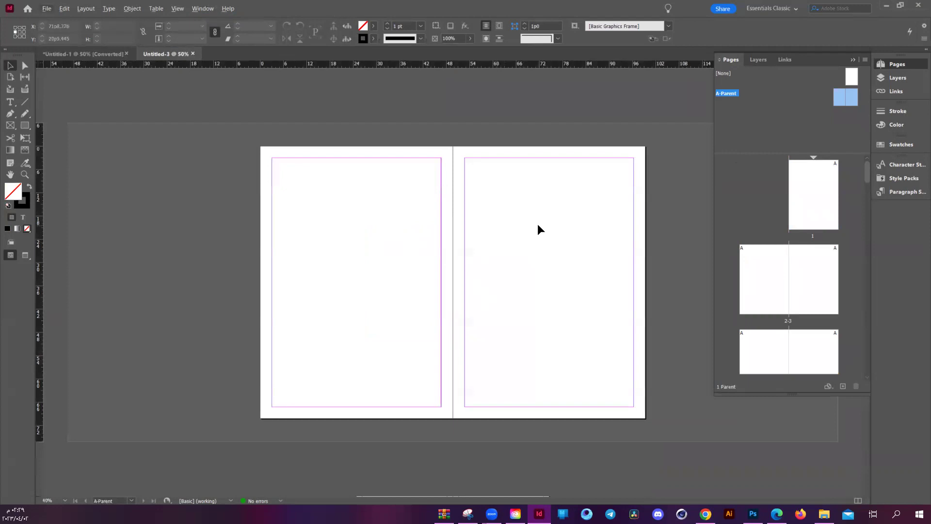
key("t")
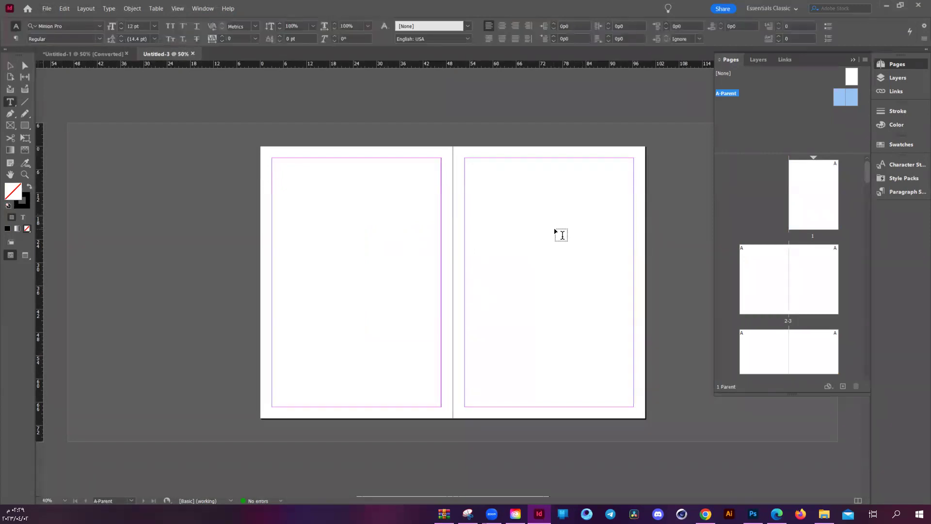
left_click(28, 127)
left_click_drag(271, 198, 441, 206)
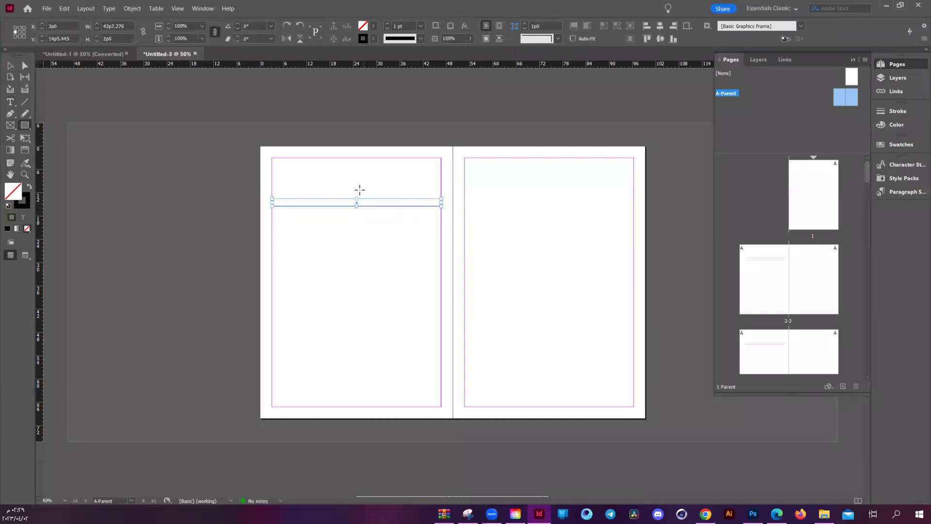
Fill the rectangle on the left-hand parent page with black and remove its stroke.
left_click(420, 38)
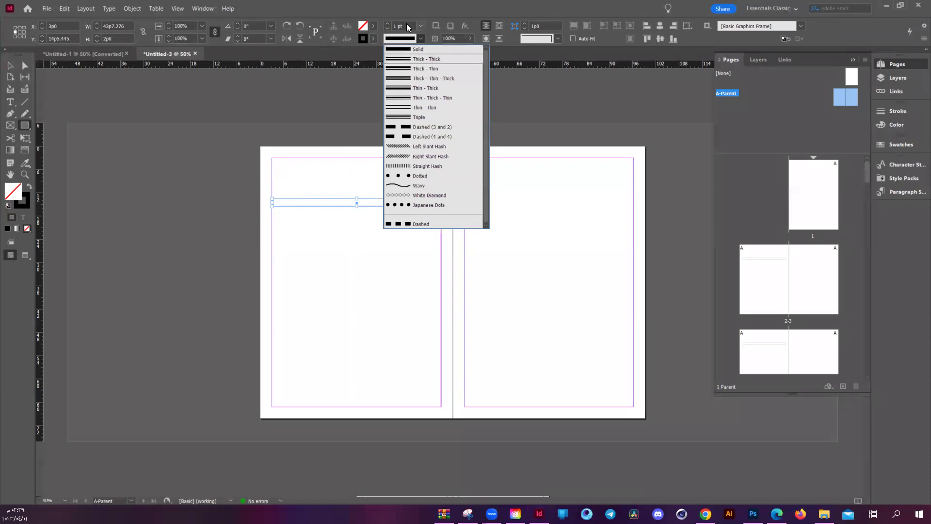
left_click(368, 32)
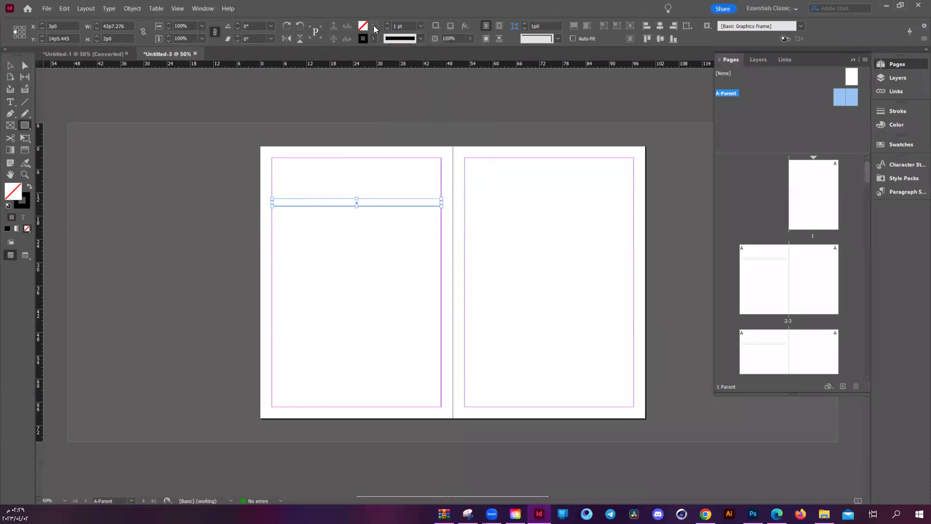
left_click(374, 27)
left_click(284, 88)
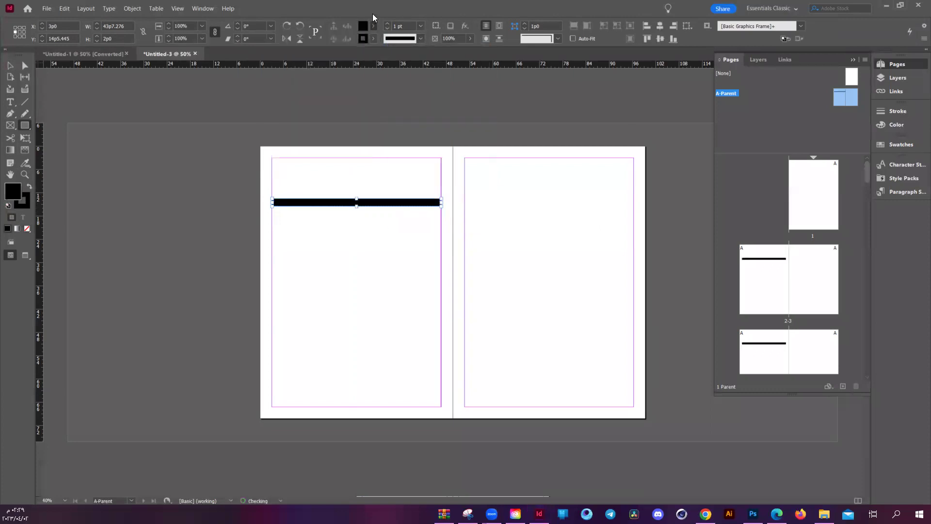
left_click(373, 39)
left_click(288, 69)
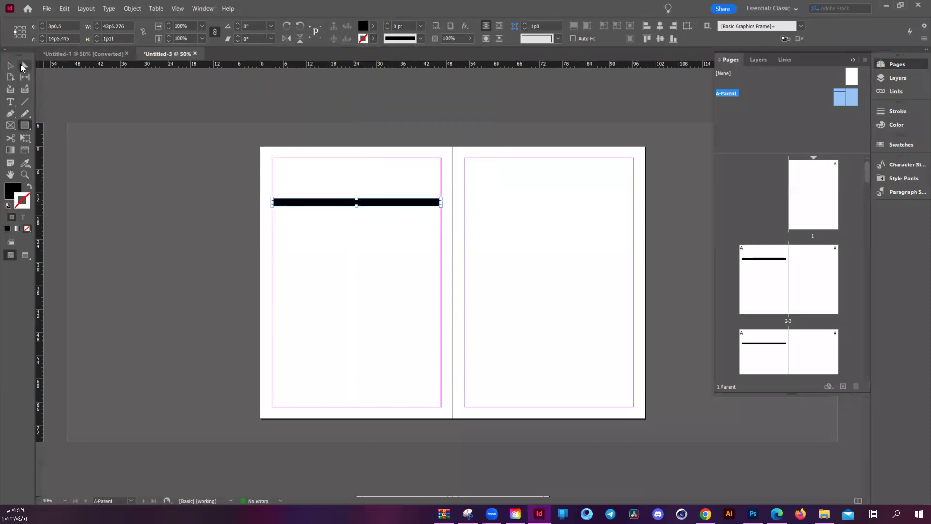
Add a text frame about 42p4 by 4p5 near the upper margin of the right-hand parent page and enter a name as header text.
key("t")
left_click_drag(467, 174, 631, 189)
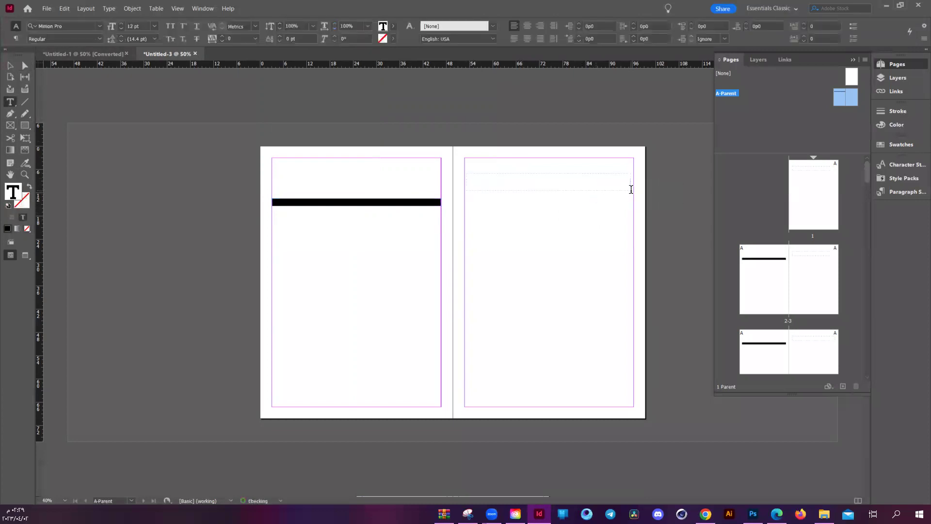
type("KAREM")
left_click(25, 65)
left_click(481, 114)
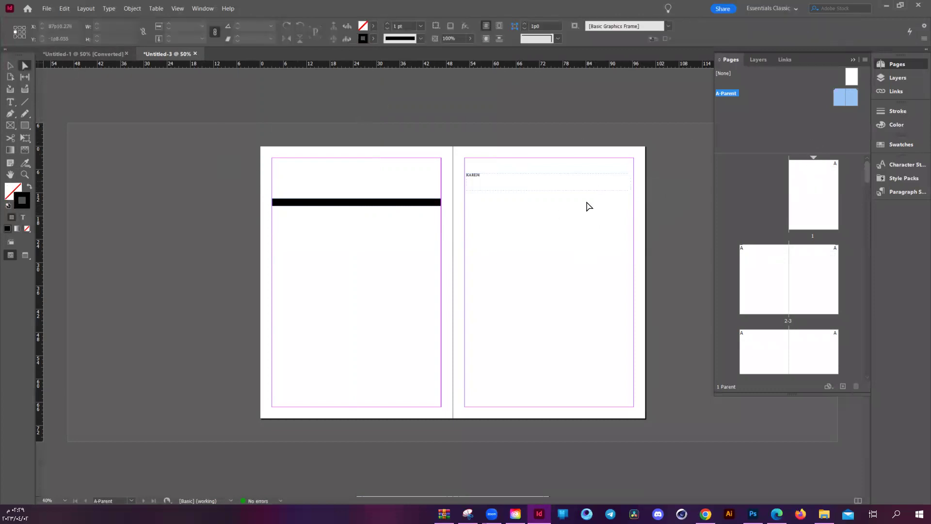
left_click(499, 181)
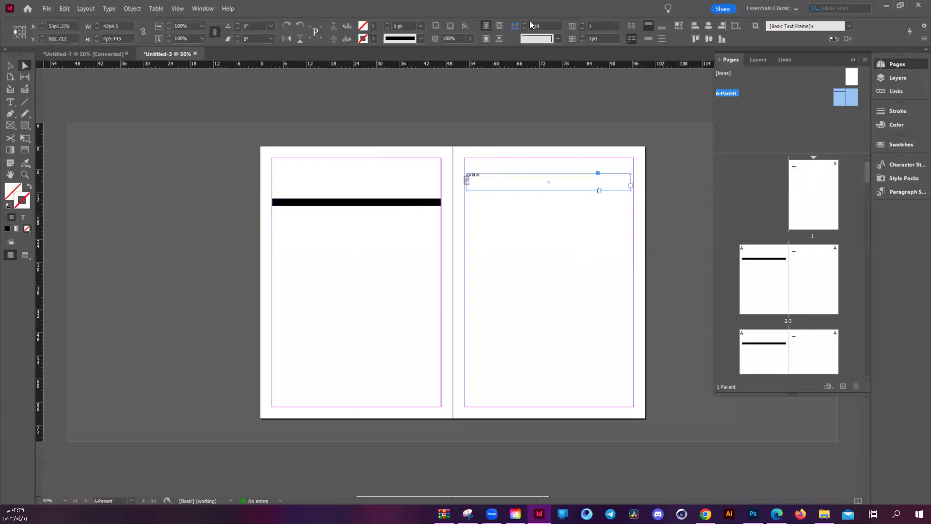
left_click(681, 189)
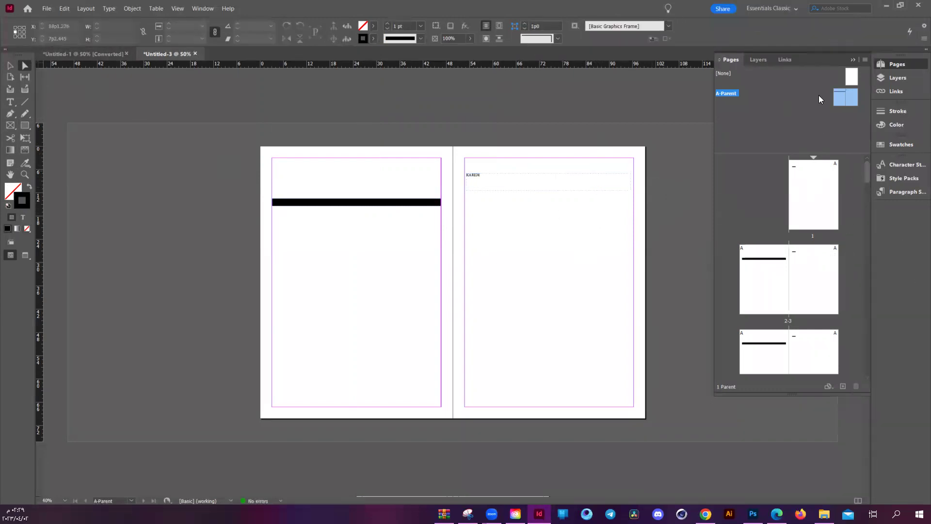
Open page 1, check how the parent's bar and header text appear on it and the following spreads, and return to the A-Parent spread.
double_click(813, 202)
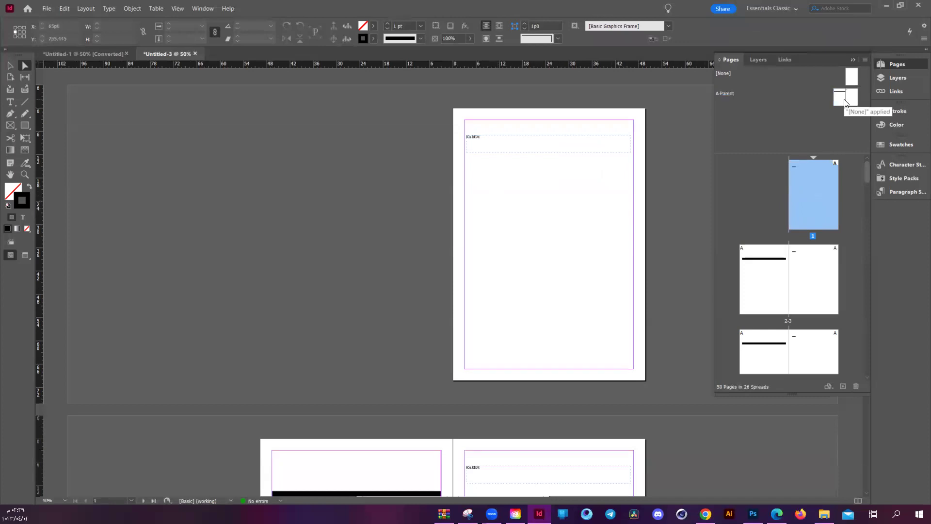
scroll(506, 409, "down", 5)
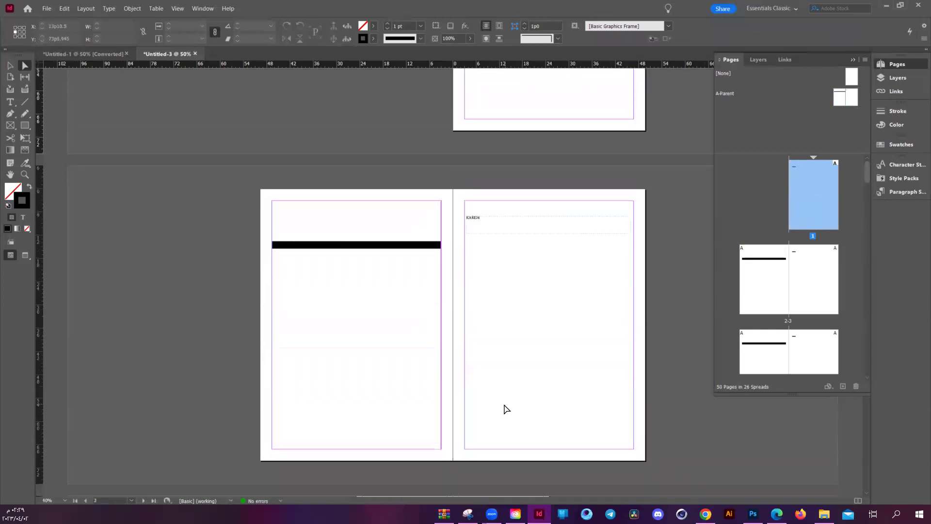
scroll(506, 409, "down", 7)
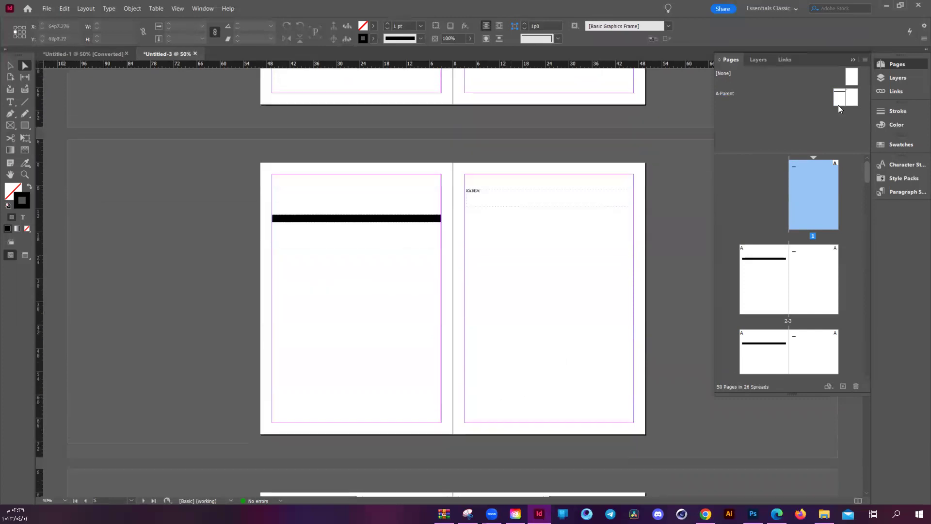
left_click(830, 85)
double_click(754, 96)
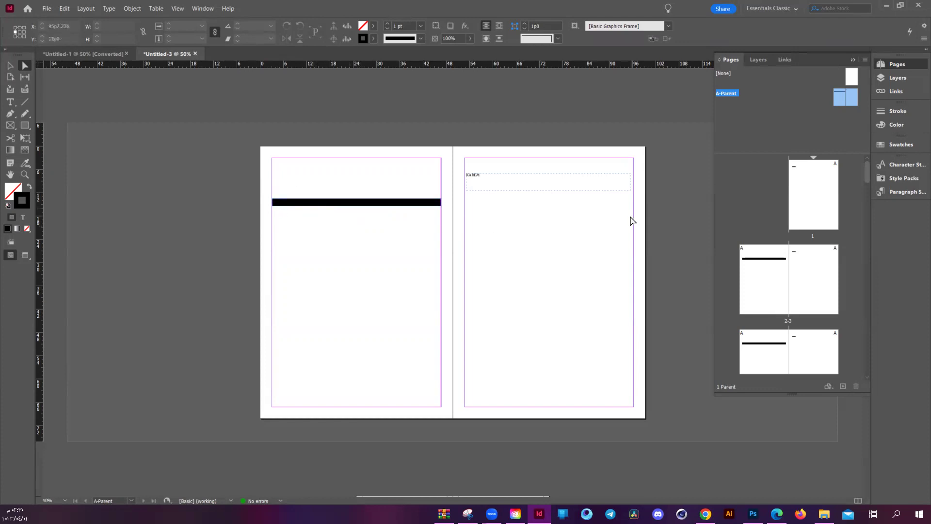
Open page 3 and examine the spreads throughout the document for the parent's bar and header text, ending back at the first page.
left_click(497, 181)
left_click(808, 256)
double_click(806, 253)
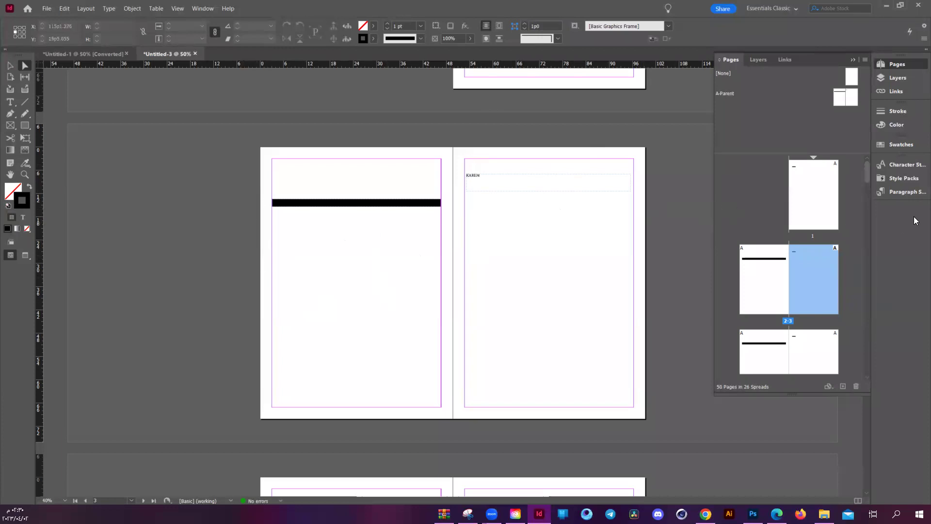
left_click_drag(870, 174, 853, 134)
scroll(469, 326, "down", 3)
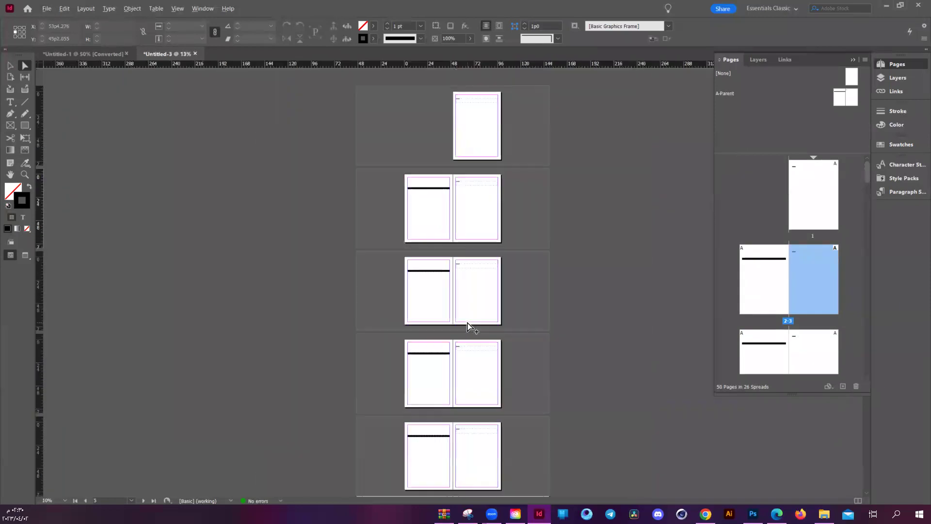
scroll(469, 326, "down", 15)
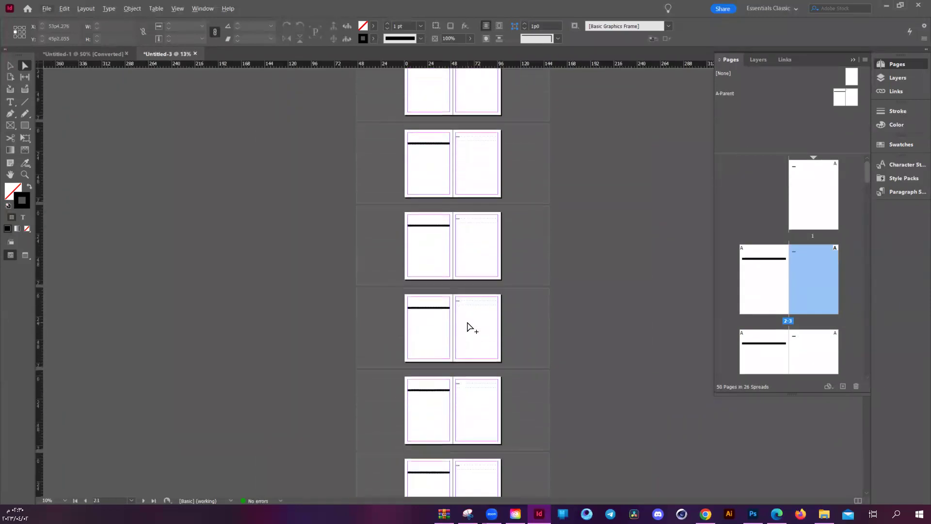
scroll(469, 326, "down", 15)
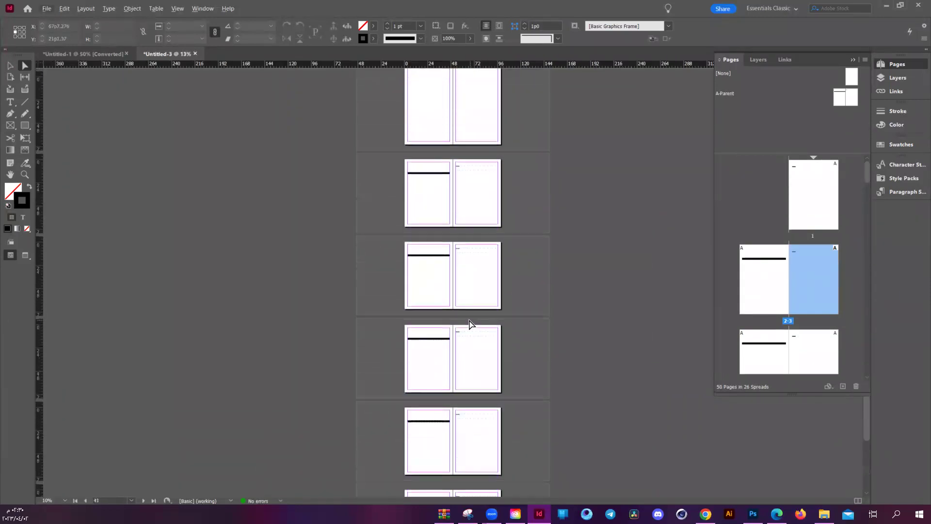
scroll(470, 324, "up", 2)
left_click_drag(866, 414, 871, 68)
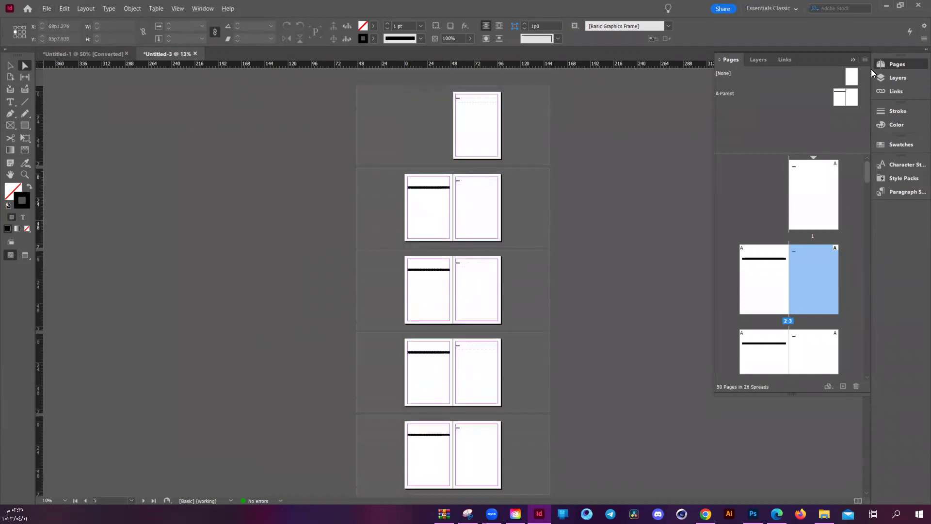
Open the A-Parent spread's left-hand page and review the commands available for parent pages.
double_click(837, 104)
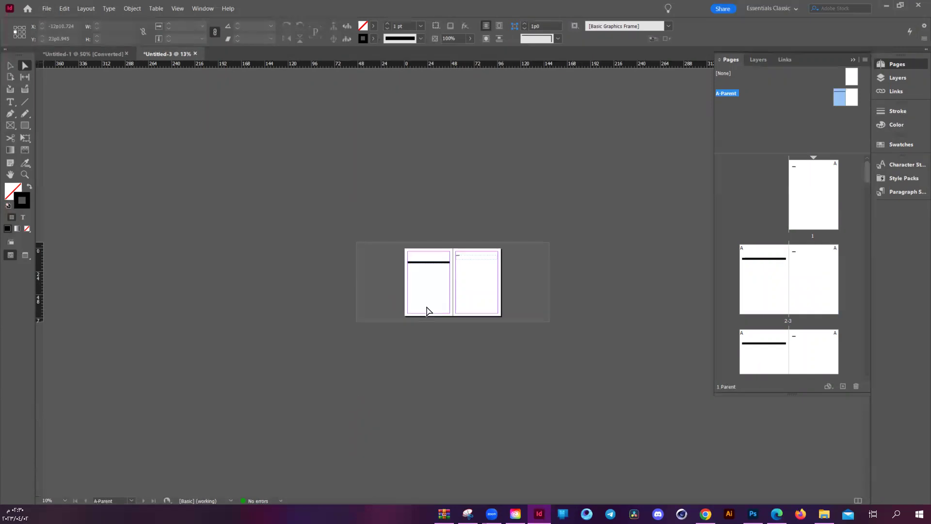
key("ctrl+equal")
key("ctrl+equal")
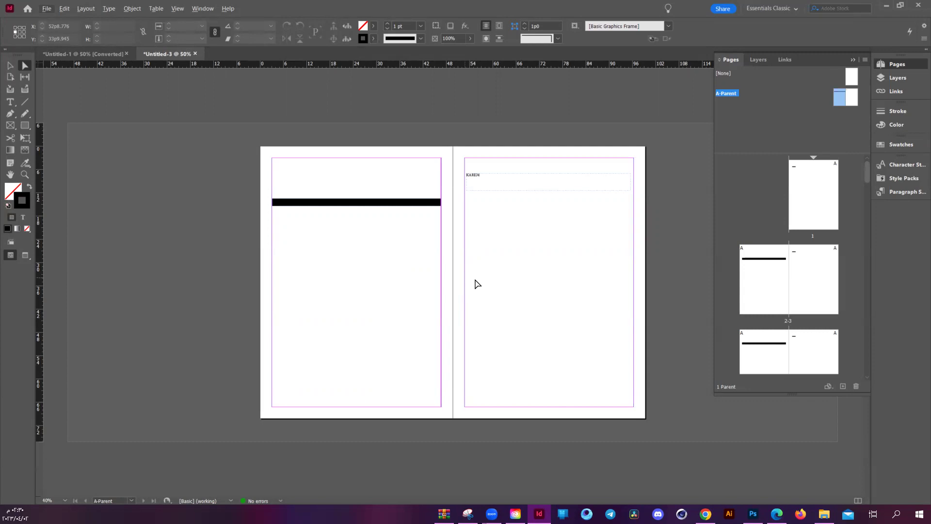
left_click(863, 59)
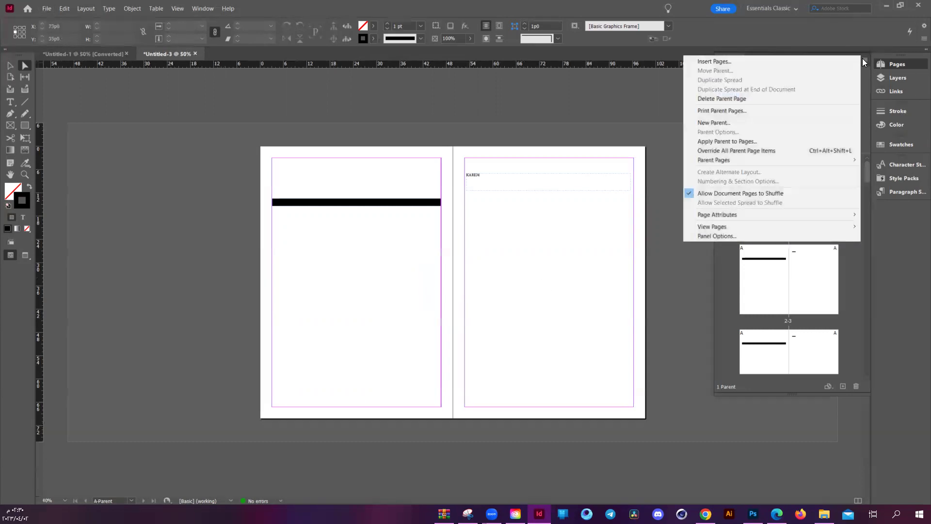
left_click(856, 275)
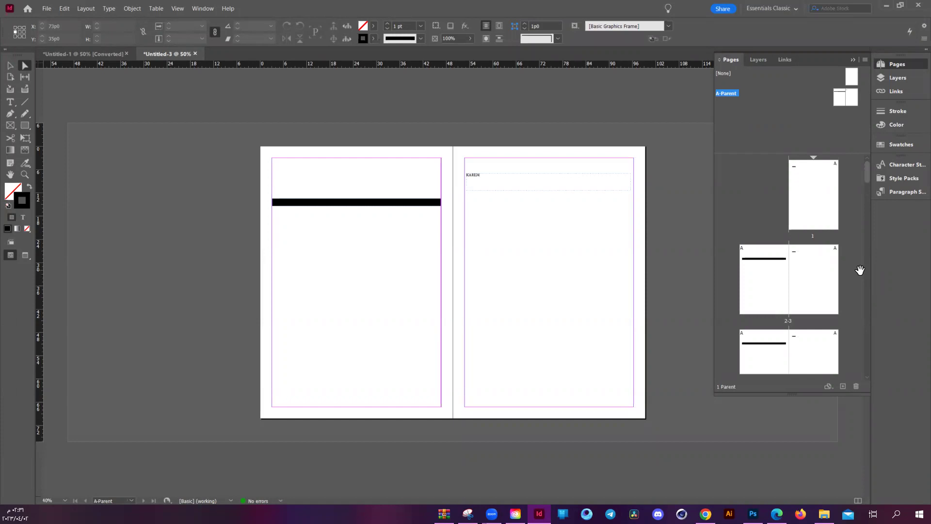
Create a two-page A4 parent with prefix B, named MASTER and based on no parent, and reopen the A-Parent spread.
left_click(865, 60)
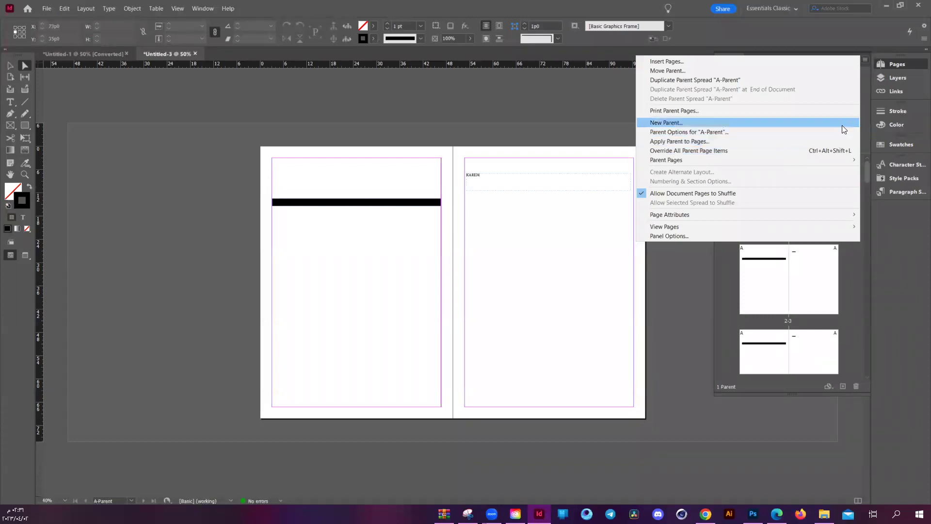
left_click(737, 122)
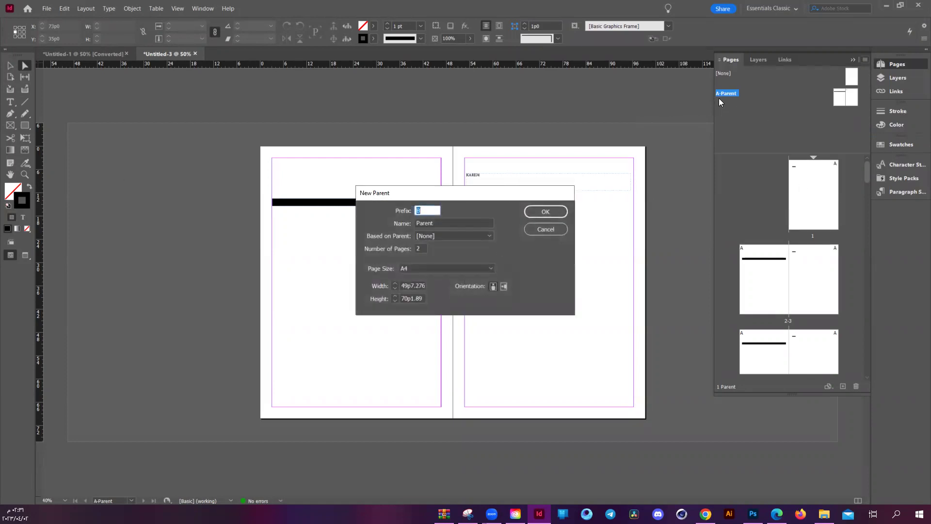
double_click(445, 224)
type("MA")
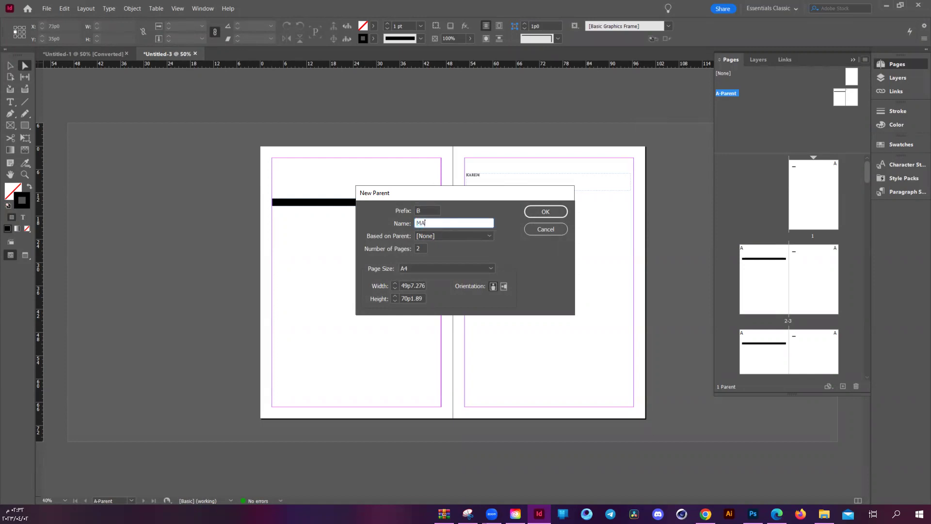
type("STER")
left_click(475, 236)
left_click(432, 245)
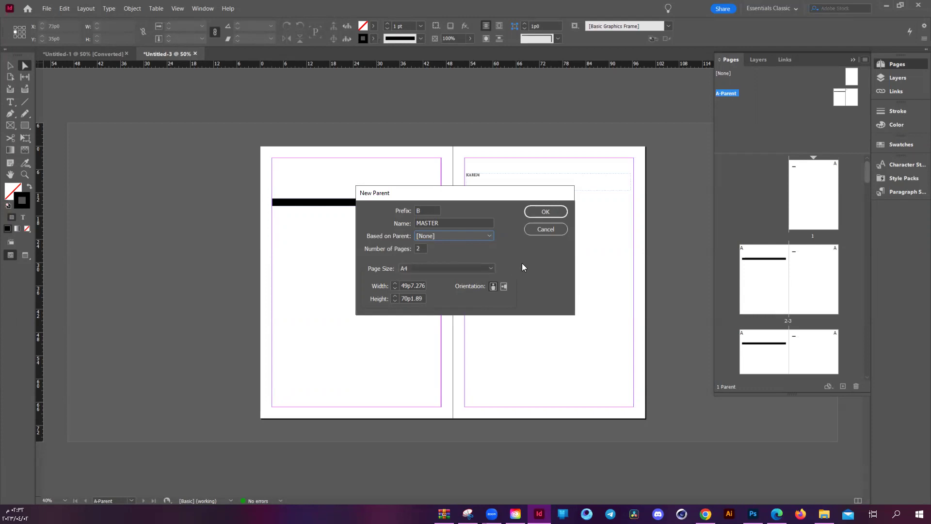
left_click(546, 213)
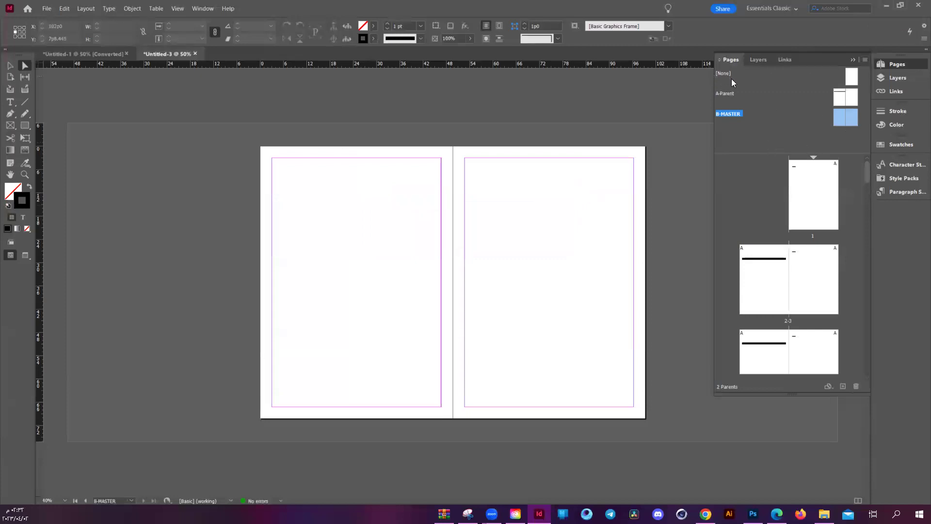
left_click(725, 90)
double_click(725, 93)
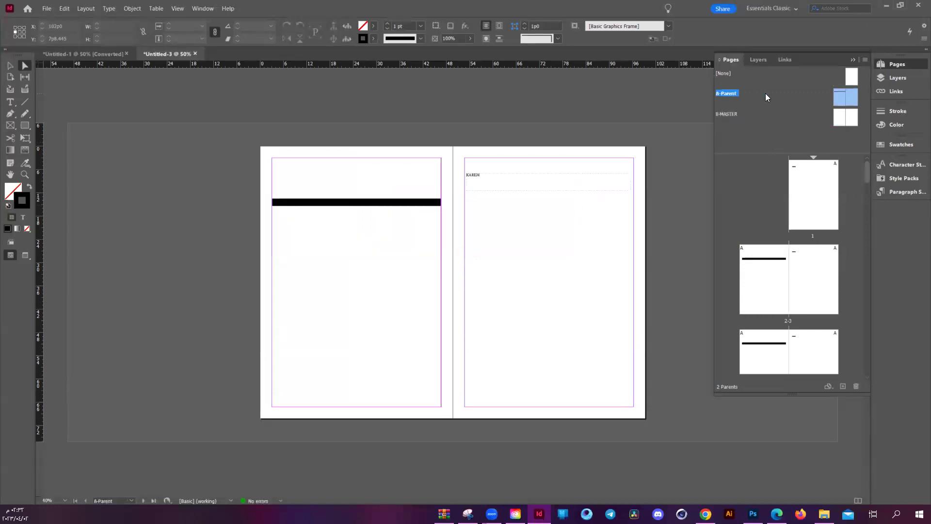
Open the B-MASTER spread and draw a hexagon about 43p10 by 37p11 on its left-hand page with the Polygon tool.
double_click(727, 114)
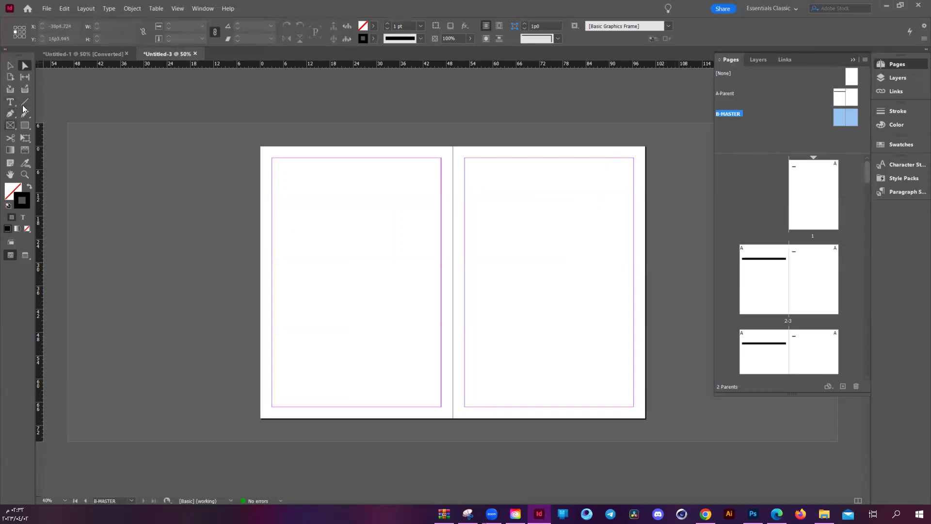
right_click(11, 117)
right_click(11, 115)
right_click(22, 125)
left_click(53, 146)
right_click(26, 127)
left_click(73, 157)
mouse_move(293, 236)
left_mouse_down()
mouse_move(496, 385)
mouse_move(470, 368)
mouse_move(474, 356)
mouse_move(459, 355)
left_mouse_up()
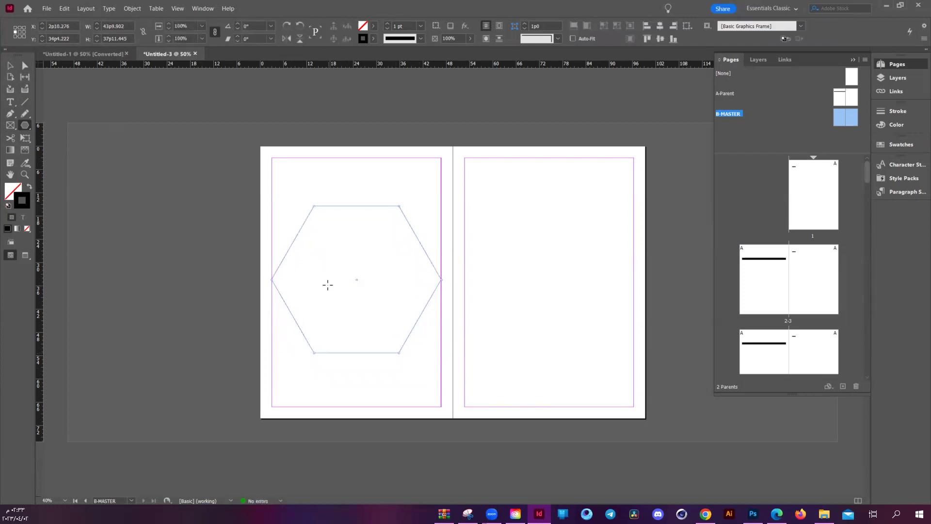
Fill the hexagon with magenta (C=0 M=100 Y=0 K=0) and remove its stroke.
left_click(373, 26)
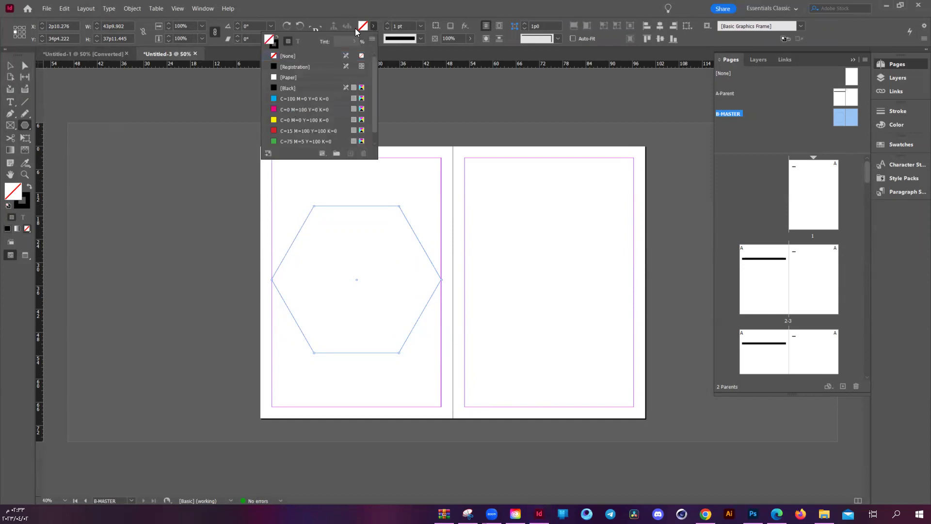
left_click(276, 111)
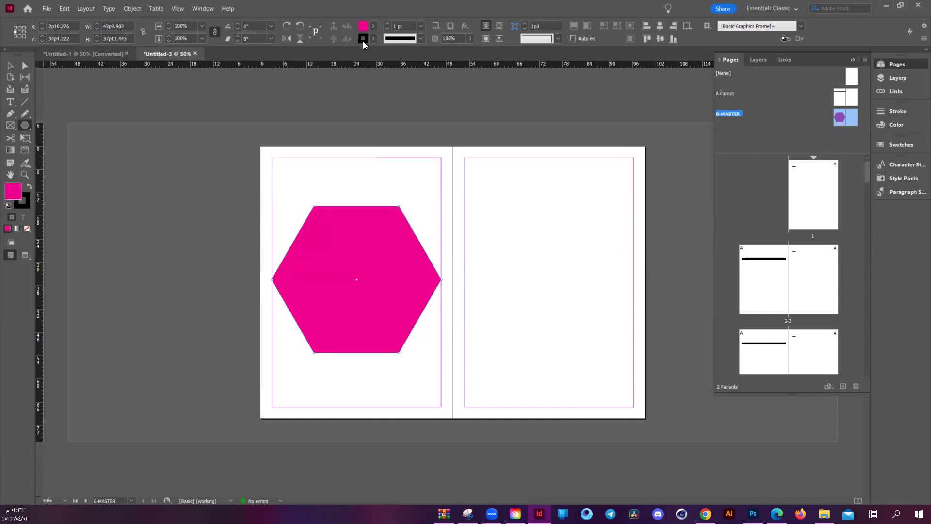
left_click(372, 39)
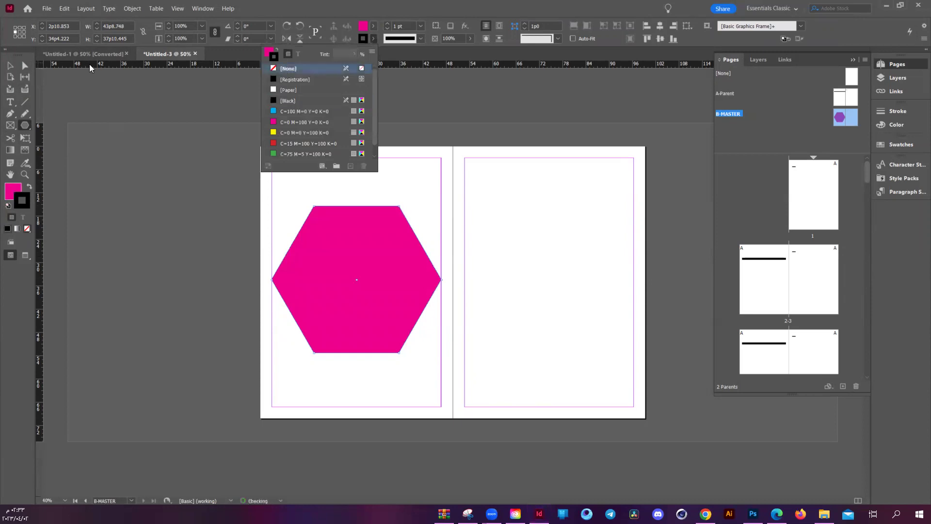
left_click(289, 68)
left_click(479, 236)
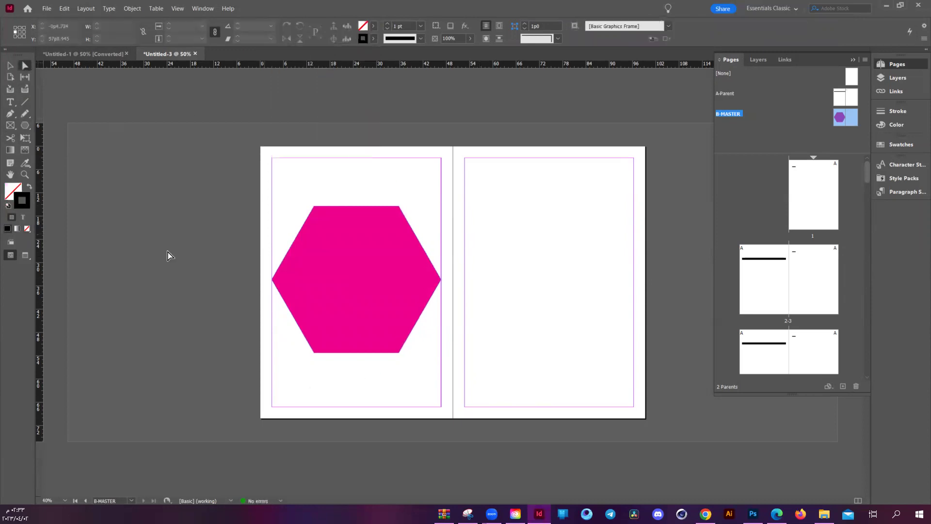
Duplicate the magenta hexagon onto the right-hand page of B-MASTER and recolour the copy yellow.
left_click(358, 270)
left_click_drag(357, 271, 552, 269)
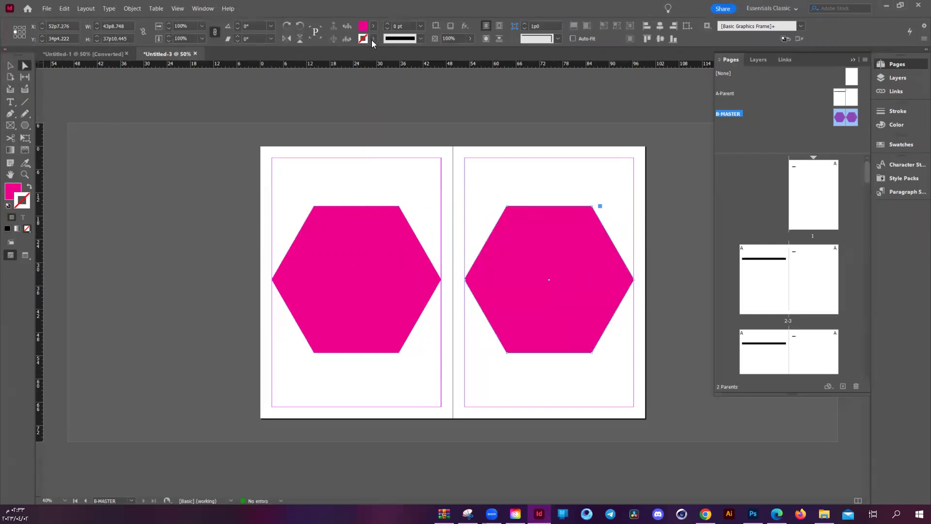
double_click(363, 26)
left_click(472, 209)
left_click(577, 204)
left_click(131, 83)
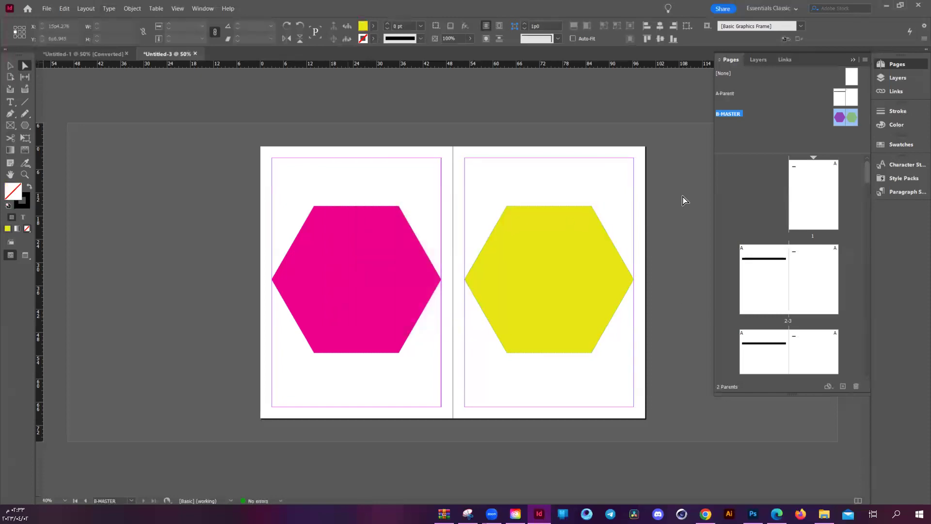
left_click(542, 252)
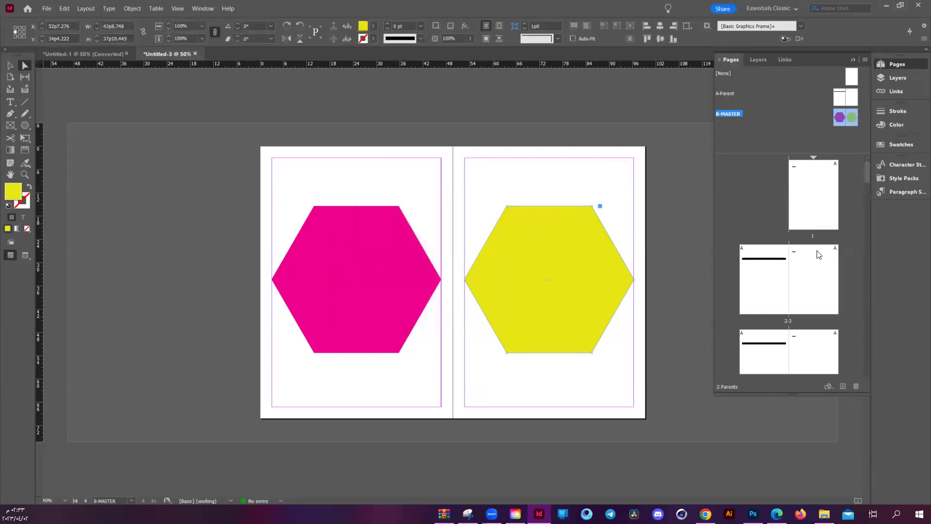
left_click(169, 104)
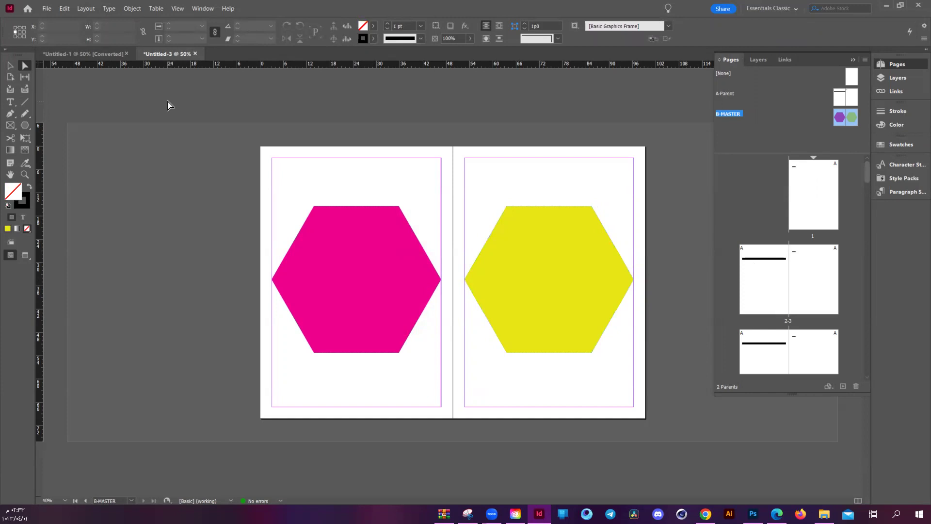
Examine document pages from page 5 to page 15 to check which parent is applied, returning the page list to the start.
double_click(821, 342)
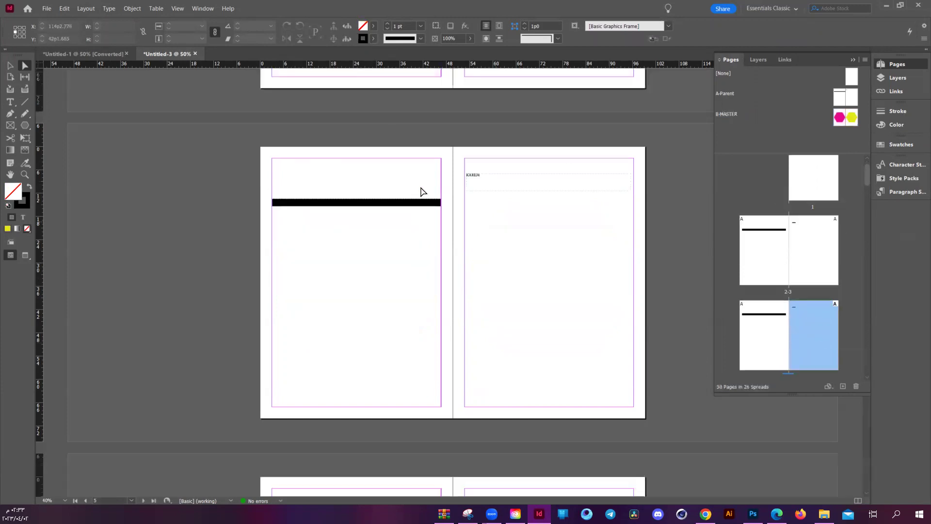
scroll(776, 290, "down", 3)
left_click(790, 334)
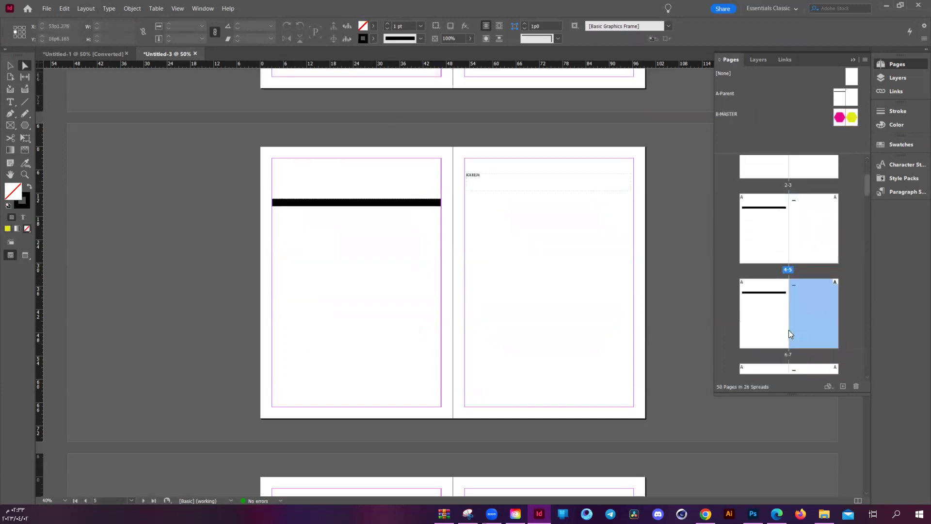
double_click(762, 323)
scroll(793, 316, "down", 2)
double_click(794, 316)
scroll(805, 339, "down", 1)
scroll(827, 361, "down", 1)
double_click(795, 327)
scroll(781, 334, "down", 1)
double_click(770, 352)
scroll(773, 350, "down", 2)
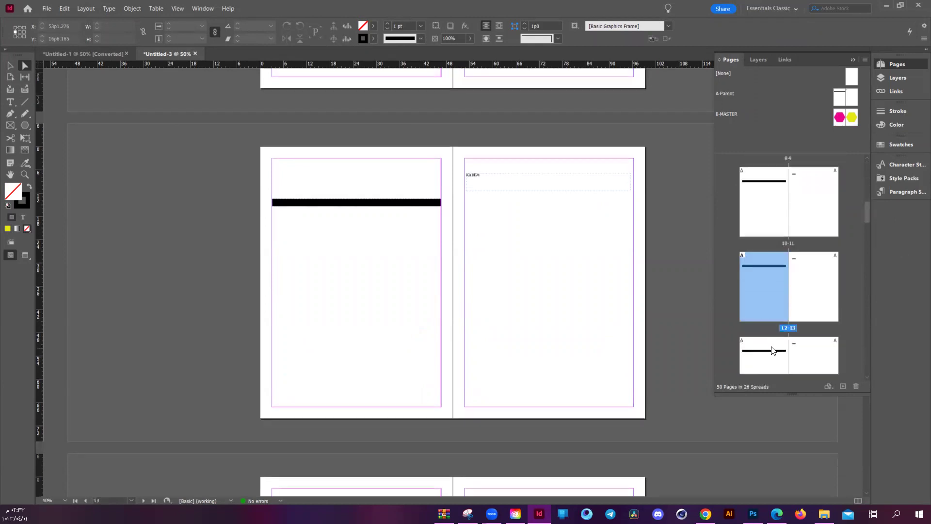
scroll(811, 342, "down", 1)
double_click(810, 342)
left_click_drag(868, 219, 867, 144)
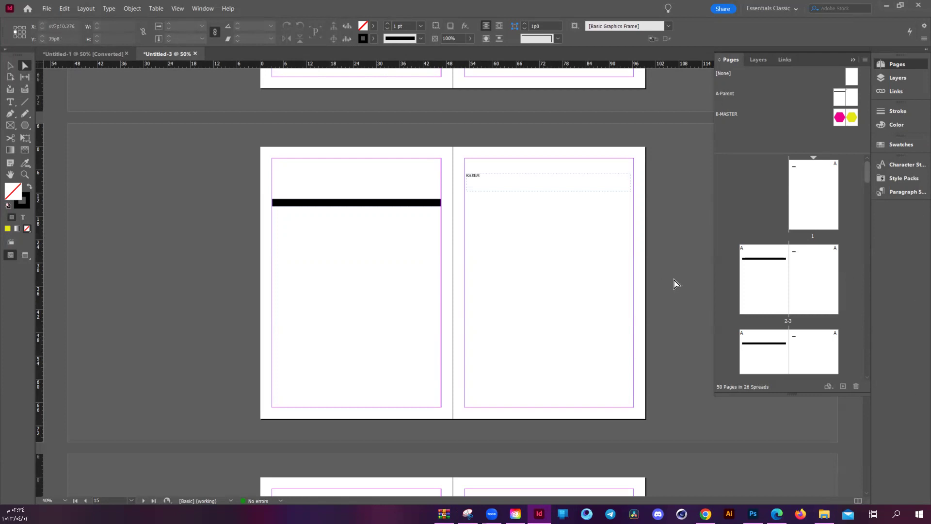
Select pages 3 through 9 and apply the B-MASTER parent to them.
left_click(809, 278)
scroll(809, 282, "down", 5)
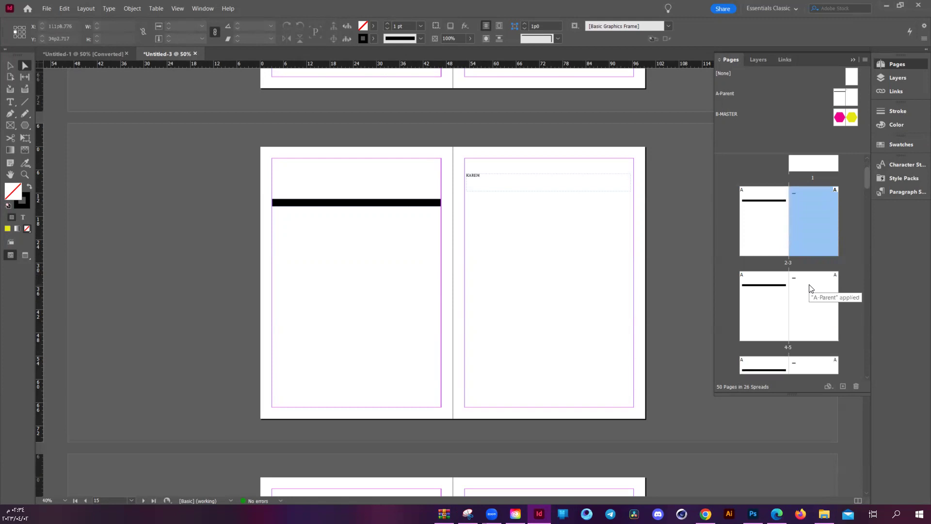
left_click(811, 309, "shift")
scroll(812, 310, "up", 2)
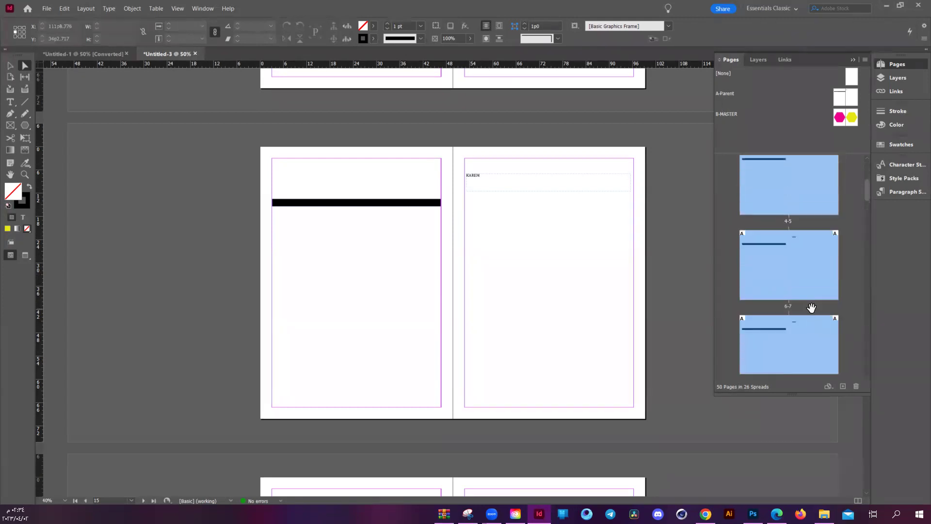
scroll(812, 308, "up", 2)
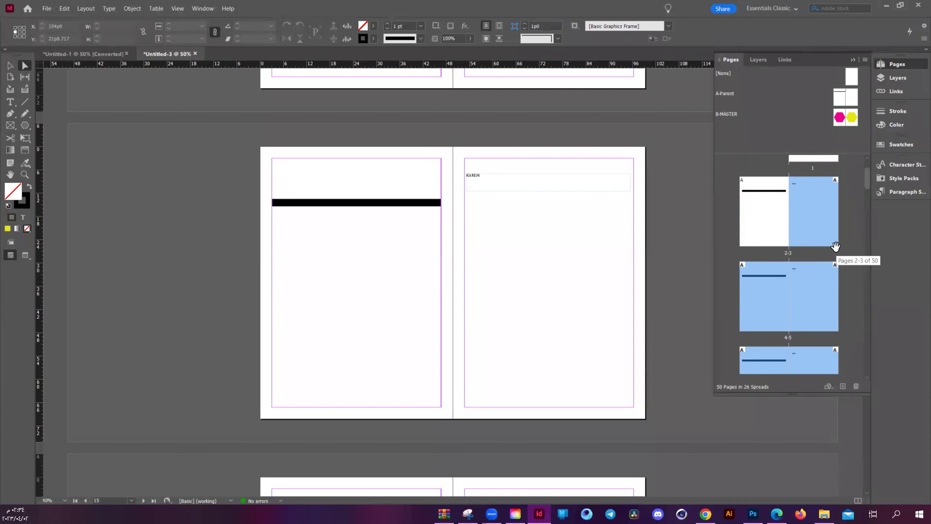
right_click(832, 225)
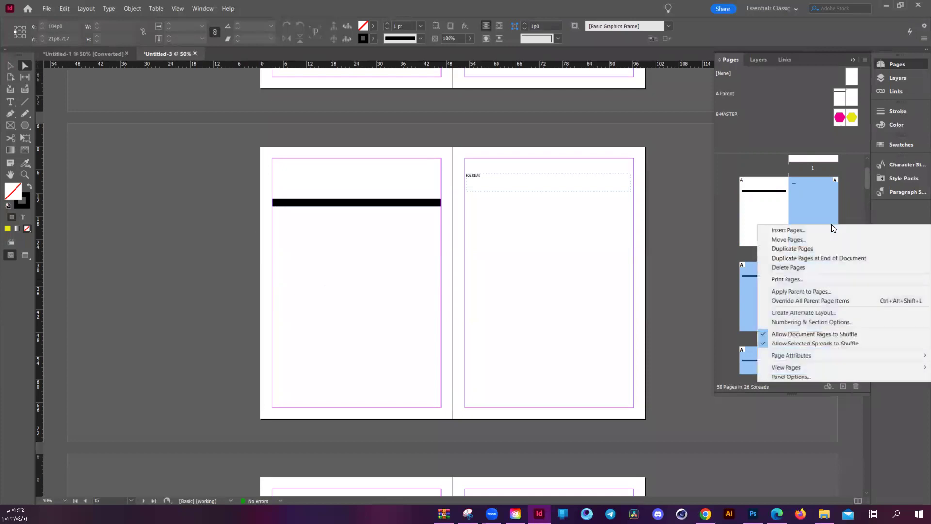
left_click(846, 292)
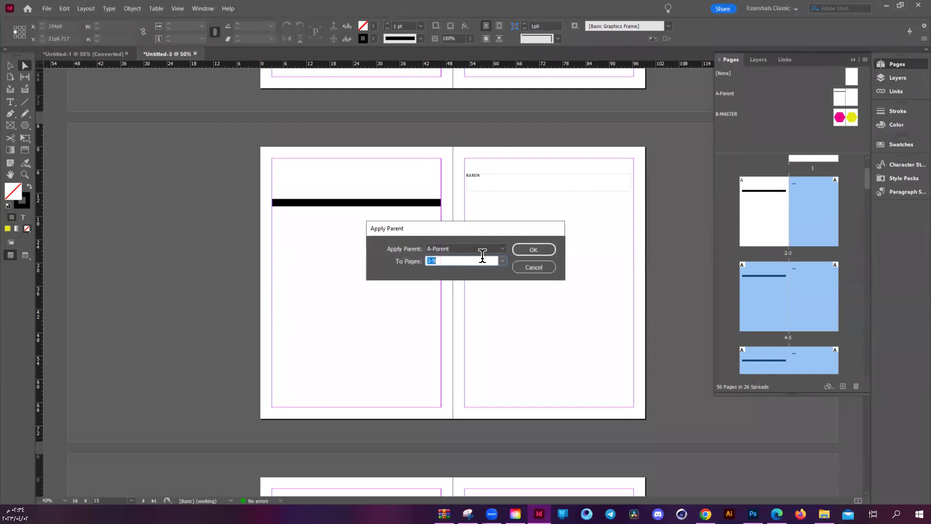
left_click(504, 249)
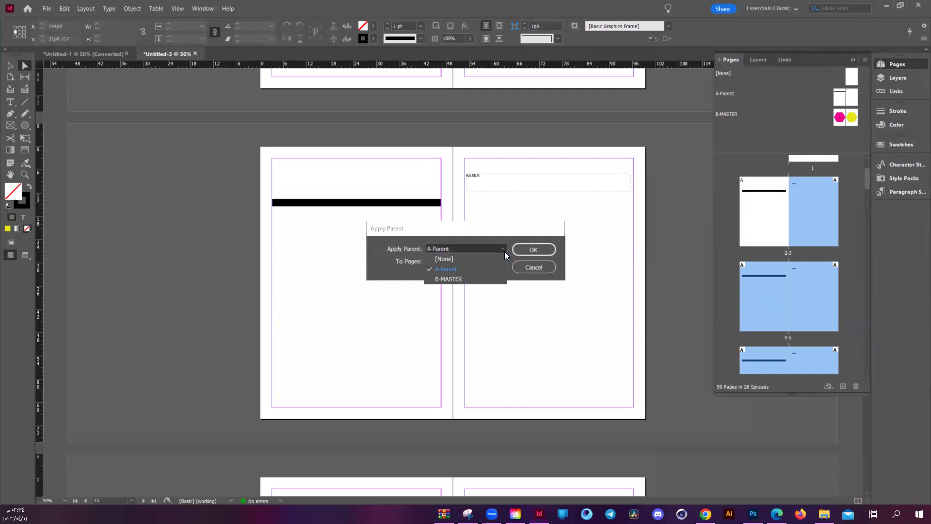
left_click(463, 280)
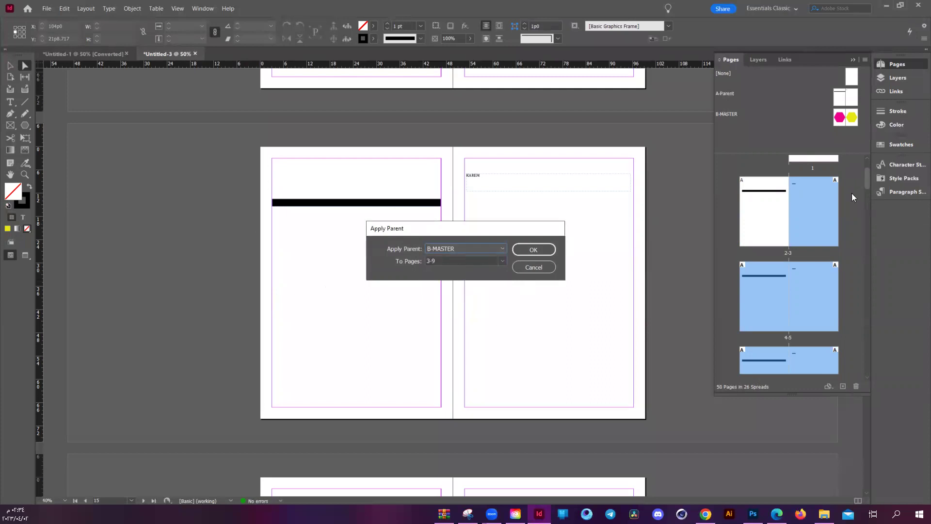
left_click(534, 249)
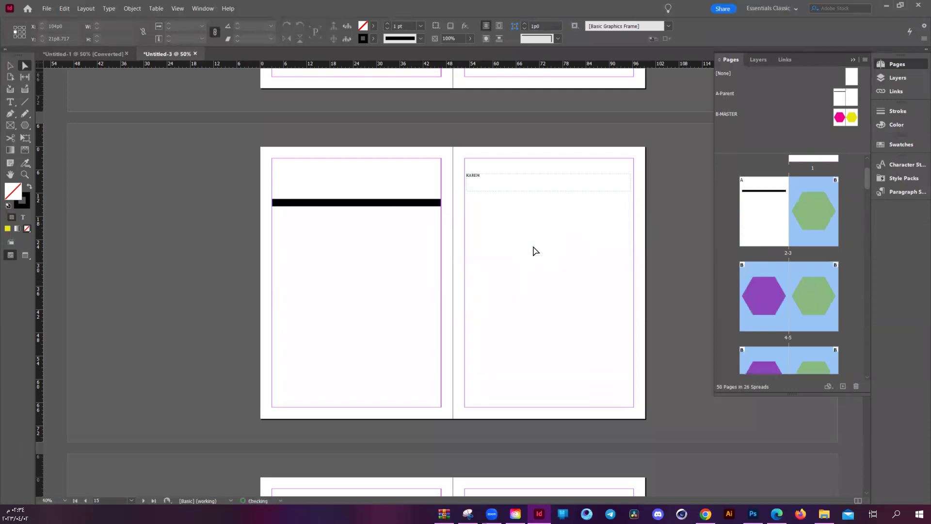
Check how the B-MASTER hexagons are distributed across the document's spreads in an overview of the pages.
key("ctrl+minus")
key("ctrl+minus")
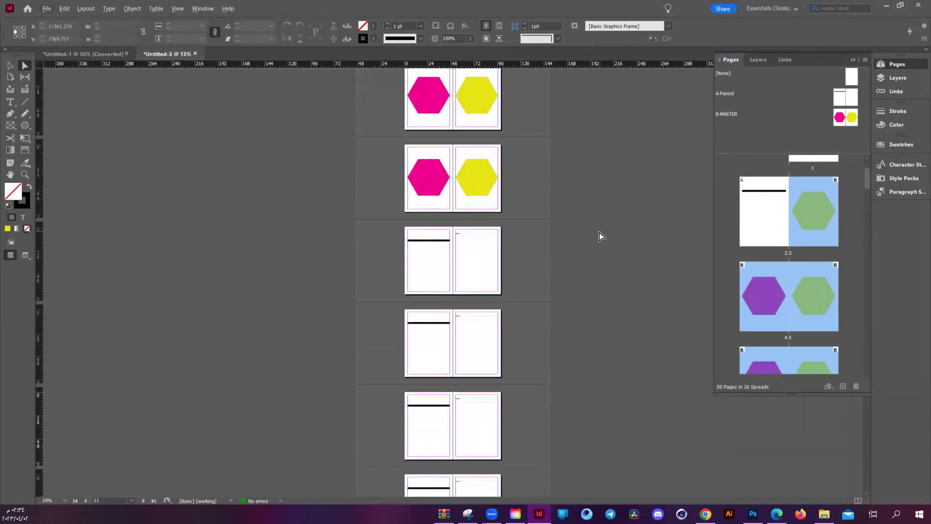
scroll(526, 247, "down", 4)
scroll(517, 184, "up", 4)
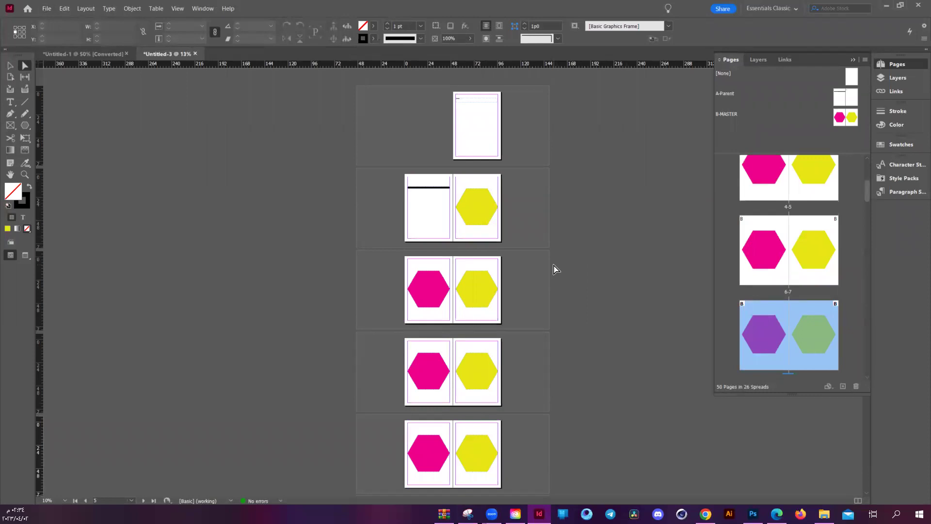
scroll(824, 238, "up", 4)
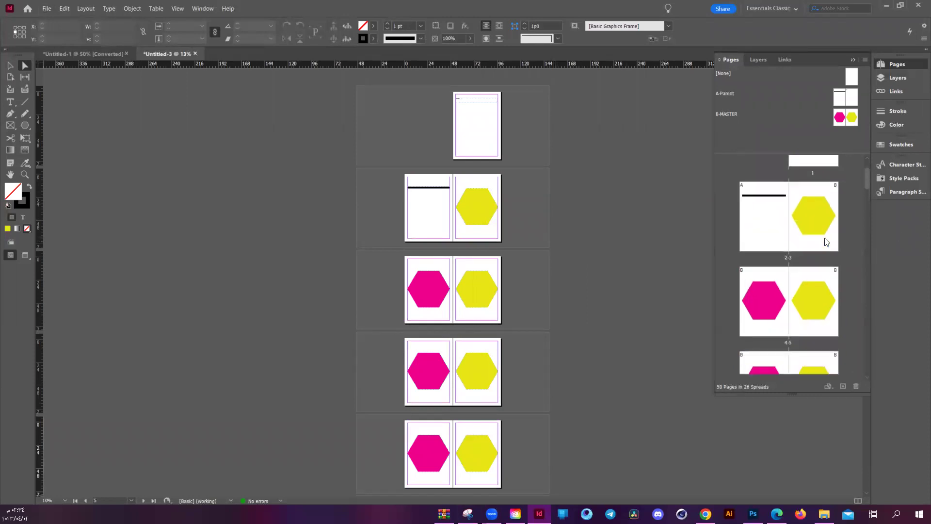
scroll(826, 241, "up", 2)
Create a two-page A4 parent with prefix C, named MASTER and based on no parent.
left_click(864, 59)
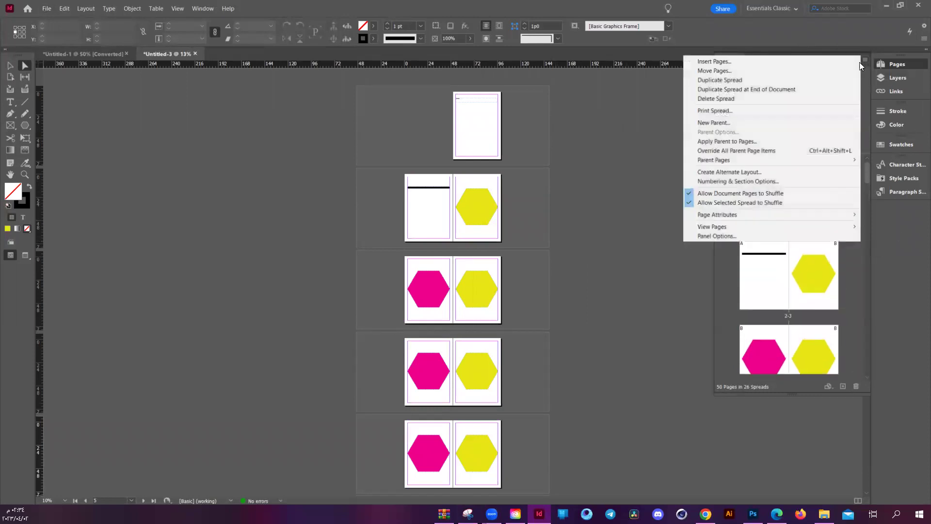
left_click(758, 124)
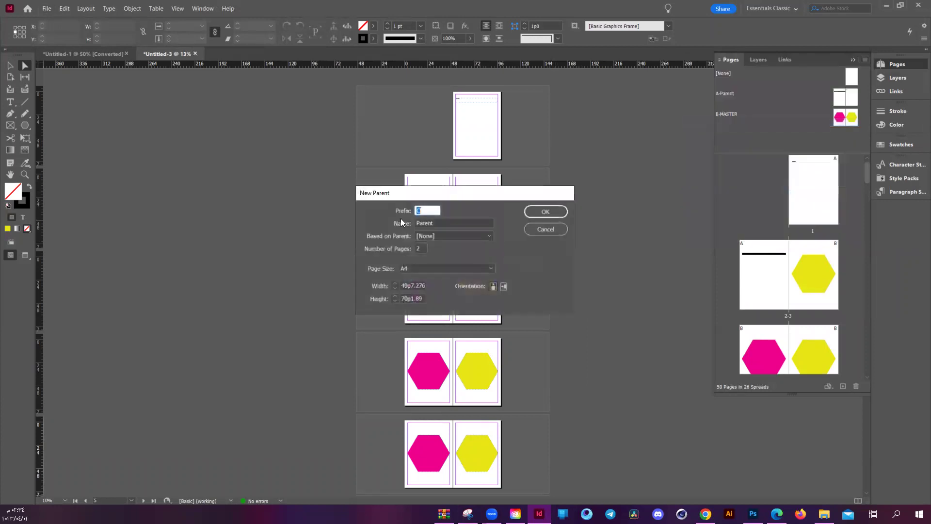
double_click(440, 227)
type("MASTER")
key("Return")
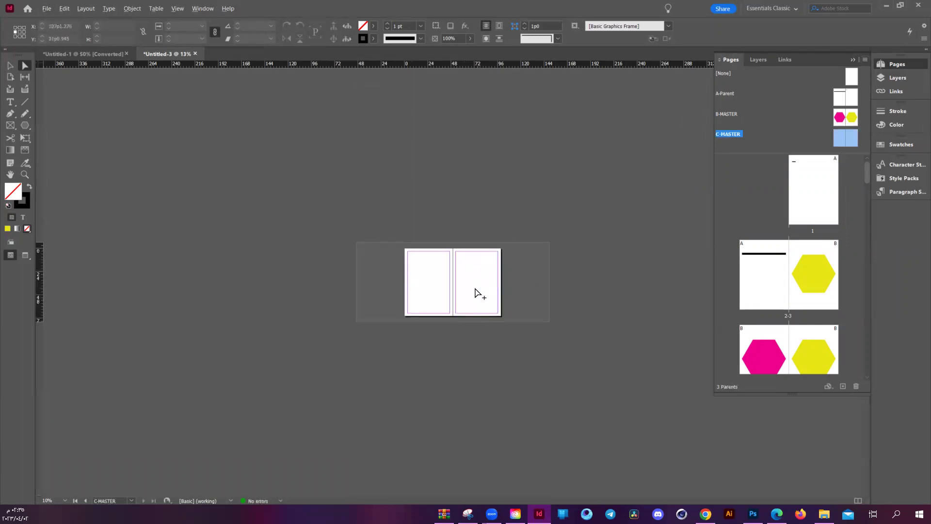
Draw a rectangle about 38p6 by 36p7 on C-MASTER's left-hand page and fill it red (C=15 M=100 Y=100 K=0).
key("ctrl+equal")
key("ctrl+equal")
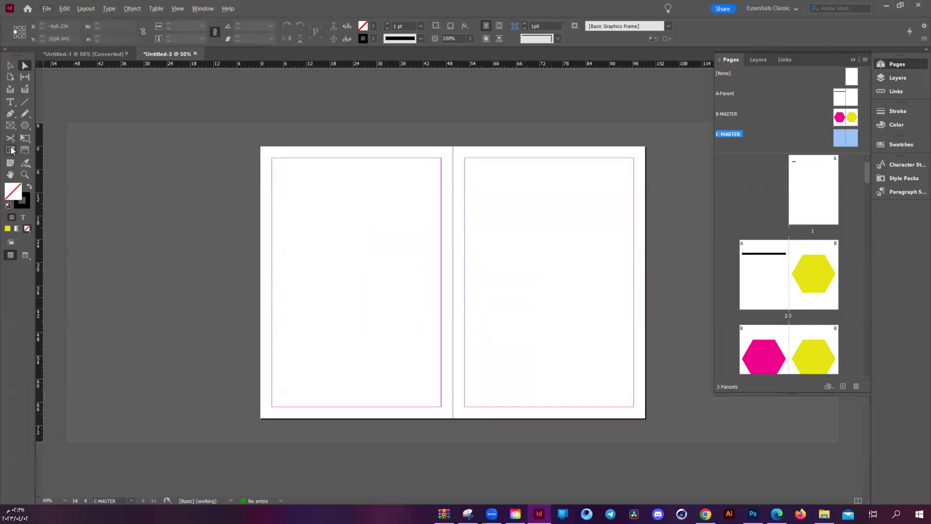
left_click_drag(341, 195, 360, 357)
left_click_drag(28, 122, 69, 139)
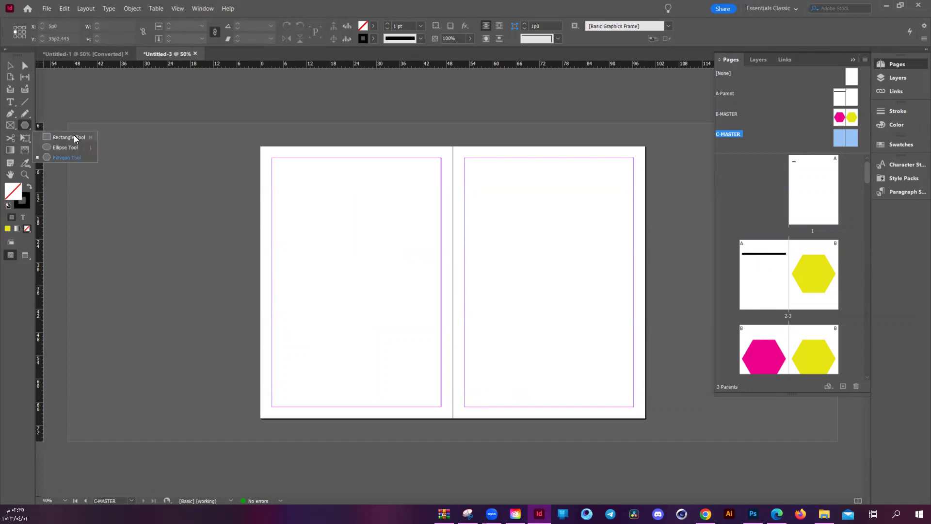
left_click(74, 138)
left_click_drag(286, 200, 435, 343)
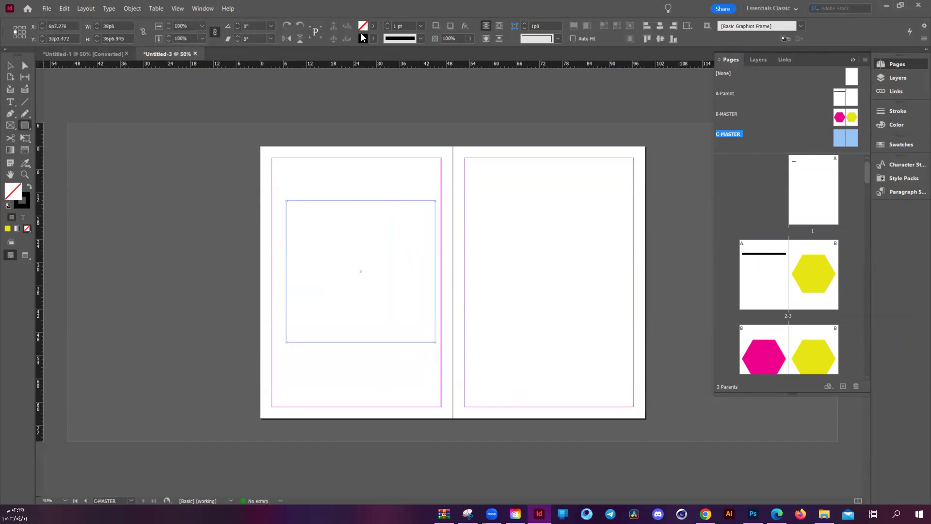
left_click(373, 26)
left_click(288, 131)
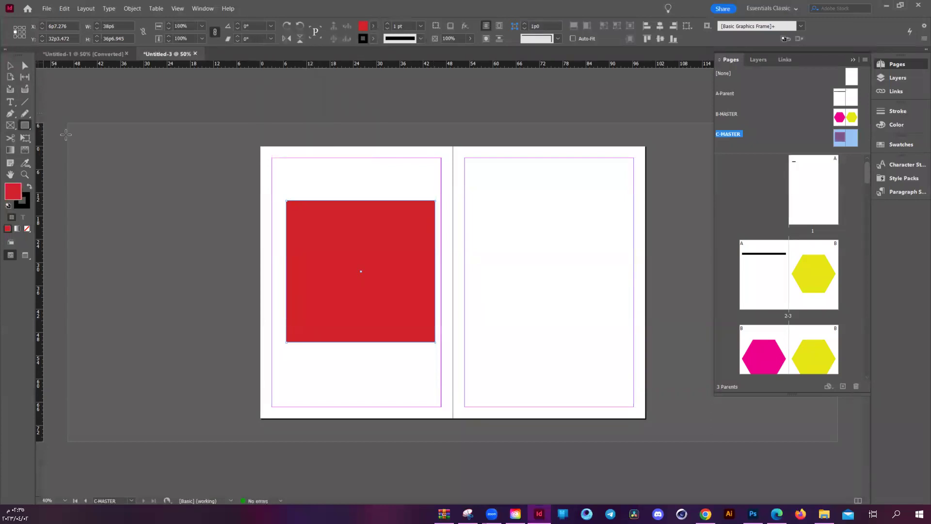
Draw a rectangle about 27p4 by 54p8 on C-MASTER's right-hand page, fill it cyan and move it up slightly.
left_click_drag(494, 191, 599, 403)
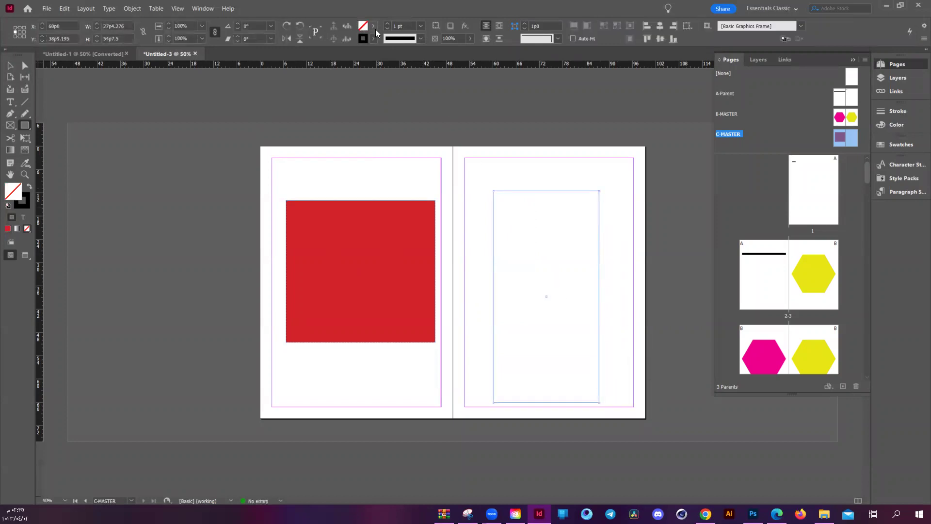
left_click(373, 25)
left_click(285, 102)
left_click(24, 65)
left_click_drag(513, 307, 534, 276)
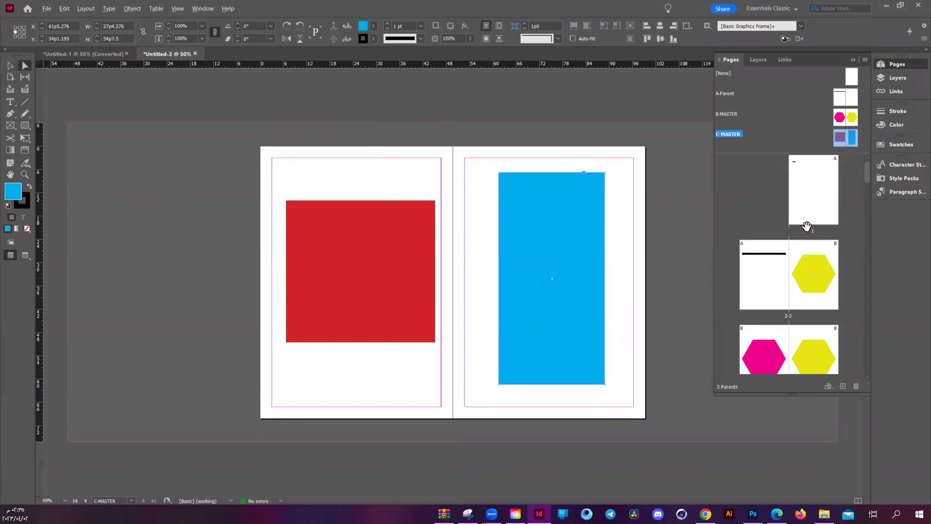
Apply the C-MASTER parent to pages 1 and 50.
scroll(808, 228, "down", 3)
left_click_drag(867, 182, 875, 392)
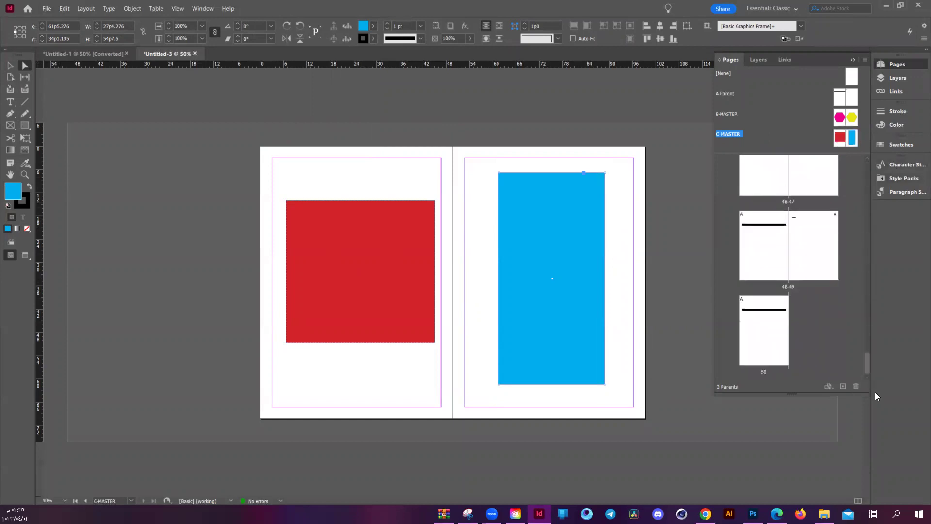
left_click(775, 348)
right_click(773, 342)
left_click(777, 409)
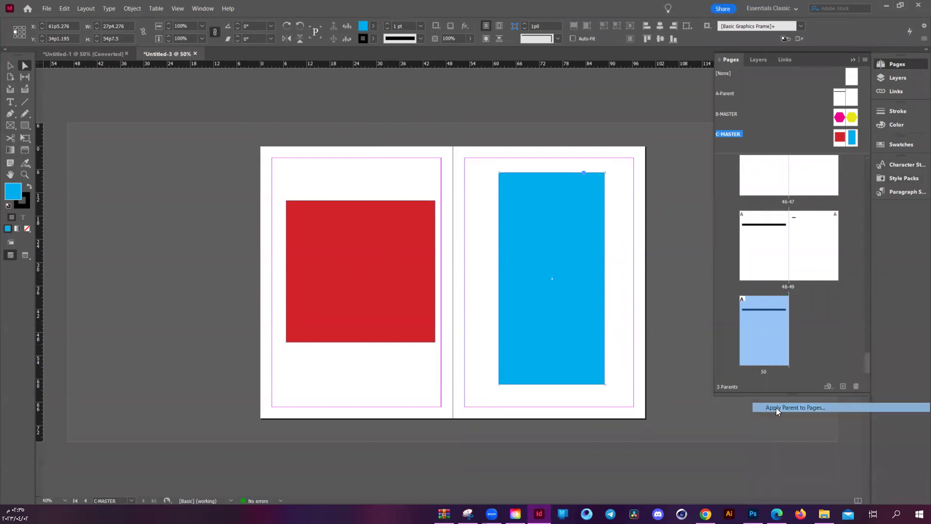
left_click(469, 250)
left_click(468, 285)
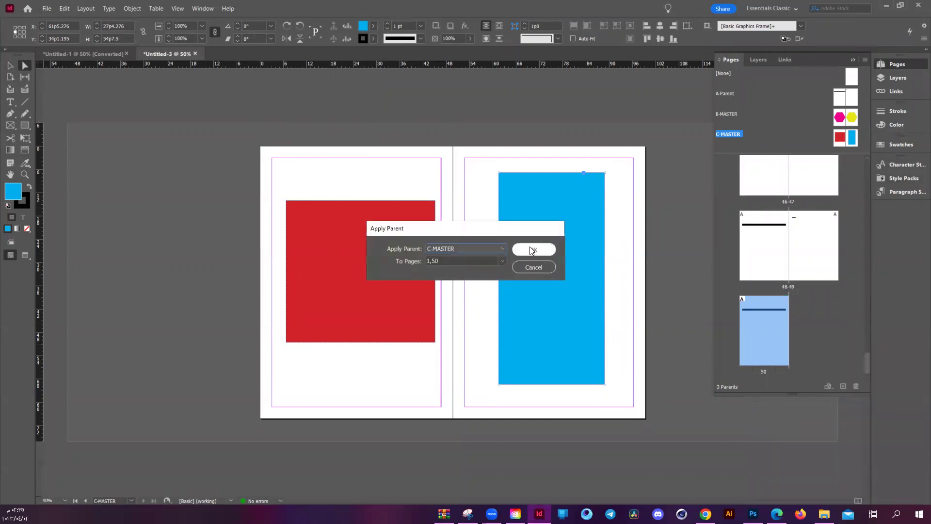
left_click(530, 246)
left_click(834, 346)
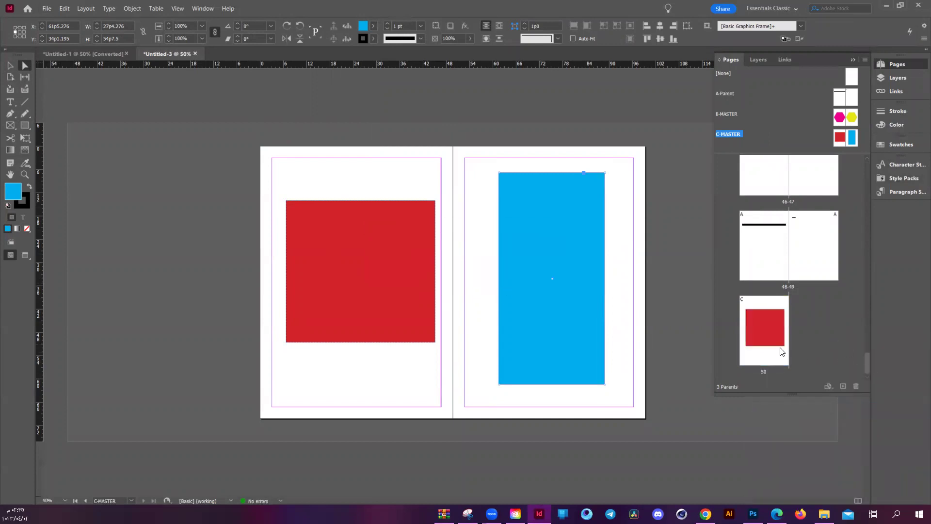
View page 1 and page 50 at full size to check the C-MASTER artwork on each.
left_click_drag(868, 365, 871, 150)
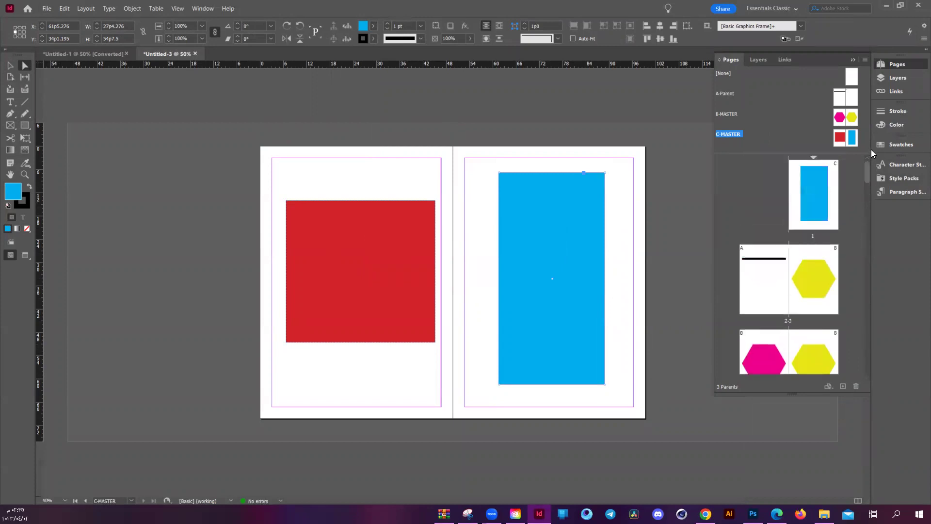
double_click(830, 196)
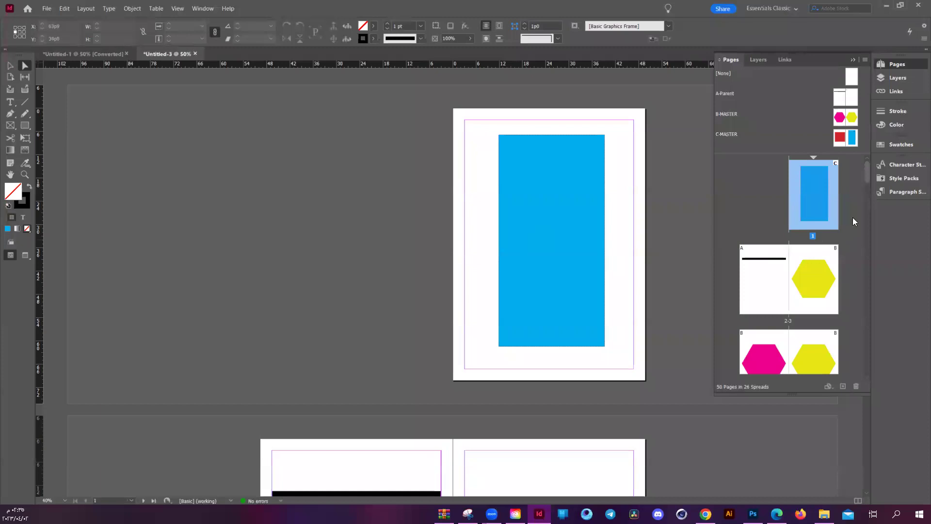
left_click_drag(866, 175, 870, 382)
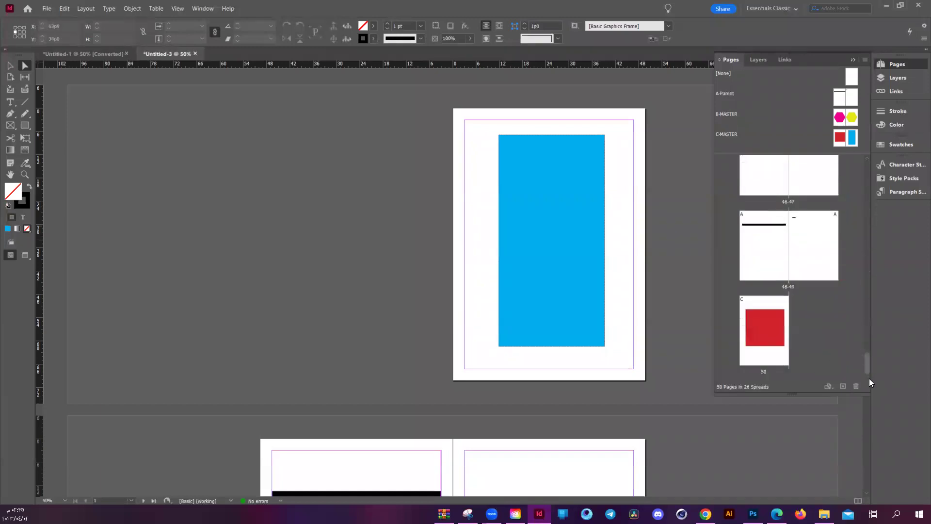
double_click(770, 335)
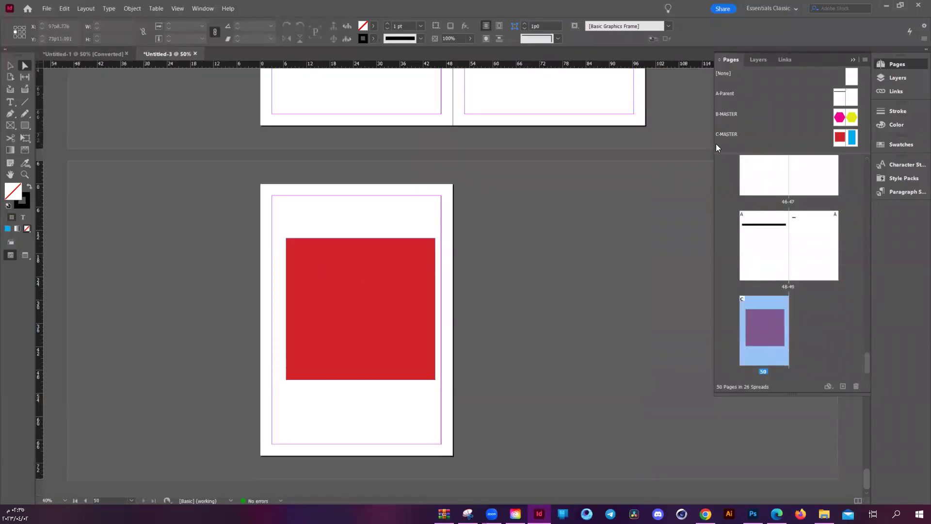
Compare the page thumbnails from the first page to the last to see which parent each spread uses.
left_click_drag(870, 361, 870, 177)
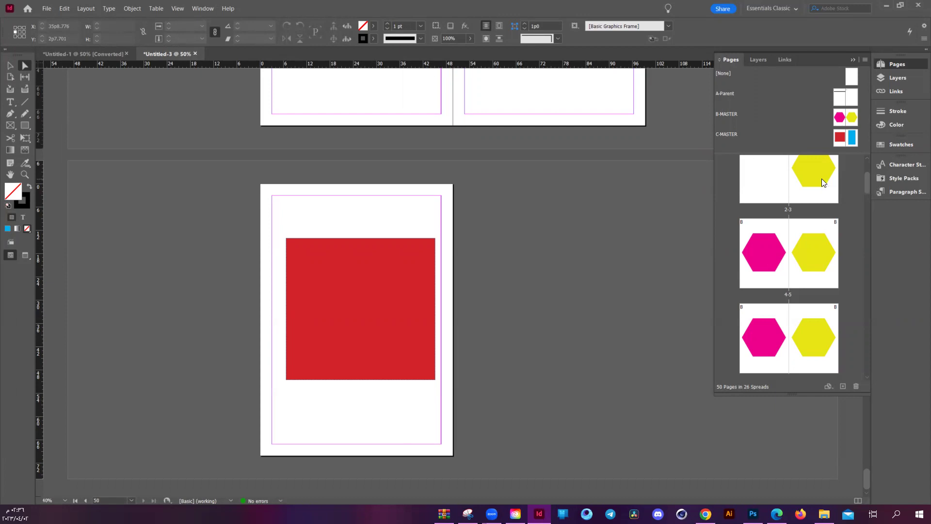
left_click_drag(867, 191, 868, 393)
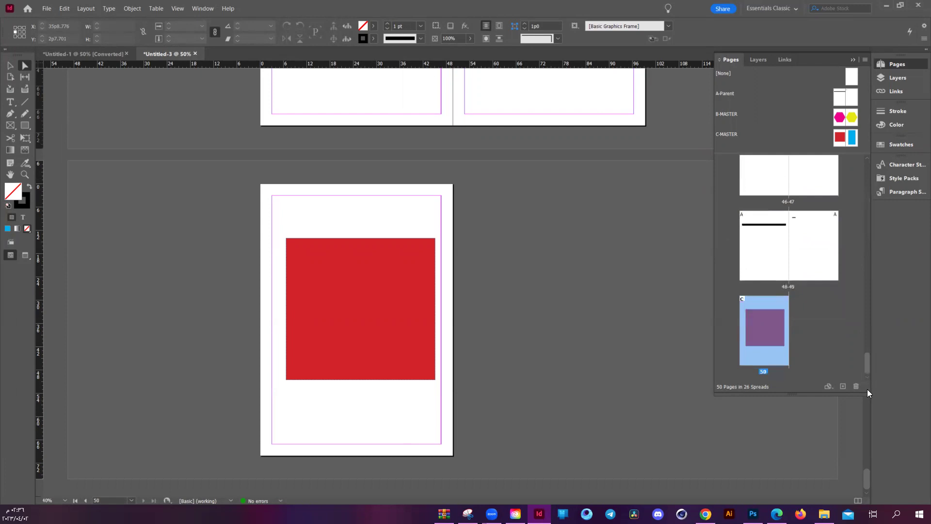
scroll(837, 189, "up", 20)
left_click(804, 193)
scroll(790, 267, "down", 20)
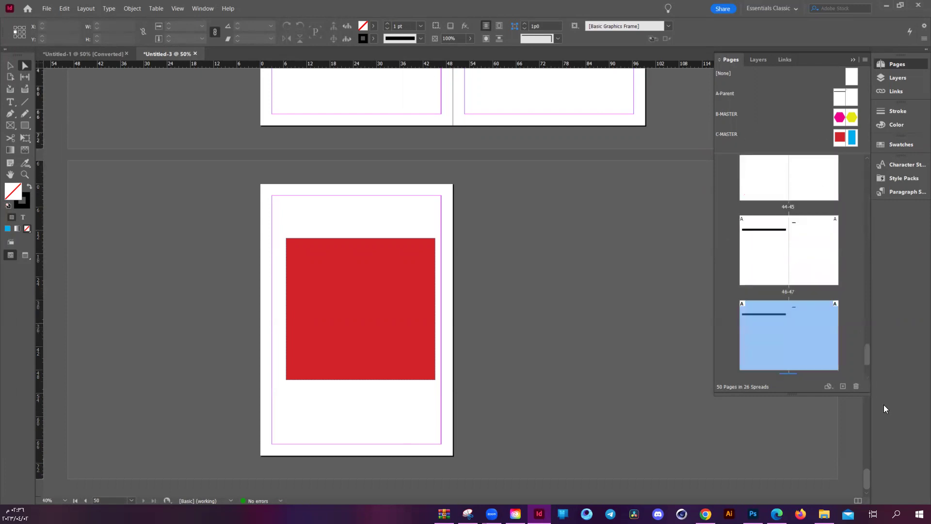
left_click_drag(867, 357, 868, 174)
scroll(802, 291, "down", 5)
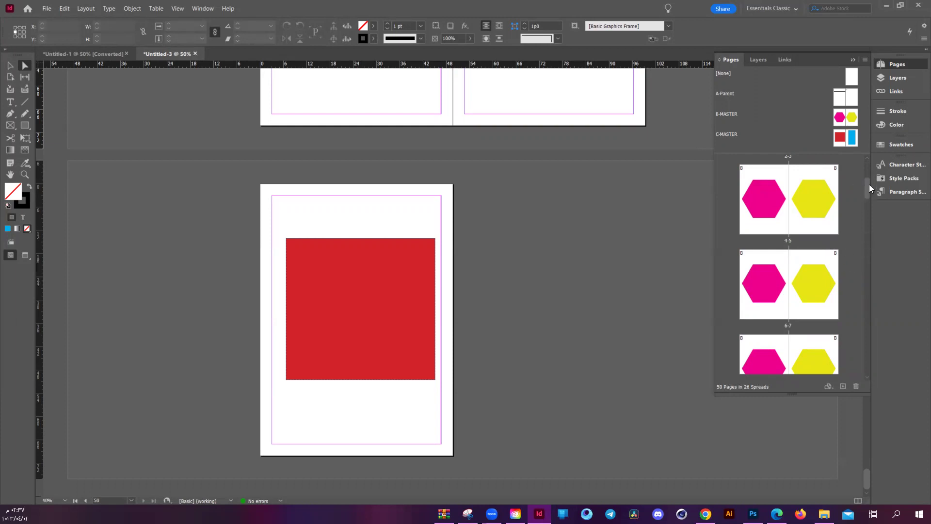
scroll(868, 184, "up", 3)
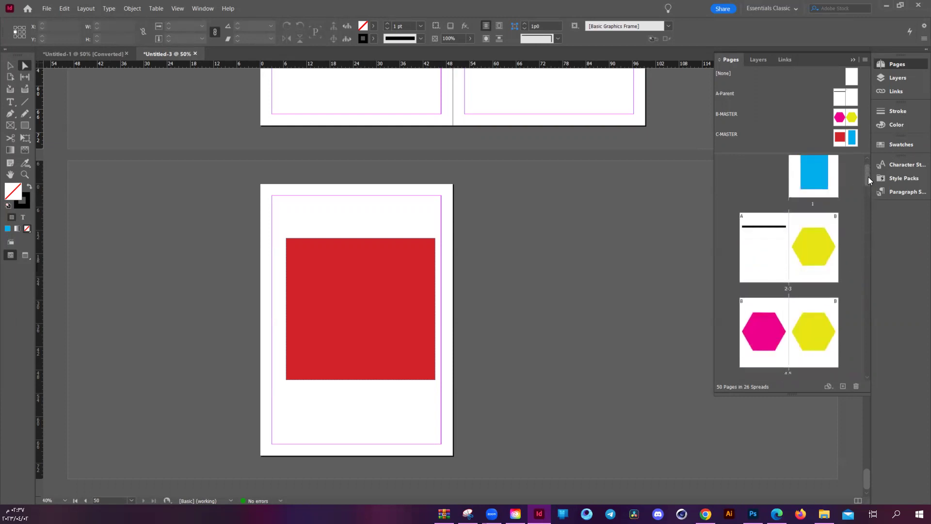
left_click_drag(869, 176, 868, 173)
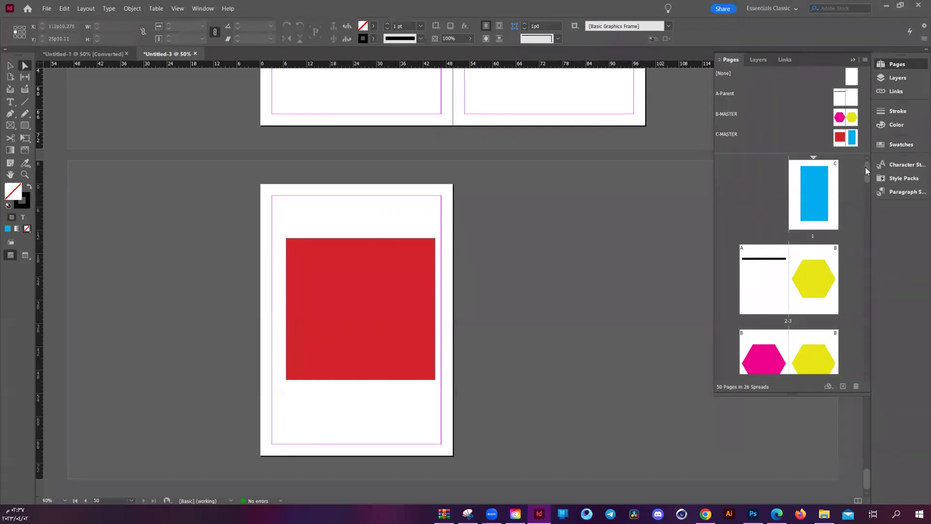
Undo applying the parents, creating C-MASTER with its rectangles and drawing the hexagons, back to a blank B-MASTER spread.
key("ctrl+z")
key("ctrl+z")
key("ctrl+z")
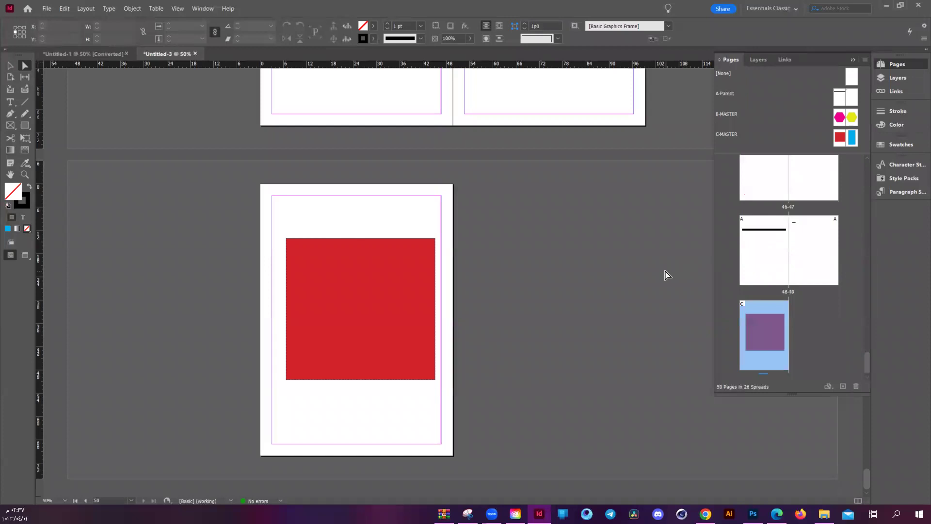
key("ctrl+z")
key("ctrl+z")
key("ctrl+z")
key("ctrl+z")
key("ctrl+z")
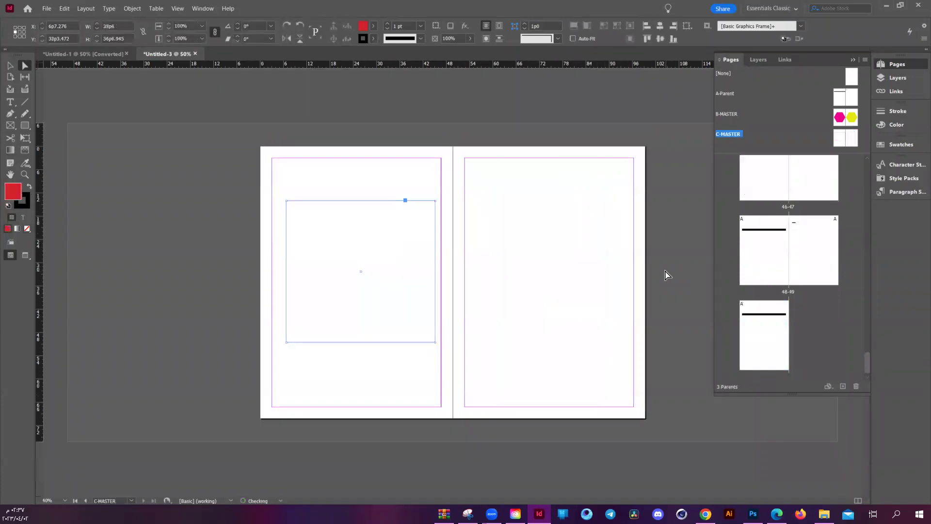
key("ctrl+z")
key("ctrl+z")
key("ctrl+z")
key("ctrl+z")
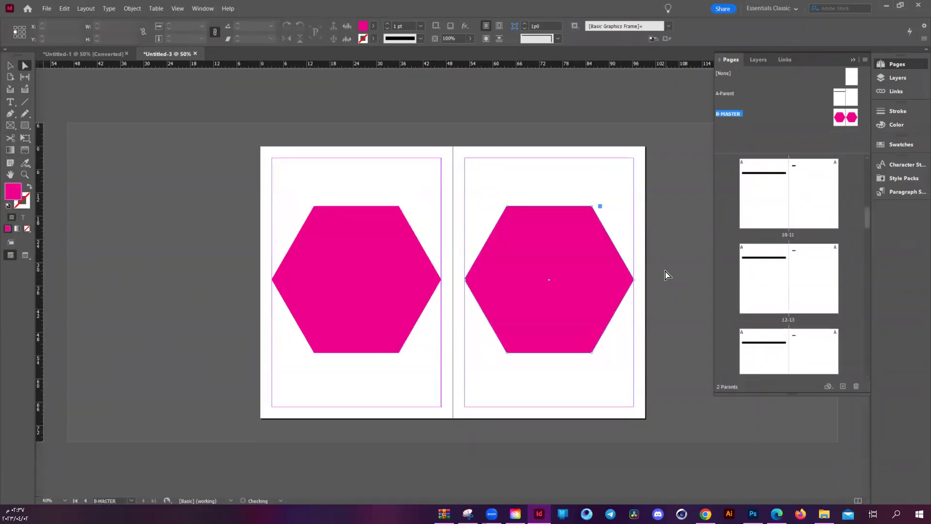
key("ctrl+z")
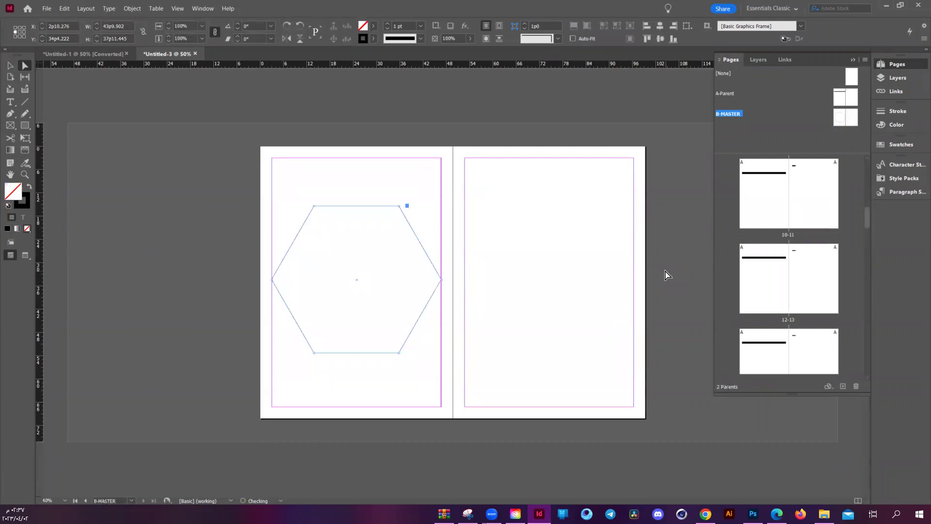
key("ctrl+z")
Delete the blank B-MASTER parent spread, repeating the deletion after undoing it once.
left_click(863, 59)
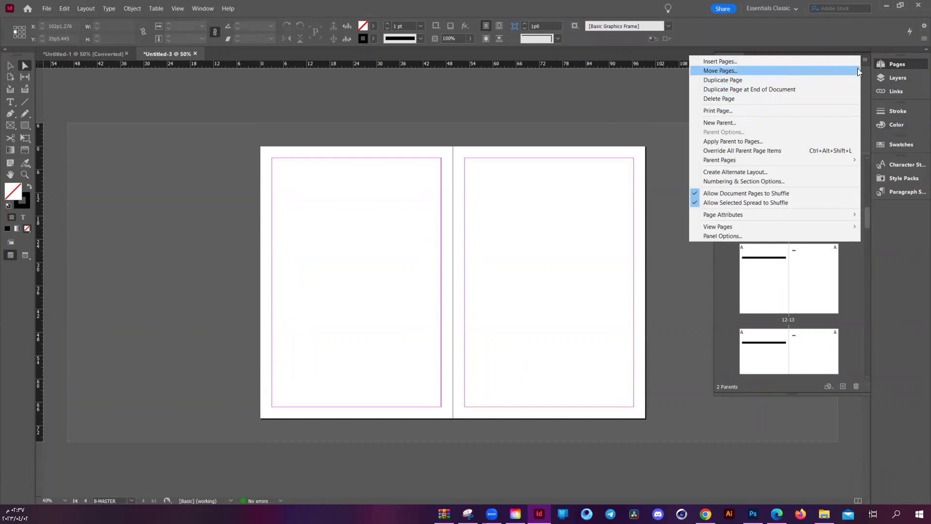
left_click(856, 98)
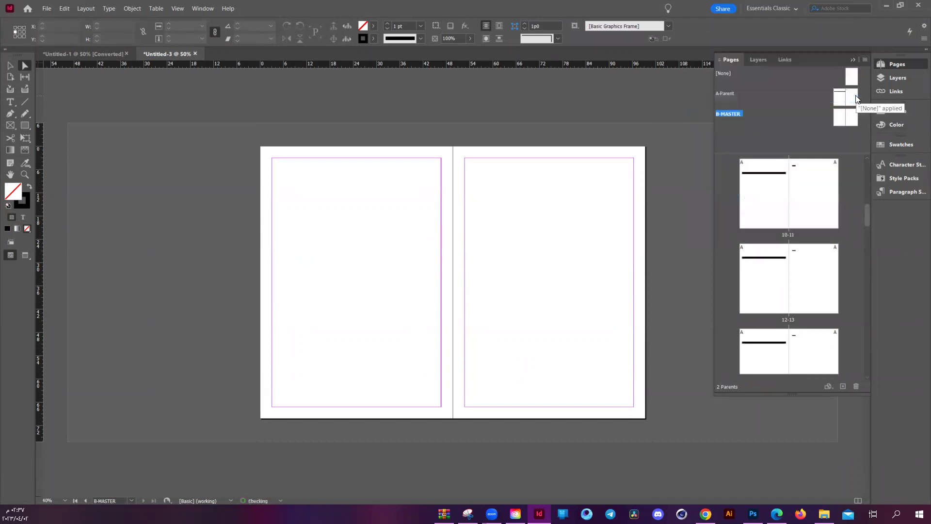
left_click(866, 59)
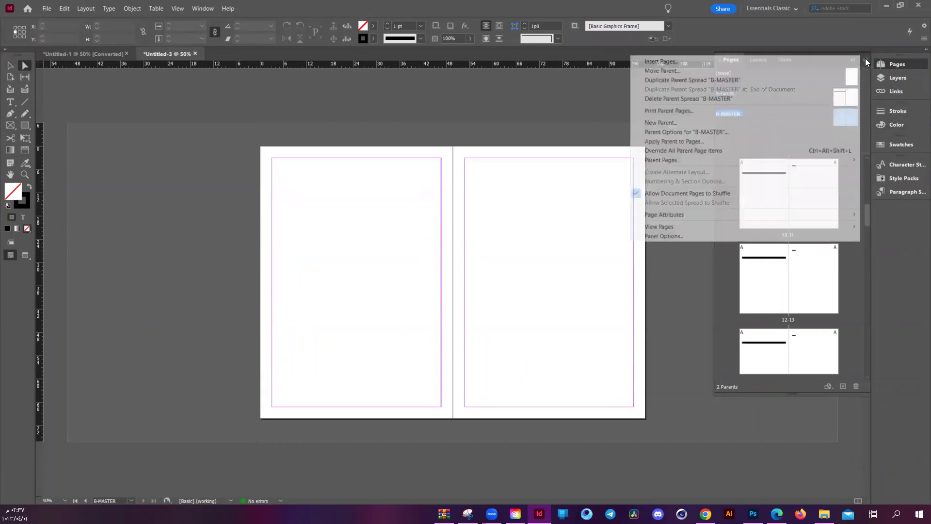
left_click(693, 99)
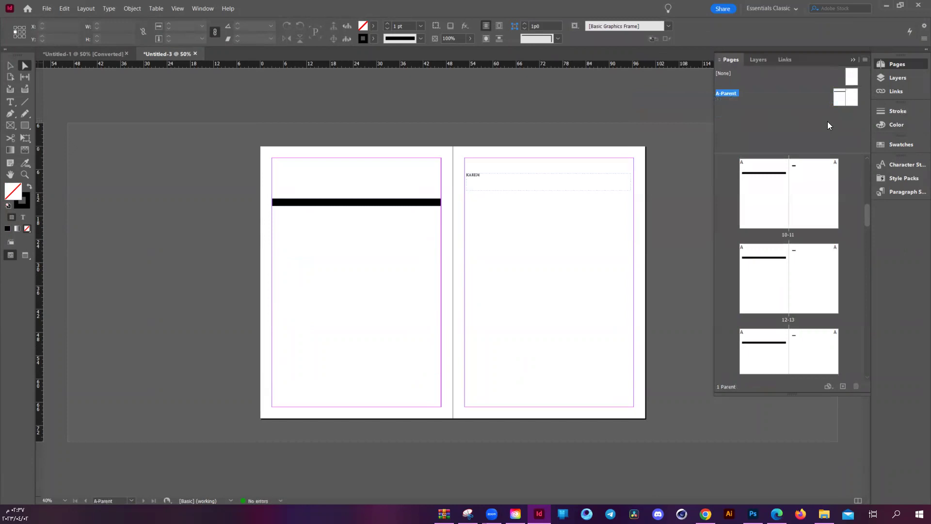
key("ctrl+z")
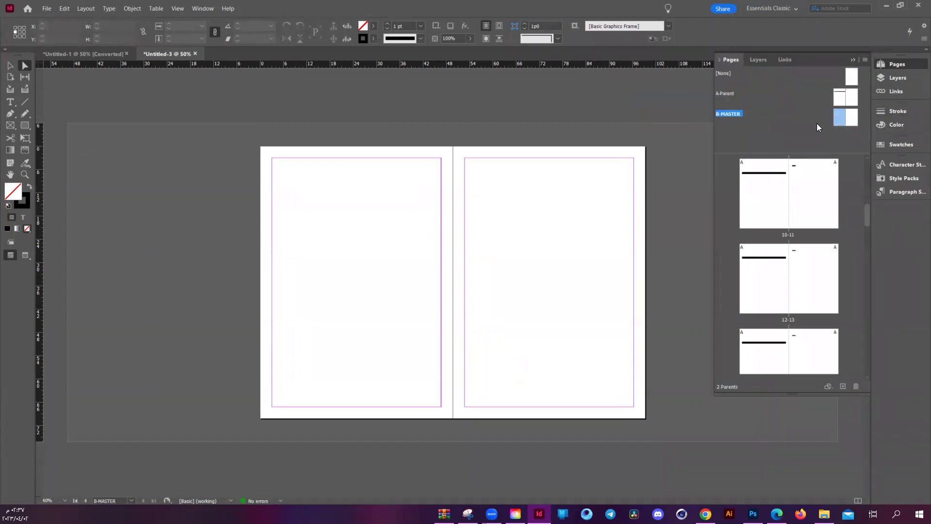
left_click(866, 59)
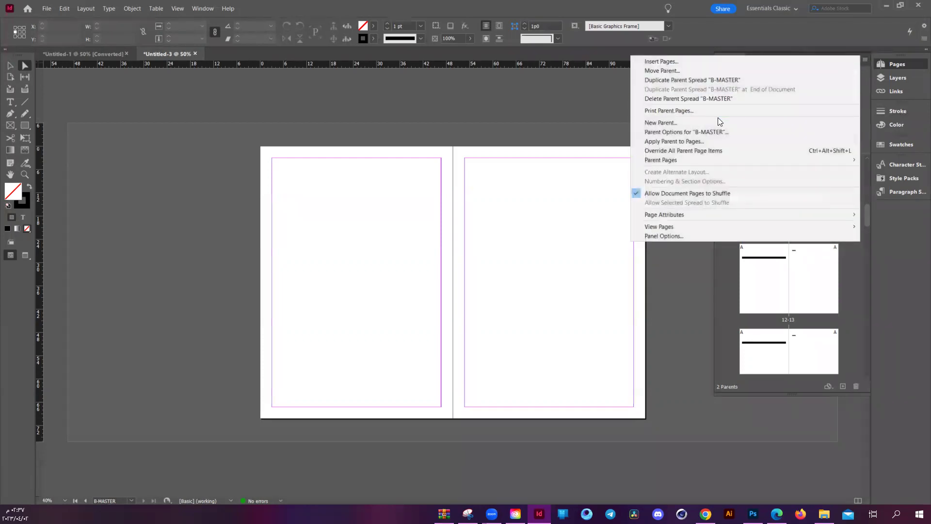
left_click(723, 97)
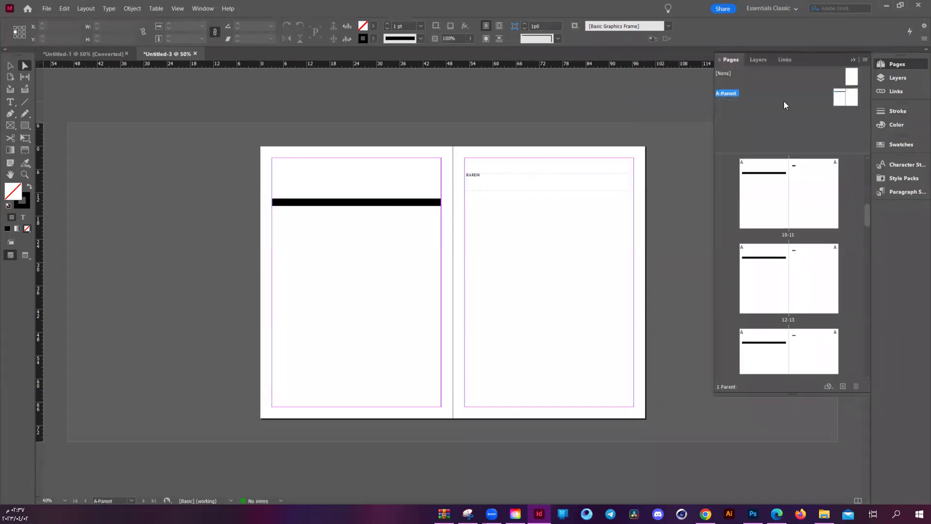
Look through the spreads from page 1 to page 15 to check the A-Parent assignment and locate the page range.
scroll(789, 217, "down", 4)
left_click_drag(865, 227, 861, 155)
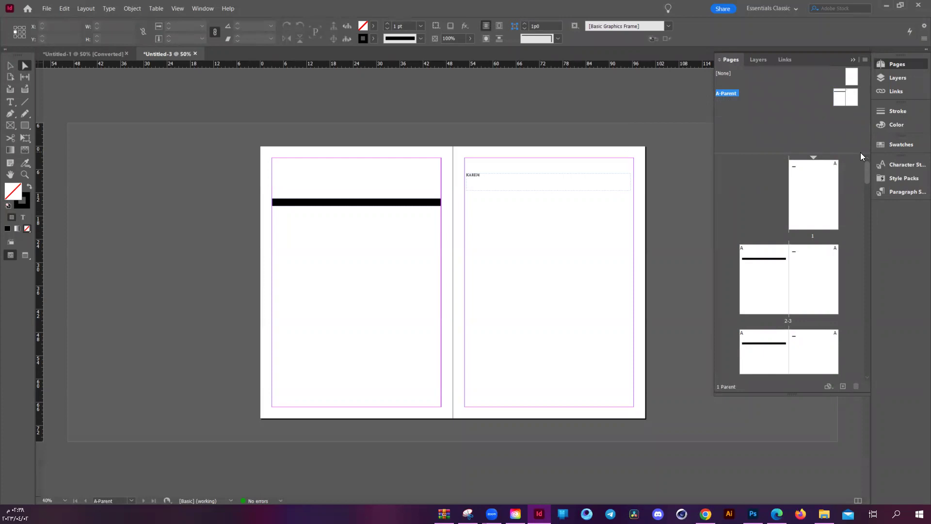
scroll(806, 242, "down", 2)
left_click(822, 233)
scroll(814, 276, "down", 1)
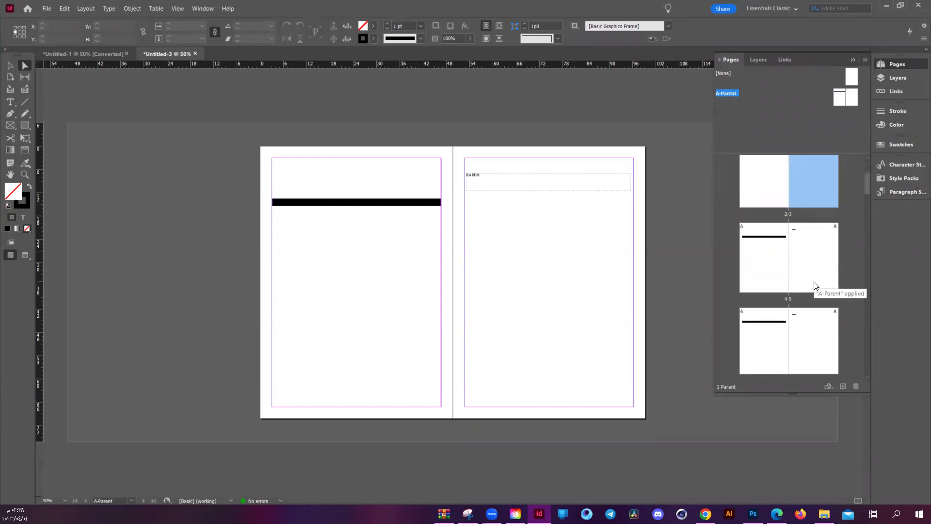
scroll(815, 285, "down", 4)
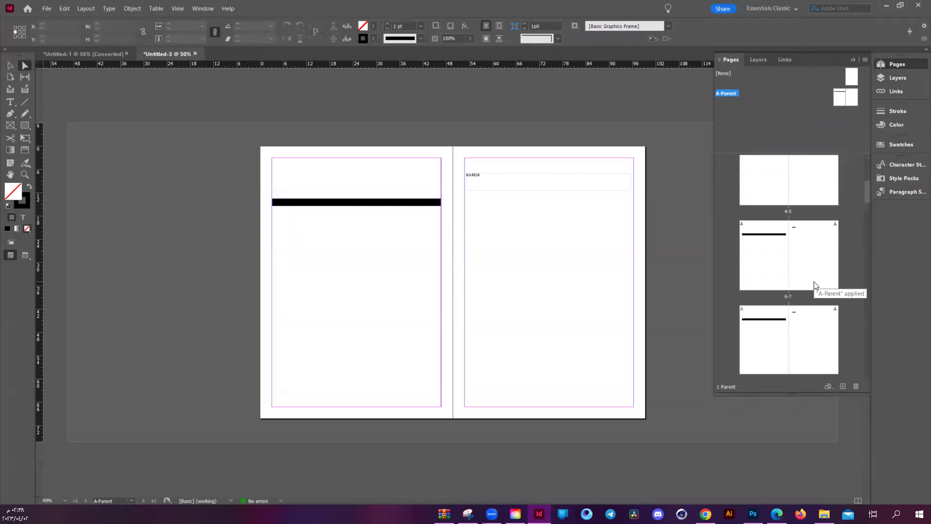
left_click(776, 200)
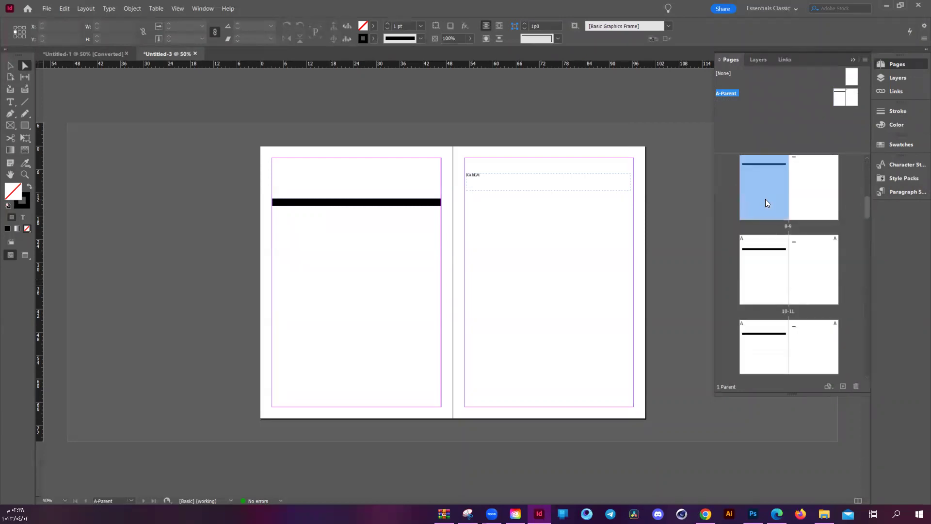
scroll(775, 245, "down", 2)
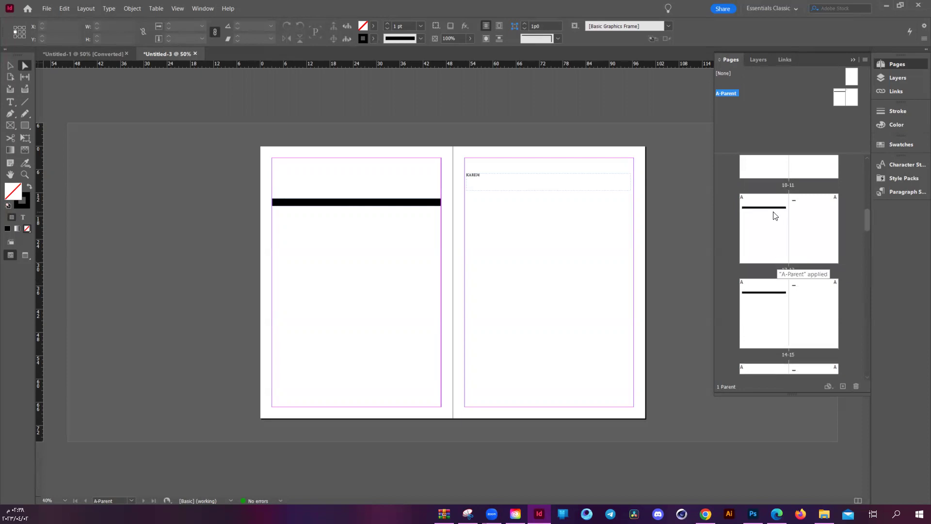
left_click(775, 215)
scroll(821, 260, "up", 1)
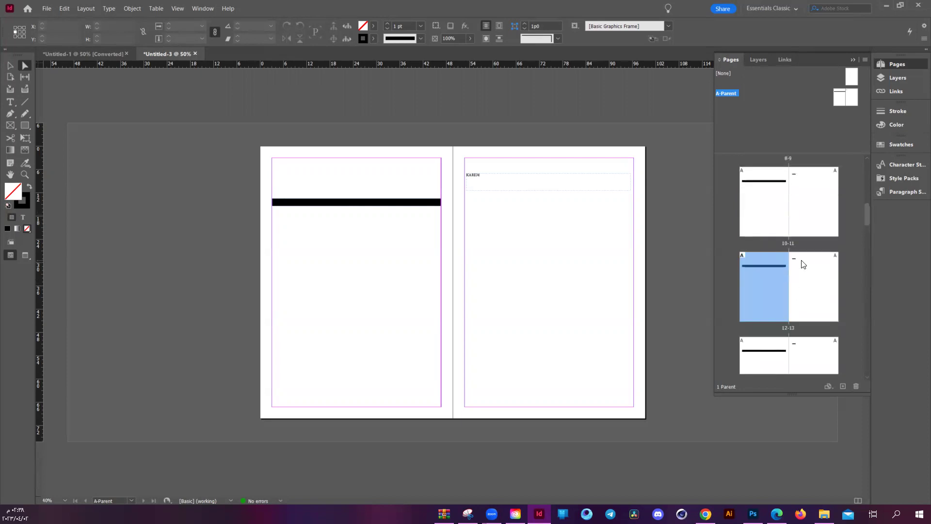
scroll(804, 264, "up", 4)
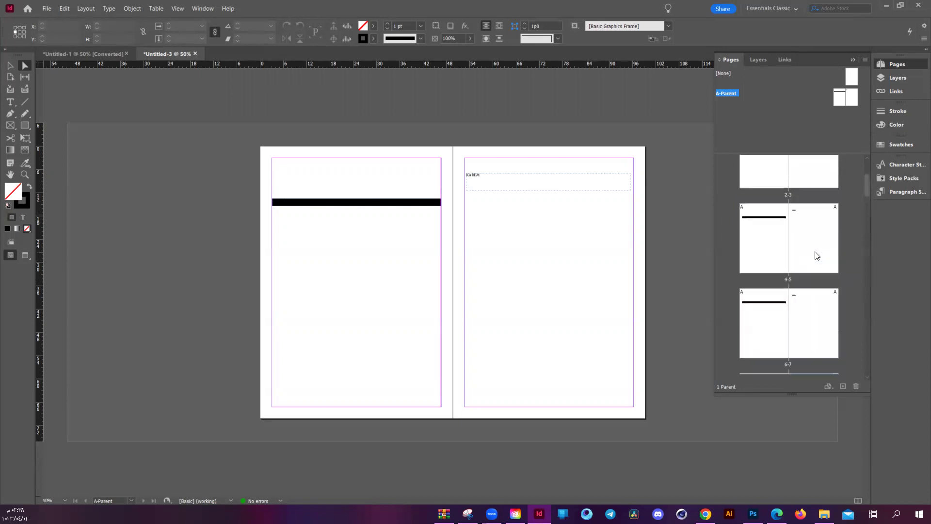
scroll(817, 256, "up", 1)
Select pages 3 to 9 of the document and apply A-Parent to that page range.
left_click(820, 237)
scroll(814, 242, "down", 2)
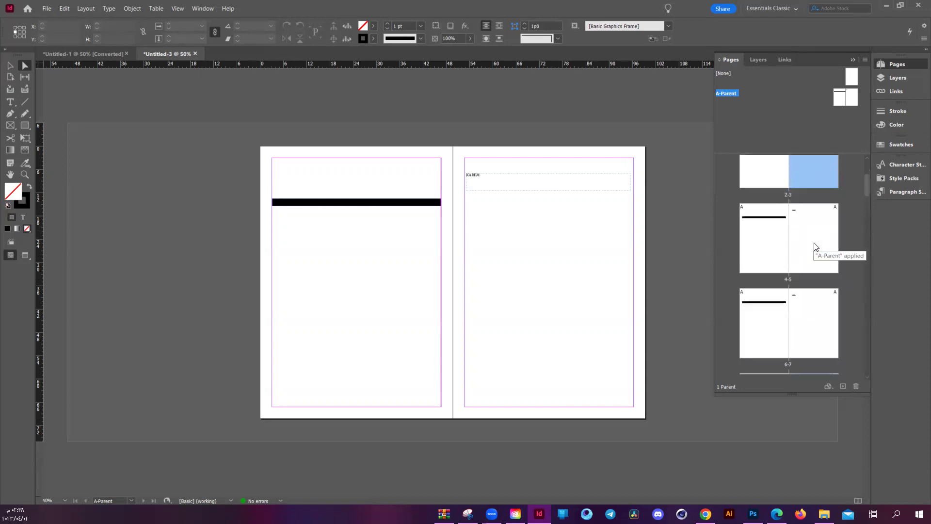
left_click(801, 365)
scroll(805, 293, "up", 2)
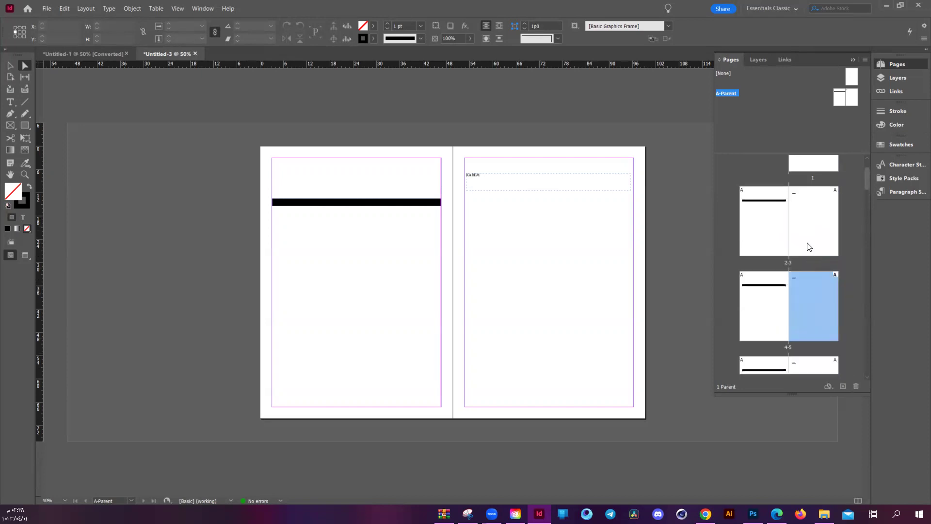
scroll(820, 359, "up", 1)
scroll(817, 340, "down", 2)
left_click(811, 296, "shift")
right_click(810, 292)
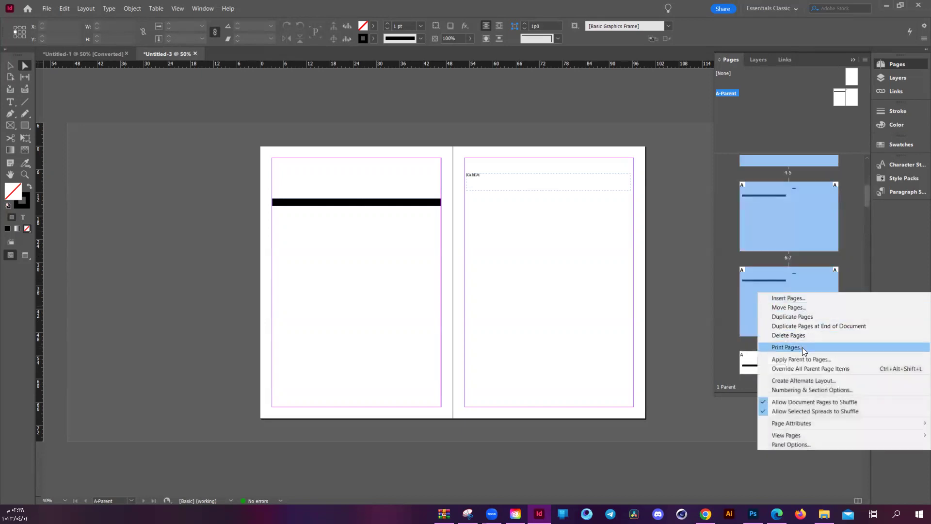
left_click(867, 360)
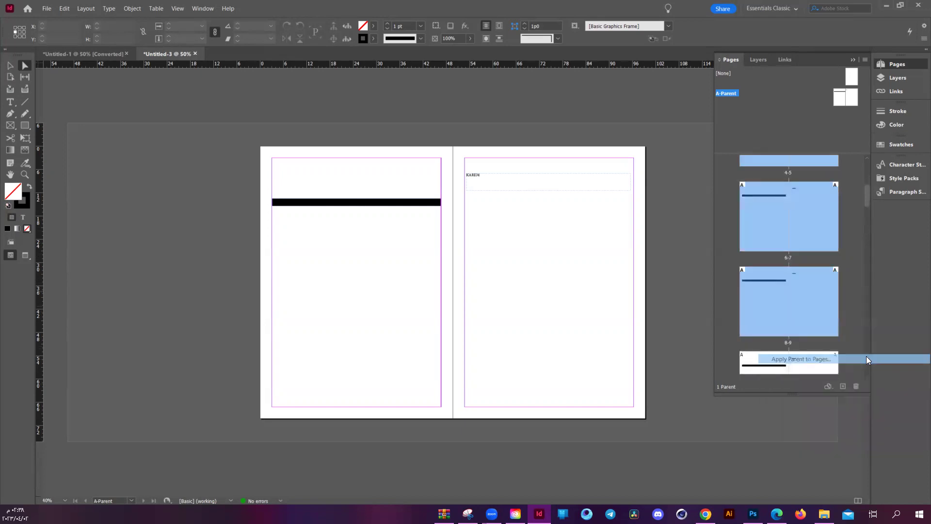
left_click(534, 250)
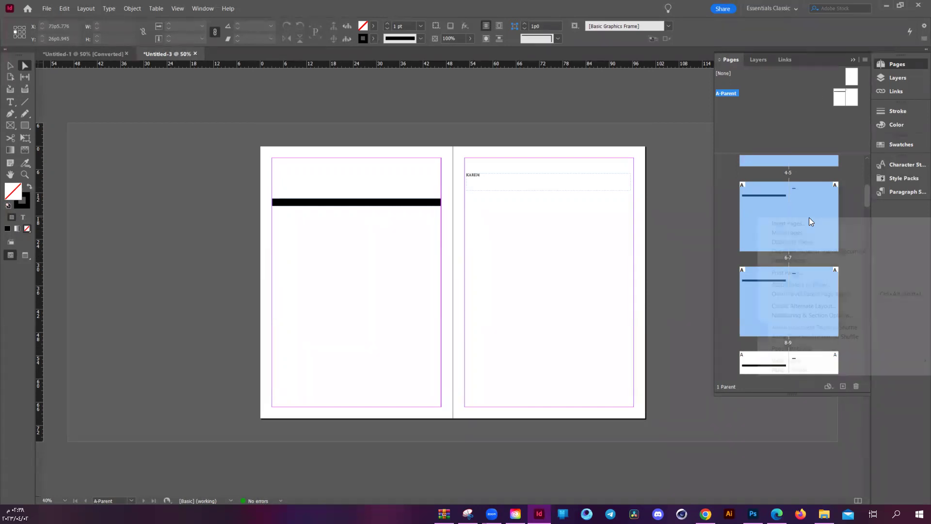
Reapply a parent to the selected pages, choosing A-Parent for range 3-9.
right_click(810, 217)
left_click(804, 288)
left_click(458, 248)
left_click(490, 249)
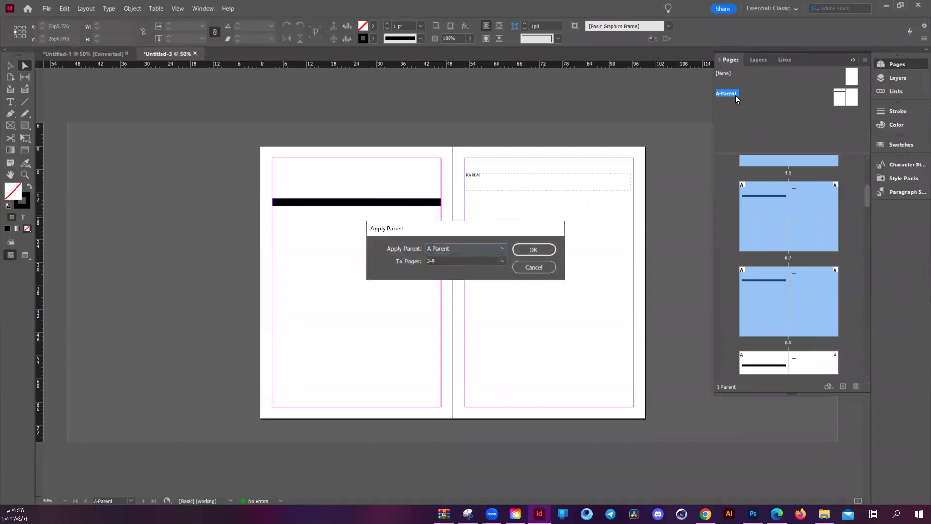
left_click(552, 249)
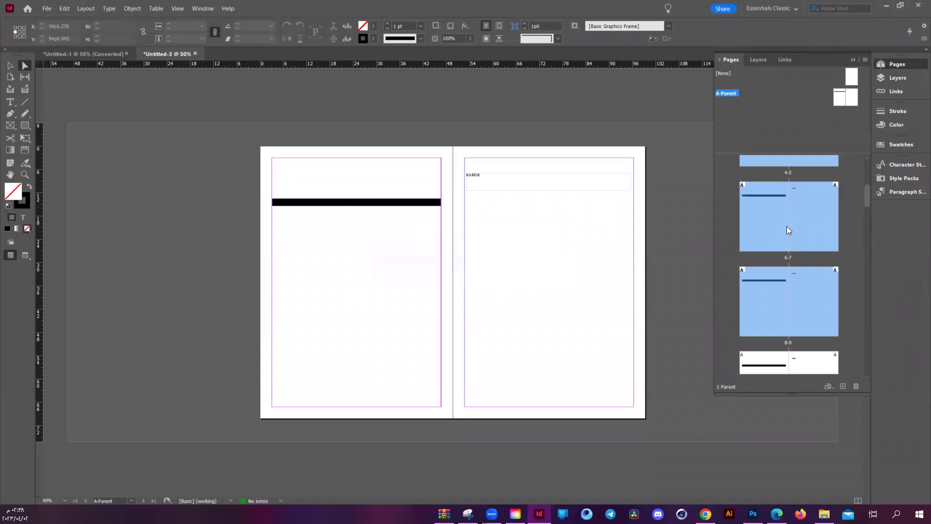
Look through the spreads from page 1 to page 9 to check which parent is applied to each page.
scroll(862, 189, "up", 5)
left_click(796, 189)
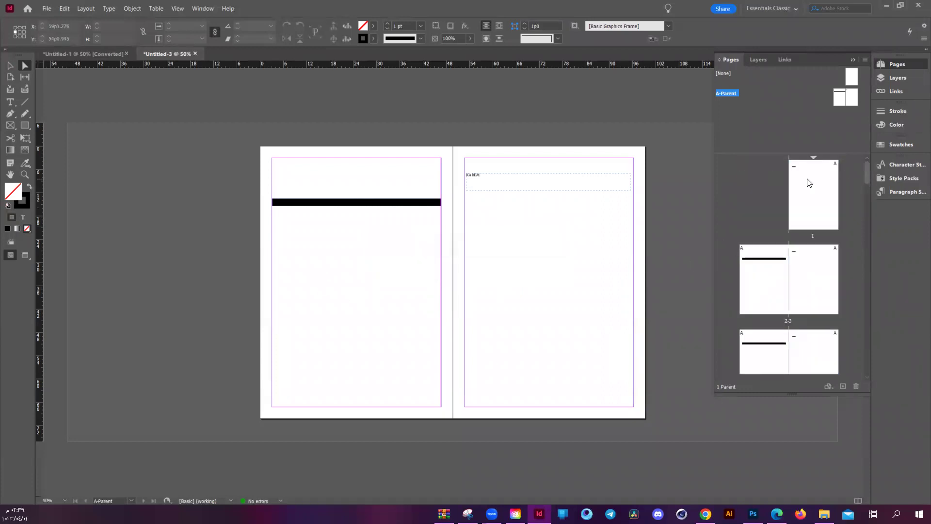
scroll(805, 262, "down", 1)
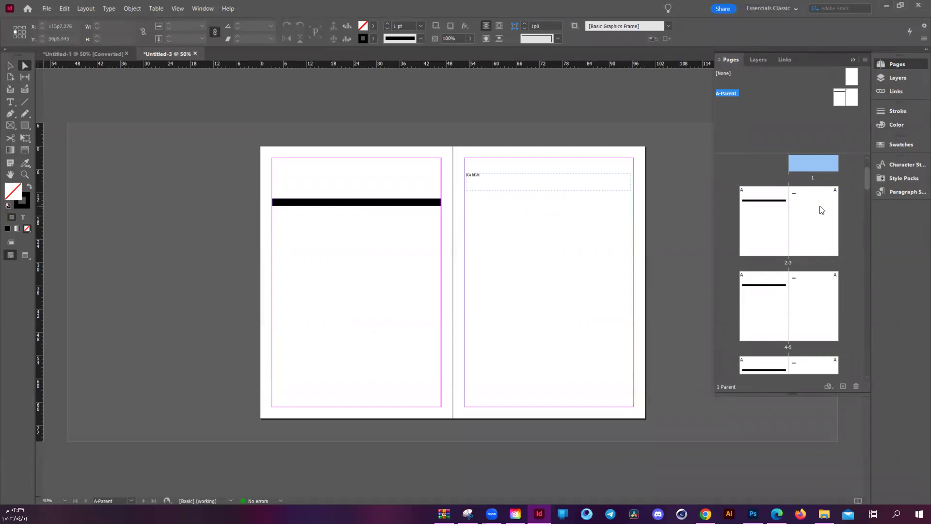
scroll(820, 218, "down", 5)
scroll(814, 228, "up", 6)
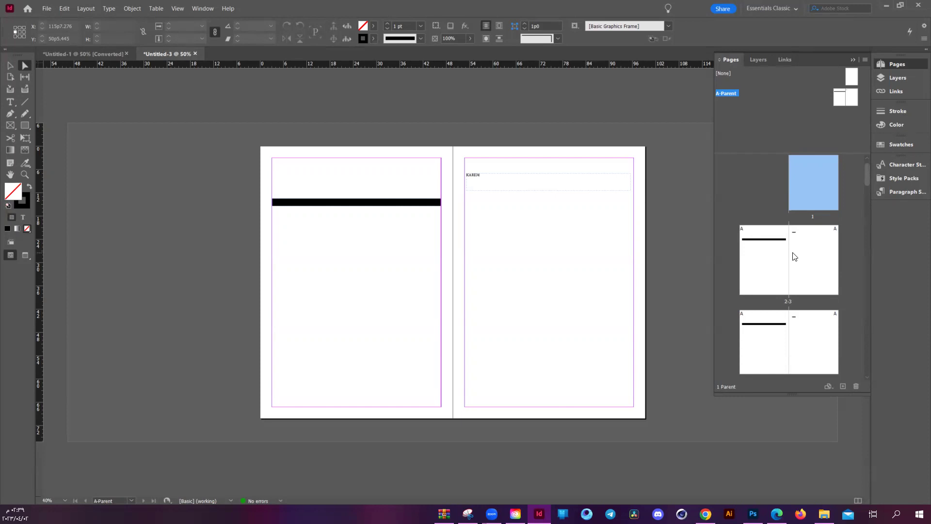
scroll(865, 181, "down", 3)
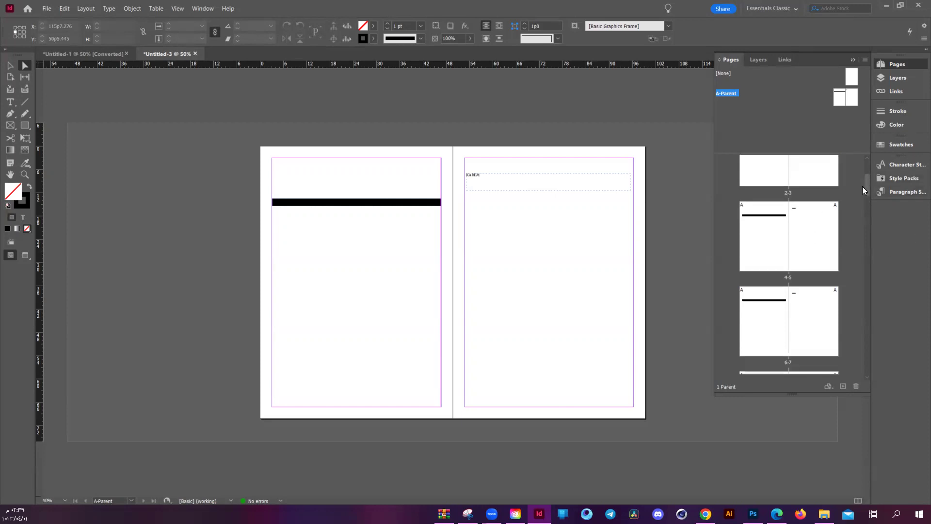
left_click_drag(862, 186, 865, 170)
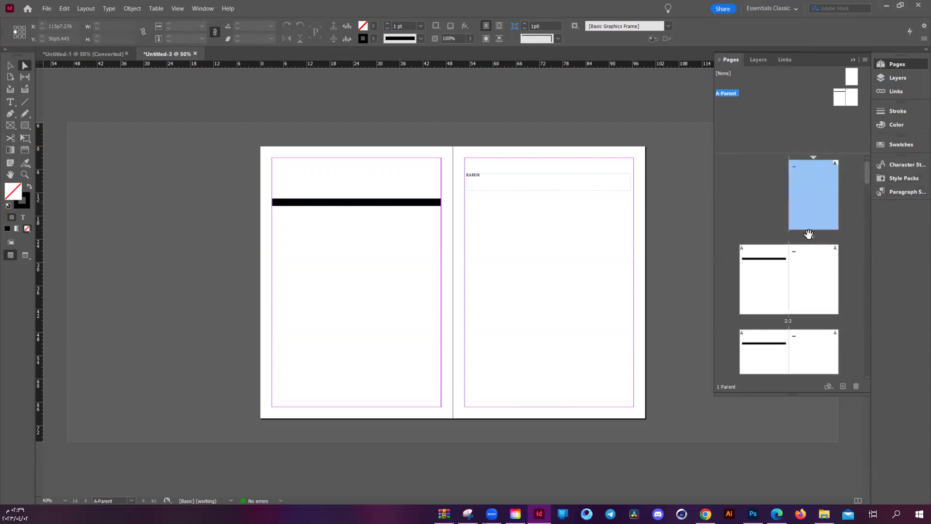
scroll(804, 258, "down", 2)
scroll(805, 260, "down", 4)
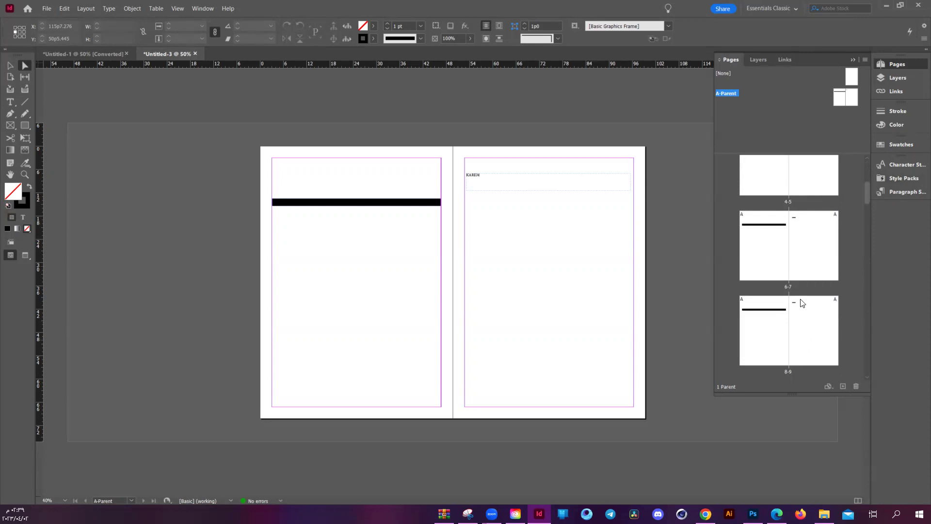
left_click(778, 274)
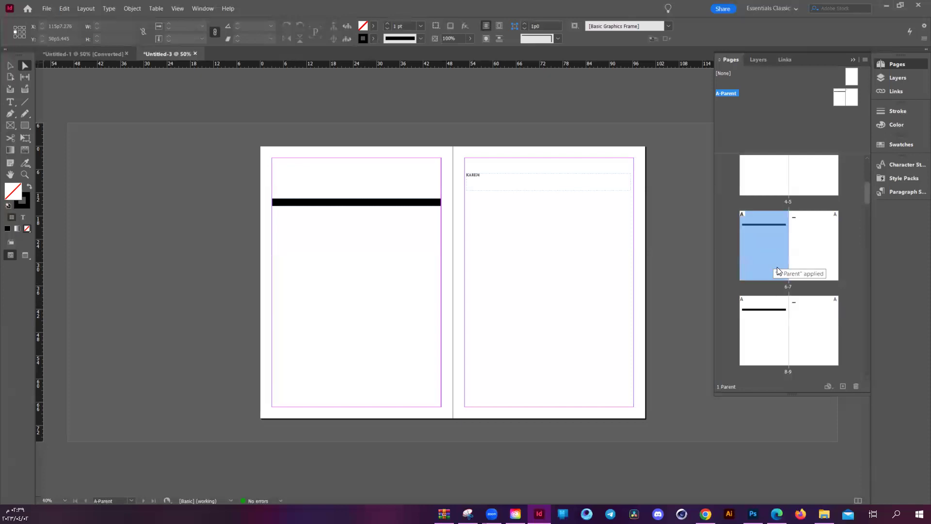
scroll(779, 270, "up", 2)
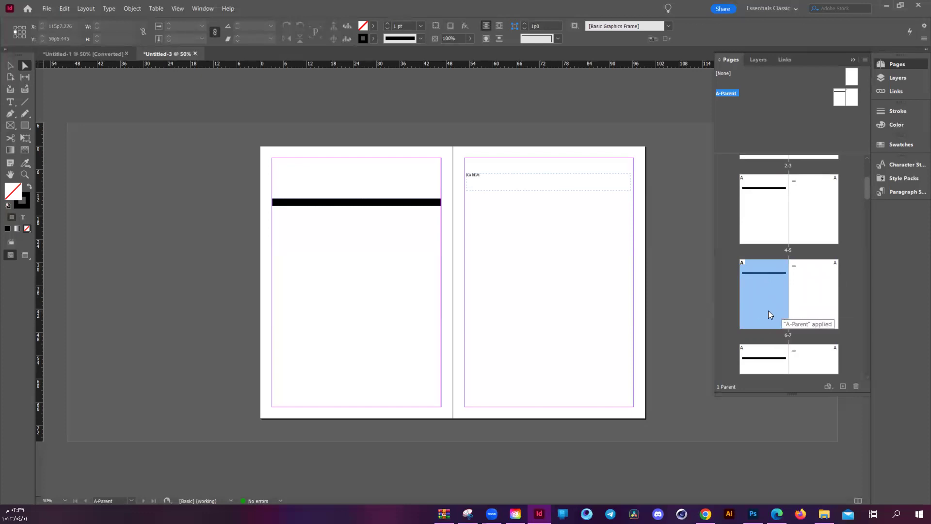
left_click(866, 59)
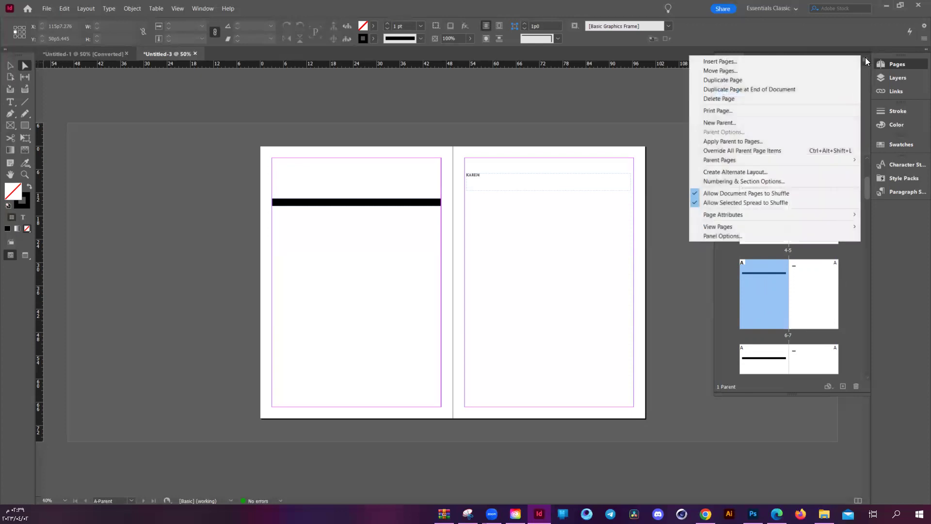
left_click(812, 301)
Select pages 1 to 9 and start moving them, with At Start of Document as the destination.
scroll(786, 308, "up", 3)
scroll(796, 267, "up", 3)
left_click(806, 225)
scroll(805, 223, "down", 7)
scroll(805, 223, "down", 1)
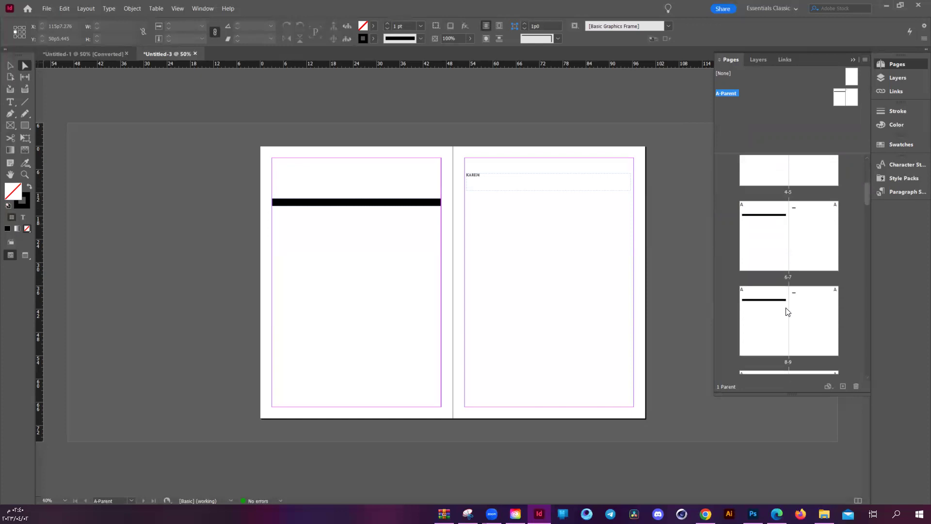
left_click(800, 318, "shift")
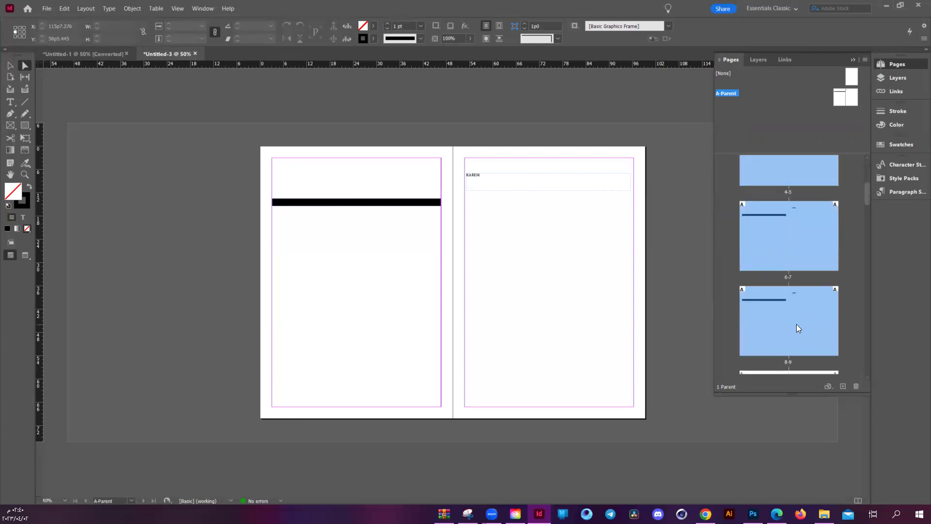
right_click(774, 321)
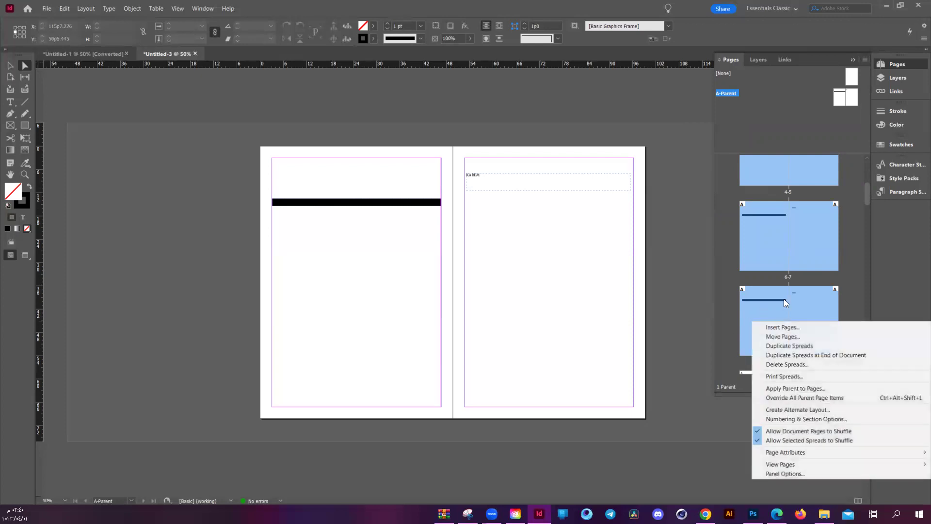
left_click(772, 337)
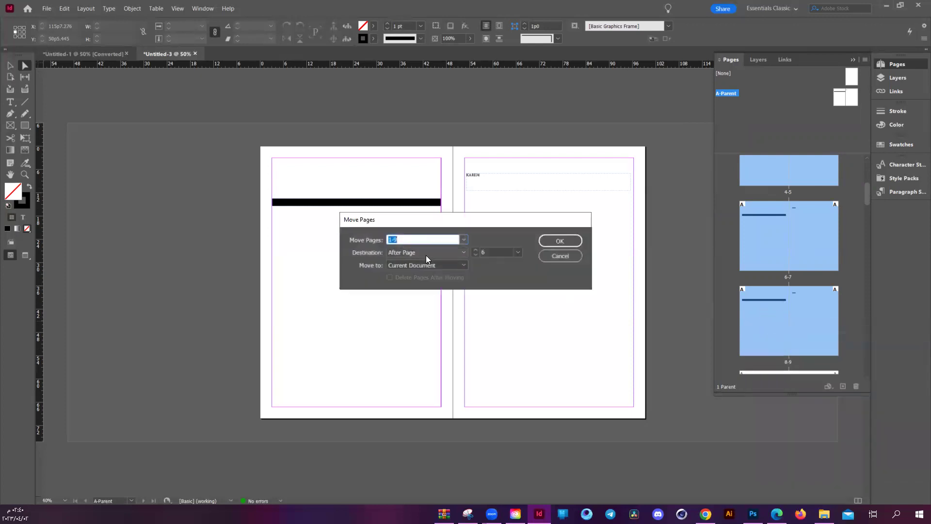
left_click(447, 265)
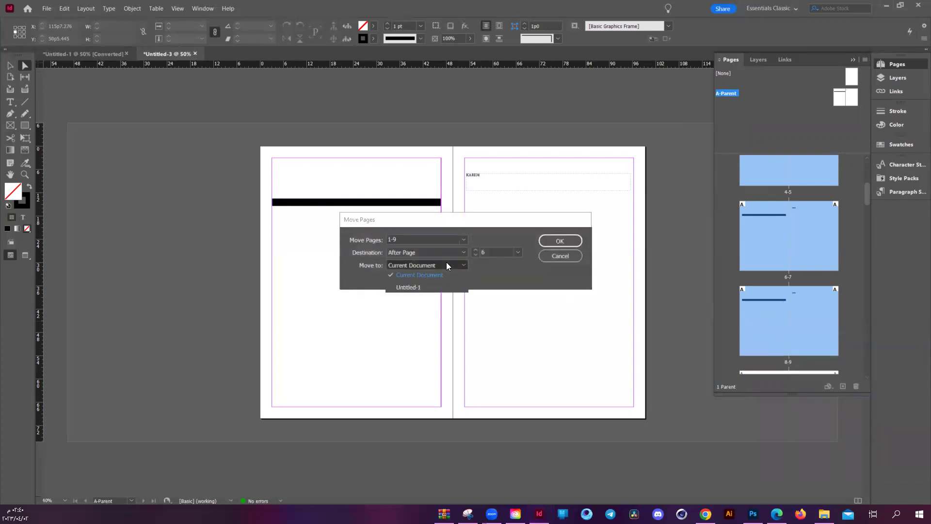
left_click(446, 265)
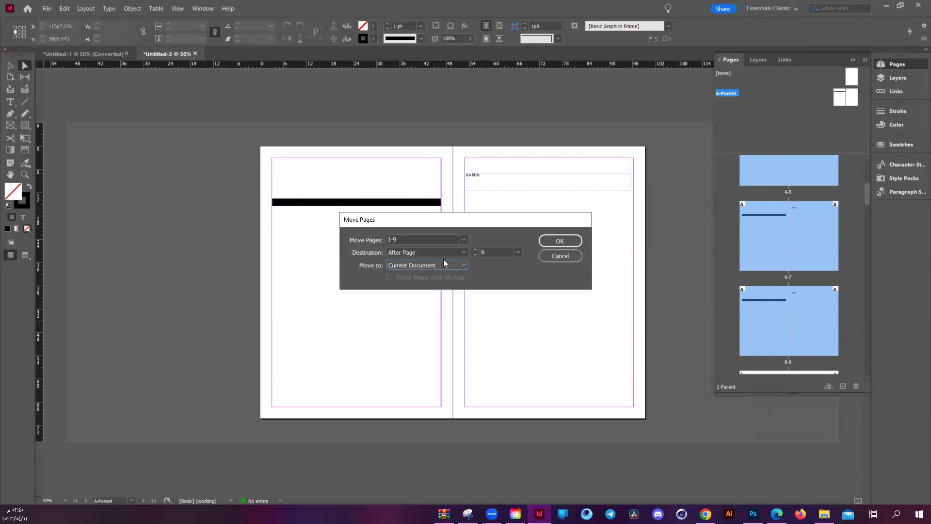
left_click(436, 251)
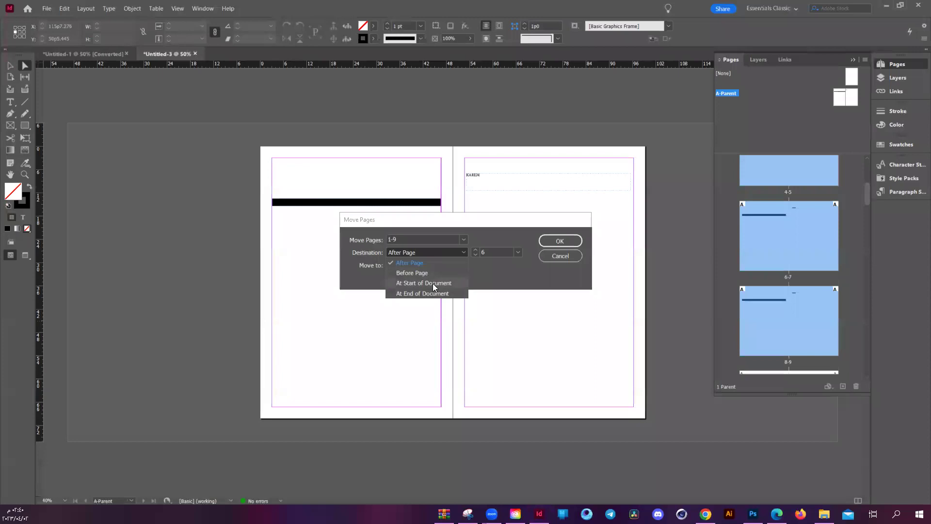
left_click(433, 284)
Review the target document choices, keep Current Document, and carry out the move of pages 1-9 to the start of the document.
left_click(430, 265)
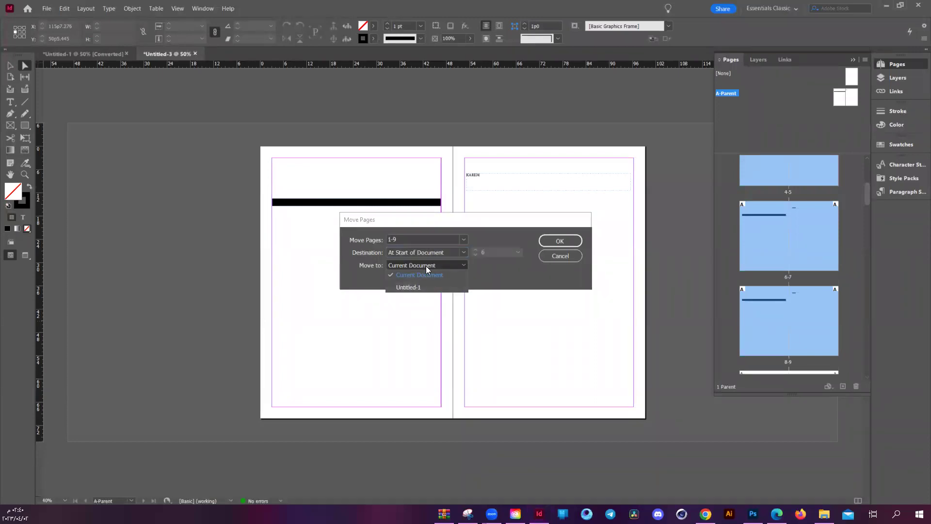
left_click(426, 266)
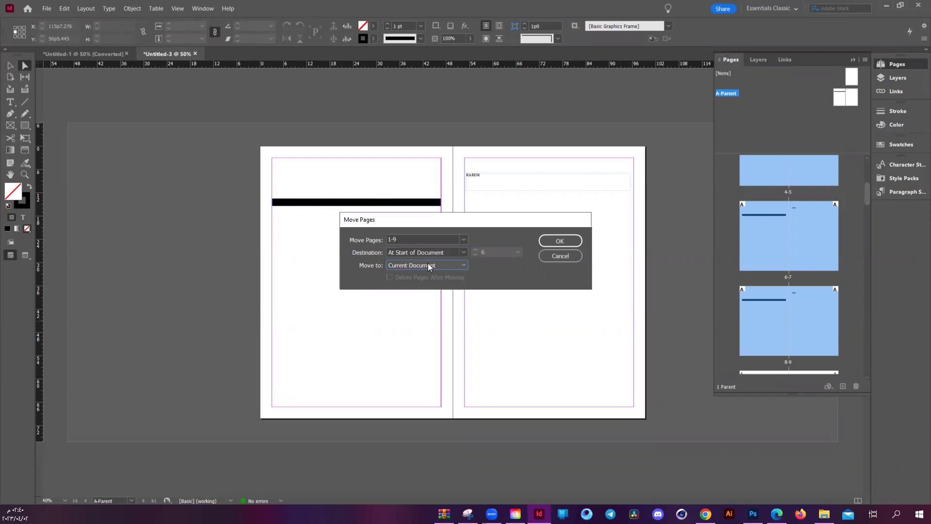
left_click(441, 266)
left_click(436, 248)
left_click(435, 248)
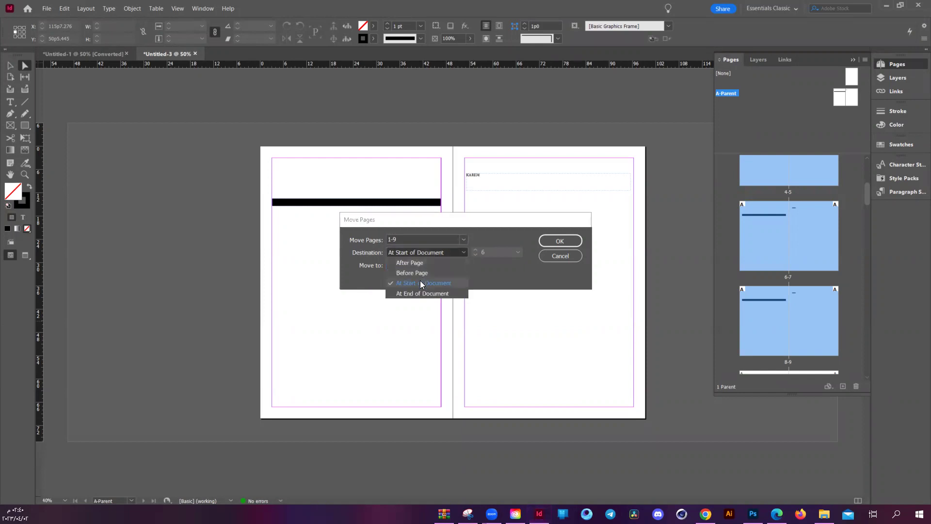
left_click(419, 283)
left_click(423, 265)
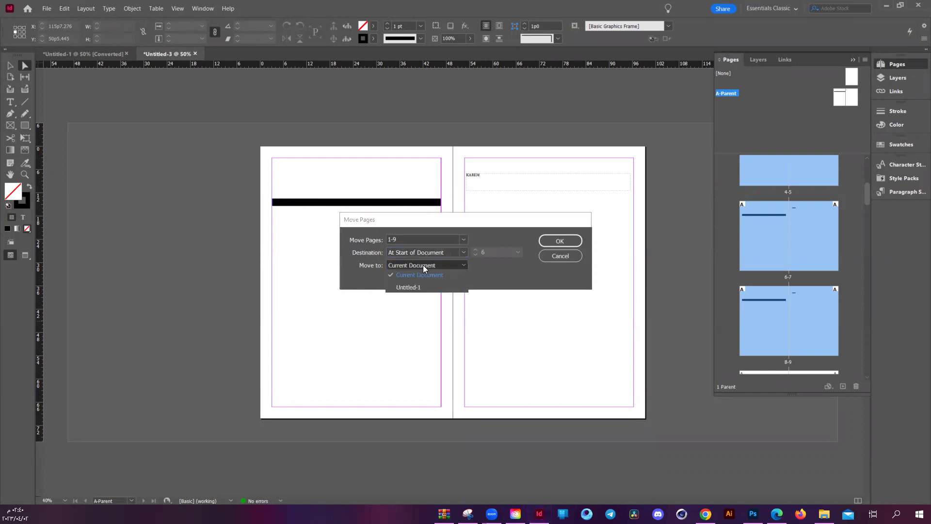
left_click(464, 266)
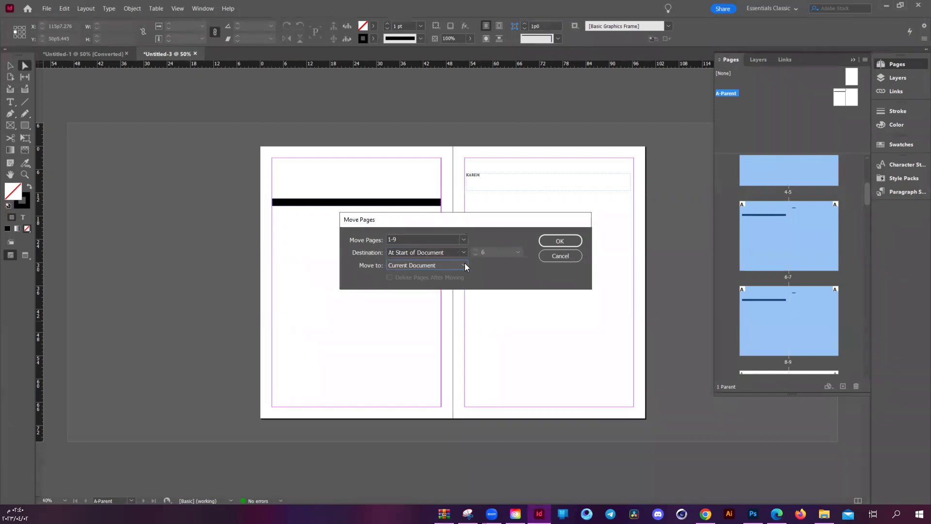
left_click(438, 265)
left_click(491, 270)
left_click(456, 248)
left_click(412, 287)
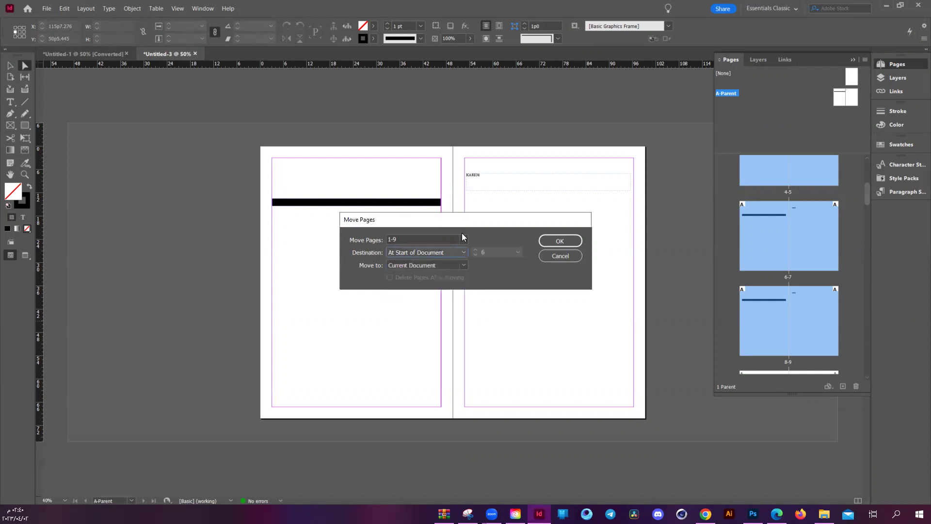
left_click(559, 241)
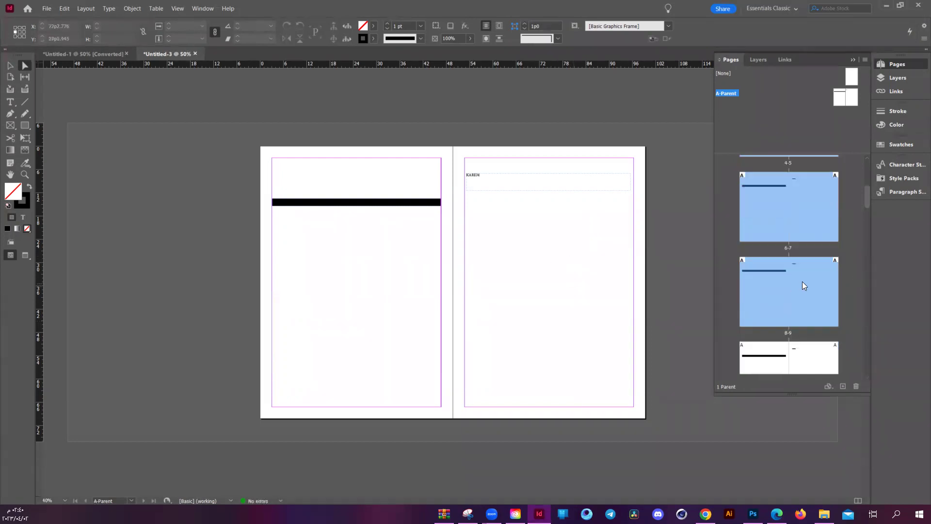
scroll(791, 220, "up", 3)
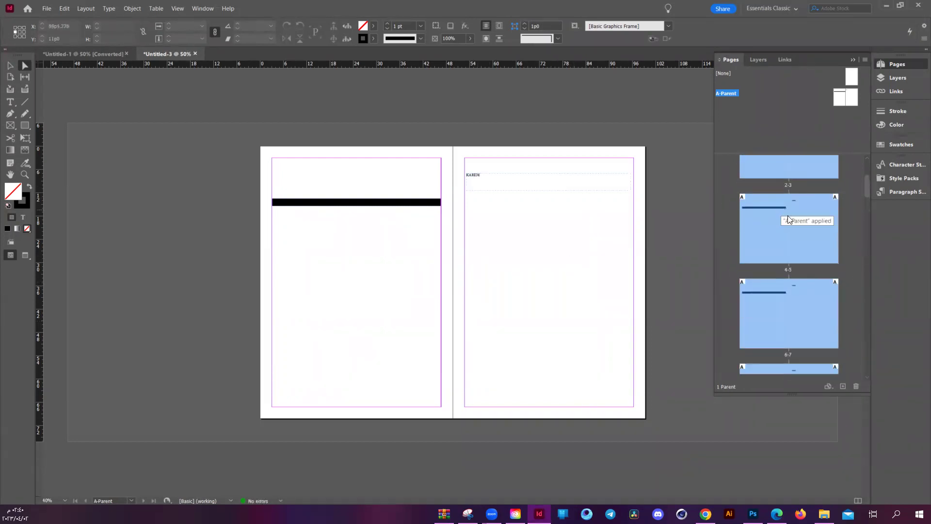
left_click(718, 210)
left_click(812, 281)
scroll(781, 299, "down", 5)
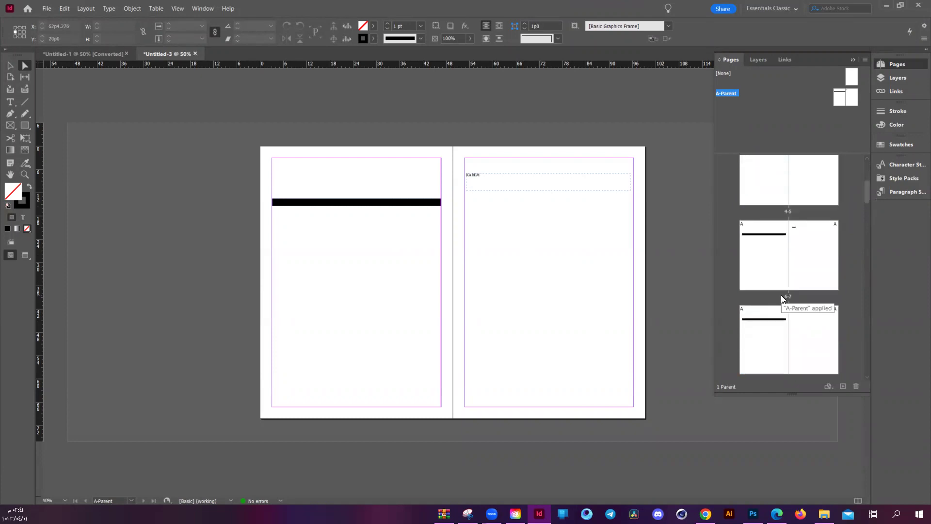
left_click(815, 321, "shift")
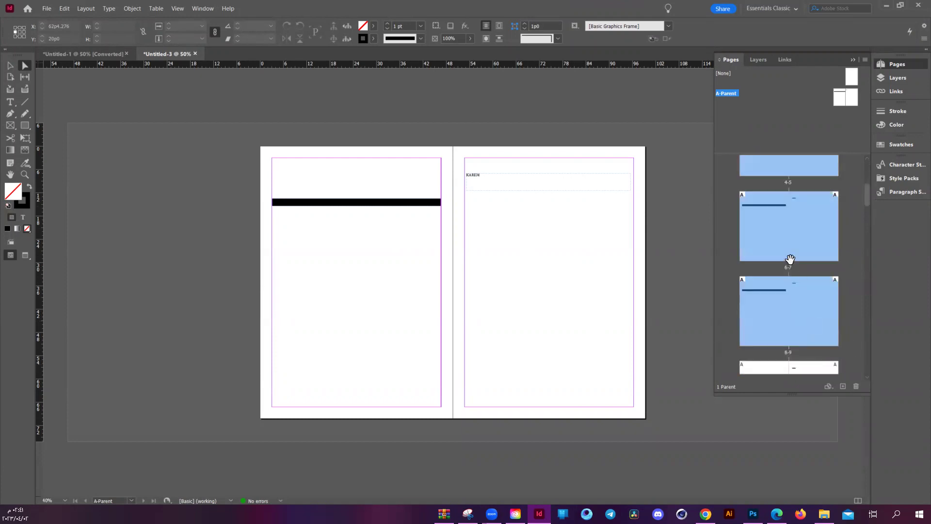
right_click(804, 296)
left_click(799, 312)
left_click(437, 252)
left_click(424, 283)
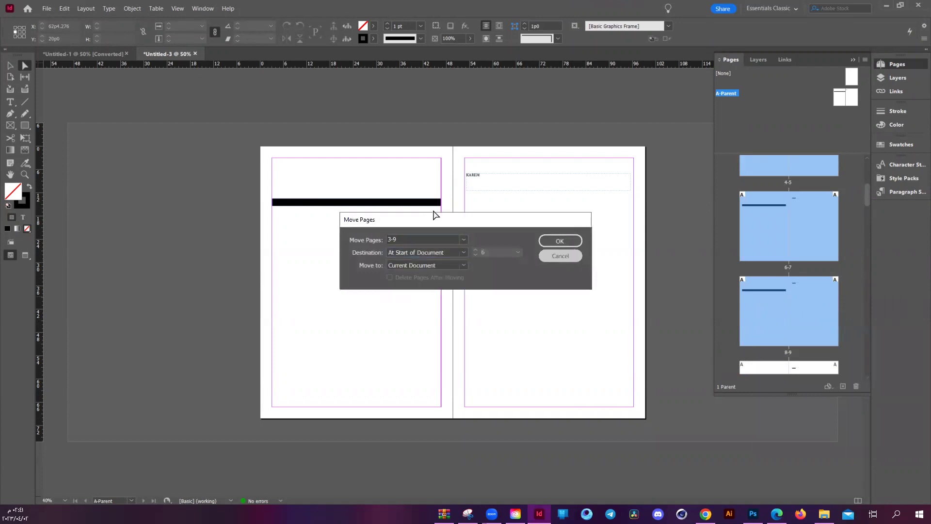
left_click(560, 255)
Close the Untitled-1 document without saving its changes, and select A-Parent in Untitled-3.
left_click(123, 55)
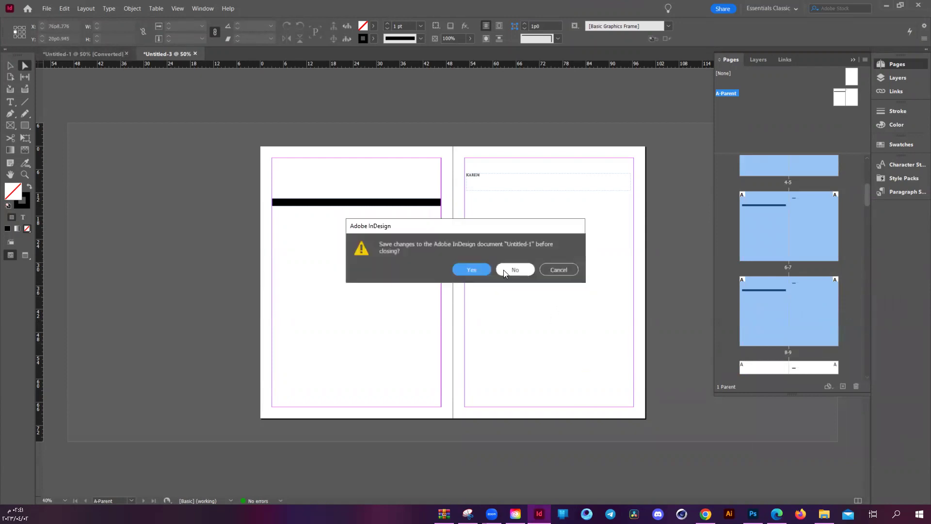
left_click(505, 273)
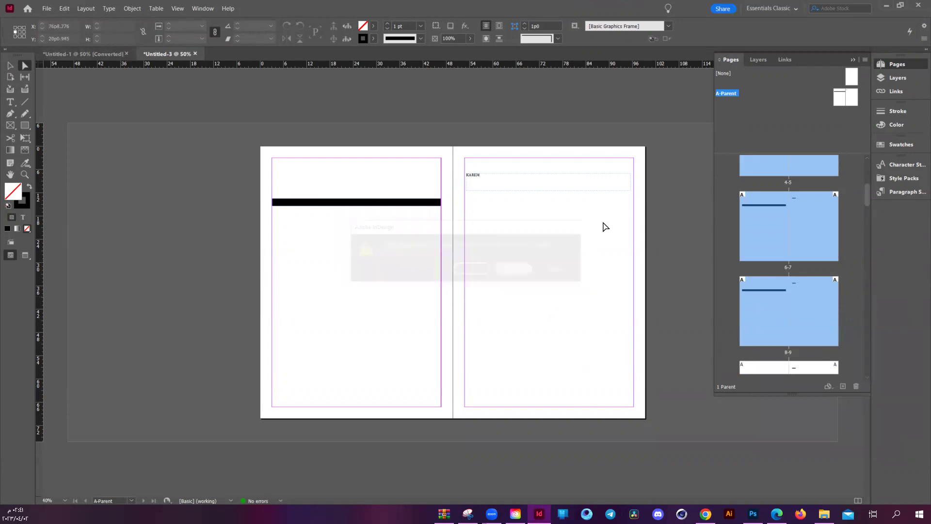
left_click(732, 93)
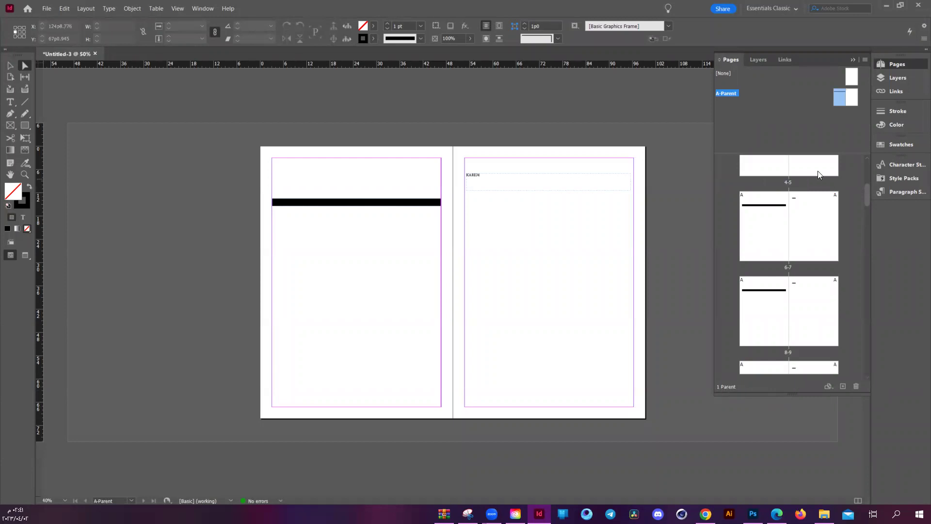
Bring page 1 and the 2-3 spread into view in the document to look at their layout.
scroll(805, 203, "up", 5)
left_click(805, 202)
double_click(804, 202)
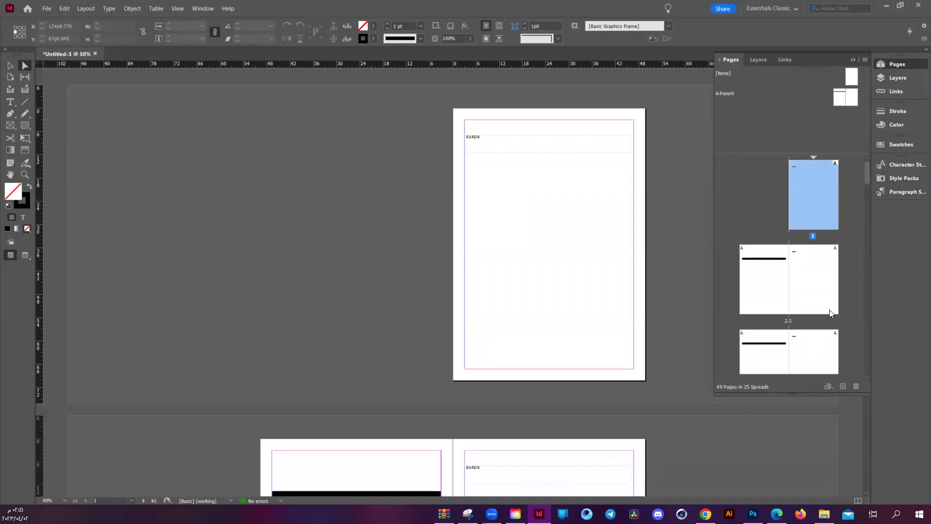
double_click(817, 286)
Move pages 1-9 with At Start of Document as the destination and Current Document as the target.
left_click(816, 196)
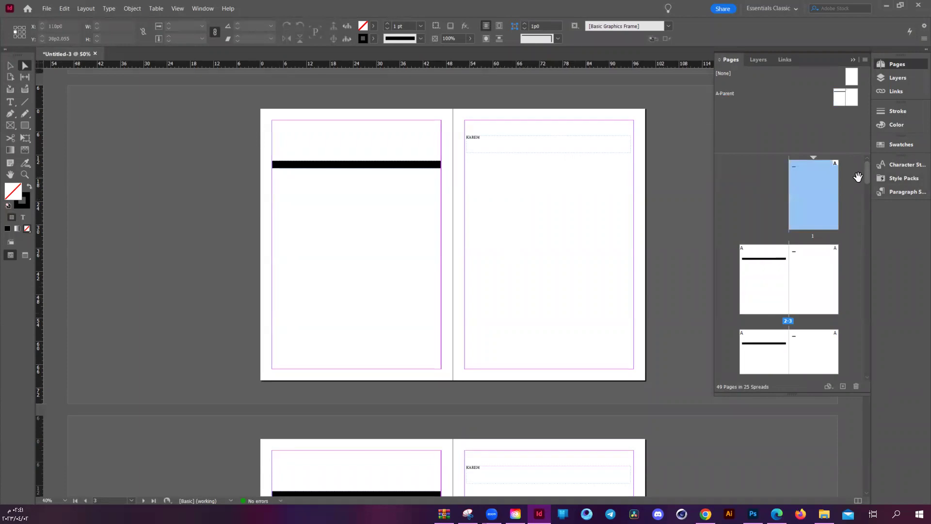
left_click_drag(868, 177, 866, 204)
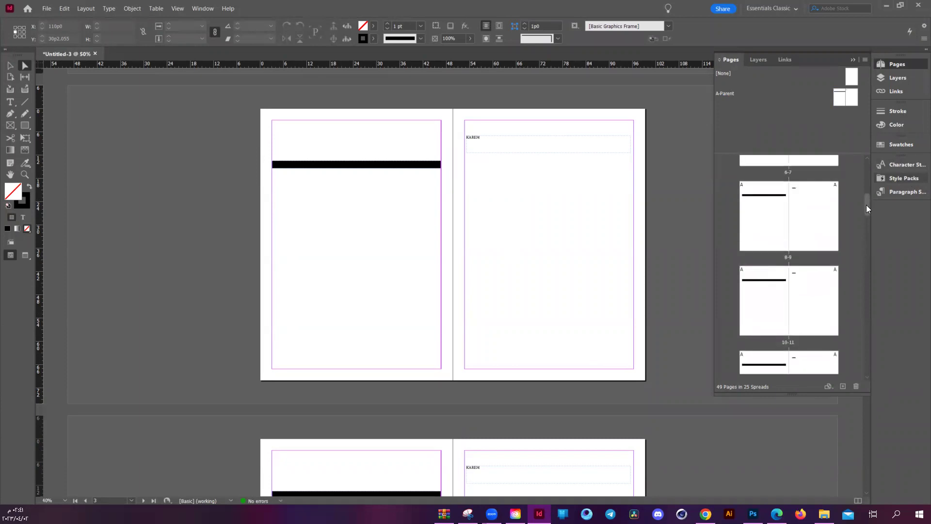
left_click(780, 233, "shift")
left_click(796, 233, "shift")
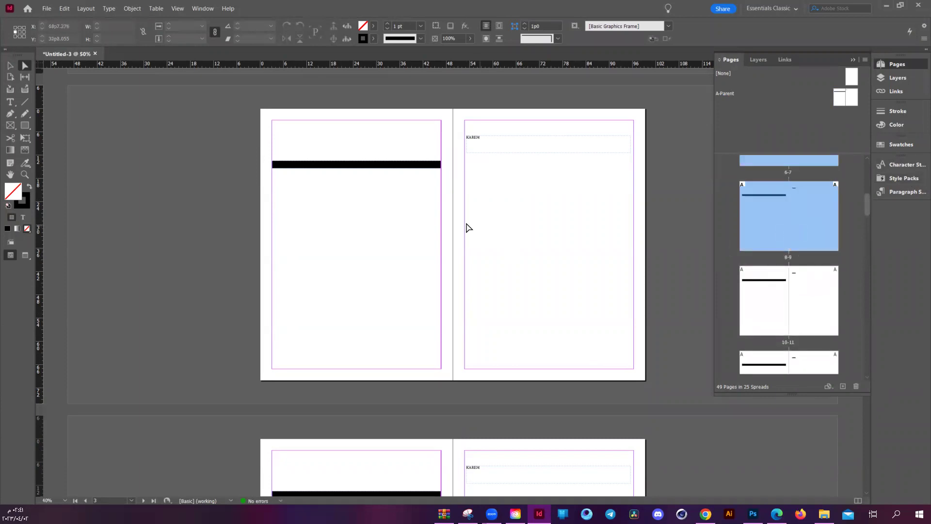
right_click(778, 222)
left_click(799, 238)
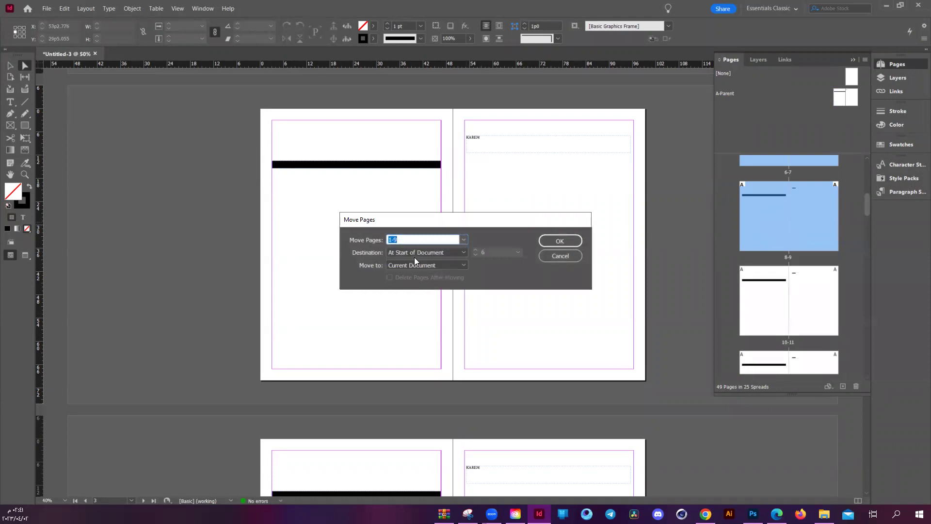
left_click(417, 253)
left_click(418, 252)
left_click(421, 264)
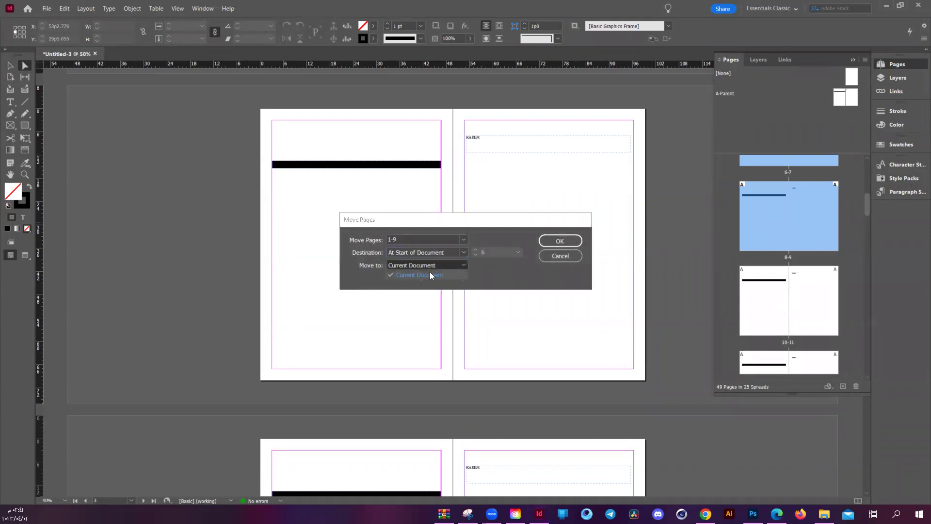
left_click(431, 275)
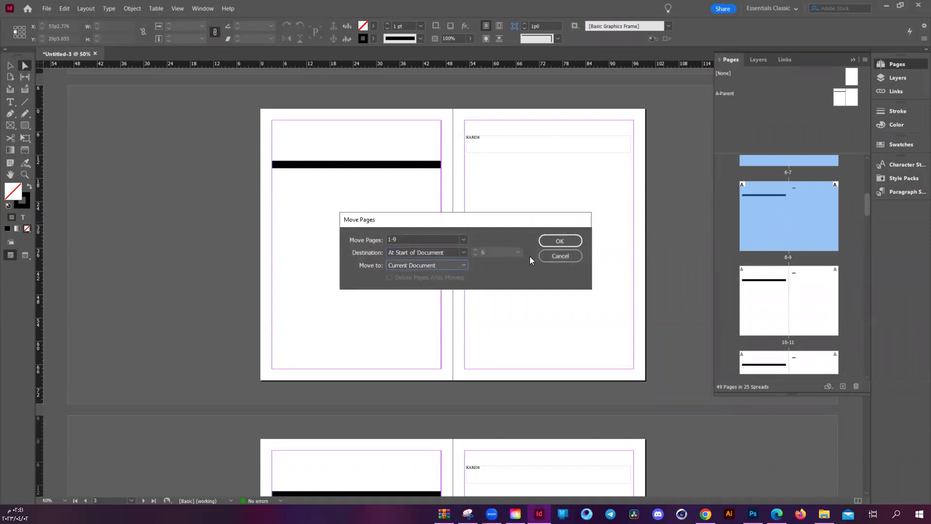
left_click(566, 241)
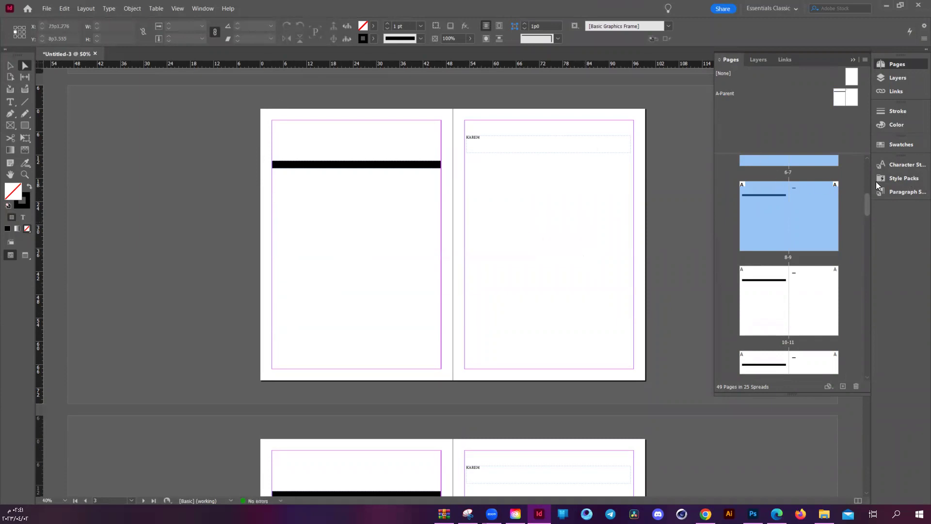
left_click_drag(866, 207, 871, 163)
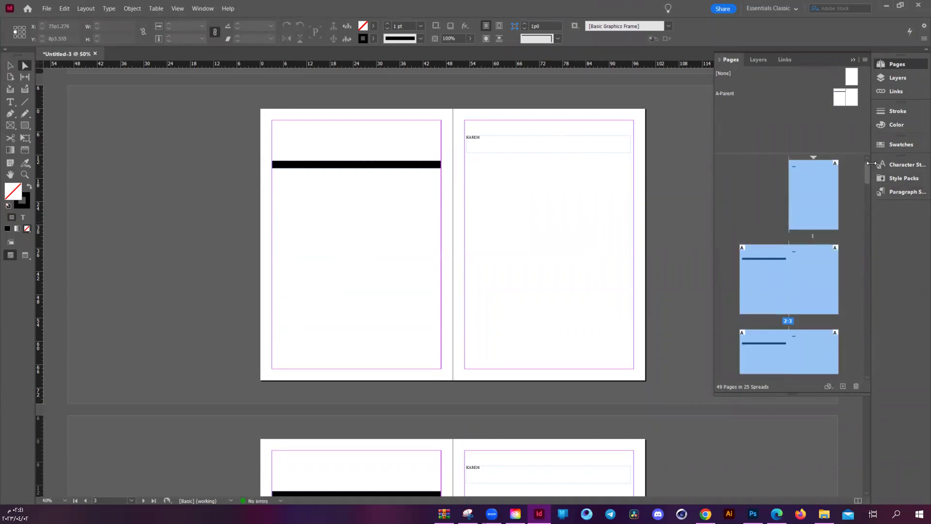
Compare the A-Parent spread with pages 8-9, checking on each whether the black bar can be selected.
double_click(837, 93)
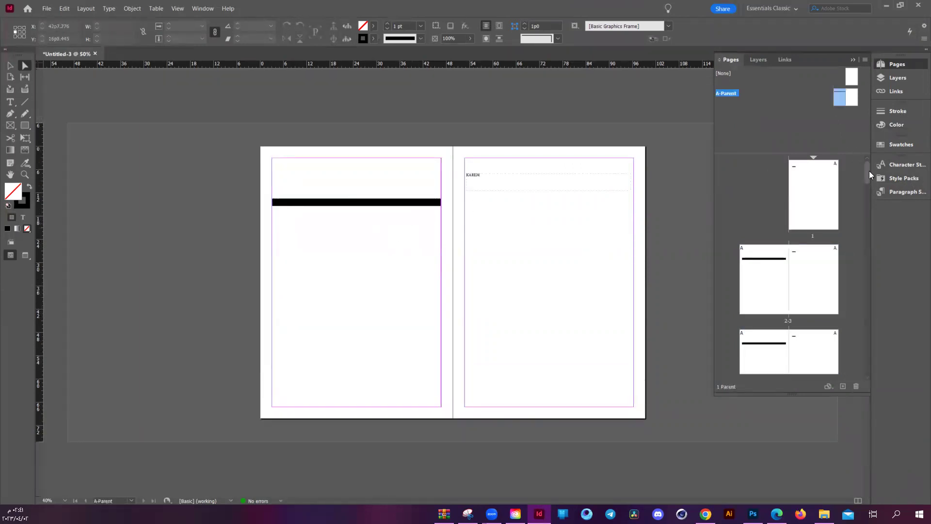
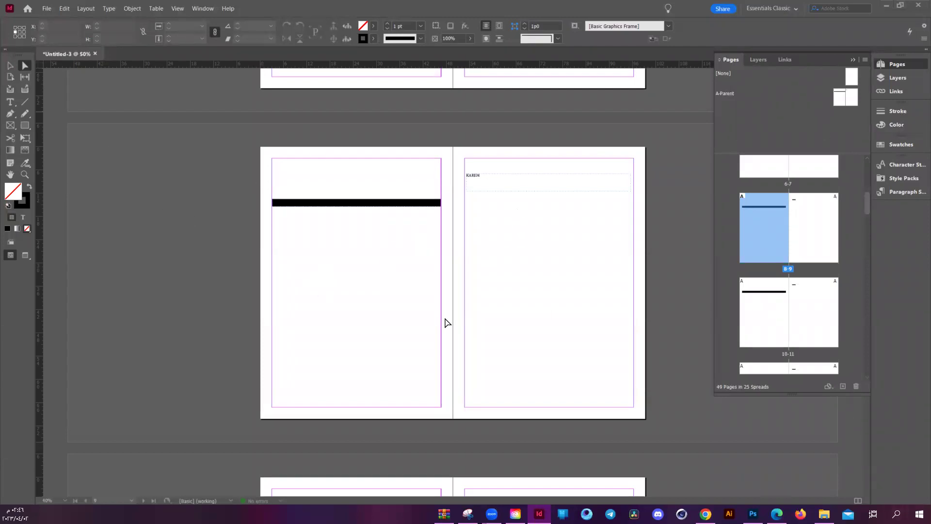
left_click_drag(216, 156, 677, 253)
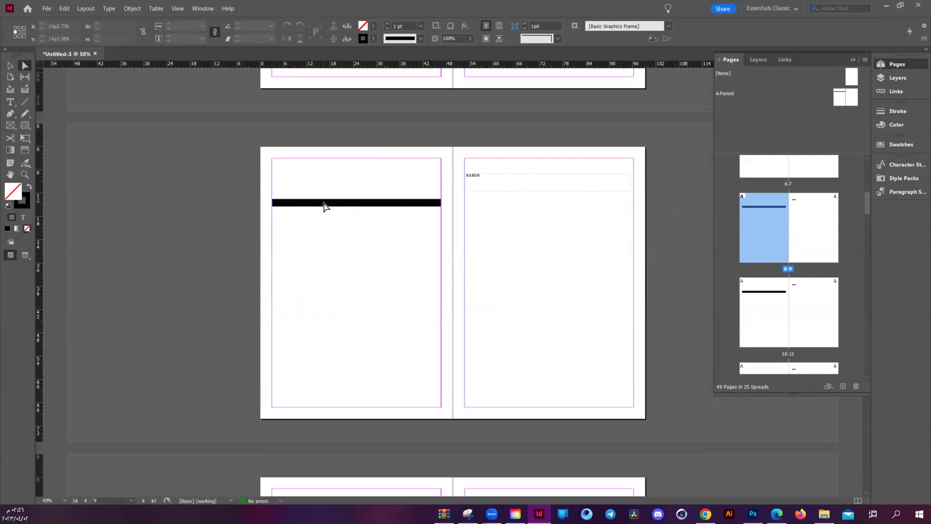
double_click(727, 92)
left_click(407, 204)
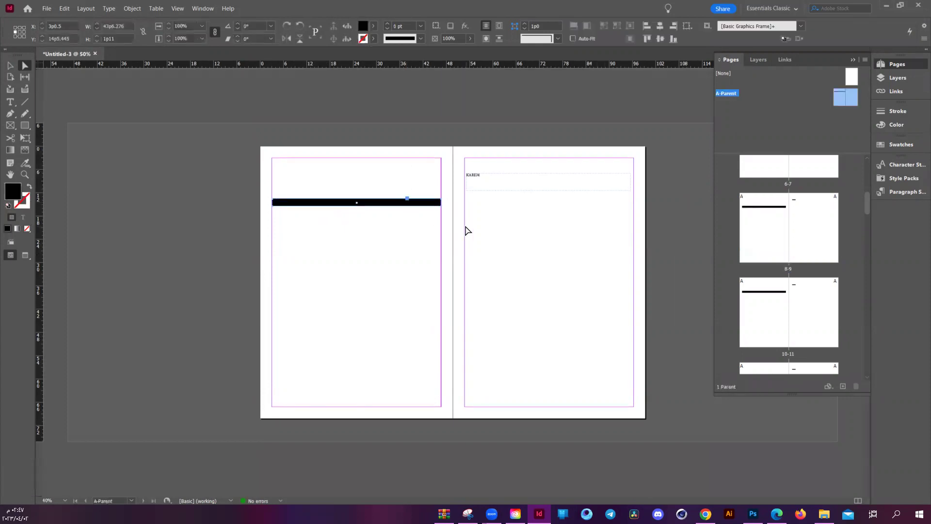
double_click(775, 237)
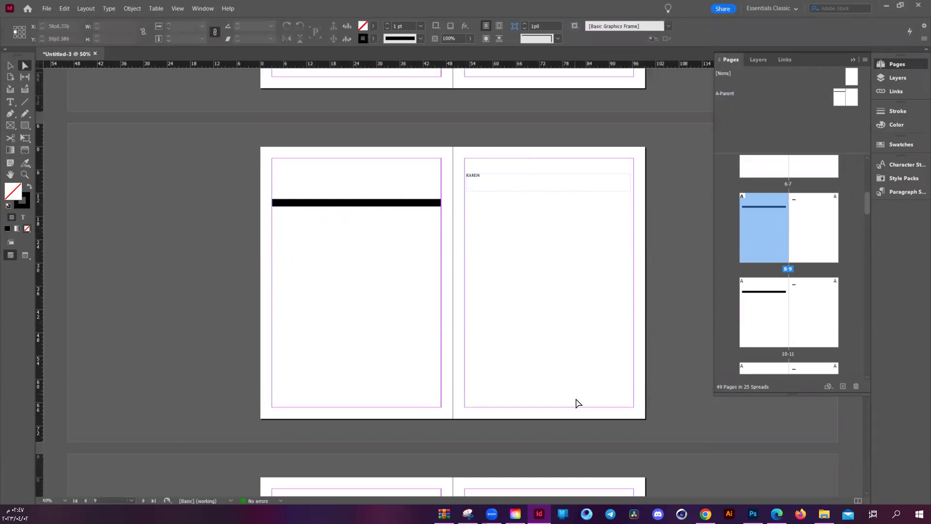
scroll(576, 403, "down", 4)
scroll(579, 405, "down", 3)
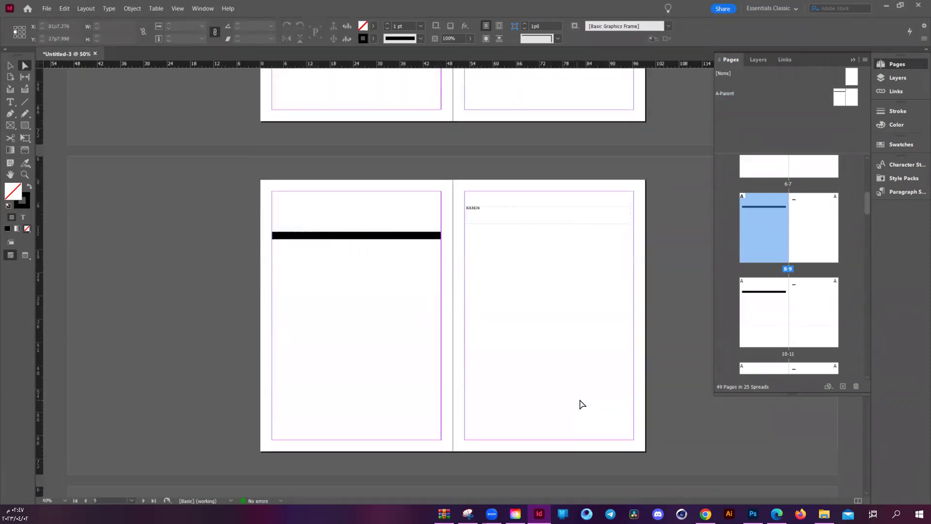
scroll(575, 398, "up", 5)
scroll(568, 393, "down", 2)
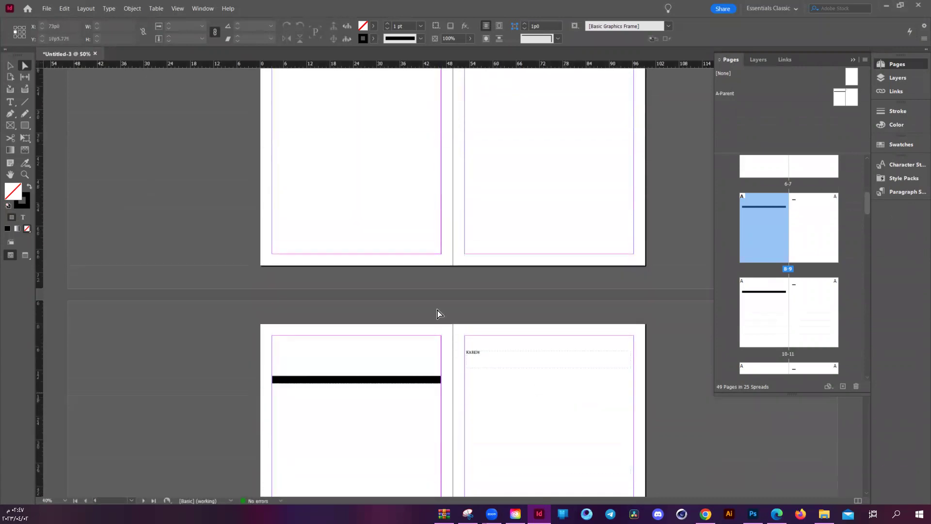
Override all parent page items on page 8 and select its black bar.
left_click(865, 59)
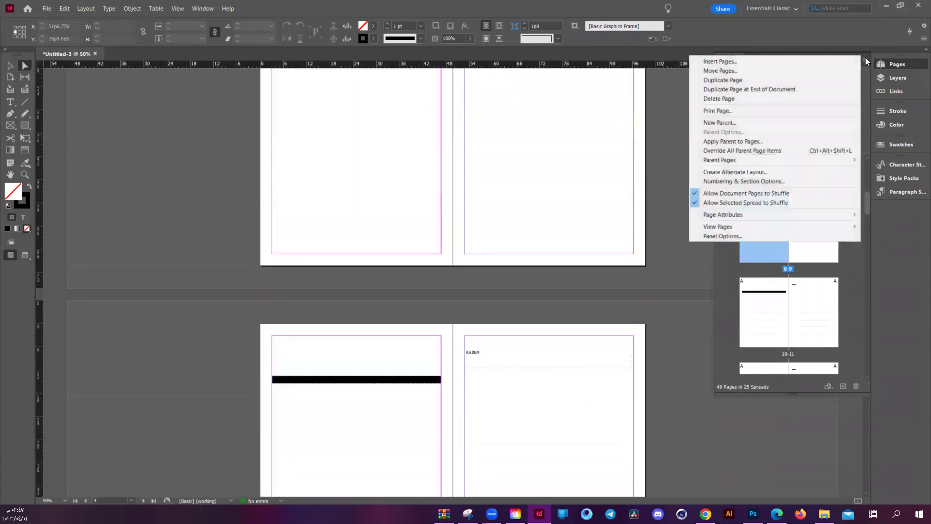
left_click(790, 152)
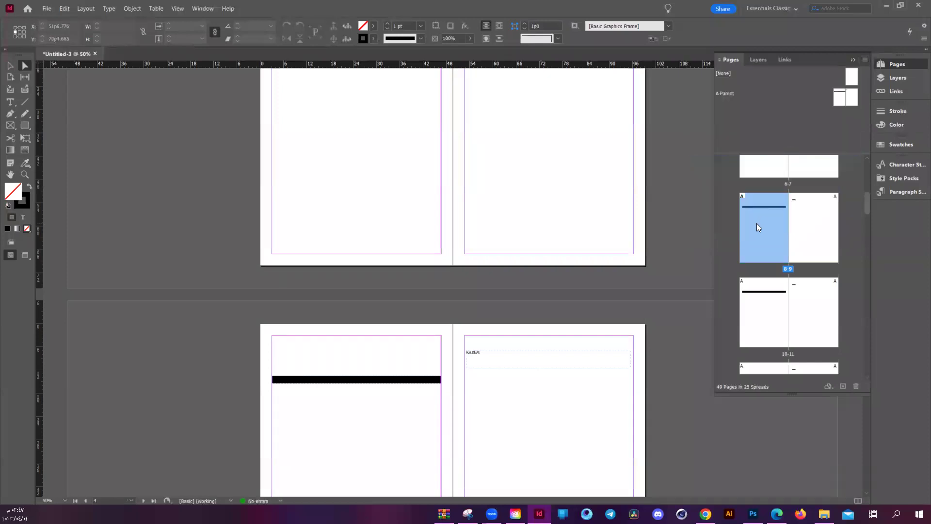
double_click(756, 223)
left_click(442, 161)
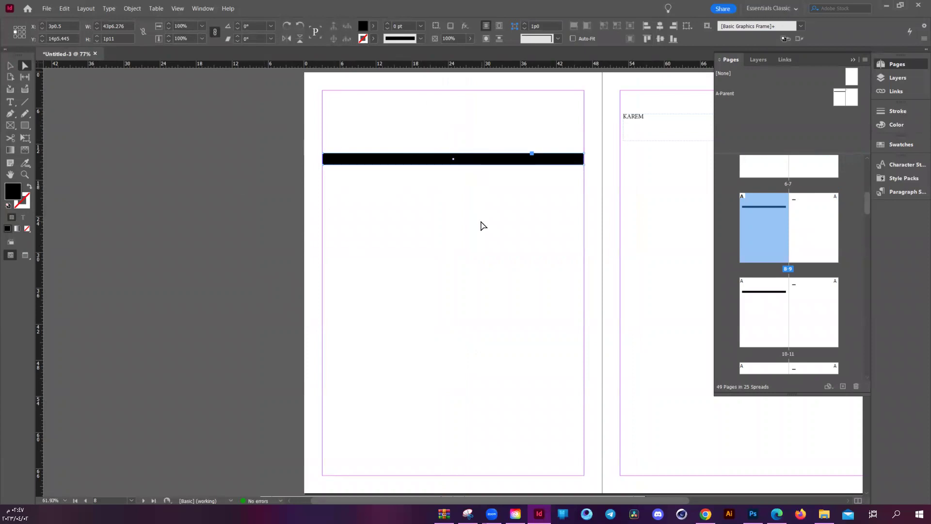
Try moving and deleting the overridden black bar on page 8, and undo both changes.
left_click_drag(430, 158, 446, 141)
key("ctrl+z")
left_click(445, 139)
key("ctrl+minus")
scroll(417, 218, "up", 2)
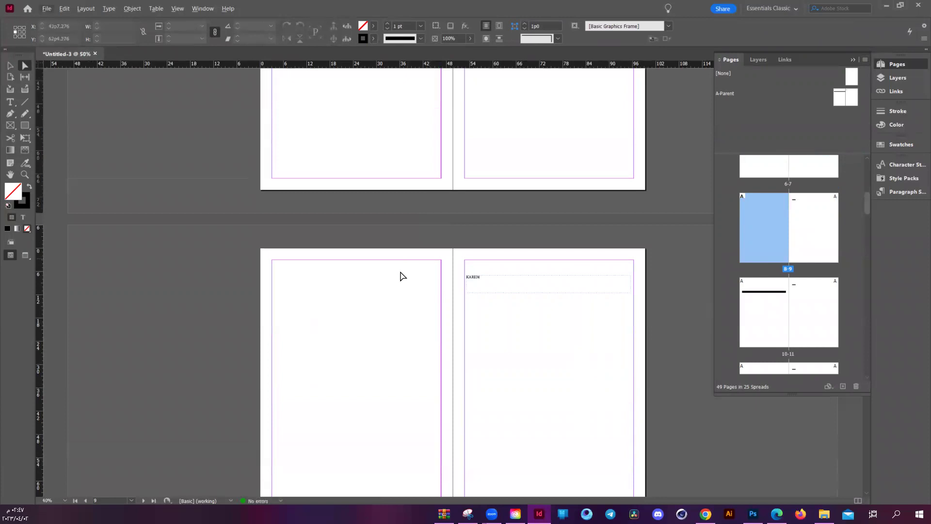
key("ctrl+z")
key("ctrl+z")
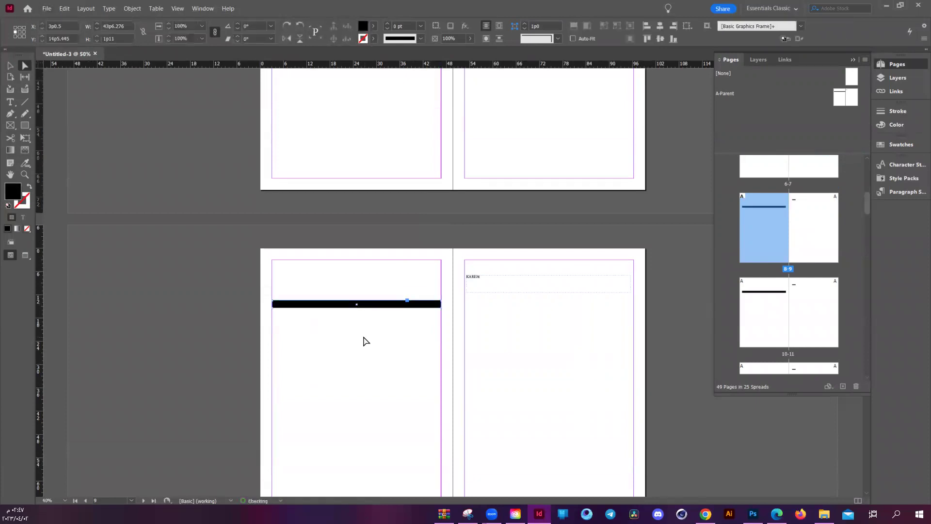
Reselect the black bar on page 8, try moving it slightly down, and undo the move.
scroll(366, 341, "up", 1)
scroll(339, 221, "down", 3)
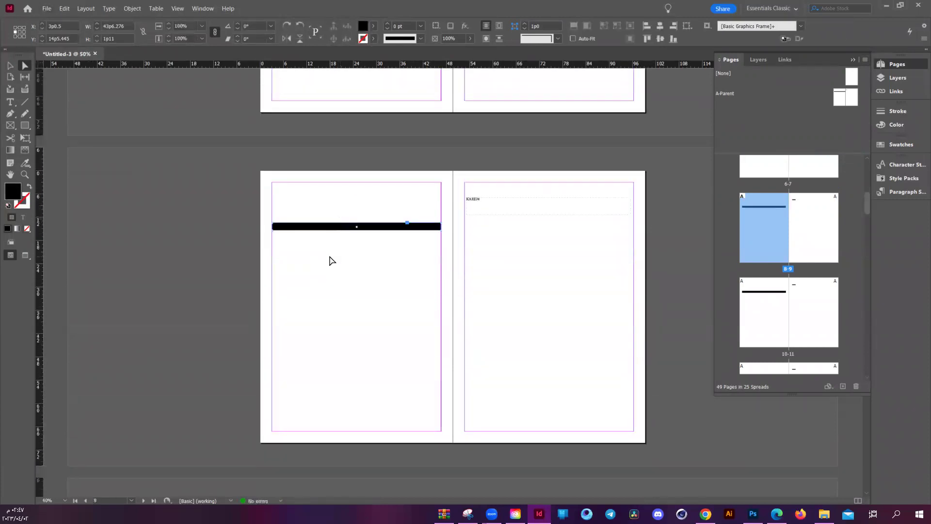
left_click(424, 243)
left_click(412, 227)
left_click(345, 212)
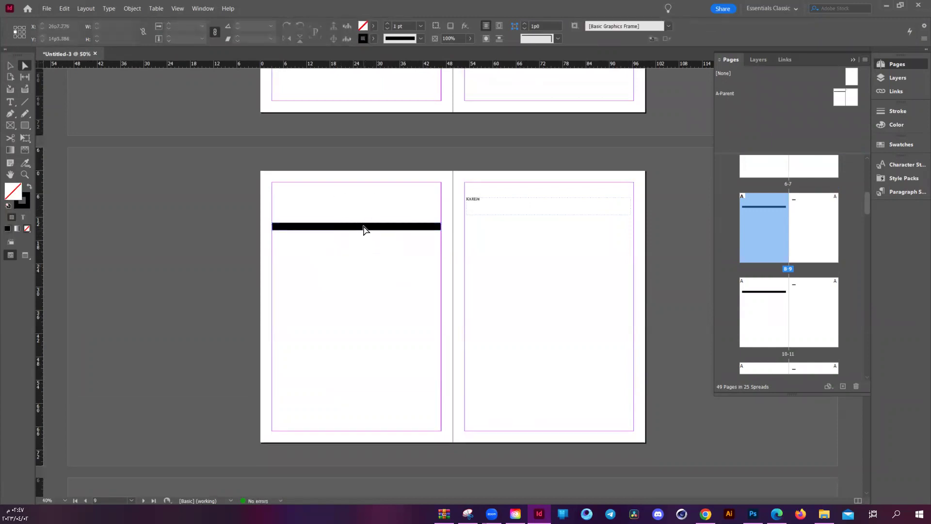
left_click(365, 227)
scroll(335, 245, "down", 1)
scroll(407, 250, "up", 2)
left_click_drag(404, 210, 401, 236)
key("ctrl+z")
Detach the Pages panel group, dock it again with the Stroke and Color panels, and reopen Pages.
left_click_drag(875, 59, 865, 59)
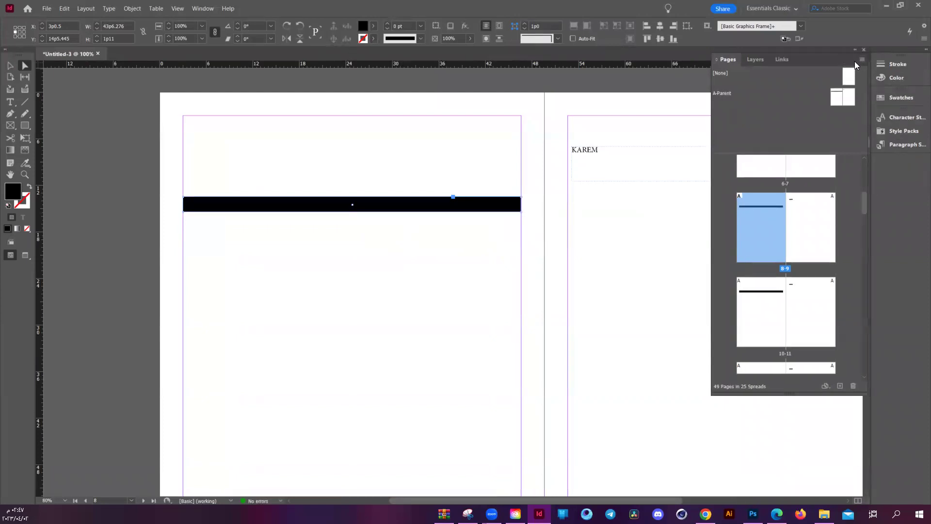
left_click_drag(793, 58, 891, 58)
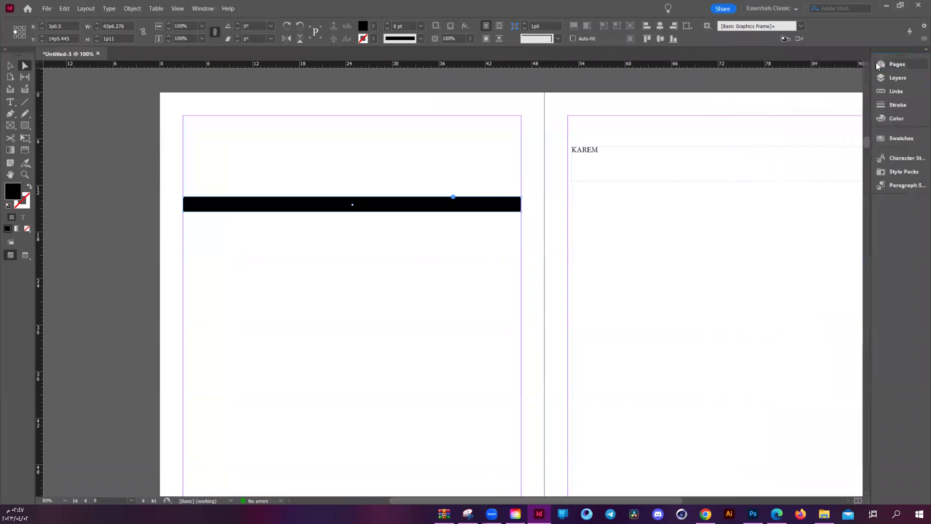
left_click(877, 63)
Override all parent page items on the spreads from page 2 to page 9.
key("ctrl+minus")
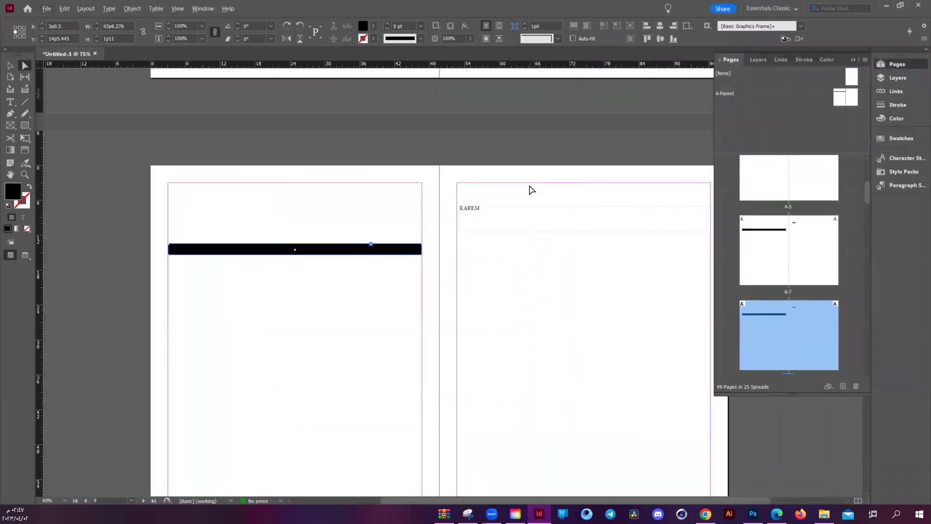
key("ctrl+minus")
scroll(485, 194, "up", 5)
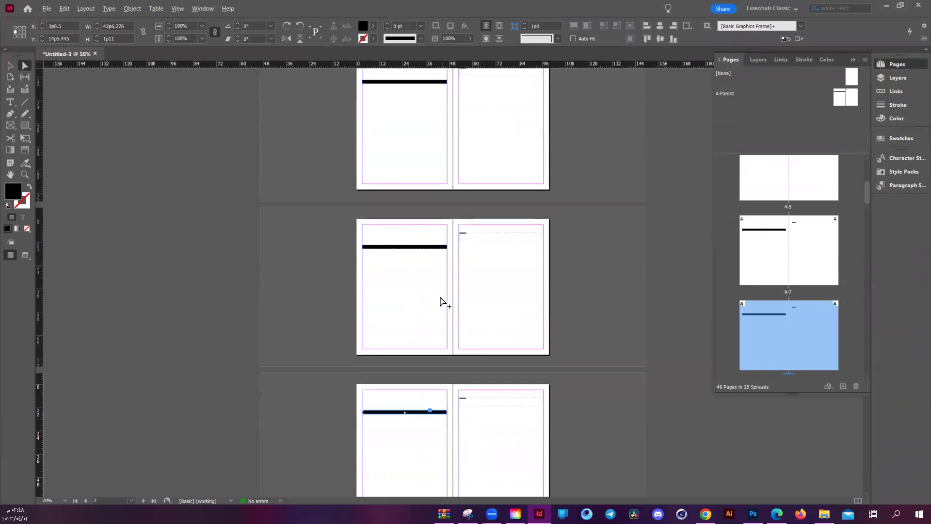
scroll(448, 251, "down", 2)
left_click(451, 281)
scroll(485, 277, "up", 4)
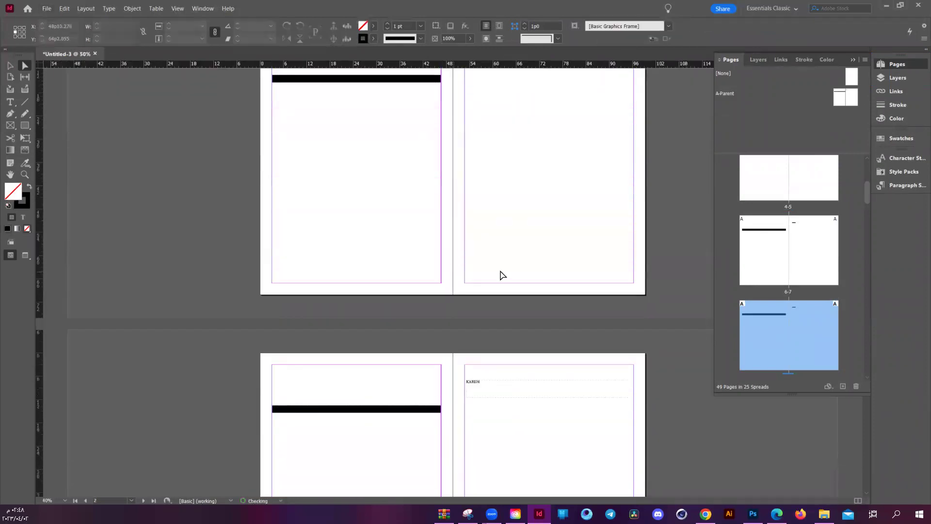
double_click(781, 324)
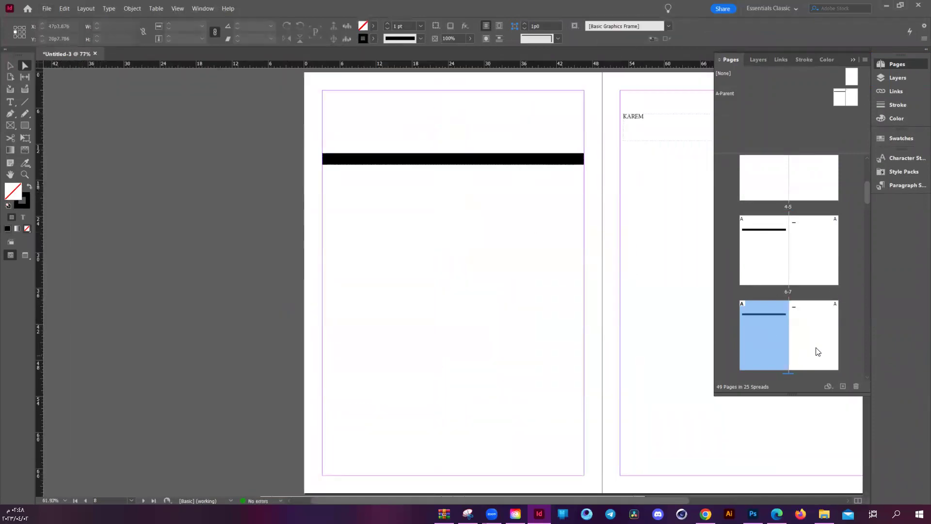
left_click(815, 345)
scroll(815, 345, "up", 3)
left_click(754, 203, "shift")
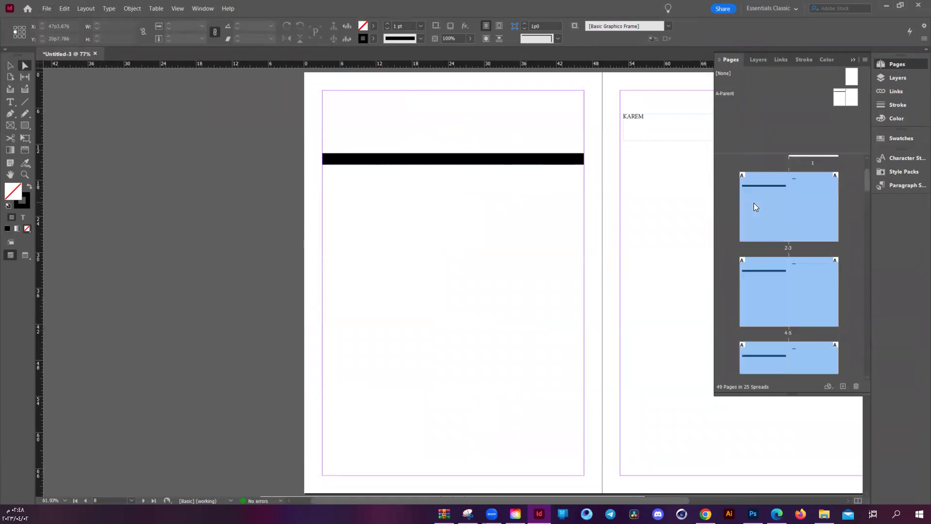
left_click(864, 60)
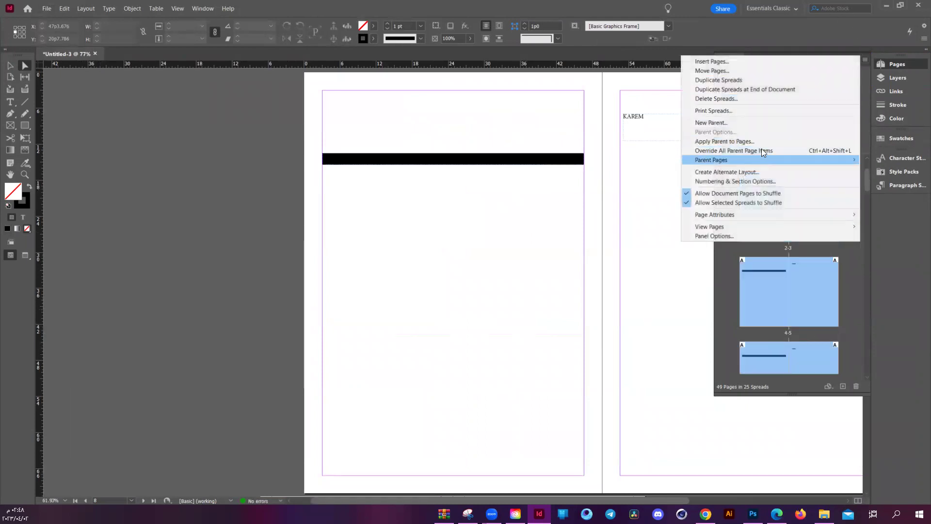
left_click(763, 150)
key("ctrl+minus")
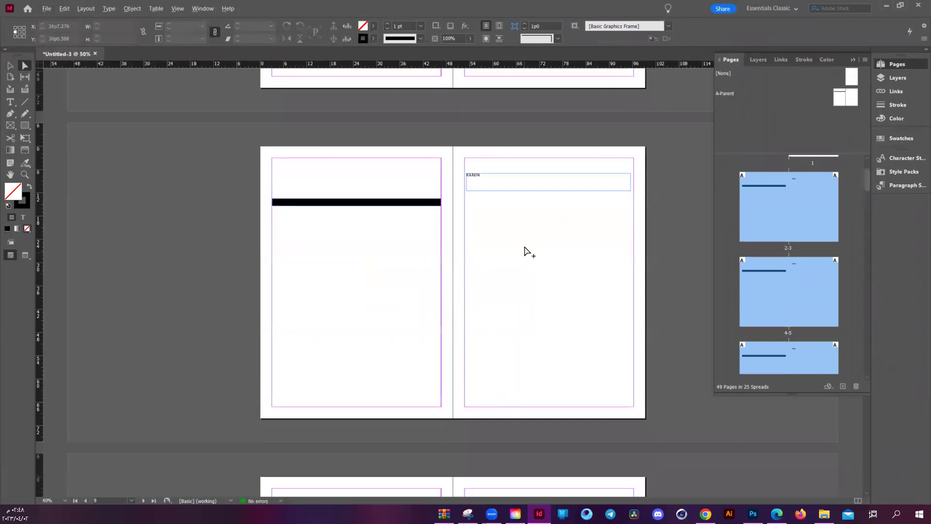
Browse the spreads up to pages 8-9 to examine the overridden bar and text frame on each.
left_click(600, 270)
left_click(812, 234)
scroll(474, 314, "up", 10)
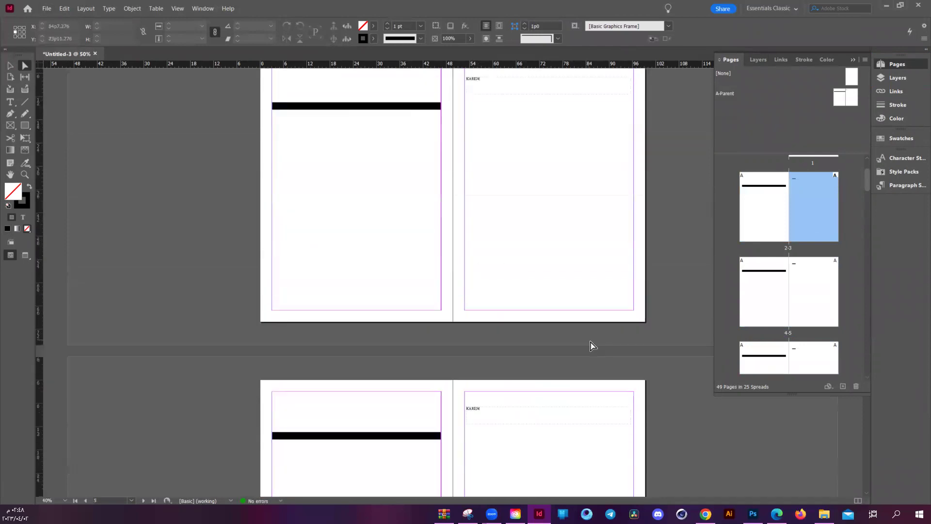
scroll(593, 346, "up", 5)
scroll(592, 346, "down", 3)
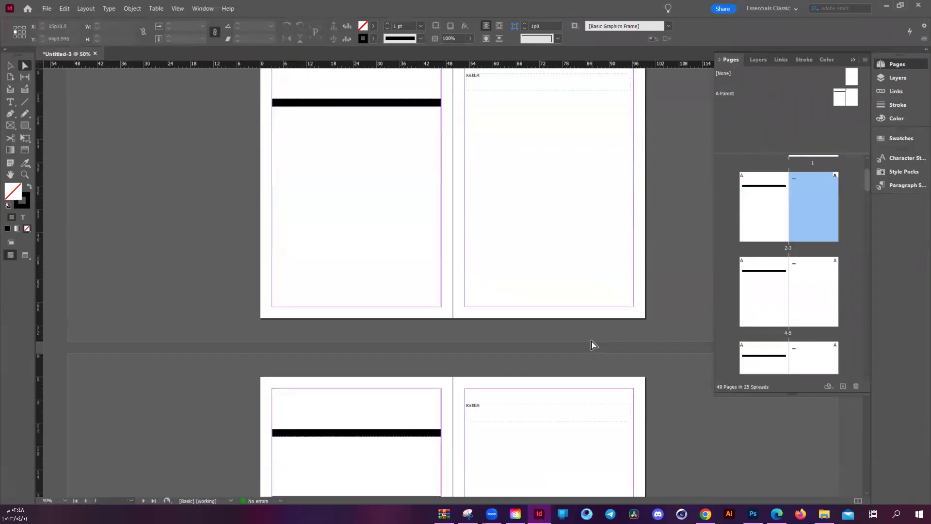
scroll(593, 346, "down", 3)
key("alt+Page_Down")
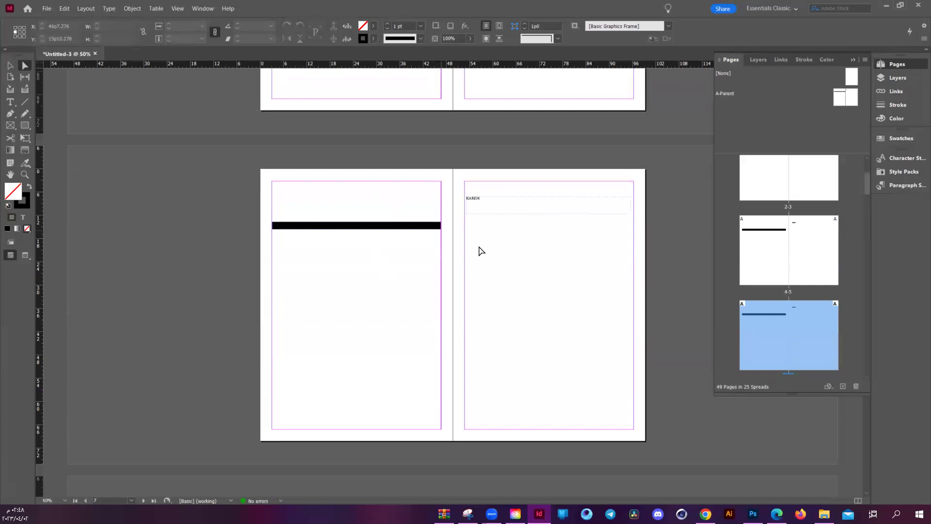
left_click(727, 322)
scroll(773, 308, "down", 1)
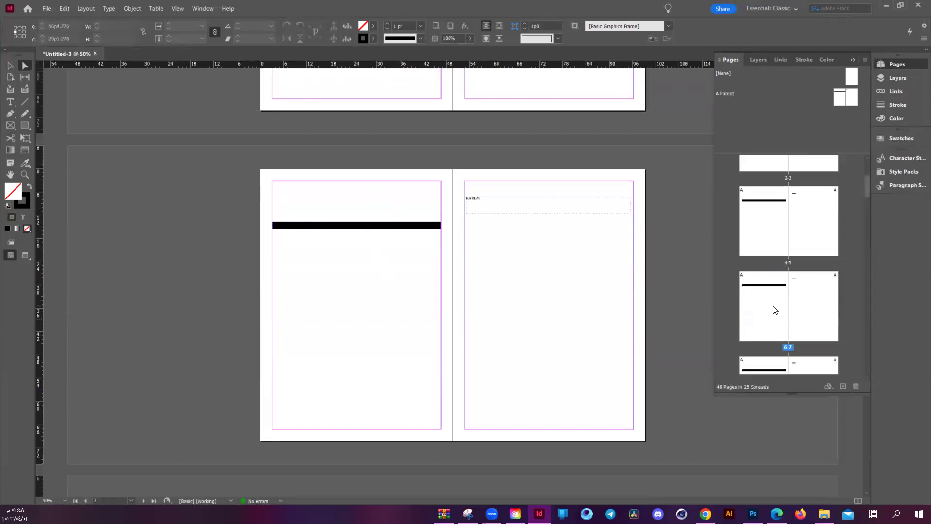
double_click(773, 312)
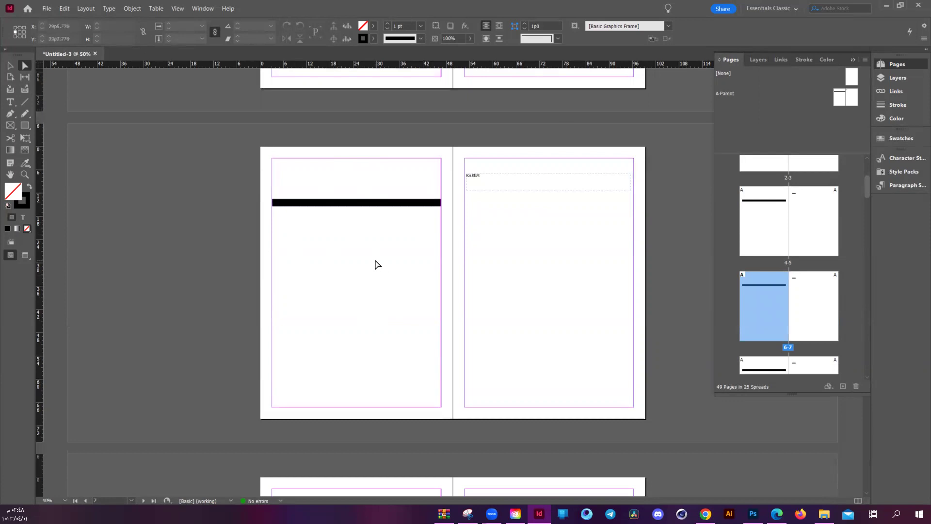
scroll(443, 322, "down", 3)
scroll(530, 214, "up", 2)
scroll(503, 257, "down", 4)
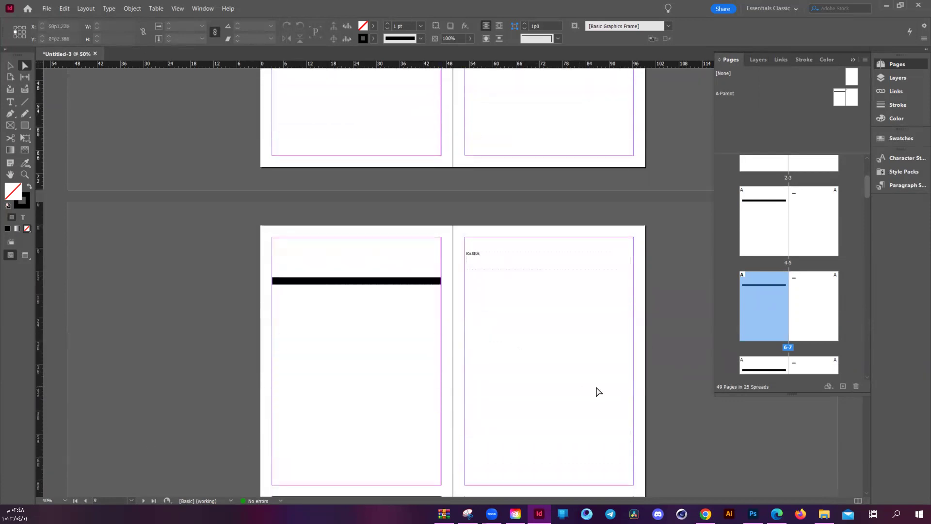
scroll(539, 336, "up", 5)
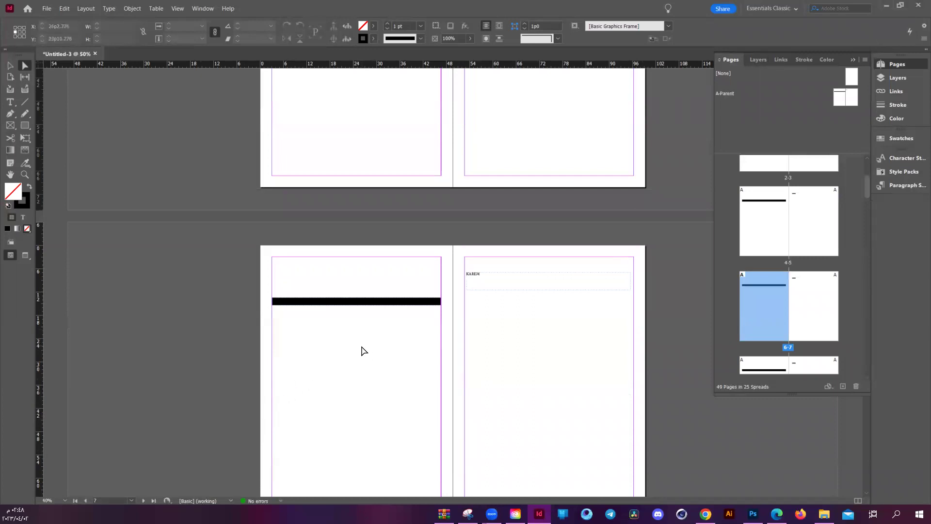
scroll(364, 350, "down", 3)
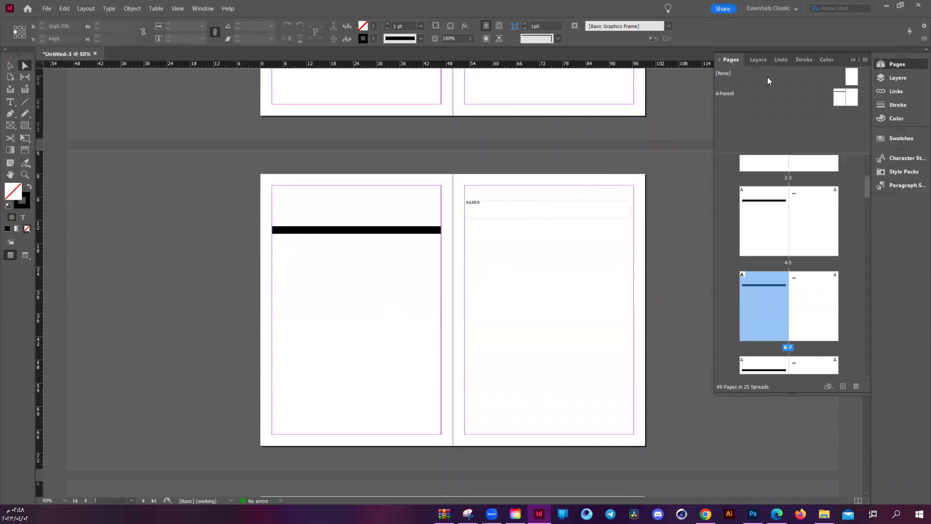
Apply the [None] parent to pages 6 and 7 and compare them with the neighbouring spreads.
left_click_drag(852, 78, 764, 313)
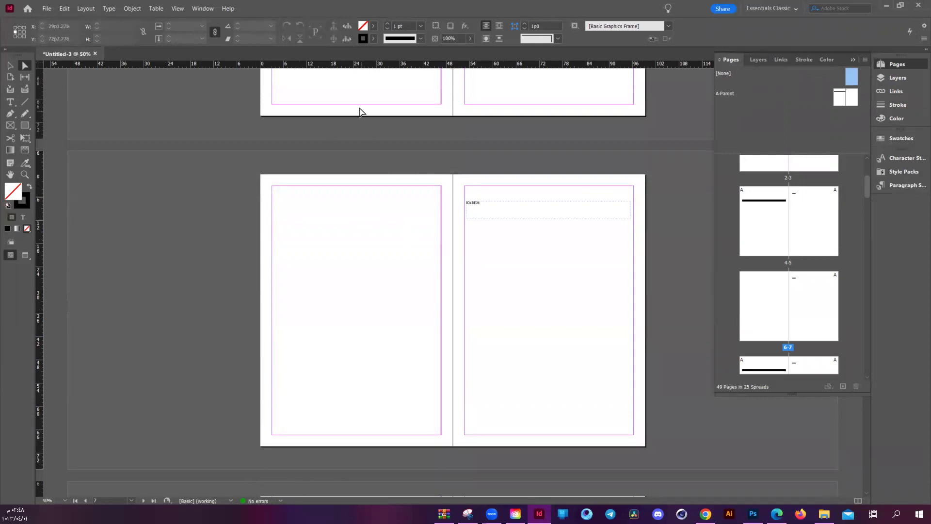
scroll(465, 281, "down", 5)
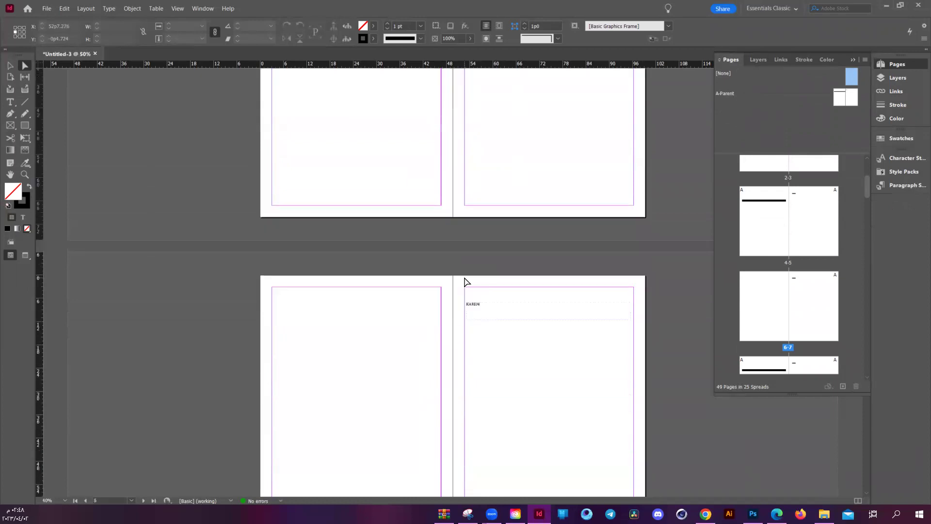
scroll(464, 281, "up", 3)
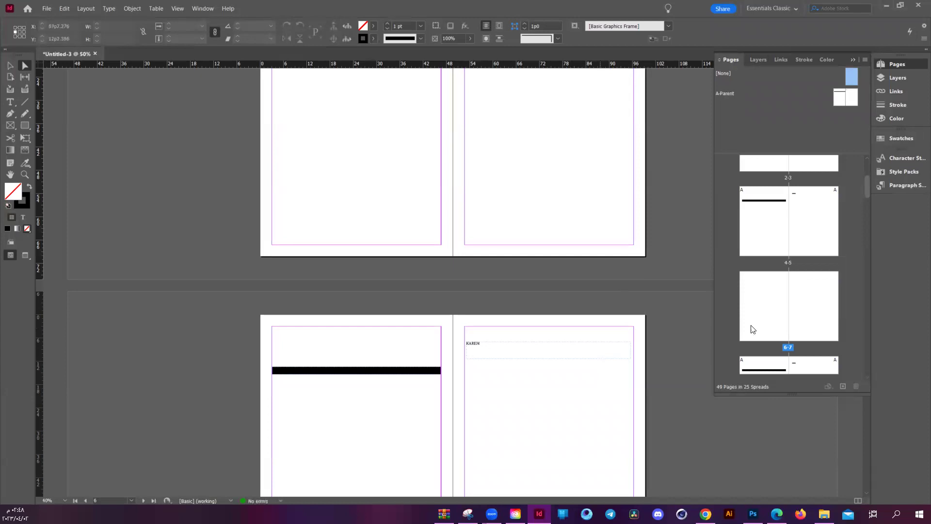
double_click(807, 284)
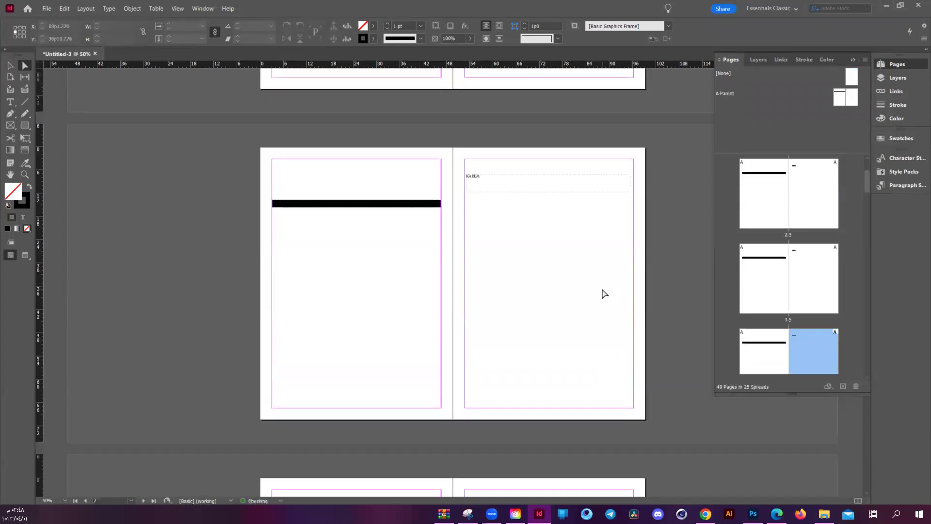
Apply the [None] parent to page 6.
scroll(604, 293, "up", 15)
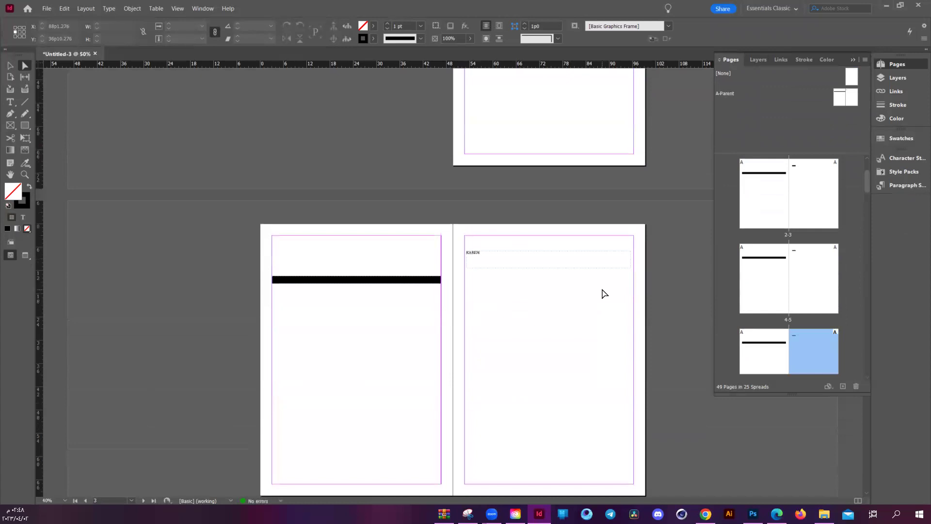
scroll(604, 293, "down", 3)
scroll(786, 294, "down", 2)
left_click(786, 294)
scroll(786, 294, "down", 3)
scroll(771, 266, "up", 2)
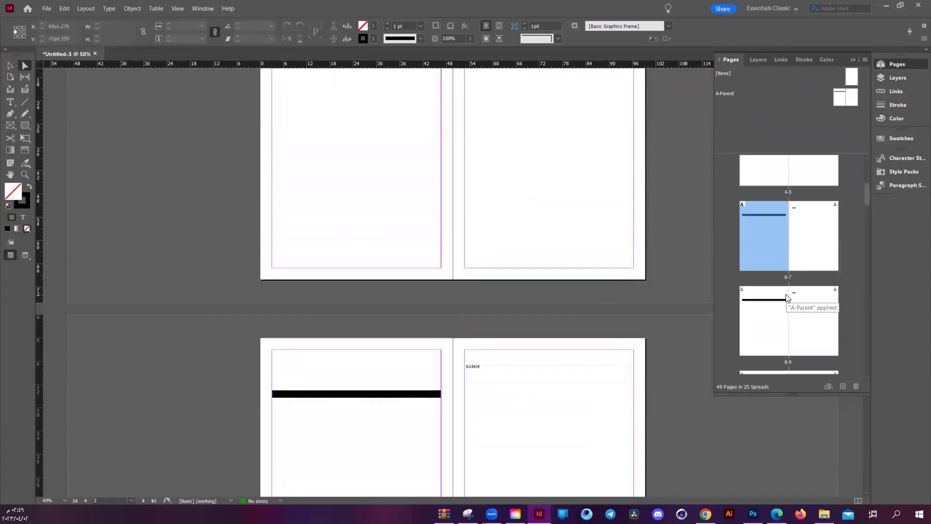
double_click(763, 256)
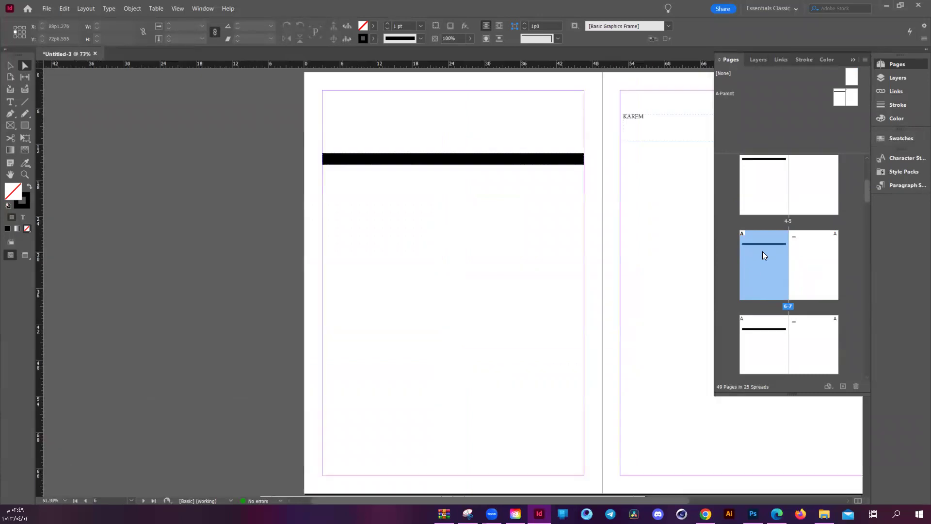
left_click(475, 199)
left_click(850, 77)
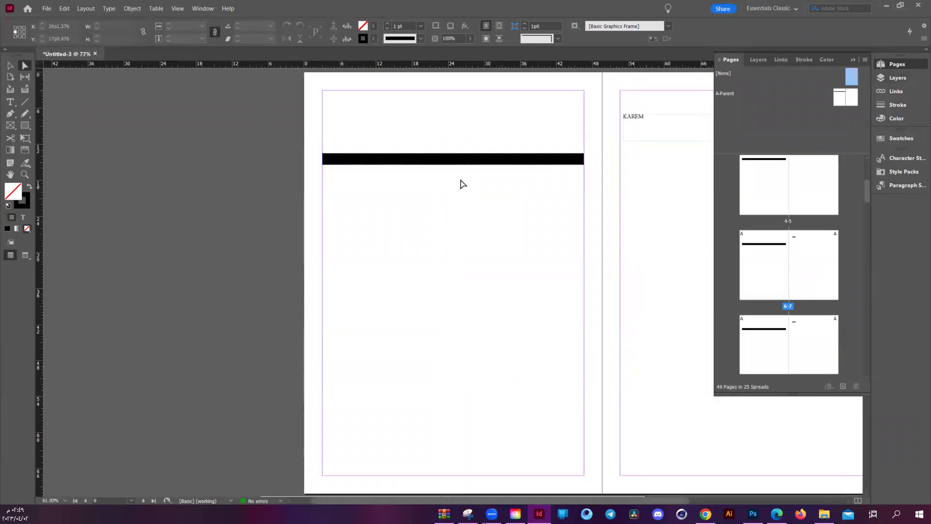
left_click_drag(851, 77, 748, 272)
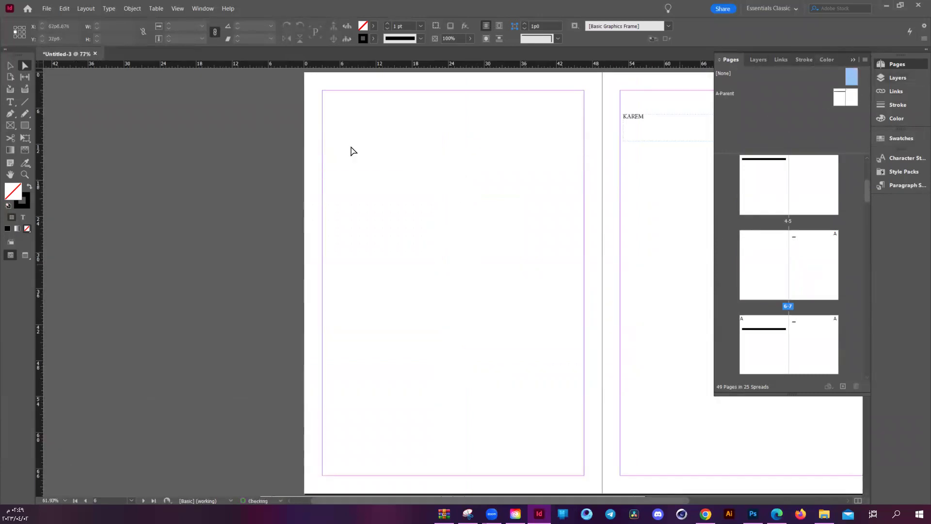
key("ctrl+alt+0")
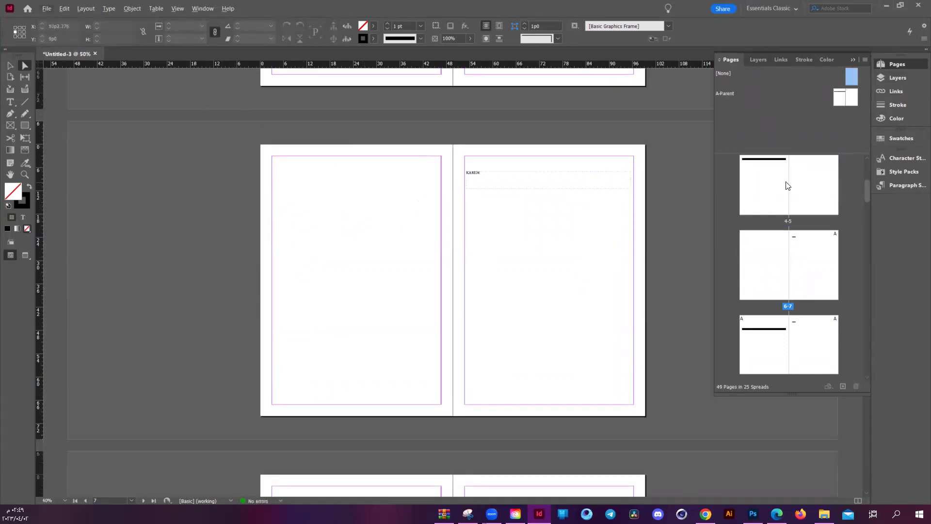
Reassign A-Parent to page 6 using the Apply Parent to Pages options.
left_click(804, 292)
left_click(755, 285)
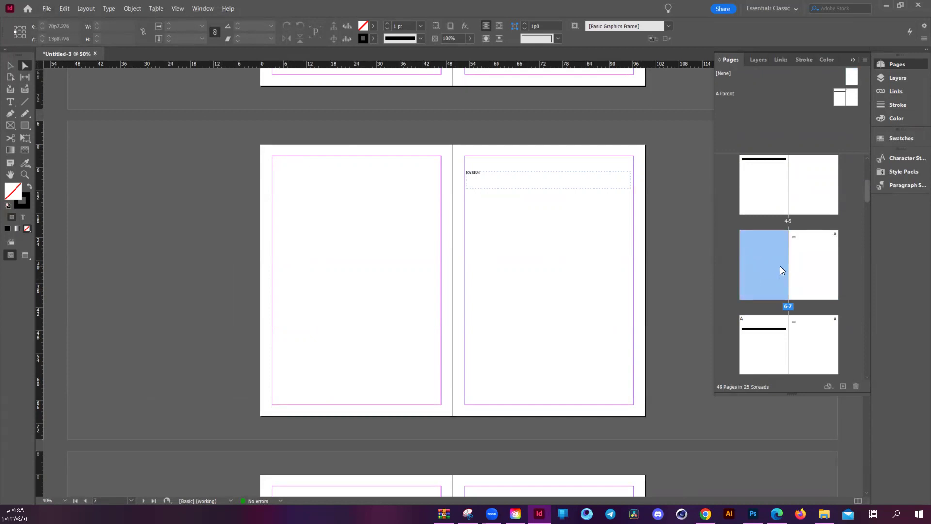
right_click(835, 98)
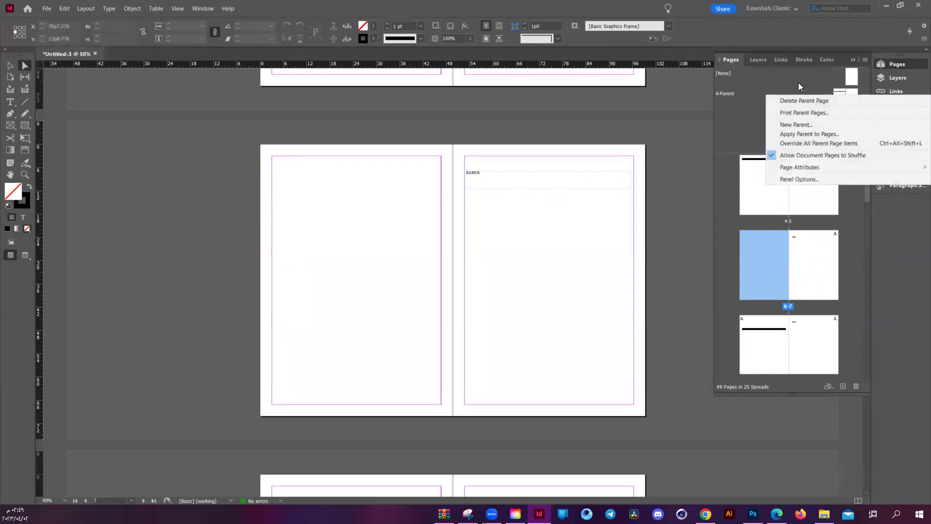
left_click(852, 76)
right_click(842, 96)
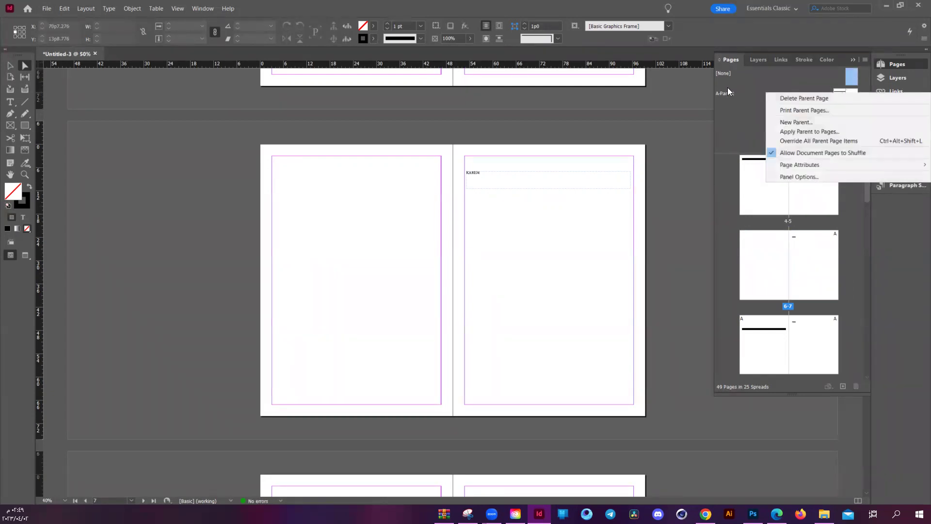
left_click(765, 292)
right_click(766, 277)
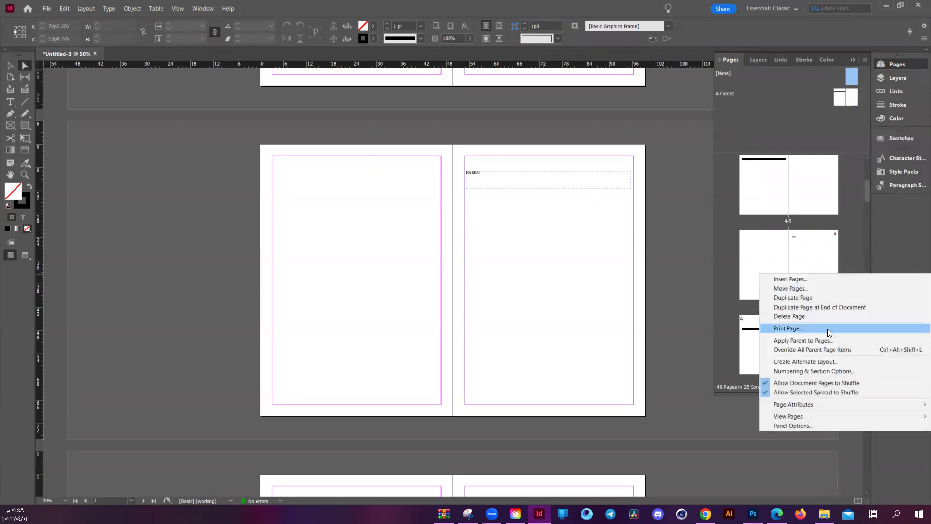
left_click(787, 284)
left_click(786, 281)
right_click(786, 281)
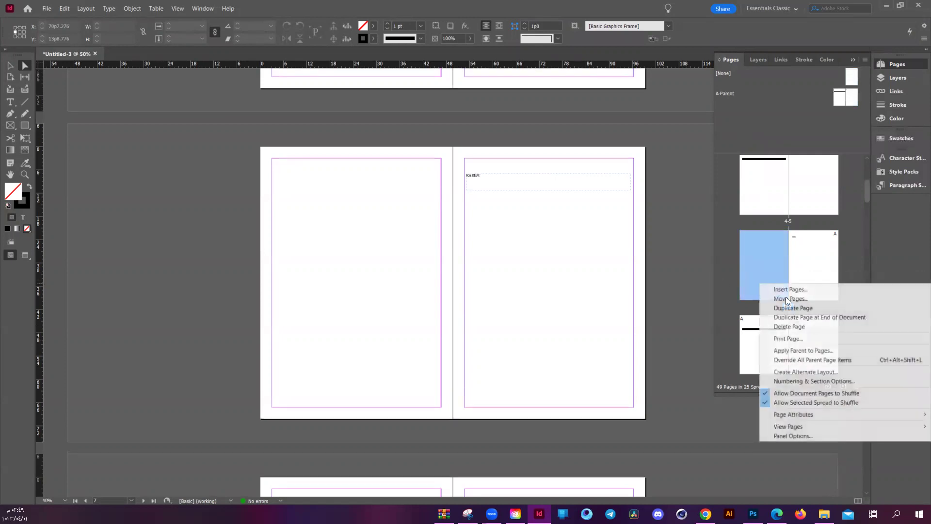
left_click(833, 351)
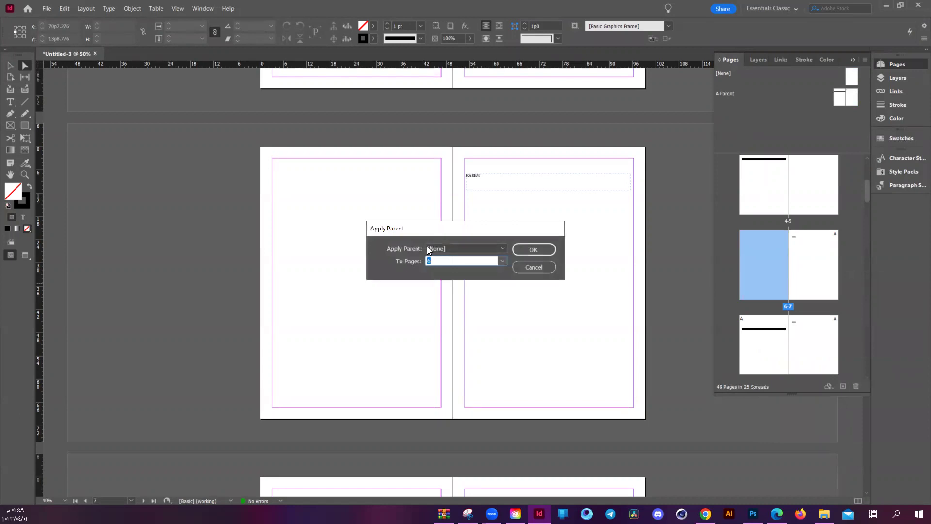
left_click(443, 247)
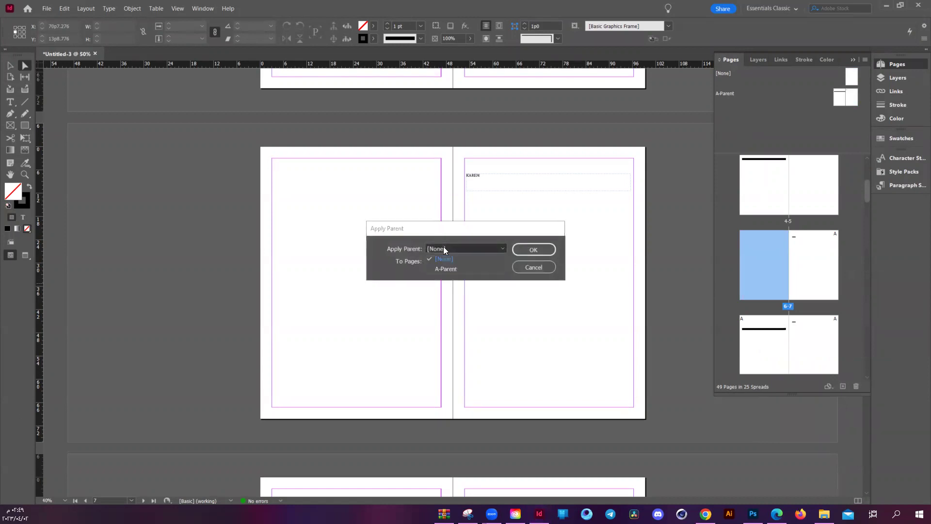
left_click(453, 269)
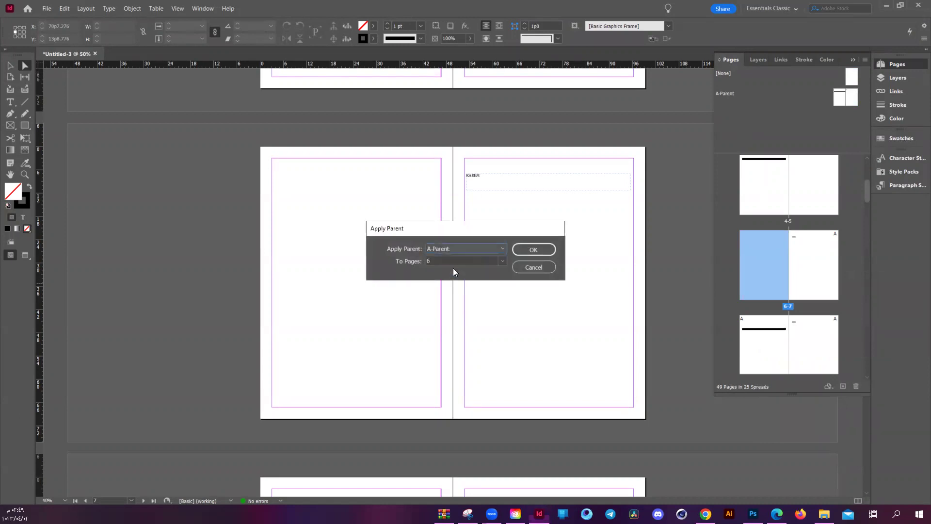
left_click(542, 250)
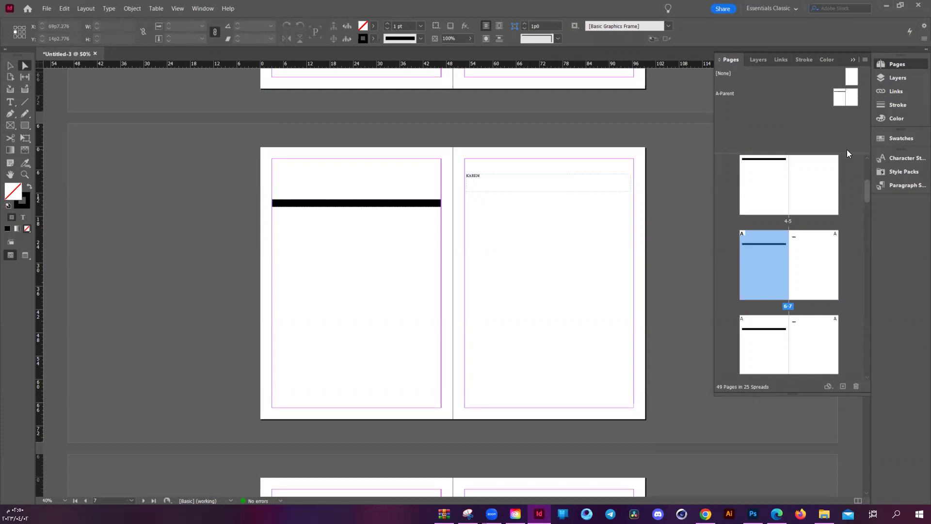
Remove the parent from page 6 by assigning [None] to it.
left_click(855, 77)
left_click_drag(855, 76, 774, 265)
left_click(758, 276)
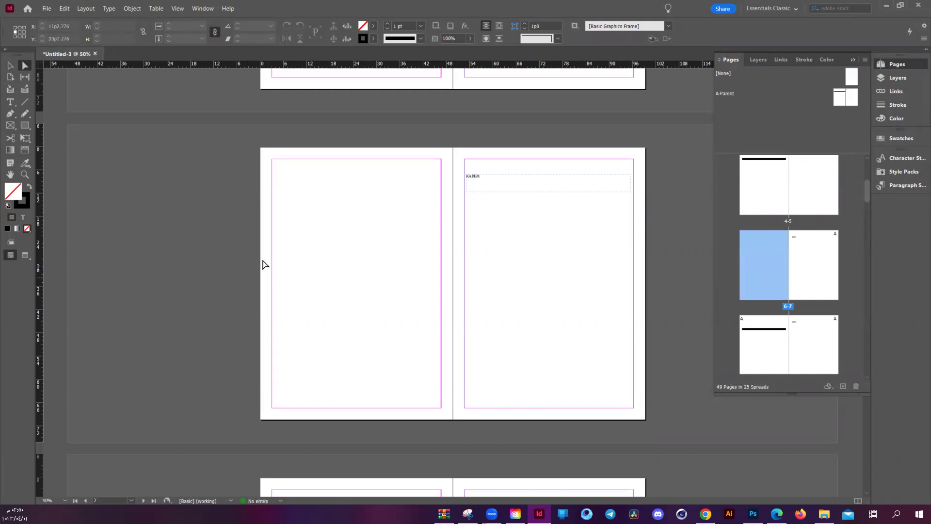
Review the page and parent page commands available for page 6, and undo its [None] assignment.
right_click(767, 252)
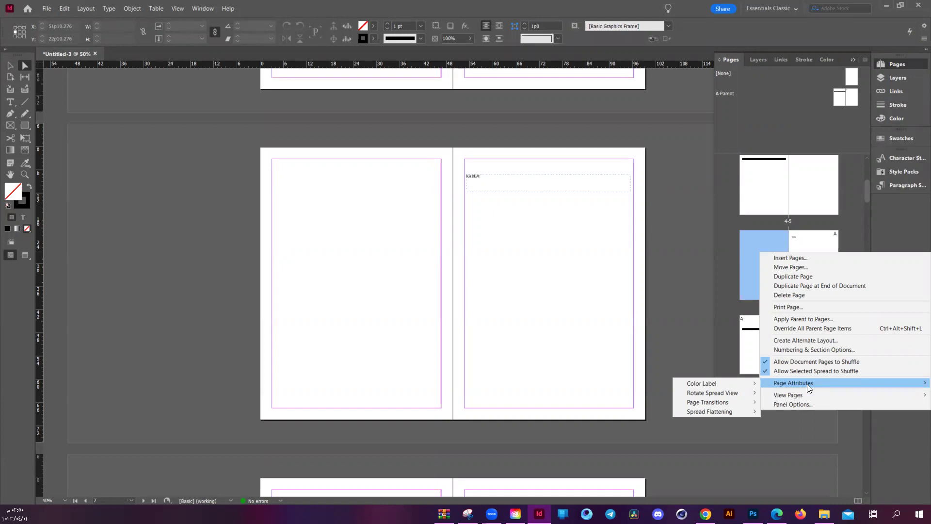
left_click(866, 58)
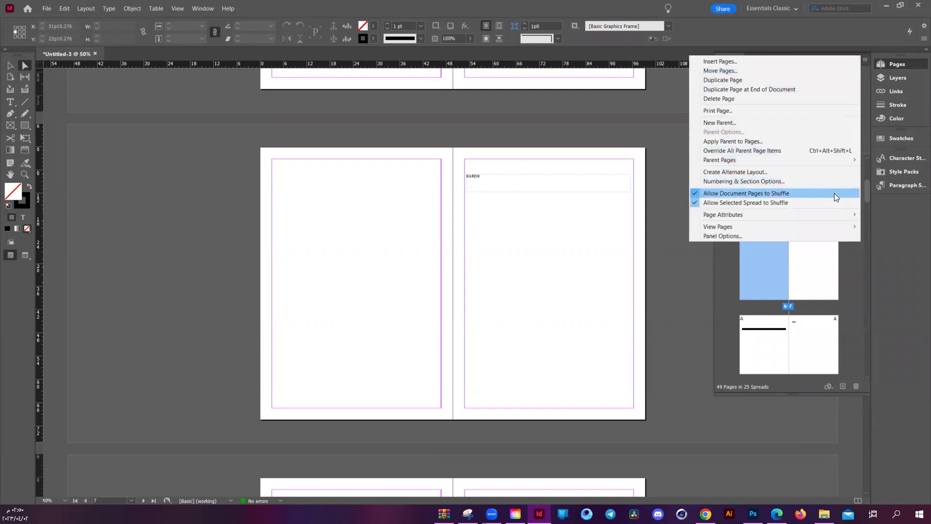
mouse_move(830, 159)
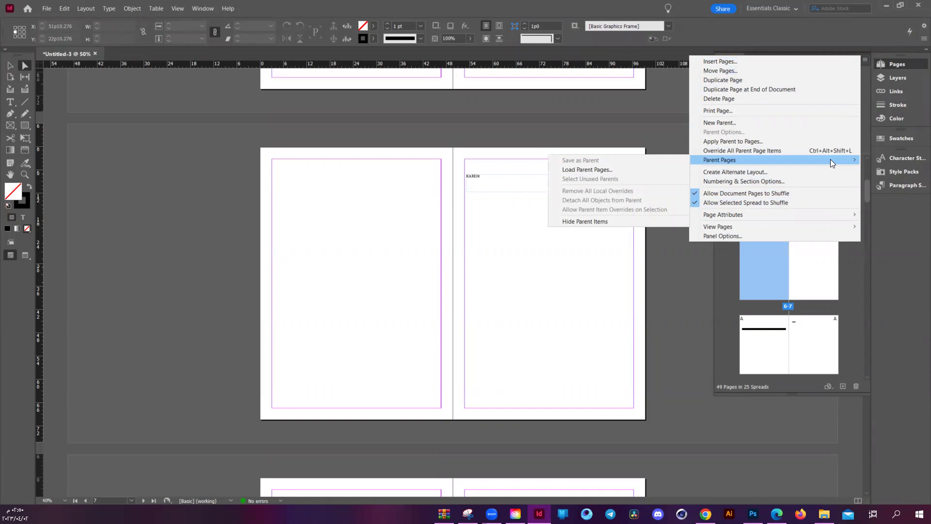
left_click(848, 329)
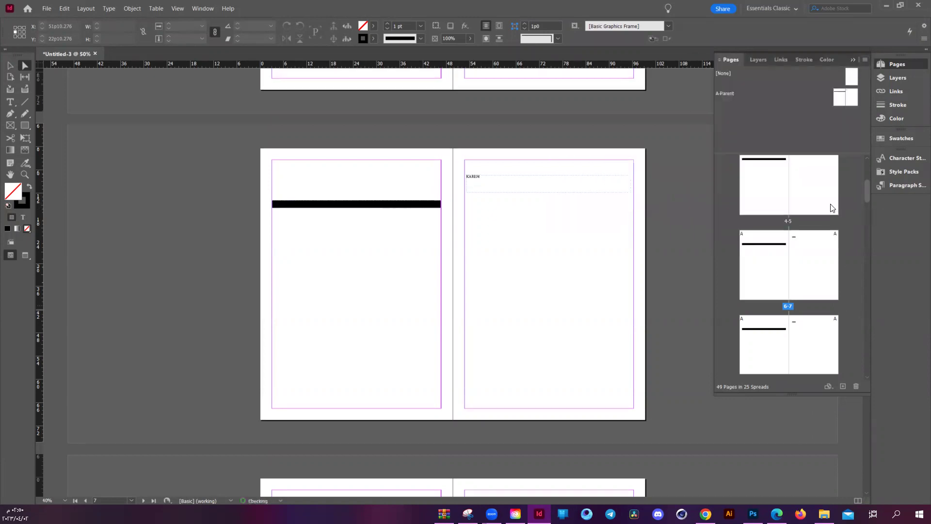
Override all parent page items on page 6, and try moving its black bar lower before undoing the move.
left_click(771, 291)
left_click(866, 60)
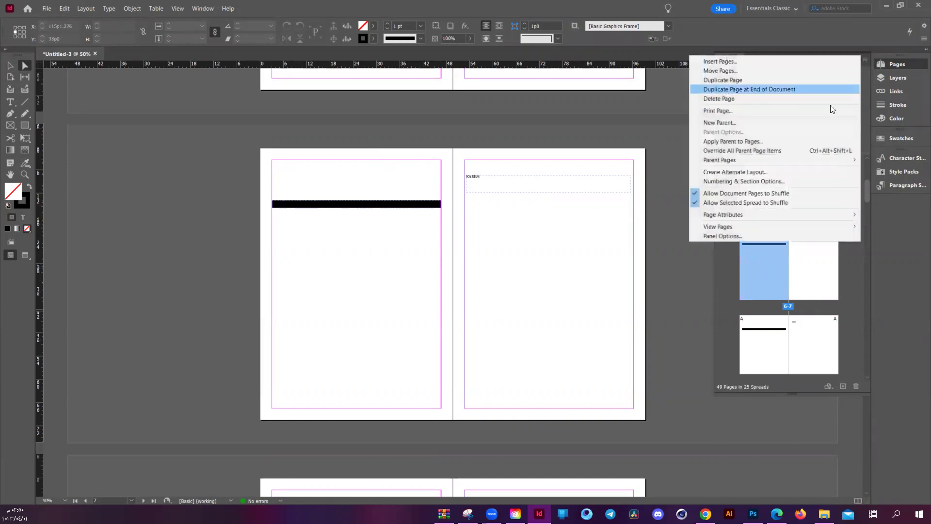
left_click(768, 145)
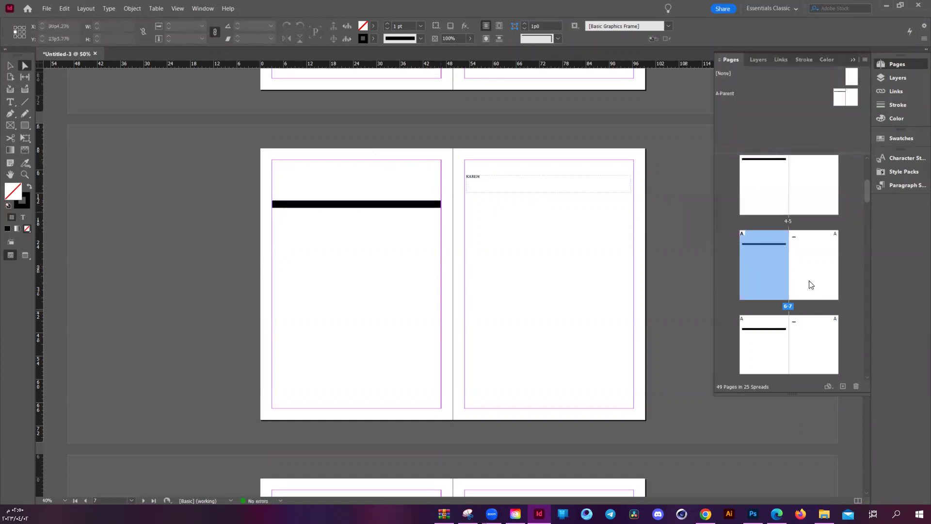
left_click_drag(319, 193, 334, 225)
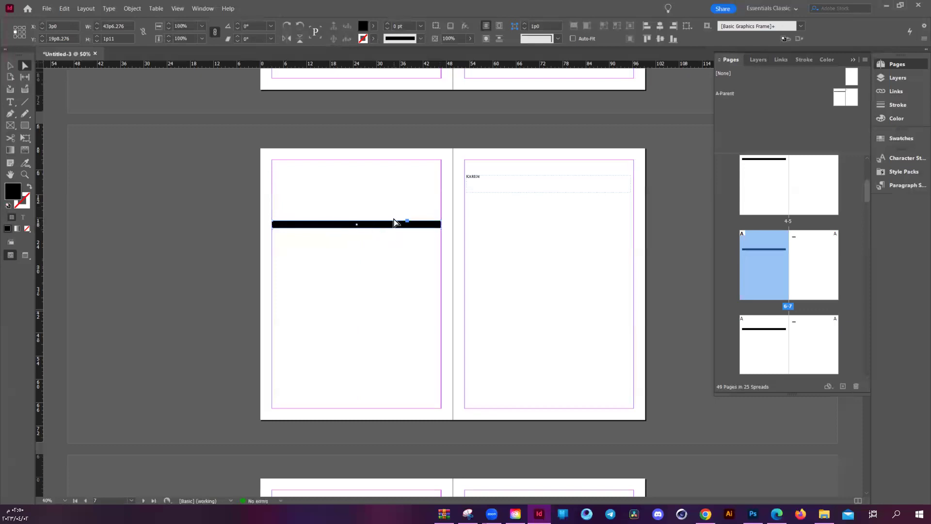
key("ctrl+z")
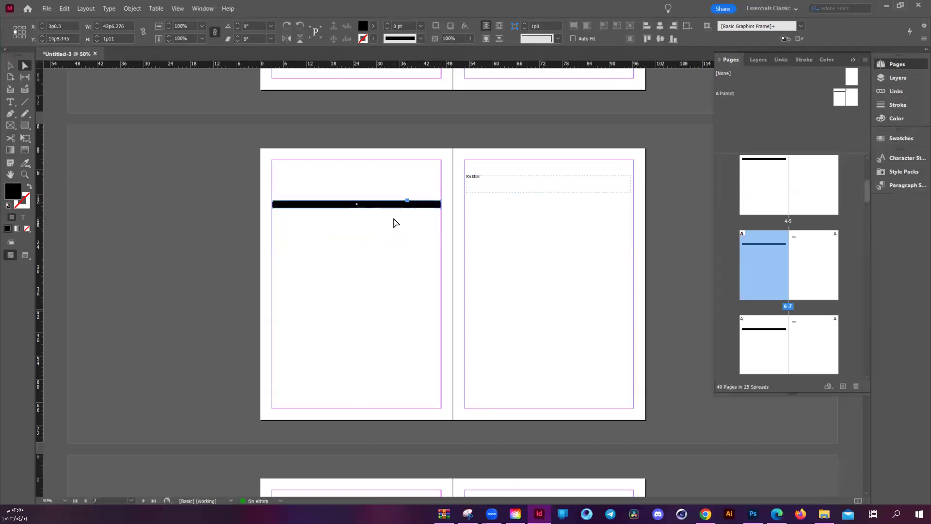
Remove the selected local override from the black bar on page 6 and test whether the bar can be selected.
left_click(865, 60)
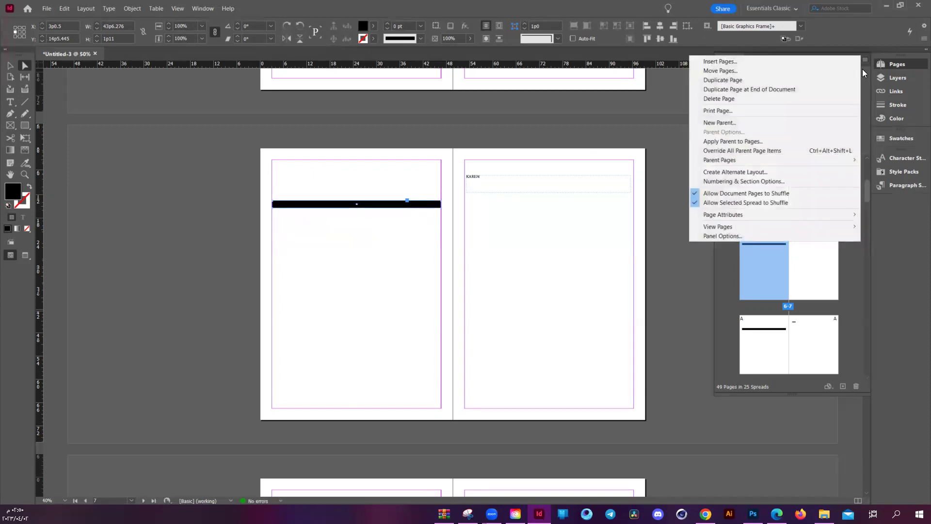
left_click(855, 280)
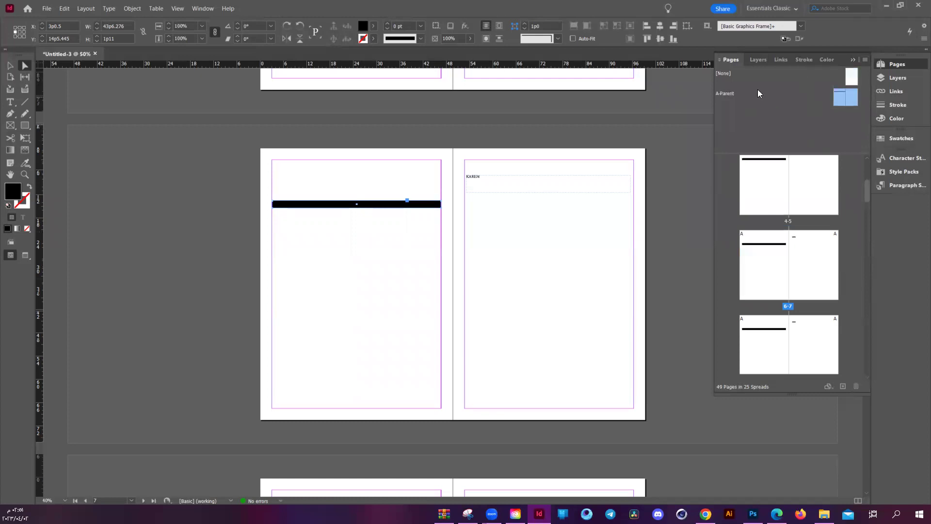
left_click(865, 60)
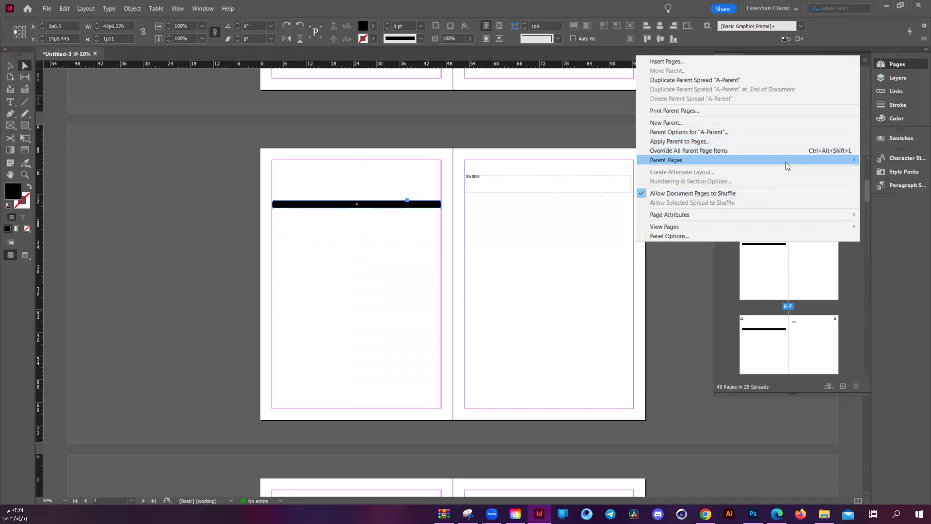
mouse_move(786, 161)
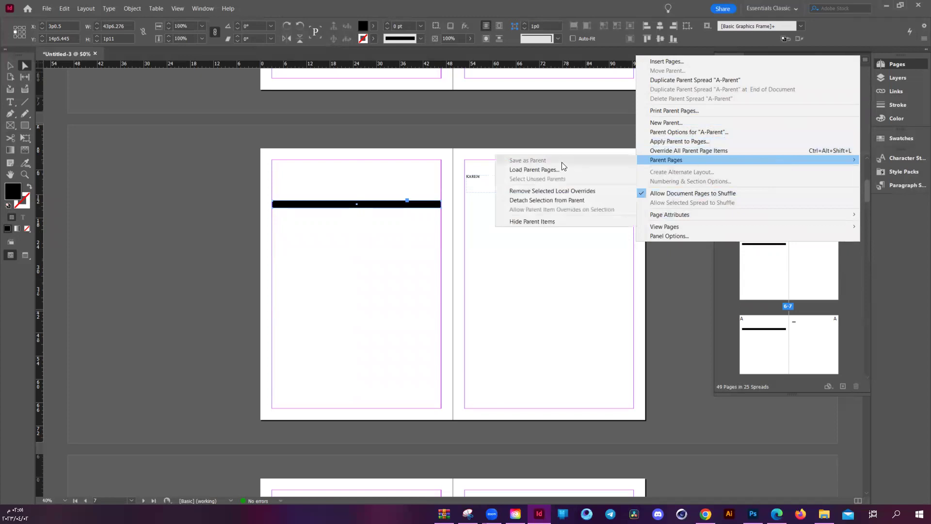
left_click(605, 192)
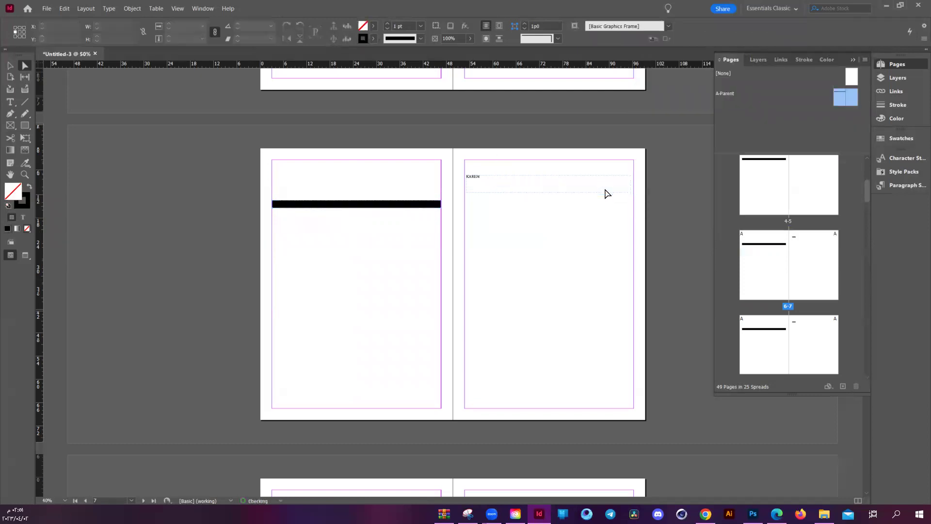
left_click_drag(309, 174, 362, 262)
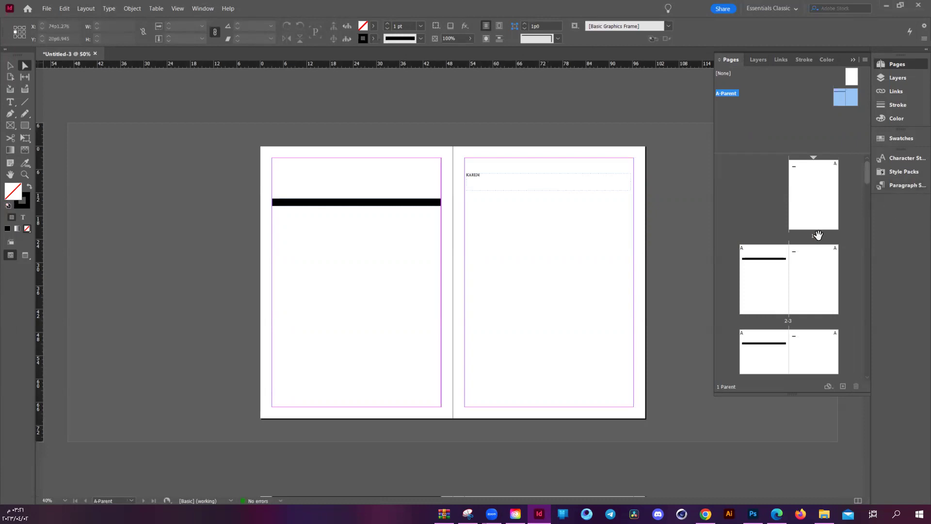
Open page 1 and browse down to the spread of pages 2-3 to examine the parent items.
left_click(814, 192)
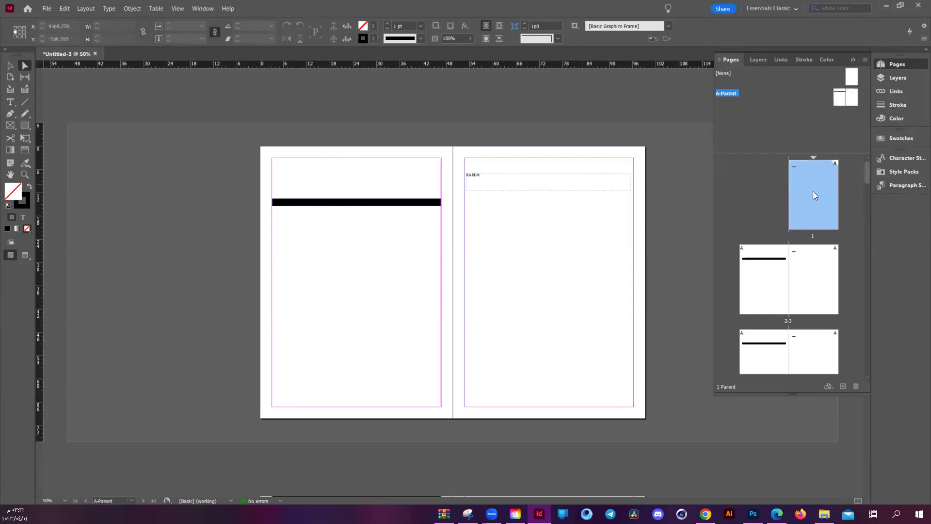
double_click(814, 192)
scroll(553, 383, "down", 5)
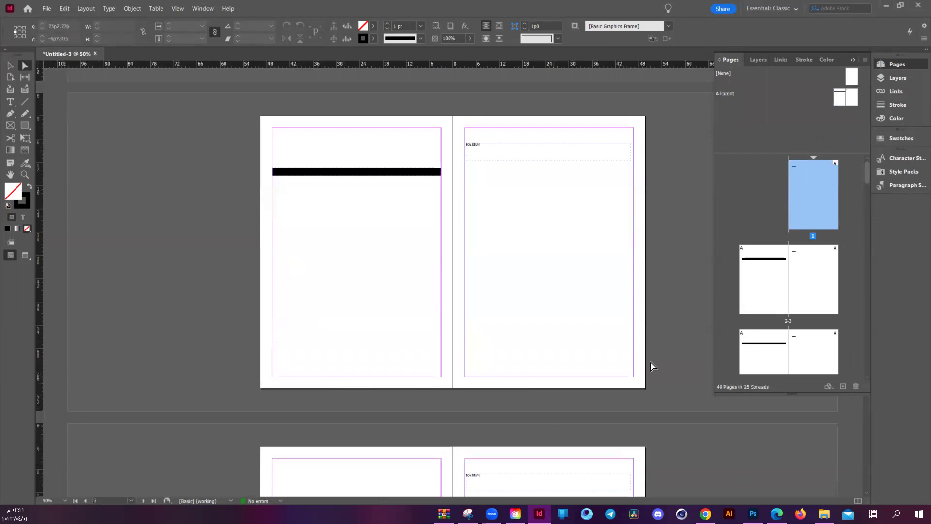
Draw a small empty text frame near the bottom of the right-hand page of the A-Parent spread.
double_click(734, 94)
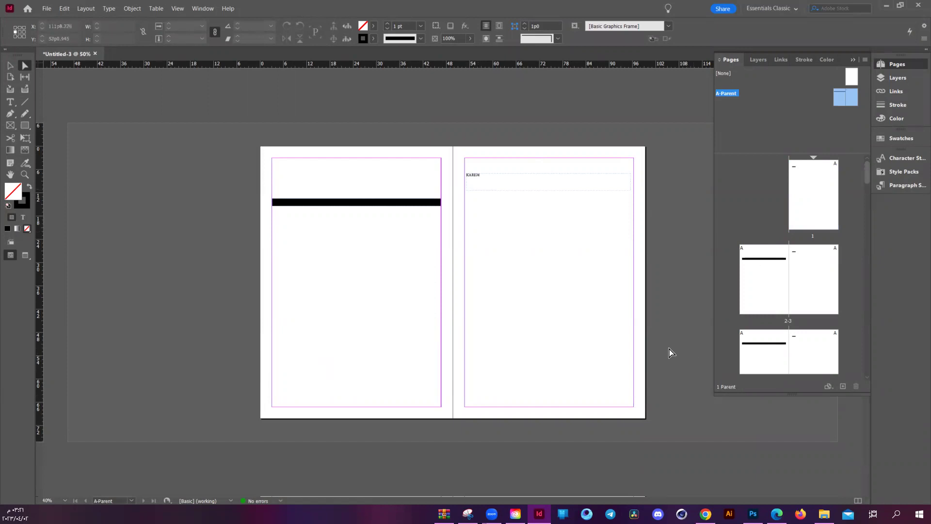
key("t")
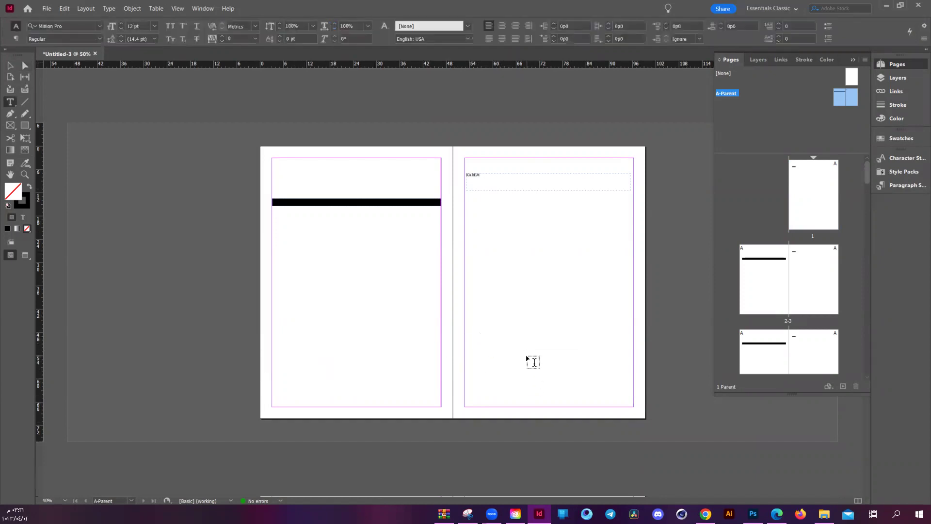
left_click_drag(508, 350, 552, 376)
key("ctrl+=")
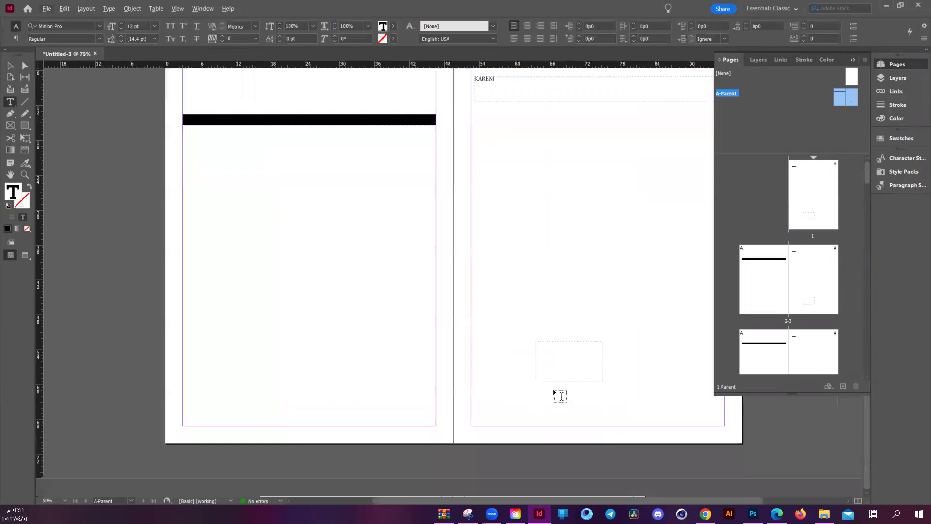
Try inserting a Current Page Number marker in the empty text frame on the right-hand A-Parent page, deleting each trial marker.
key("ctrl+=")
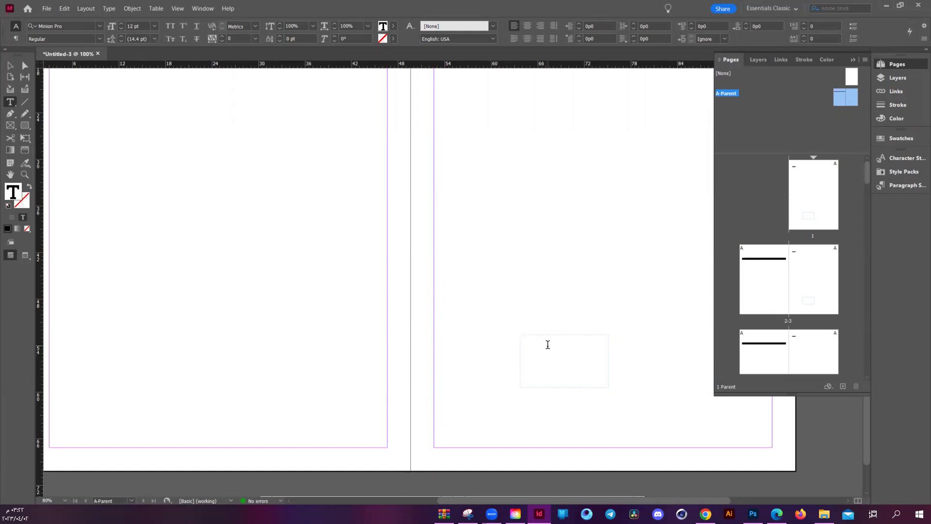
right_click(565, 362)
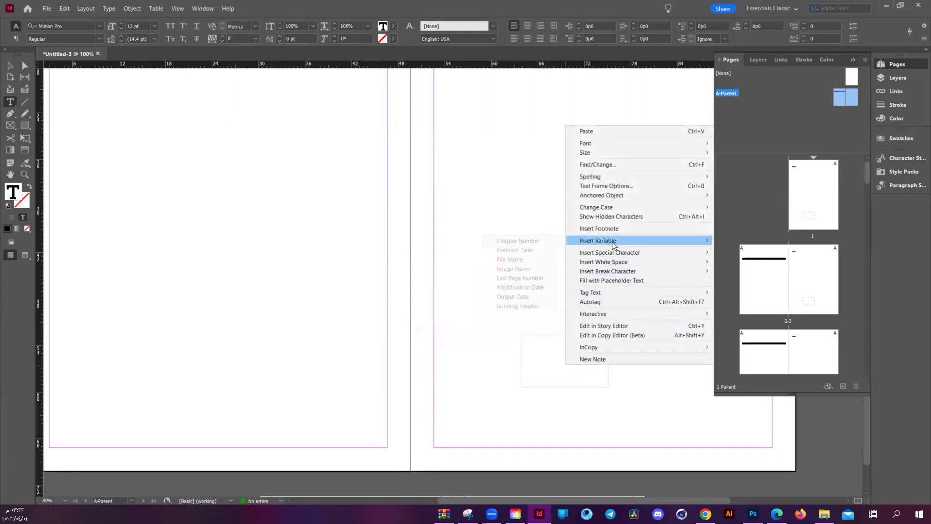
mouse_move(614, 256)
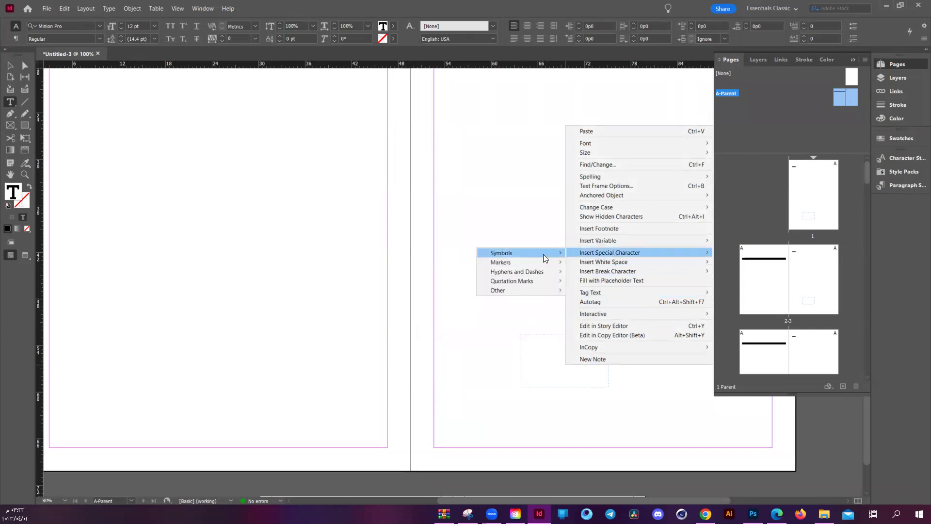
mouse_move(539, 261)
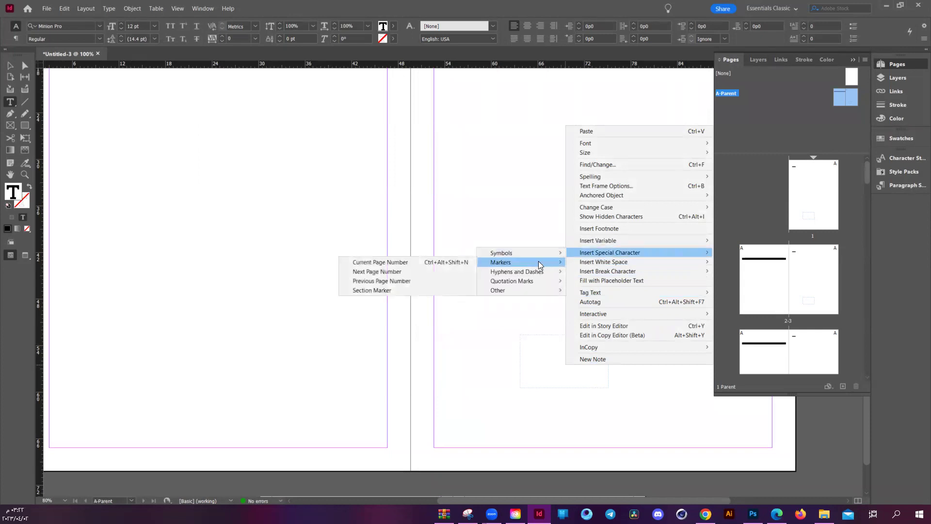
left_click(425, 264)
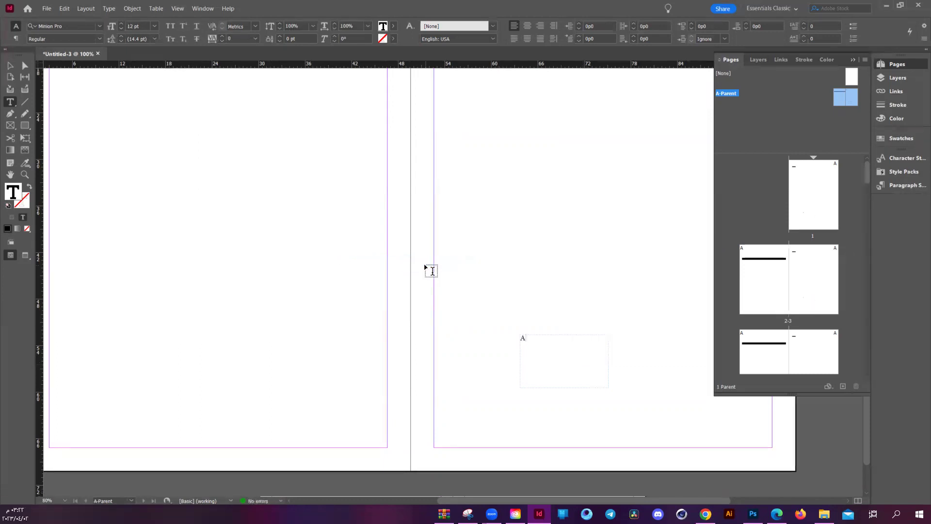
key("BackSpace")
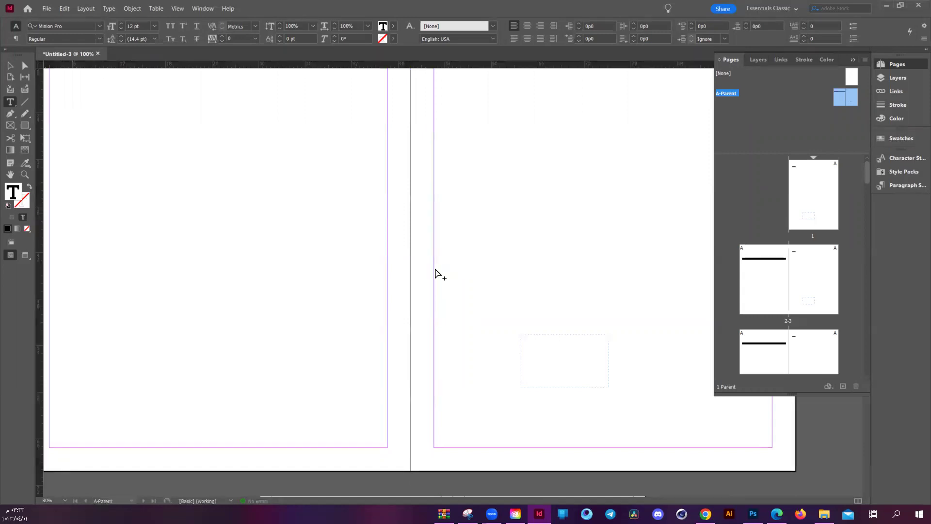
left_click(579, 357)
key("ctrl+shift+alt+n")
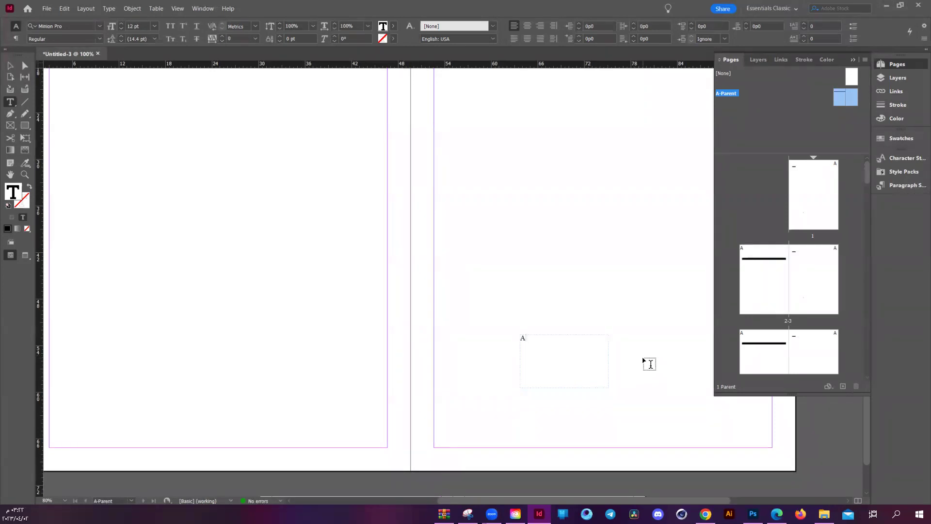
key("BackSpace")
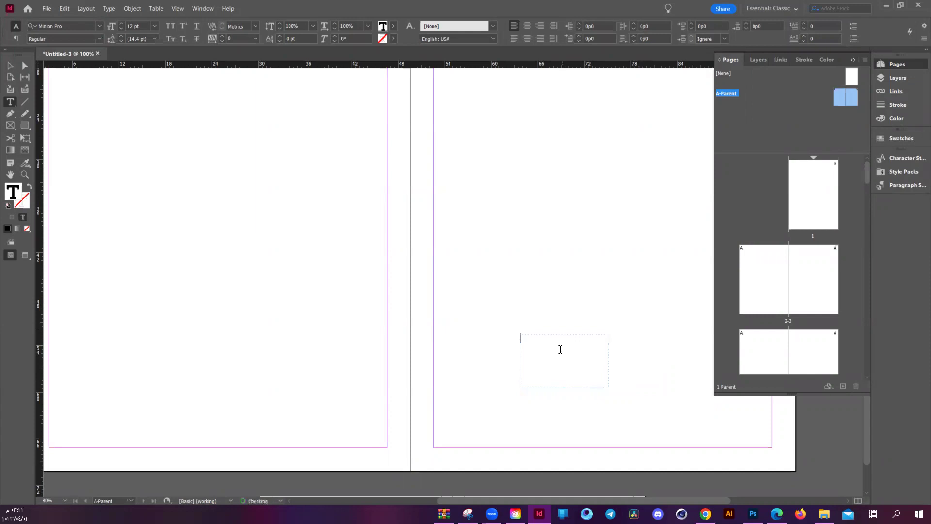
Insert a Current Page Number marker into the text frame near the bottom of the right-hand A-Parent page.
right_click(561, 350)
mouse_move(576, 244)
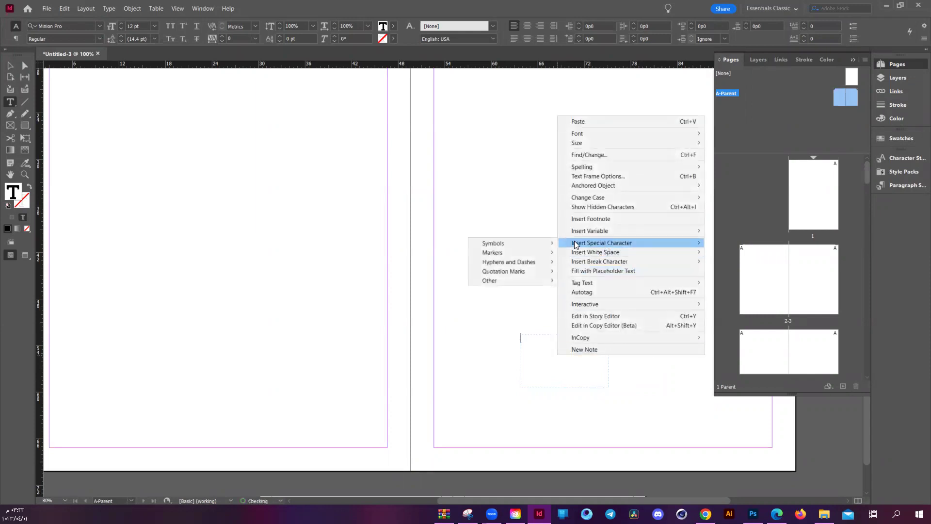
mouse_move(495, 251)
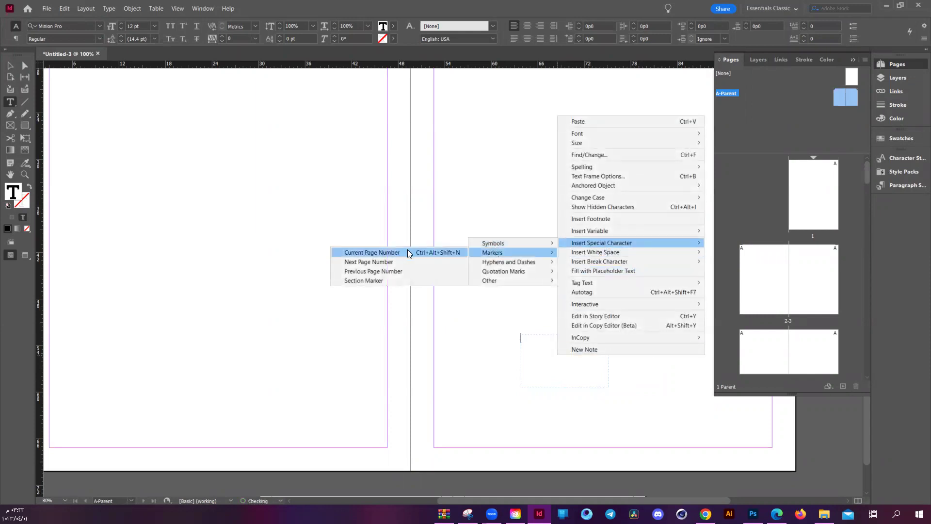
left_click(446, 253)
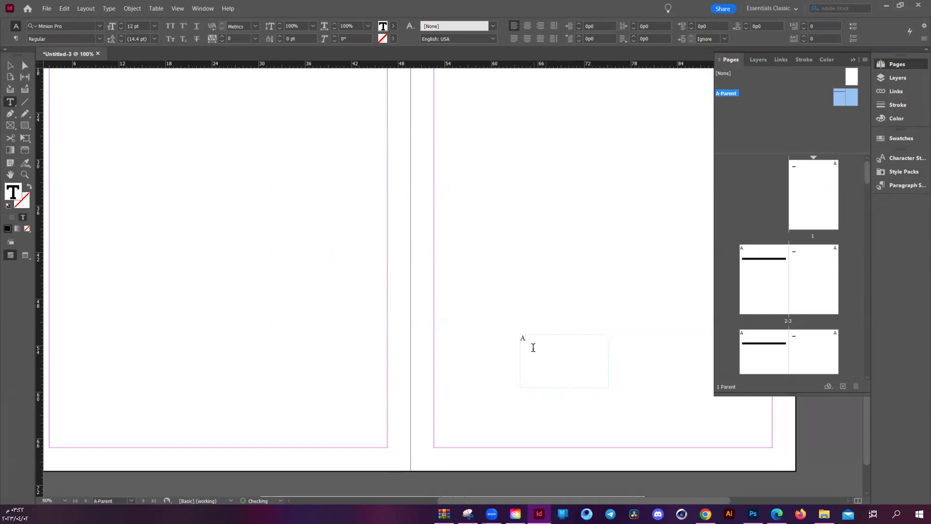
Set the font size of the page number marker to 33 pt.
scroll(462, 344, "down", 1)
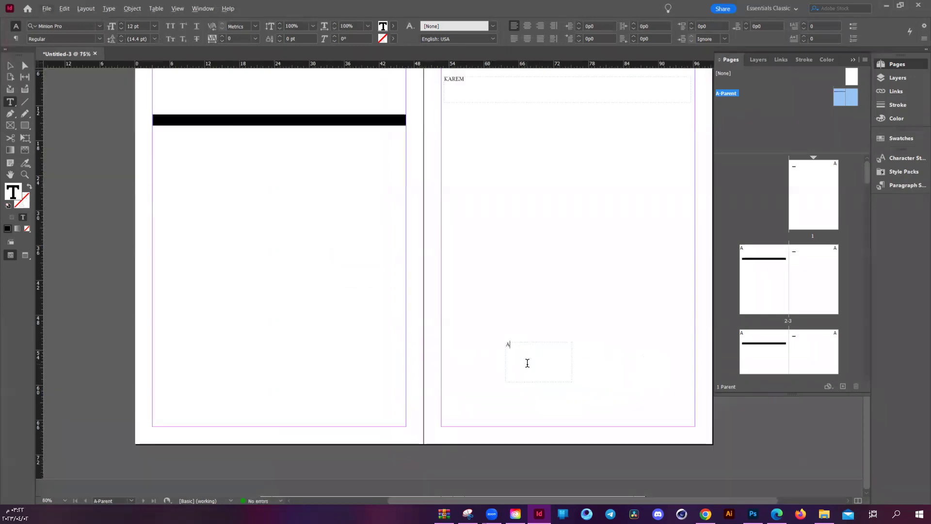
key("ctrl+a")
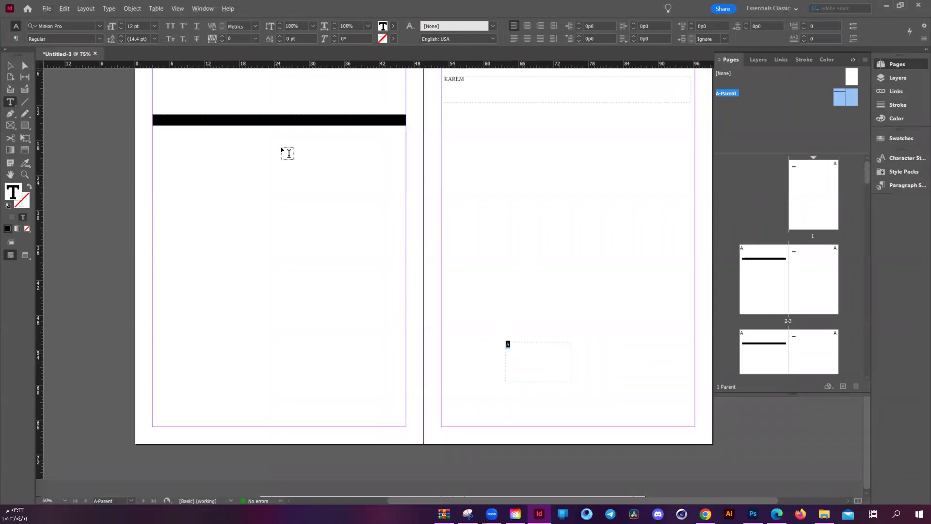
left_click(122, 23)
left_click(122, 24)
left_click(122, 24)
left_click(122, 24)
left_click(121, 23)
left_click(122, 23)
left_click(122, 24)
left_click(122, 24)
left_click(122, 24)
left_click(121, 23)
left_click(122, 24)
left_click(122, 23)
left_click(122, 23)
left_click(121, 24)
left_click(122, 24)
left_click(122, 24)
left_click(122, 24)
left_click(122, 24)
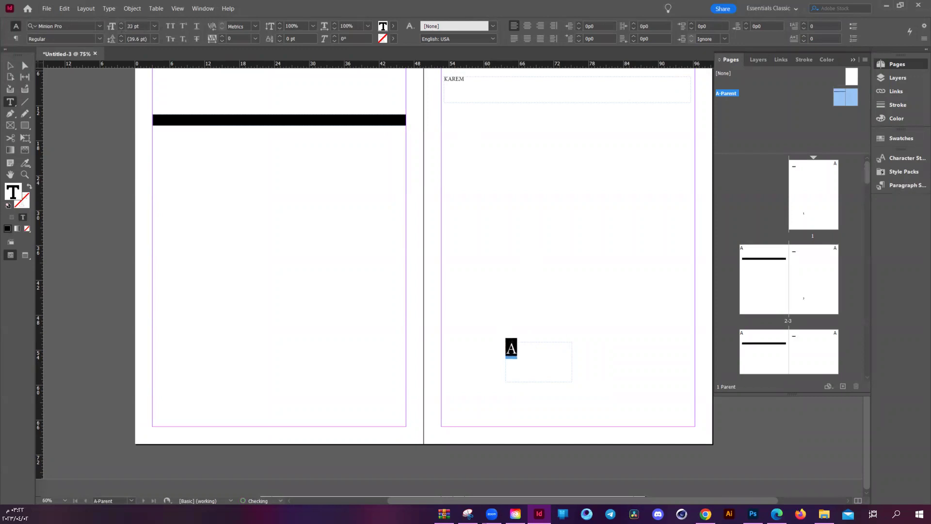
Move the page number frame down so it straddles the bottom margin near the middle of the right-hand parent page.
left_click(25, 67)
key("ctrl+equal")
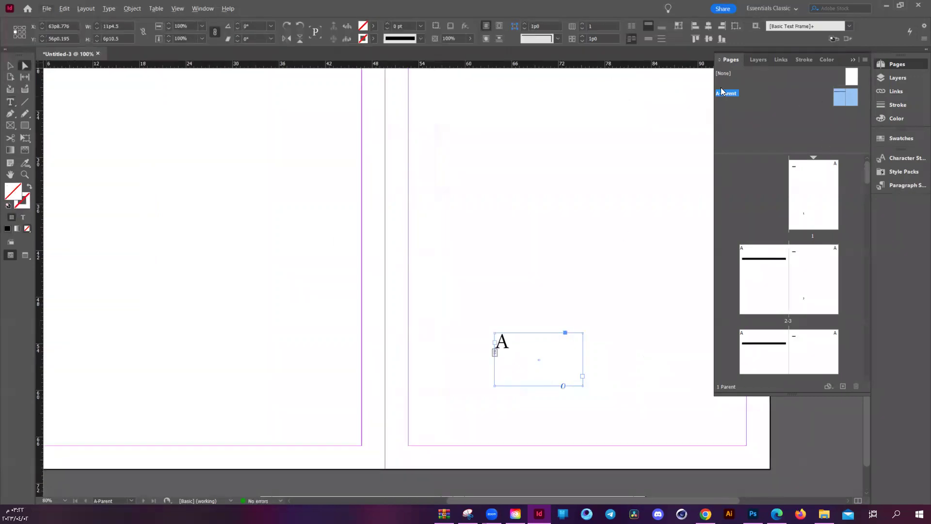
left_click_drag(511, 339, 572, 441)
left_click_drag(571, 434, 569, 421)
Browse the right-hand document pages from 1 to 11 and examine the automatic page number at the bottom of each.
double_click(815, 215)
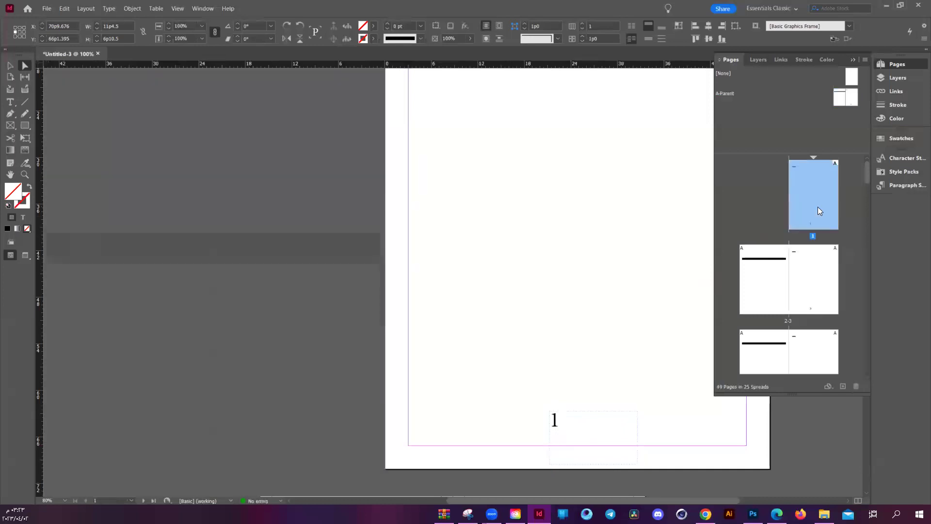
left_click(821, 286)
double_click(821, 286)
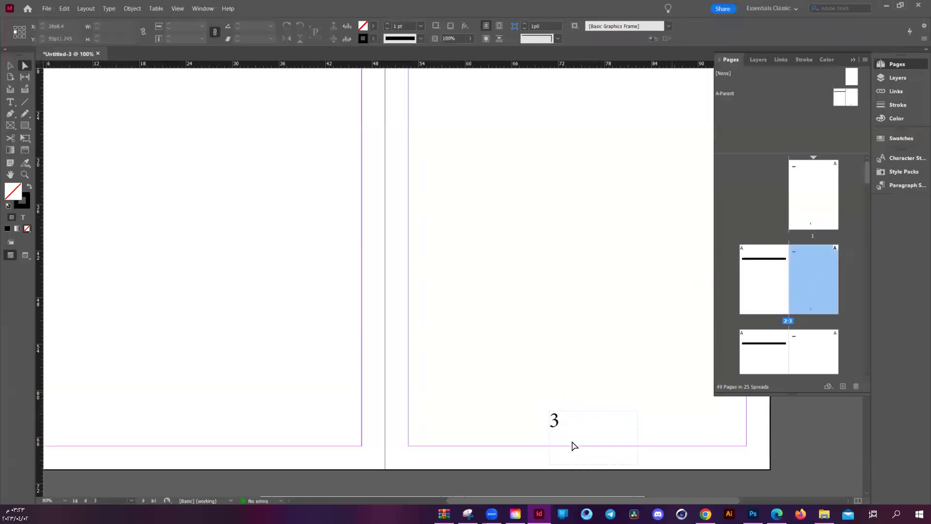
double_click(815, 350)
double_click(800, 361)
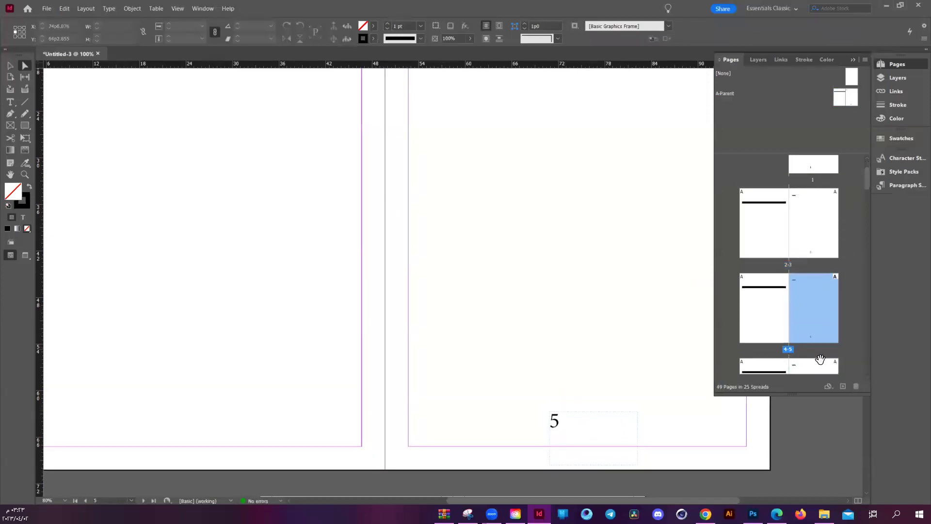
double_click(811, 353)
double_click(812, 353)
scroll(343, 359, "down", 2)
scroll(422, 406, "up", 2)
scroll(422, 401, "up", 1)
scroll(424, 396, "down", 3)
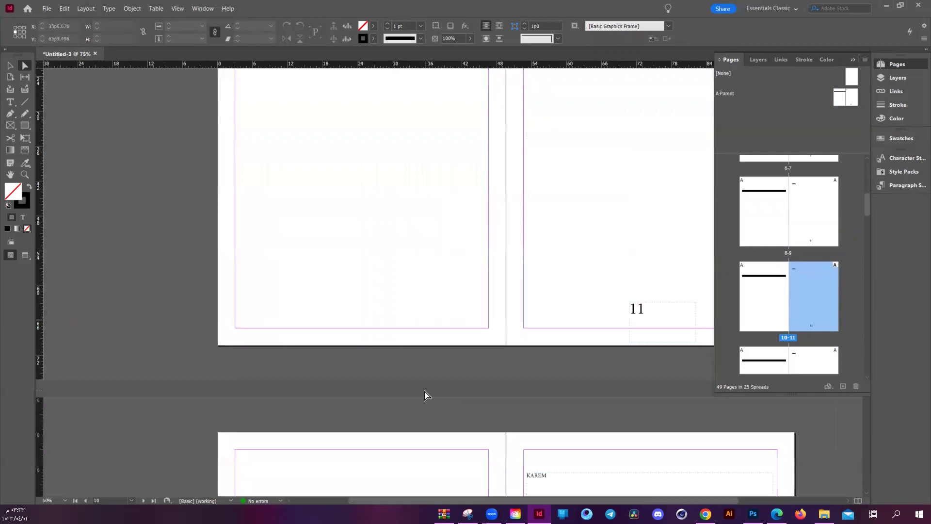
scroll(812, 195, "up", 4)
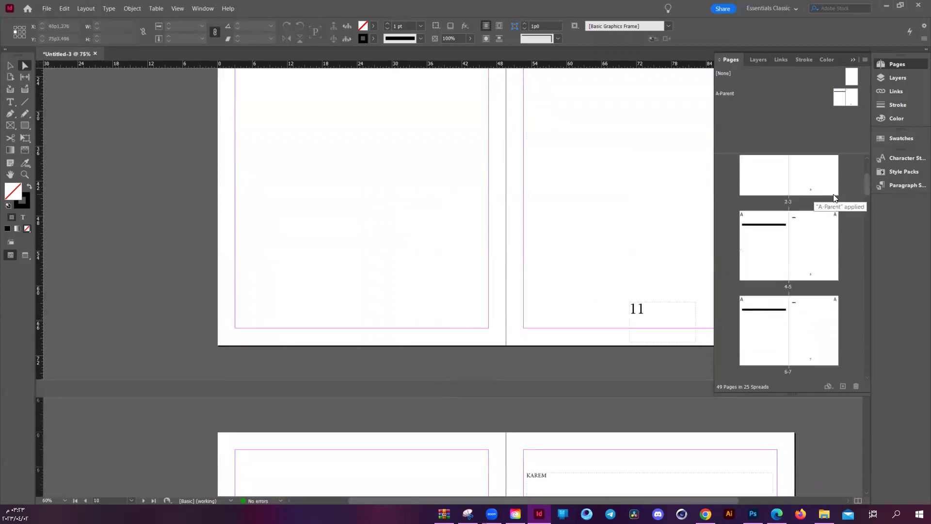
scroll(866, 170, "down", 4)
scroll(827, 194, "down", 2)
double_click(828, 194)
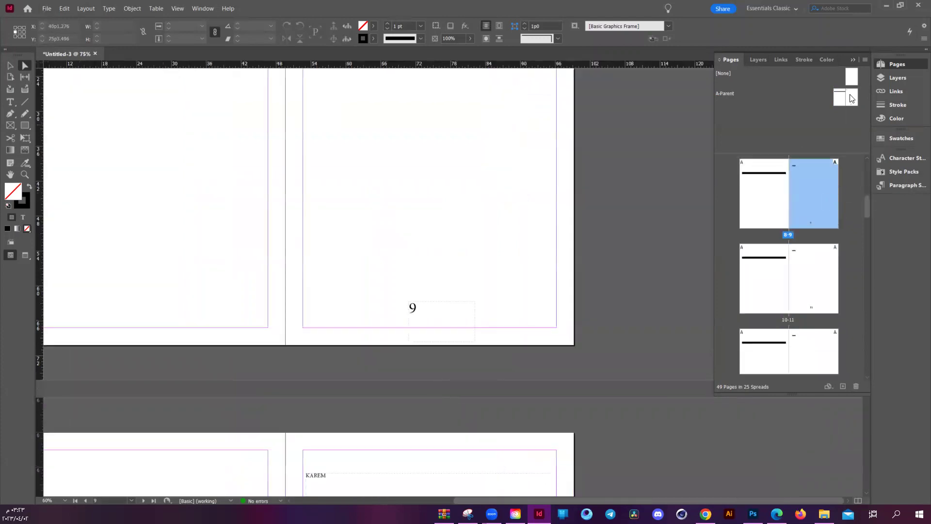
Reopen the A-Parent spread and select the page number frame on its right-hand page.
left_click(718, 94)
double_click(730, 96)
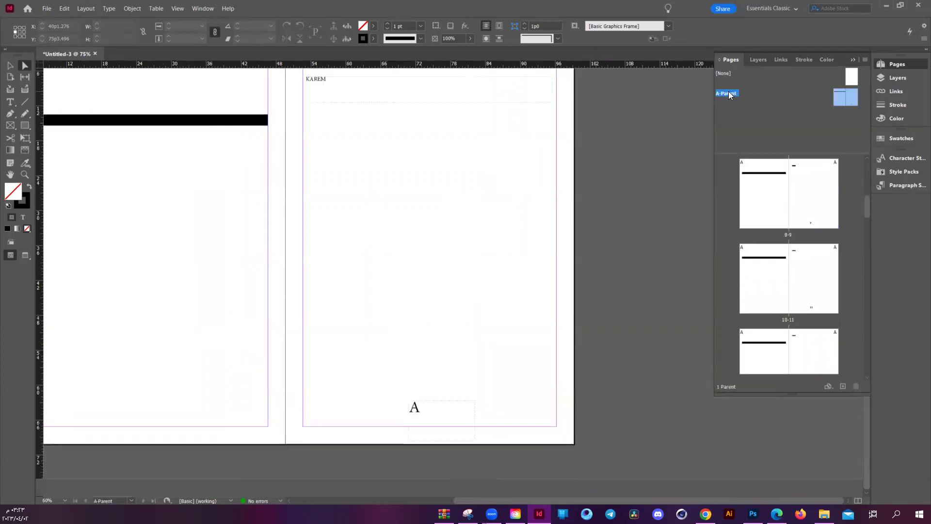
left_click(416, 414)
scroll(529, 412, "left", 5)
left_click_drag(732, 411, 514, 425)
key("Escape")
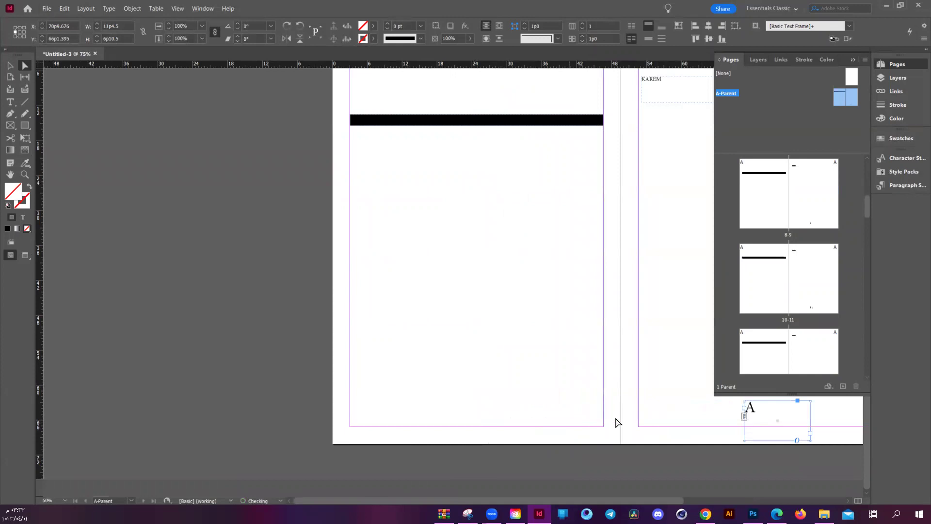
Center the page number marker horizontally within its text frame.
scroll(514, 422, "right", 5)
scroll(426, 416, "up", 1)
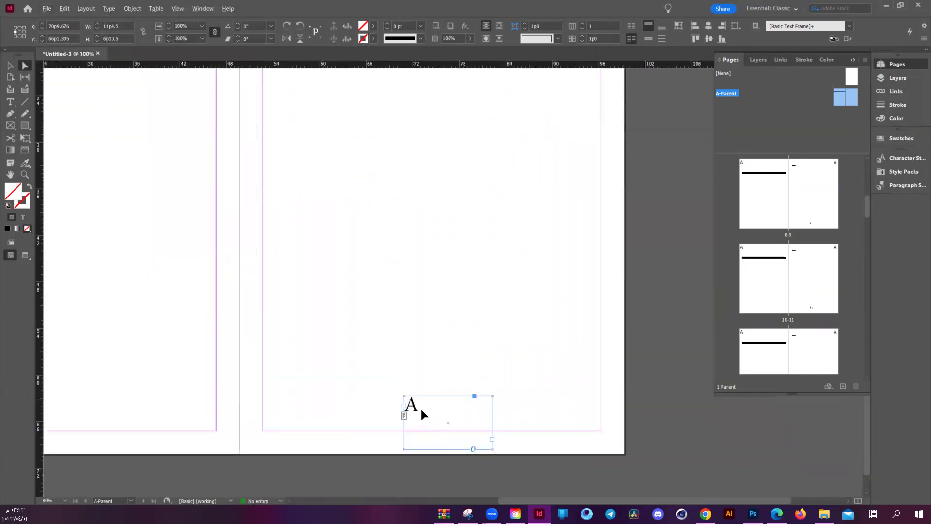
double_click(415, 410)
key("ctrl+a")
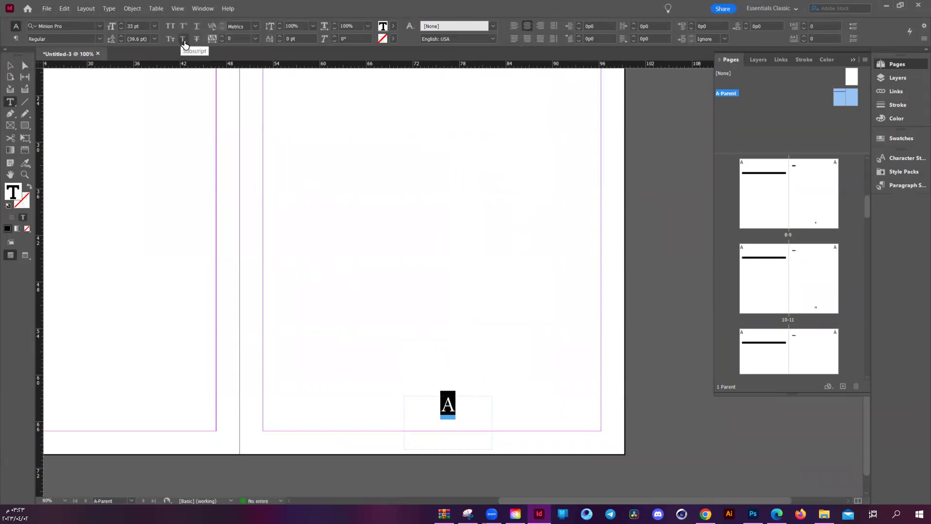
Change the font of the page number marker to Poppins (OTF).
left_click(103, 24)
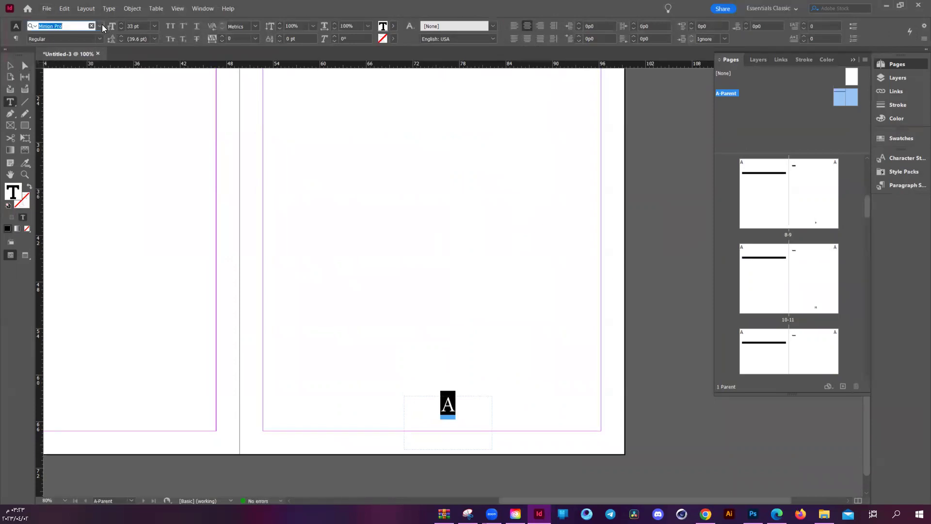
key("BackSpace")
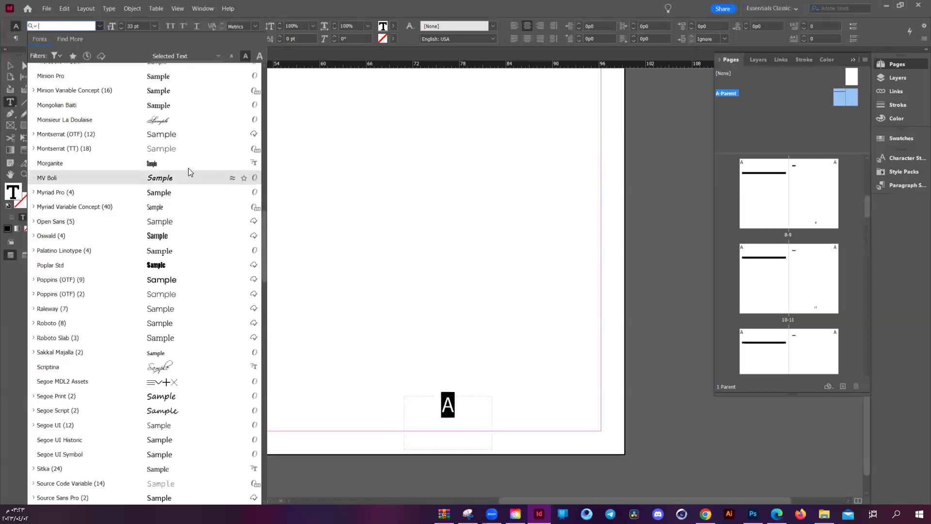
left_click(183, 280)
left_click(285, 52)
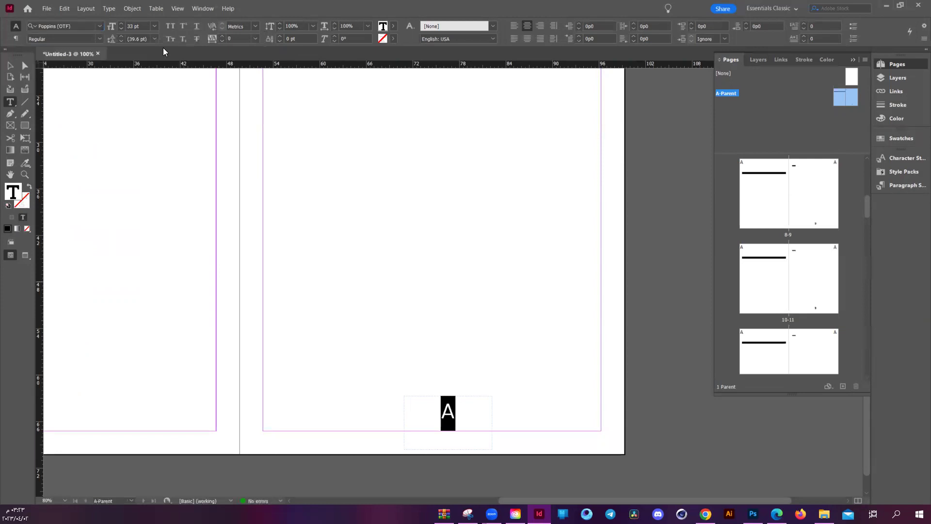
Try inserting a paragraph symbol and a copyright symbol after the page number marker, deleting each one again.
left_click(24, 65)
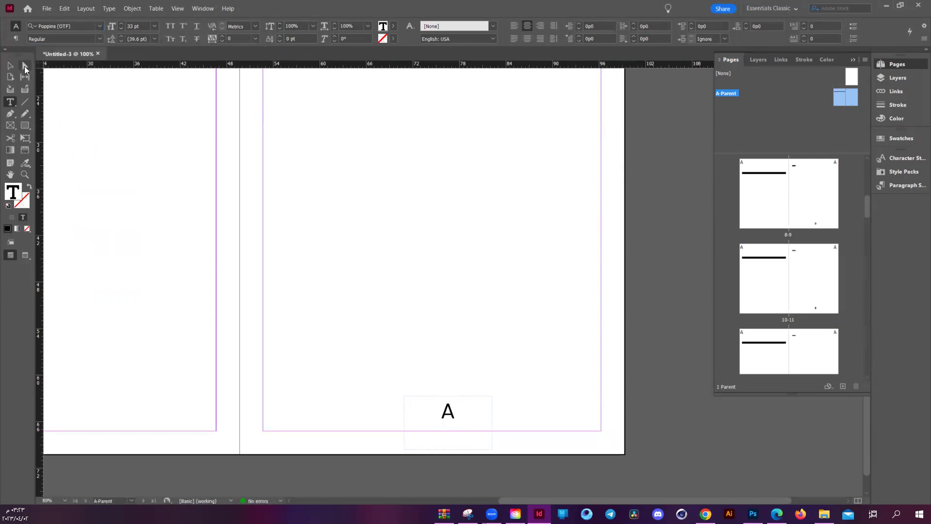
double_click(449, 412)
right_click(451, 415)
mouse_move(486, 306)
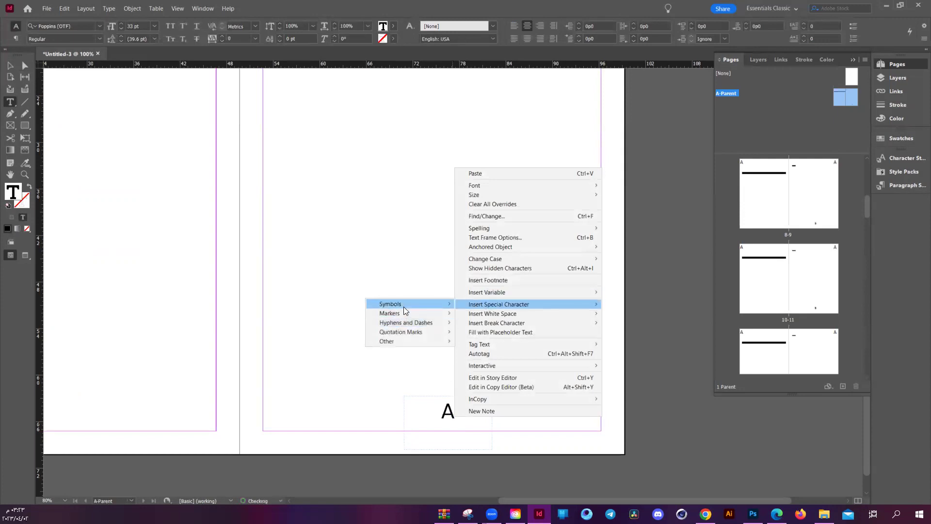
mouse_move(404, 313)
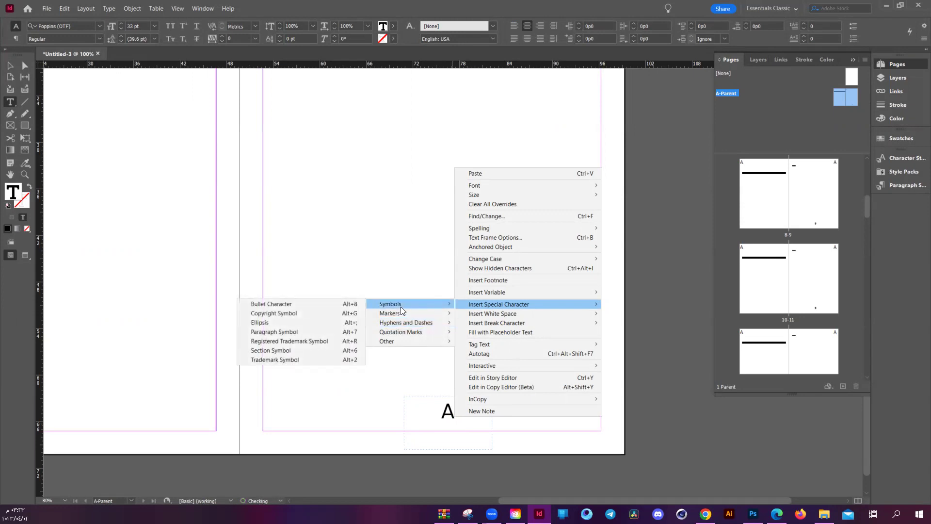
left_click(328, 334)
key("BackSpace")
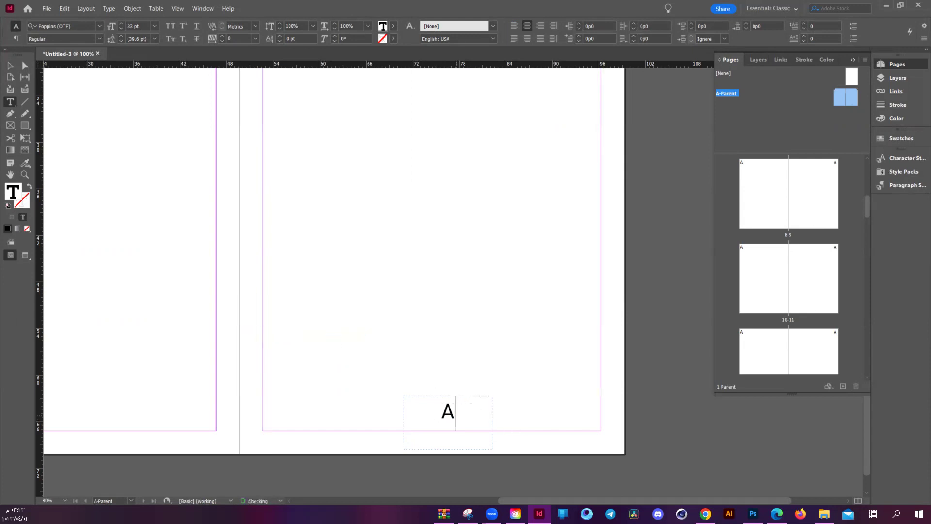
right_click(455, 417)
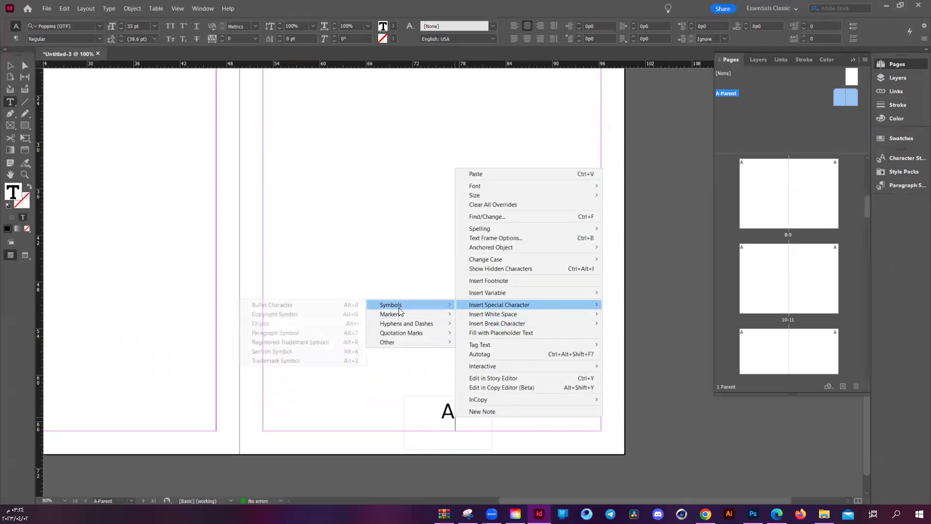
left_click(329, 316)
key("BackSpace")
Color the page number marker on A-Parent's right-hand page magenta with the swatch C=0 M=100 Y=0 K=0.
key("ctrl+minus")
key("ctrl+minus")
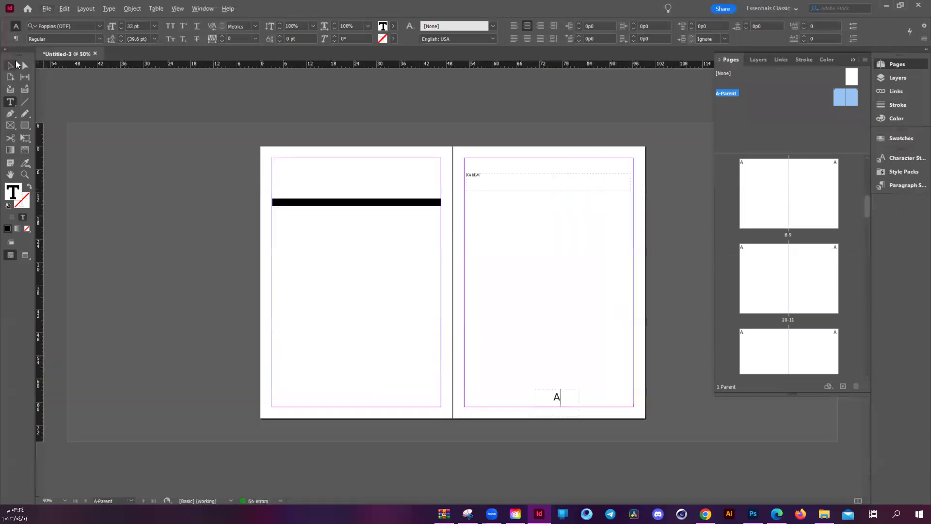
double_click(562, 395)
left_click(389, 28)
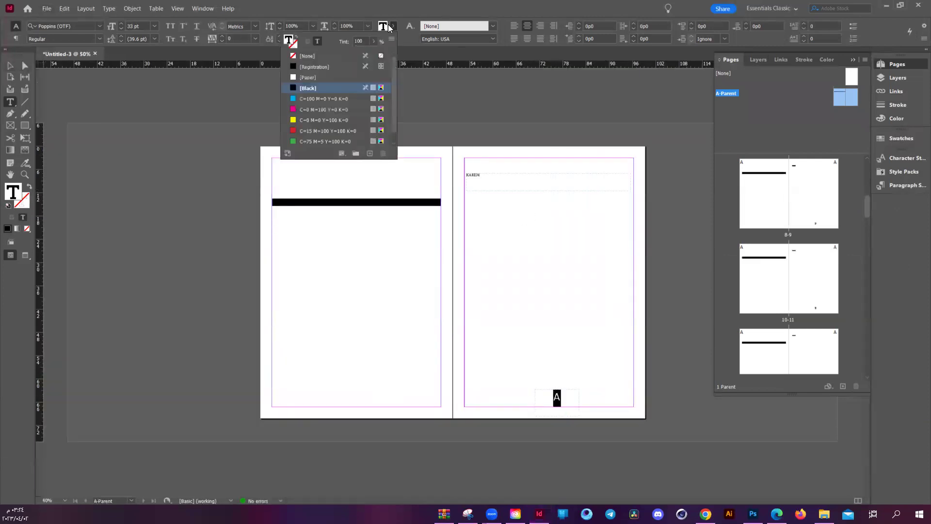
left_click(304, 108)
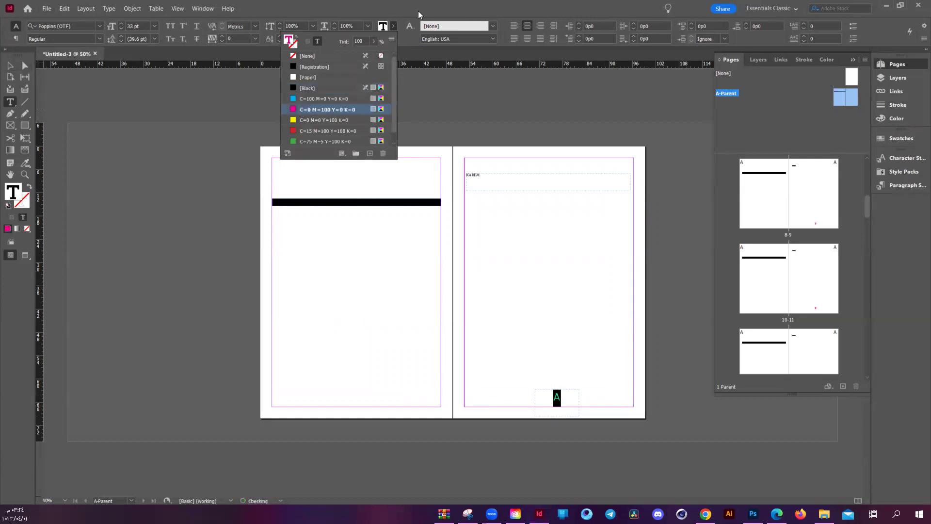
double_click(383, 29)
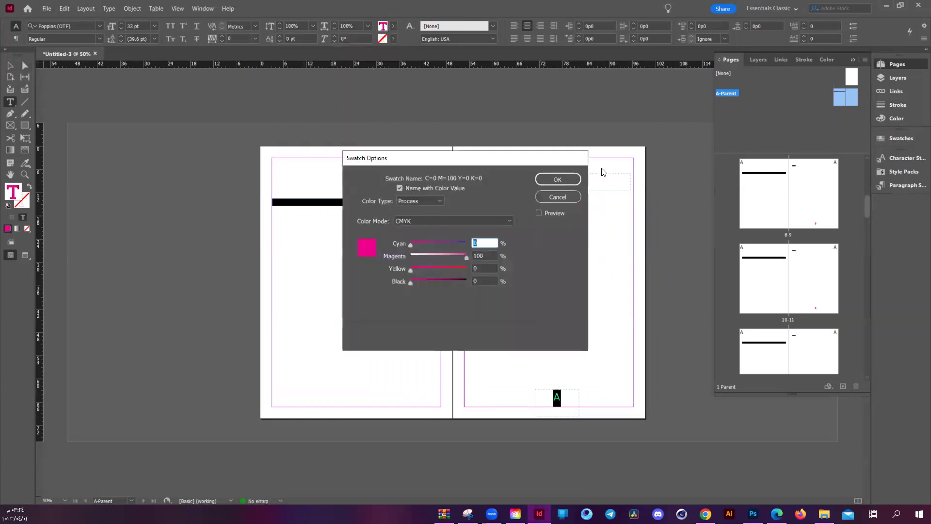
left_click(557, 180)
key("Escape")
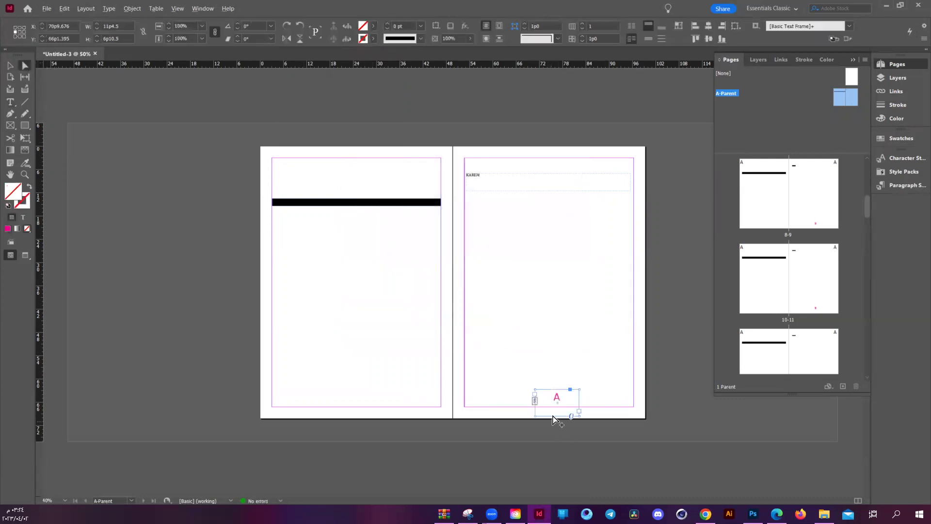
Duplicate the page number frame to the matching position at the bottom of A-Parent's left-hand page.
key("ctrl+1")
left_click_drag(613, 470, 191, 466)
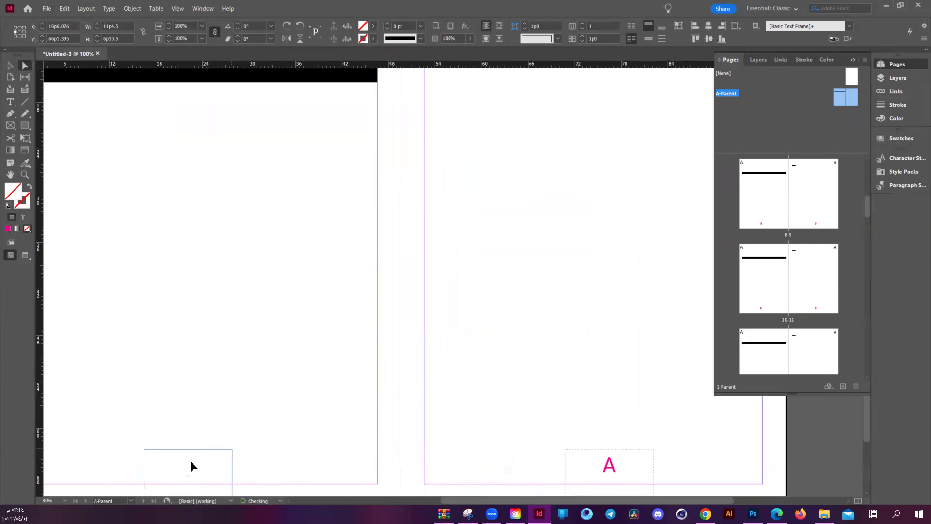
key("ctrl+alt+0")
key("ctrl+1")
key("ctrl+minus")
mouse_move(411, 440)
left_mouse_down()
mouse_move(456, 436)
mouse_move(410, 446)
mouse_move(424, 445)
left_mouse_up()
left_click(453, 416)
key("ctrl+z")
left_click(485, 316)
Open page 9 and examine the automatic page numbers on its spread and the following spreads.
key("ctrl+minus")
key("ctrl+minus")
key("ctrl+minus")
key("ctrl+minus")
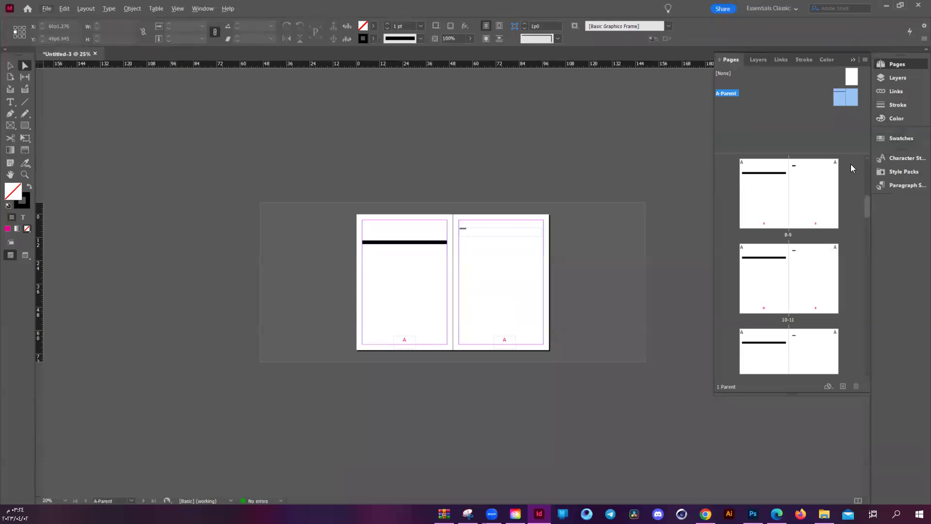
double_click(809, 207)
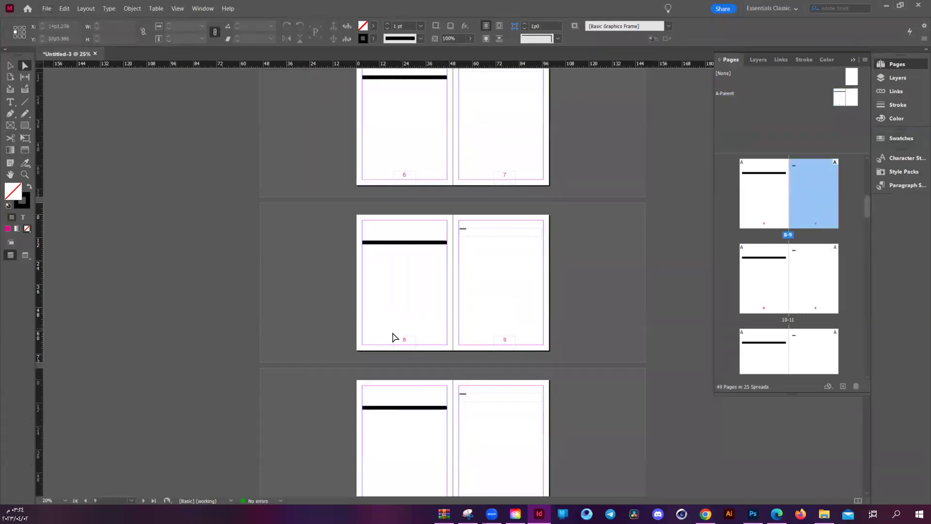
scroll(488, 357, "down", 1)
scroll(488, 454, "down", 5)
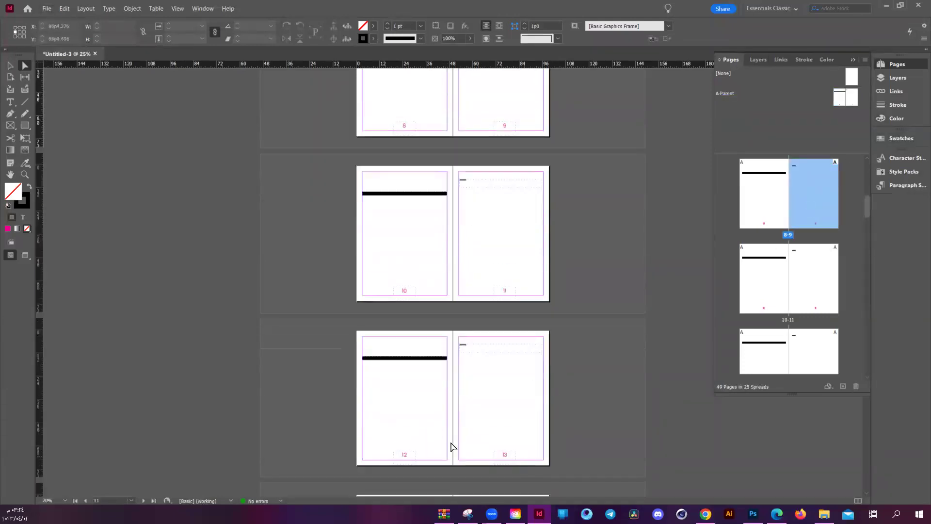
scroll(548, 454, "down", 6)
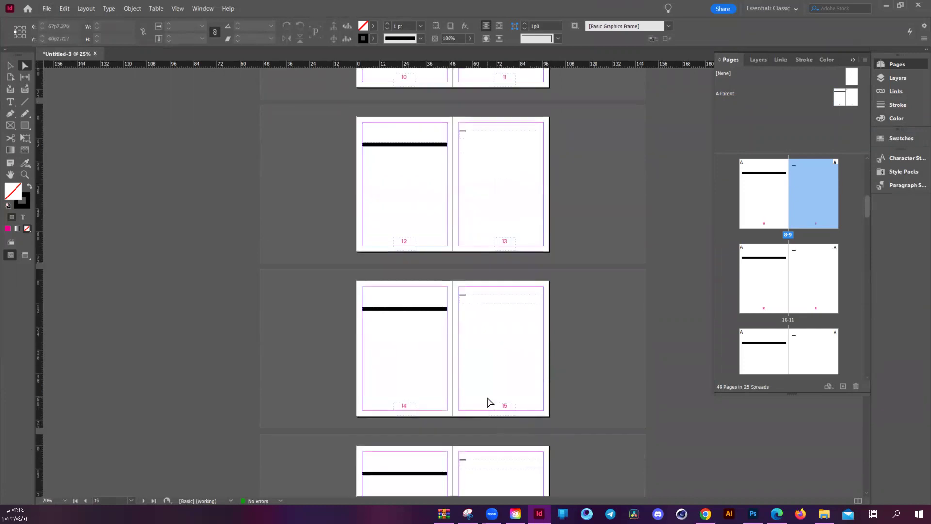
scroll(443, 333, "up", 1)
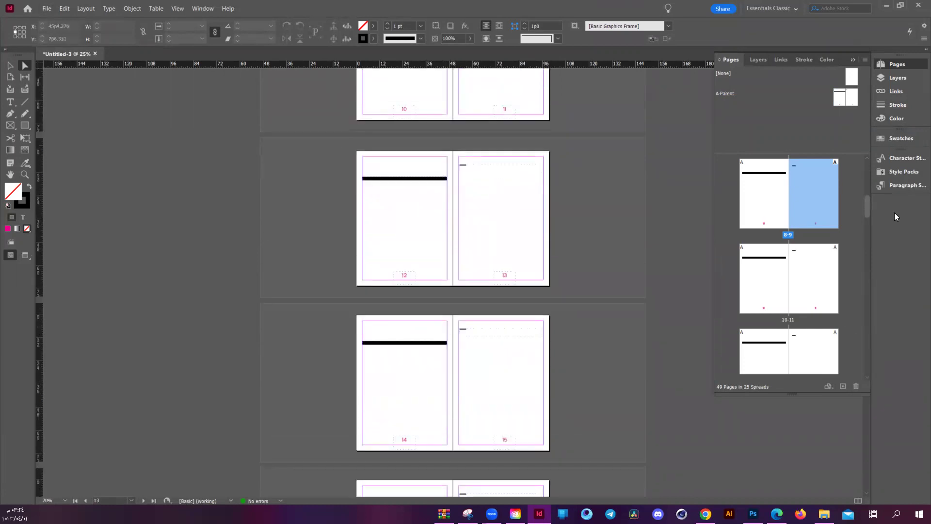
Try adding another text frame with a current page number marker in the middle of A-Parent's right-hand page, deleting it again.
left_click_drag(864, 206, 868, 160)
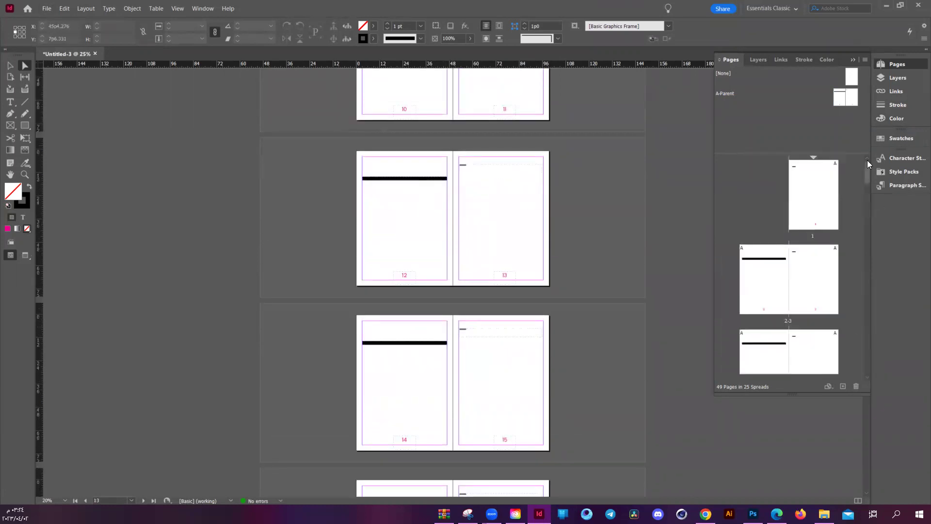
double_click(727, 94)
key("ctrl+equal")
key("alt+t")
key("Escape")
key("t")
left_click_drag(540, 280, 623, 341)
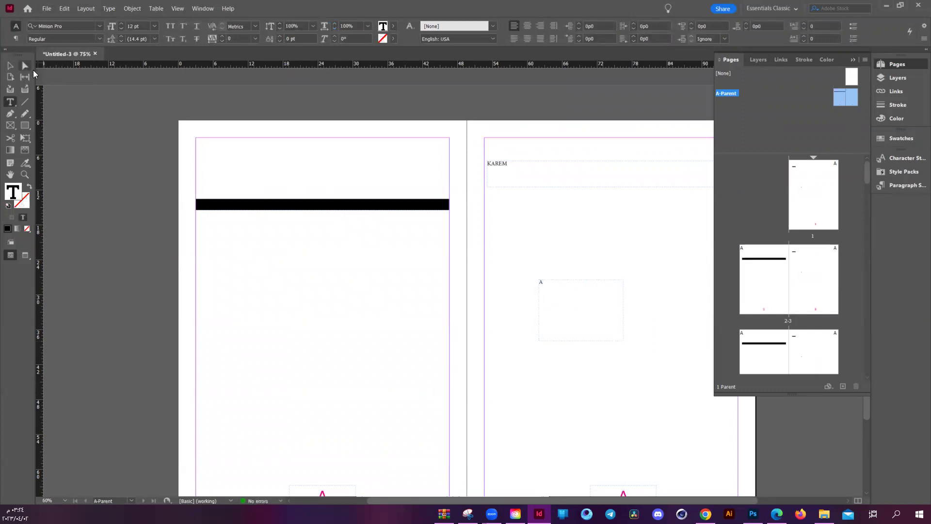
left_click(25, 66)
key("Delete")
key("ctrl+minus")
key("ctrl+minus")
key("ctrl+equal")
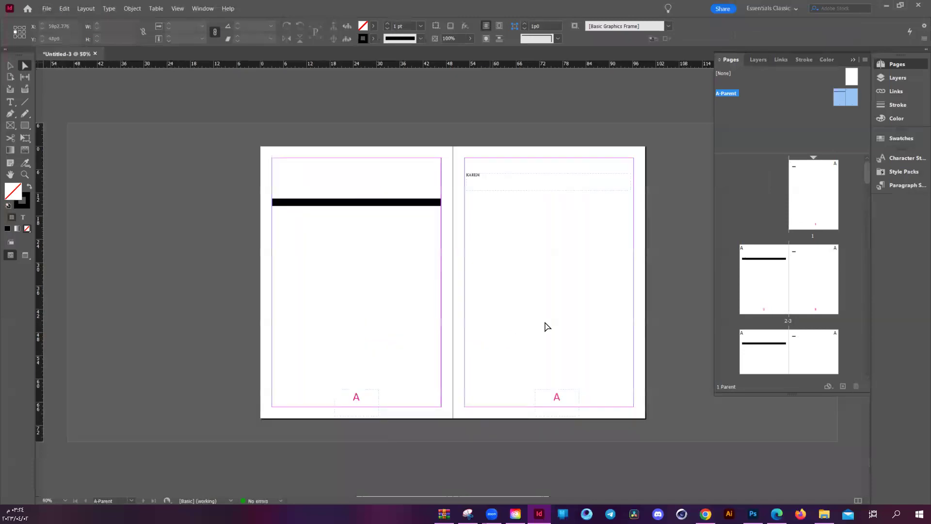
Check the page number on page 1 and return to the A-Parent spread.
double_click(811, 212)
scroll(531, 405, "down", 4)
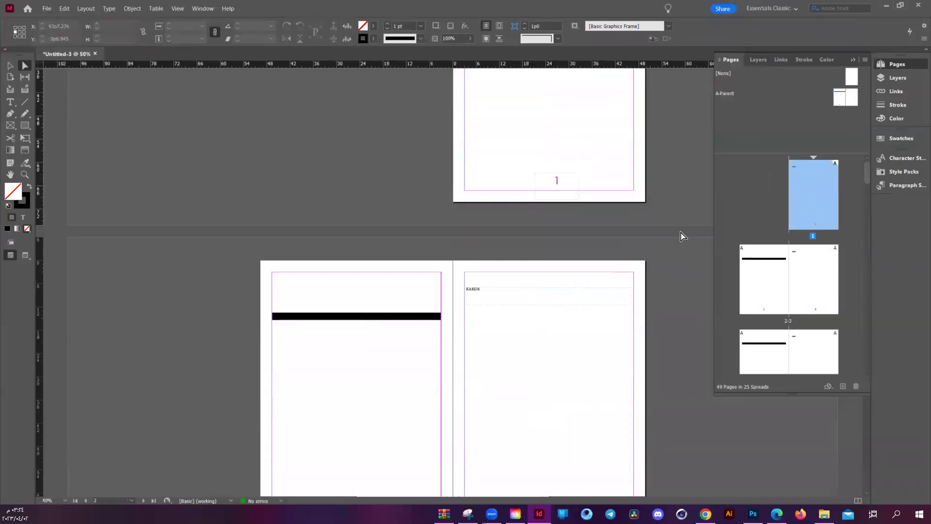
double_click(840, 100)
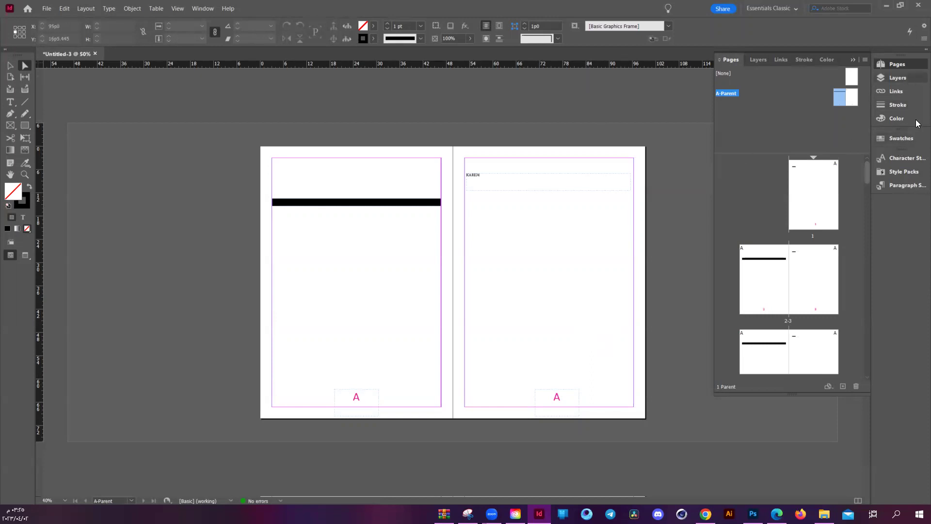
Examine the character styles, the style packs and the range of available window categories.
left_click(917, 162)
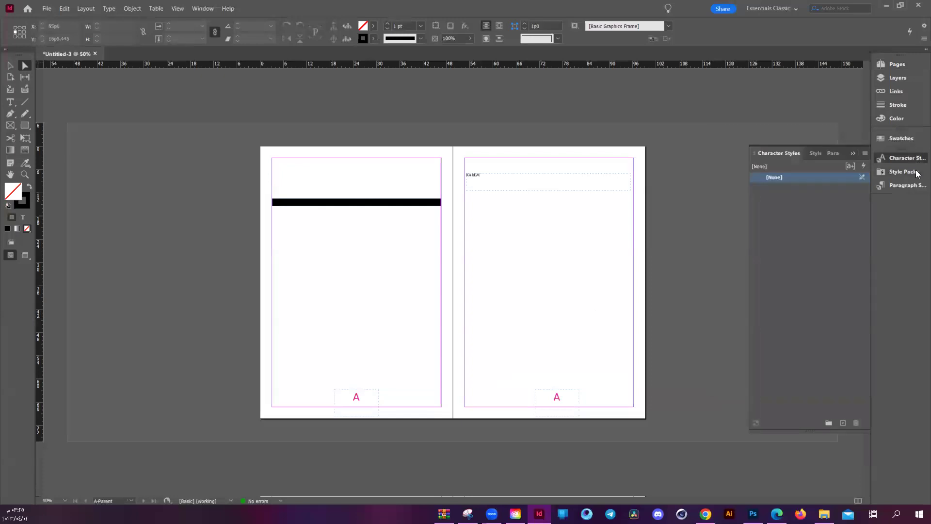
left_click(916, 172)
left_click(203, 8)
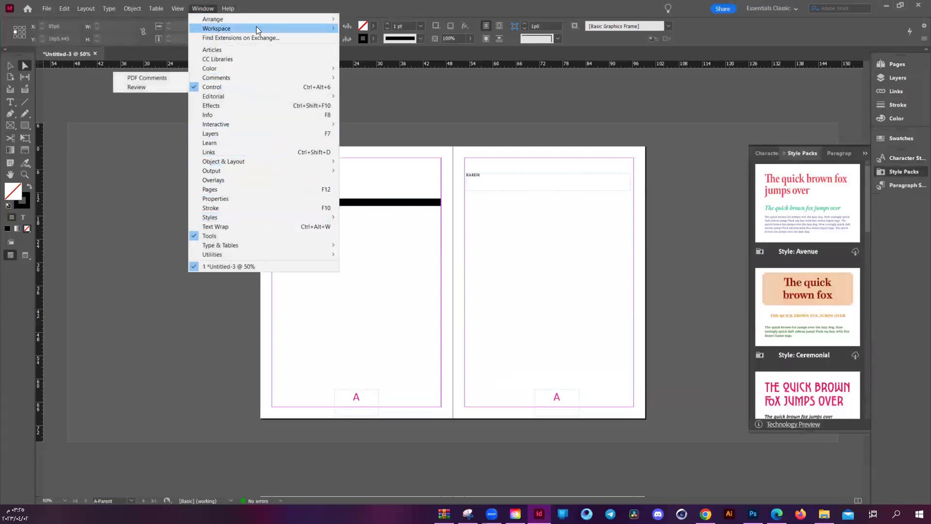
mouse_move(272, 82)
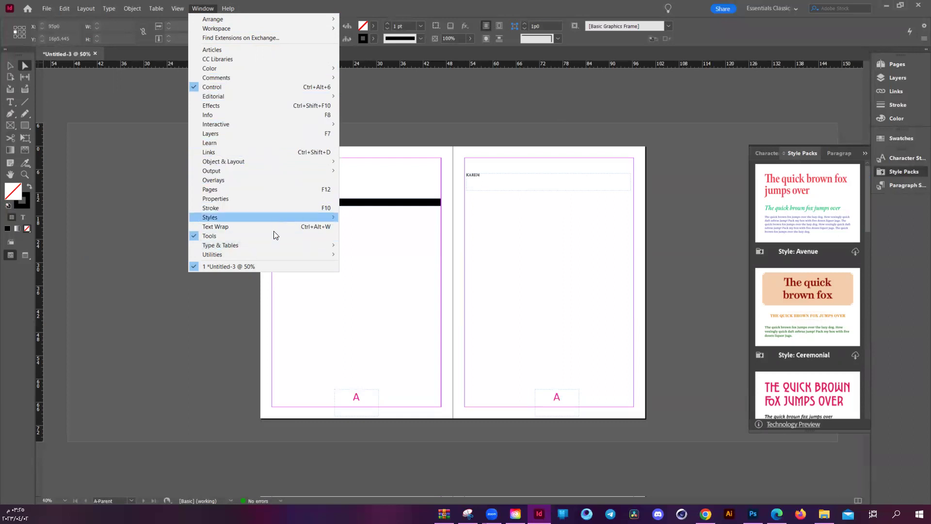
mouse_move(273, 245)
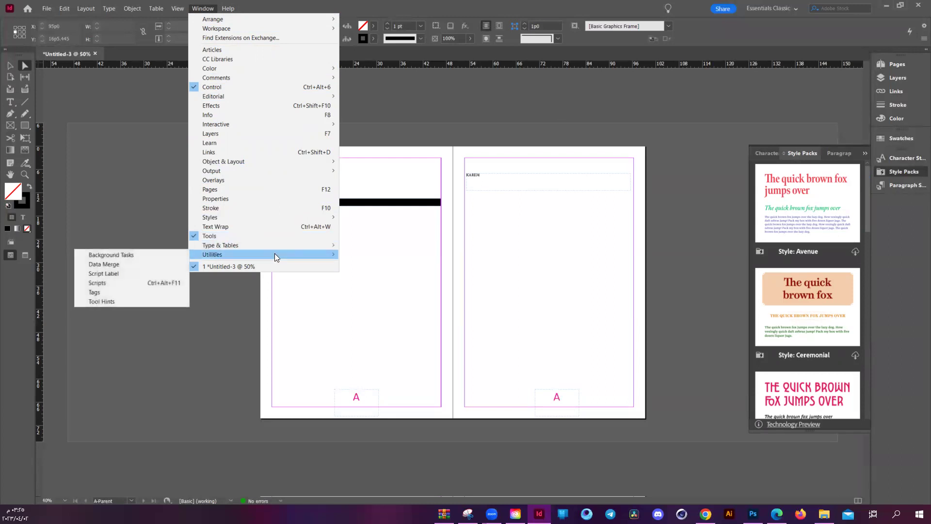
mouse_move(275, 161)
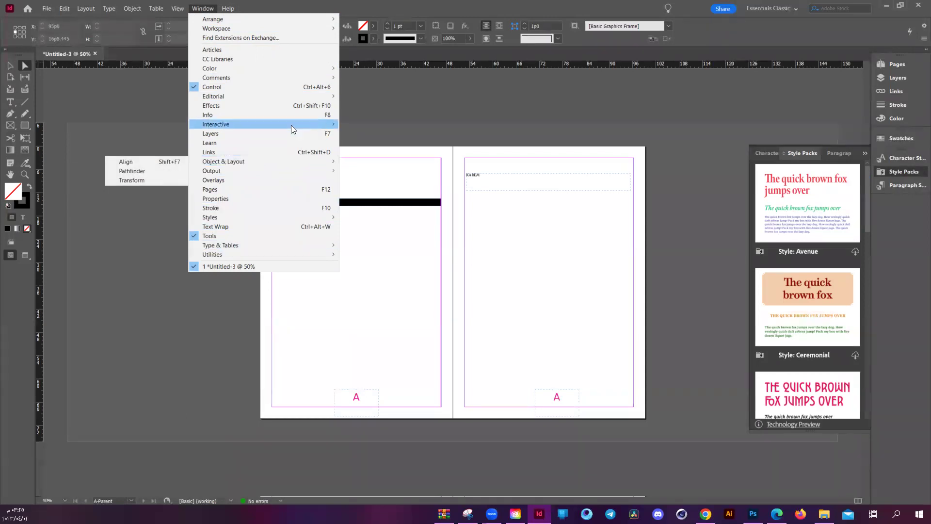
mouse_move(292, 127)
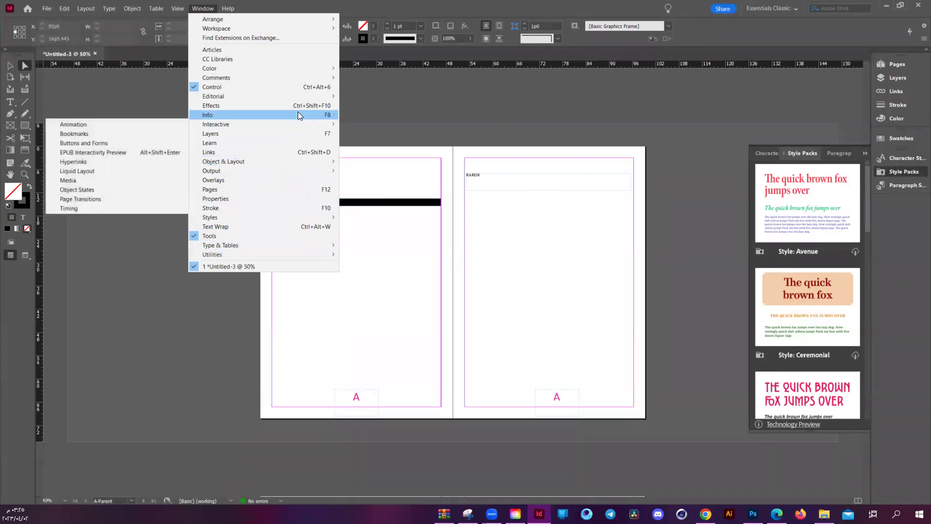
mouse_move(294, 97)
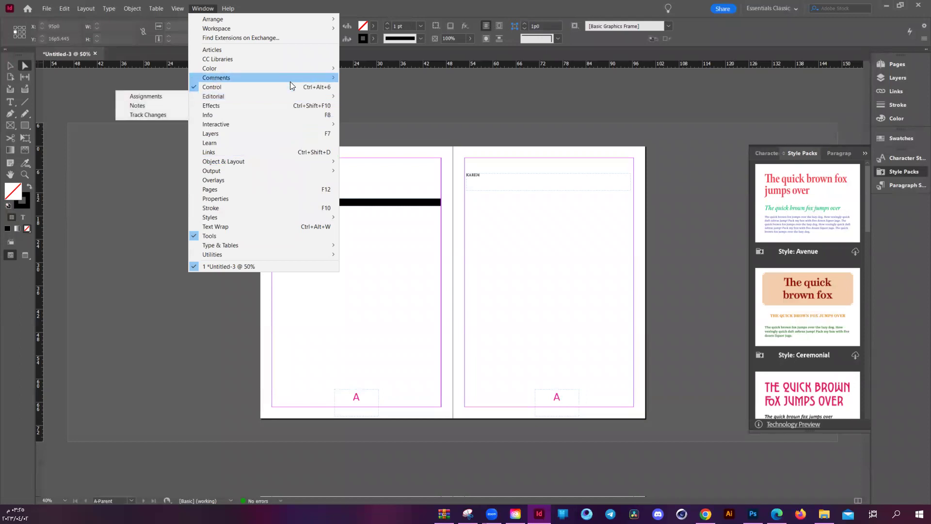
mouse_move(295, 72)
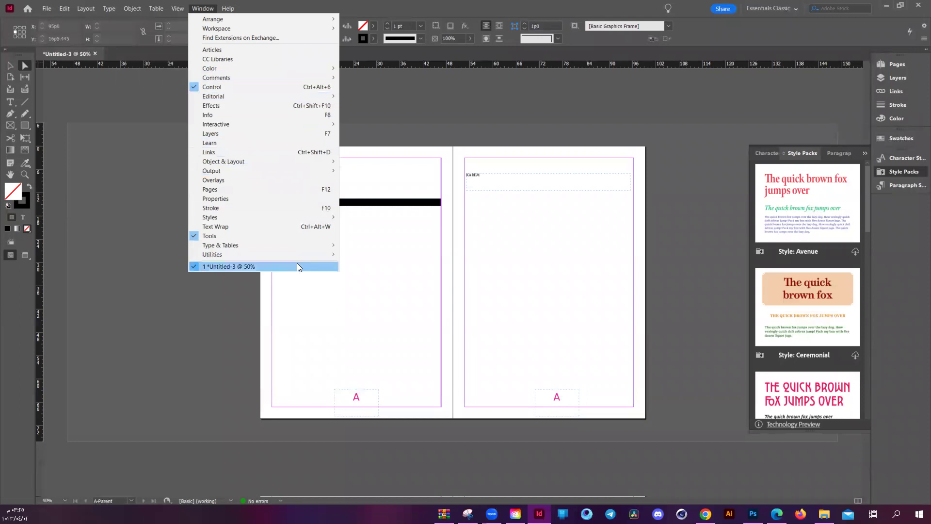
left_click(303, 249)
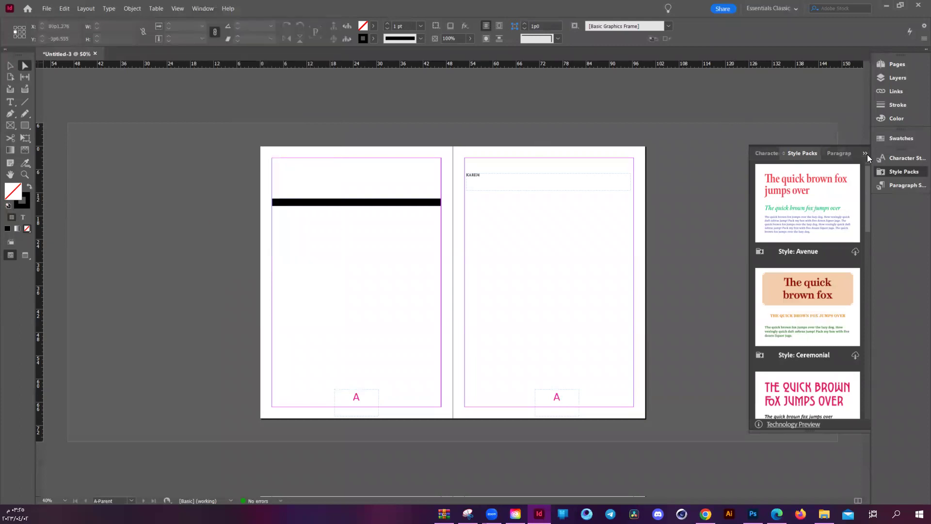
Review the paragraph styles and their commands, and check the style applied to the right-hand page number marker.
left_click(897, 172)
left_click(906, 186)
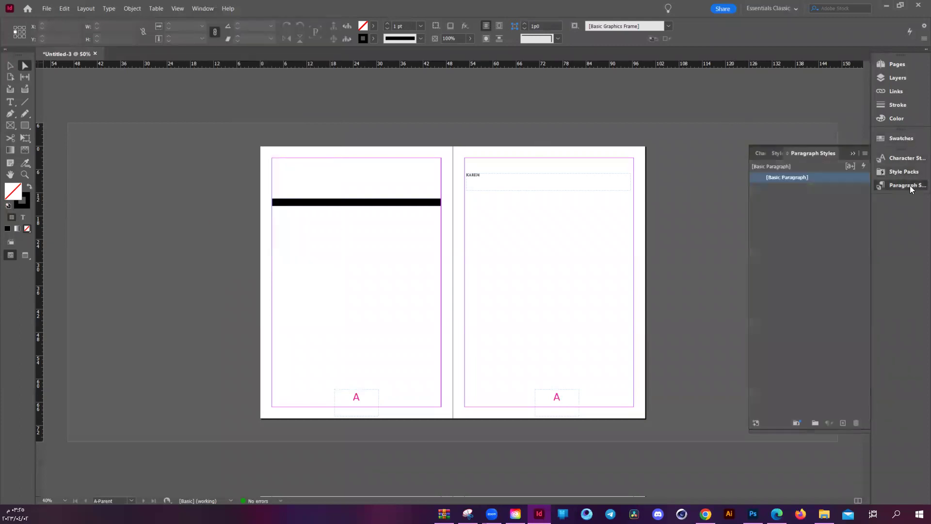
left_click(863, 154)
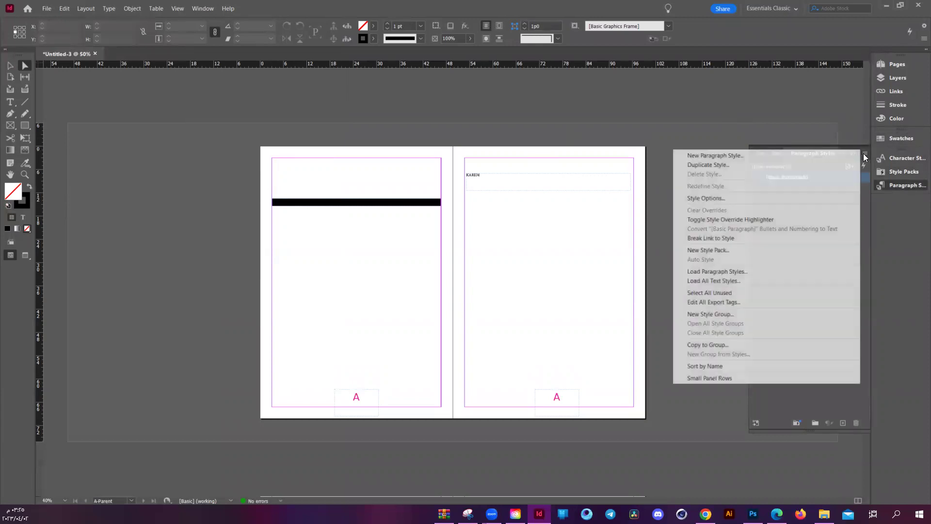
left_click(890, 335)
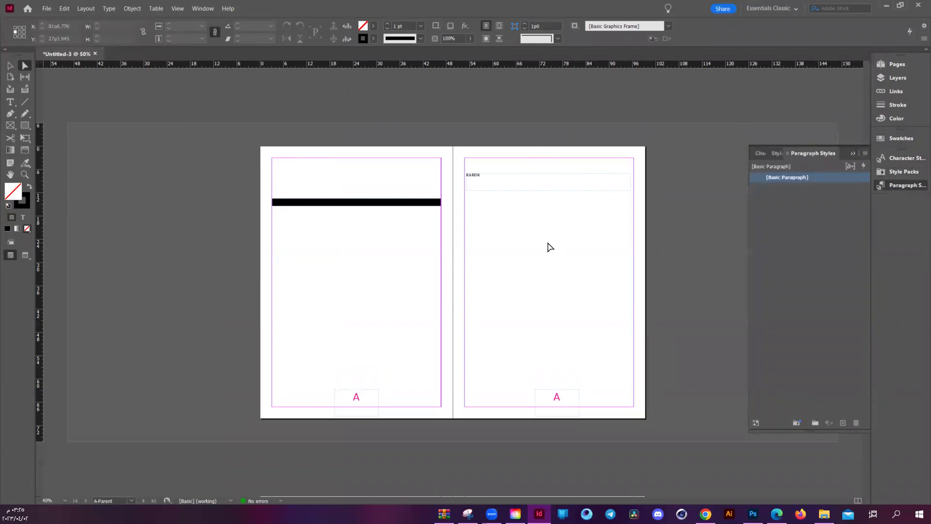
double_click(564, 408)
left_click(603, 307)
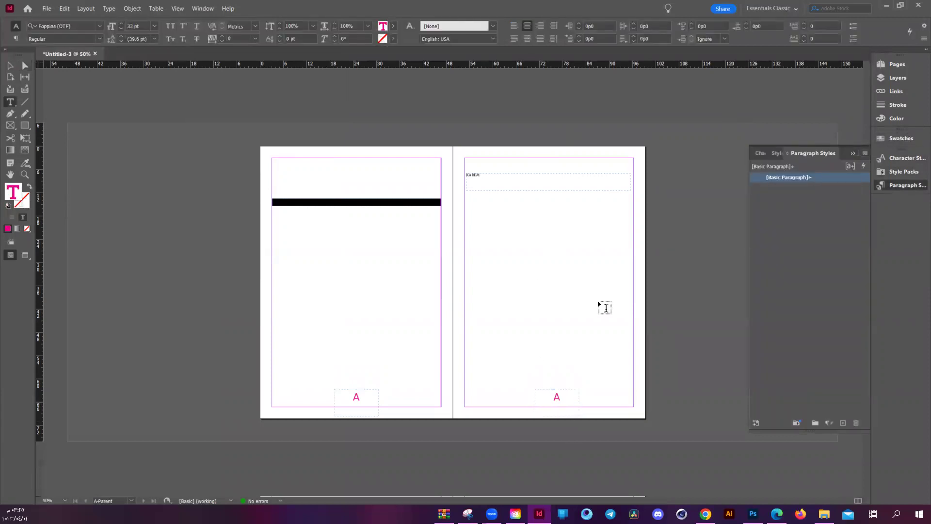
left_click(563, 404)
left_click(856, 151)
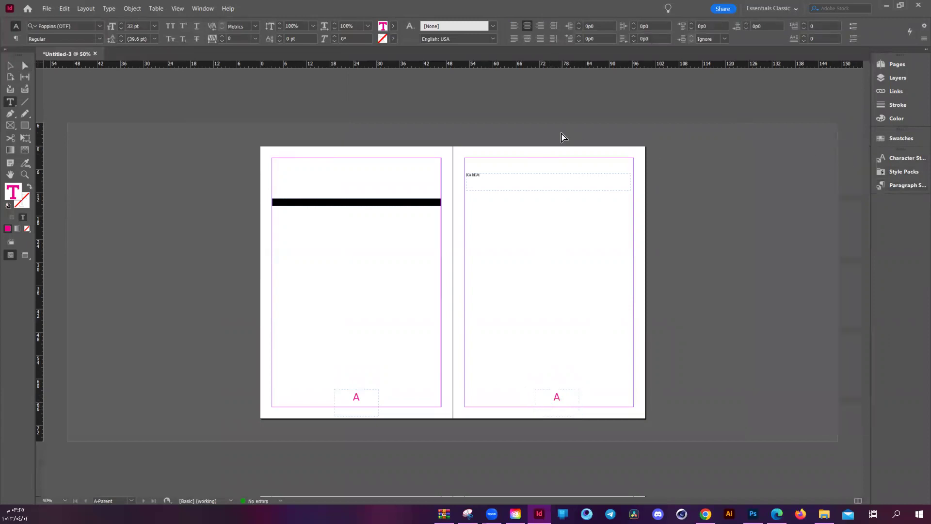
Select the page number marker on A-Parent's right-hand page and review the document's swatches and page list.
left_click(22, 67)
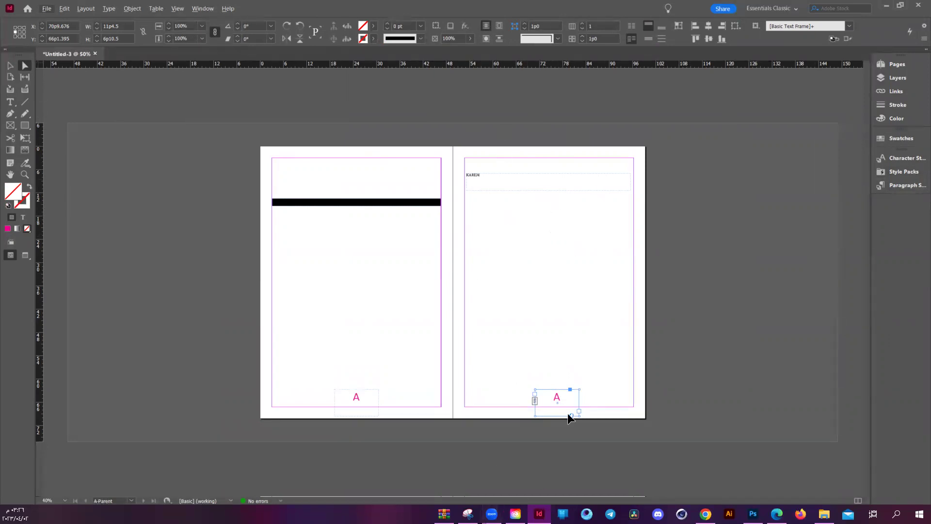
double_click(562, 397)
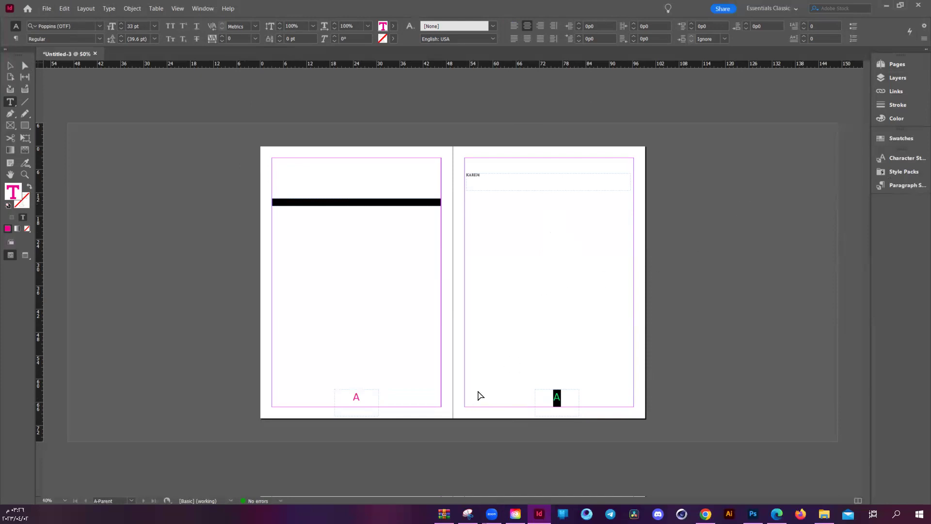
left_click(915, 140)
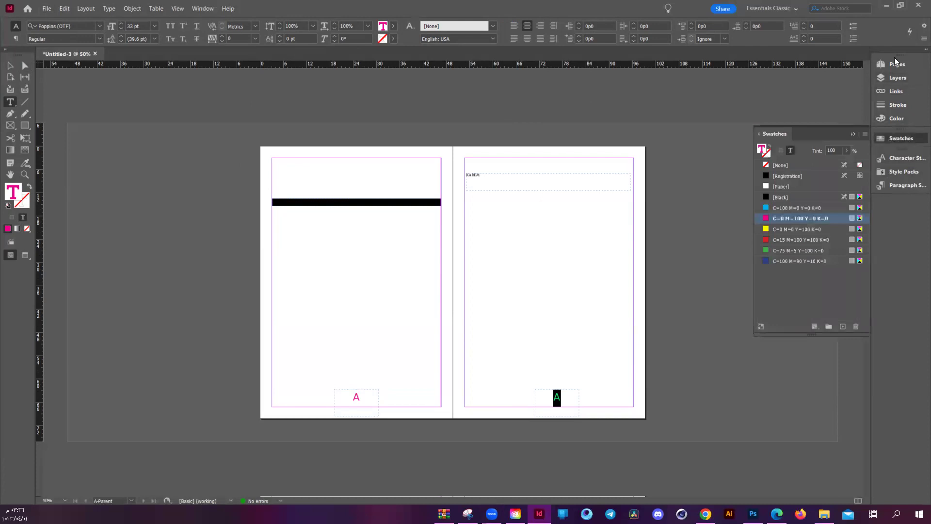
left_click(895, 63)
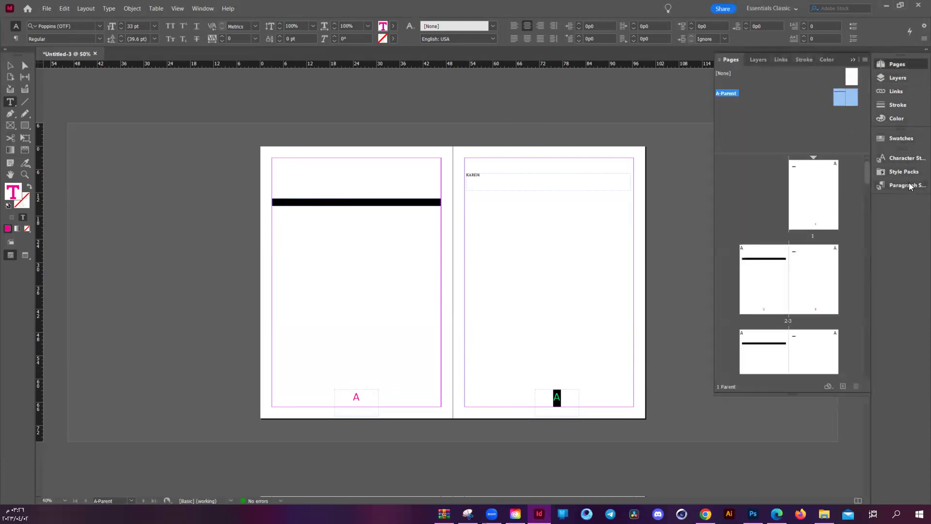
double_click(556, 397)
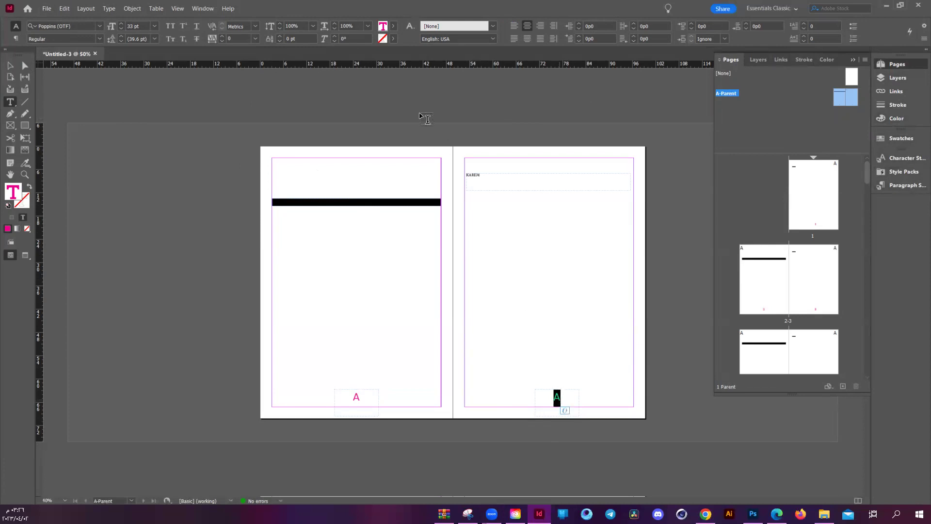
Hide the page list and deselect the page number marker on A-Parent's right-hand page.
left_click(853, 60)
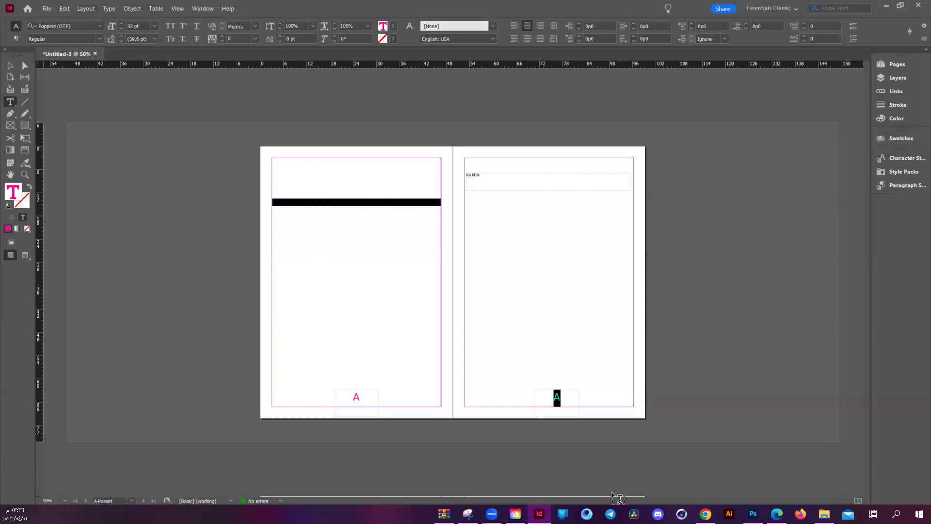
left_click(561, 403)
left_click(26, 63)
left_click(539, 333)
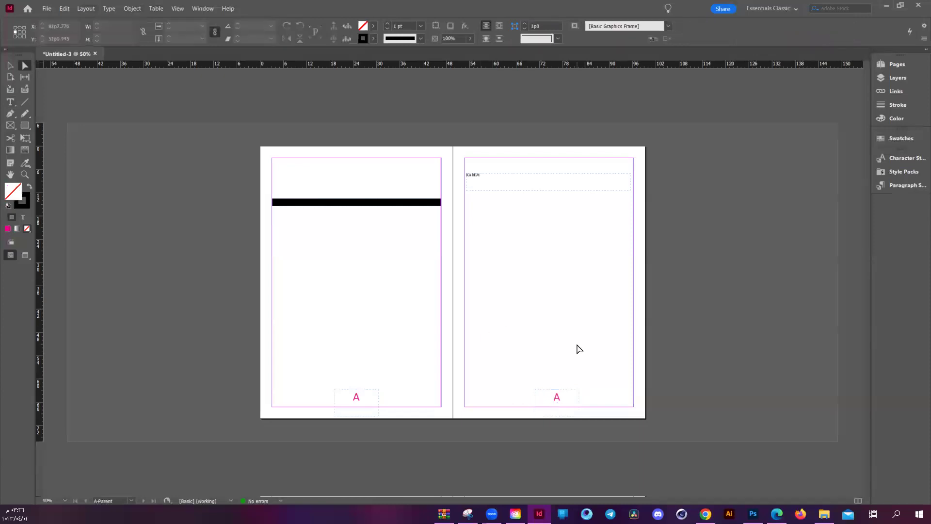
Draw an empty text frame about 24p6 by 16p0 in the middle of A-Parent's right-hand page and delete it.
double_click(564, 399)
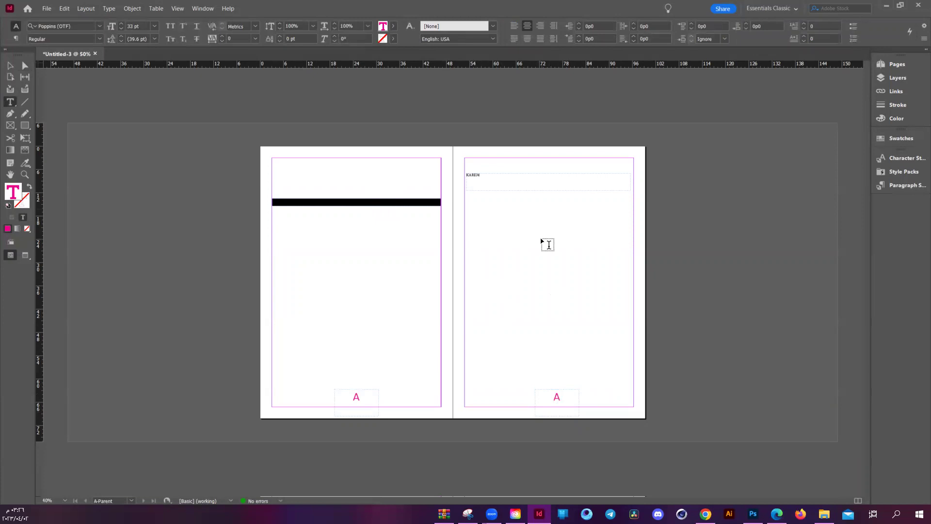
left_click_drag(503, 247, 599, 309)
left_click(25, 65)
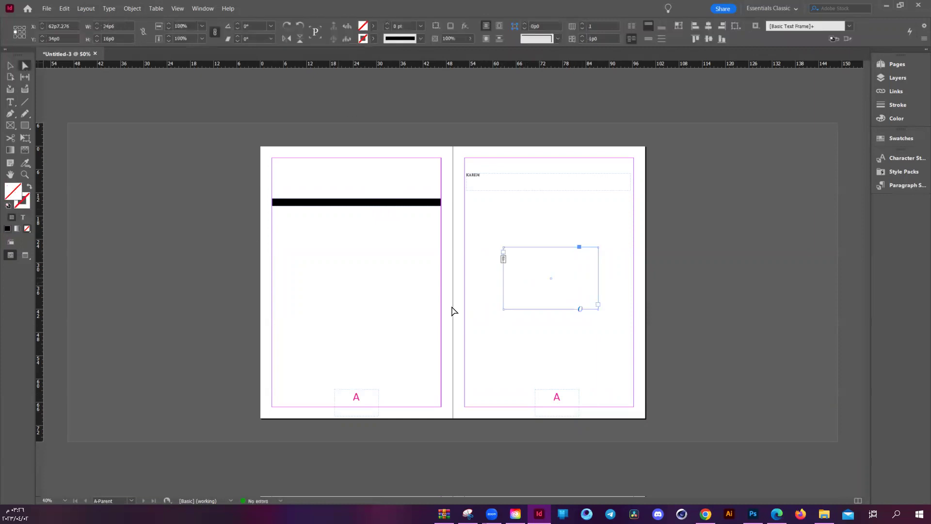
left_click_drag(506, 249, 507, 249)
key("Delete")
left_click(508, 254)
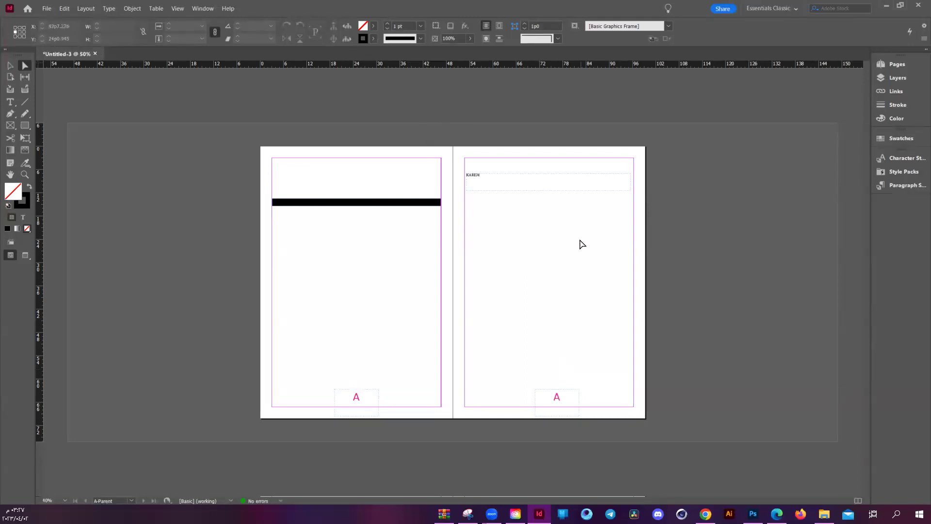
Go to page 1 and check the automatic page numbers across the first document spreads.
left_click(896, 64)
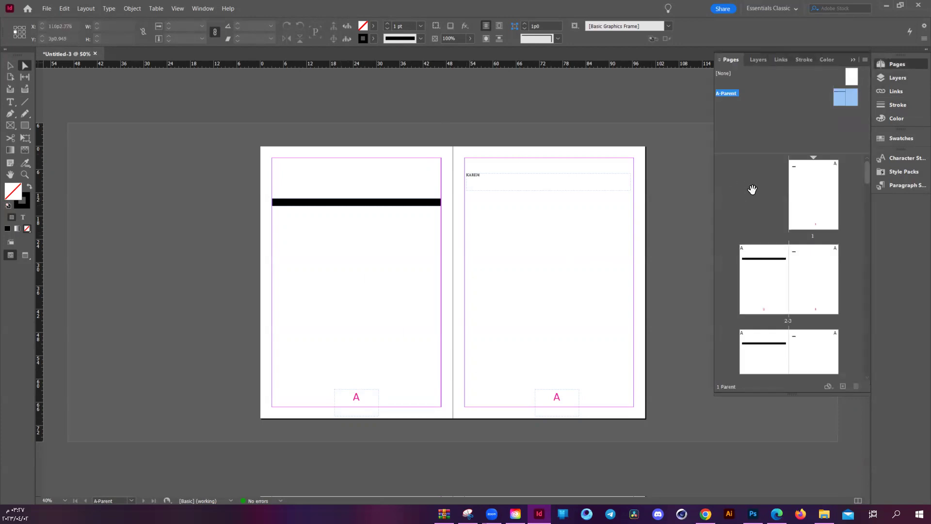
double_click(826, 208)
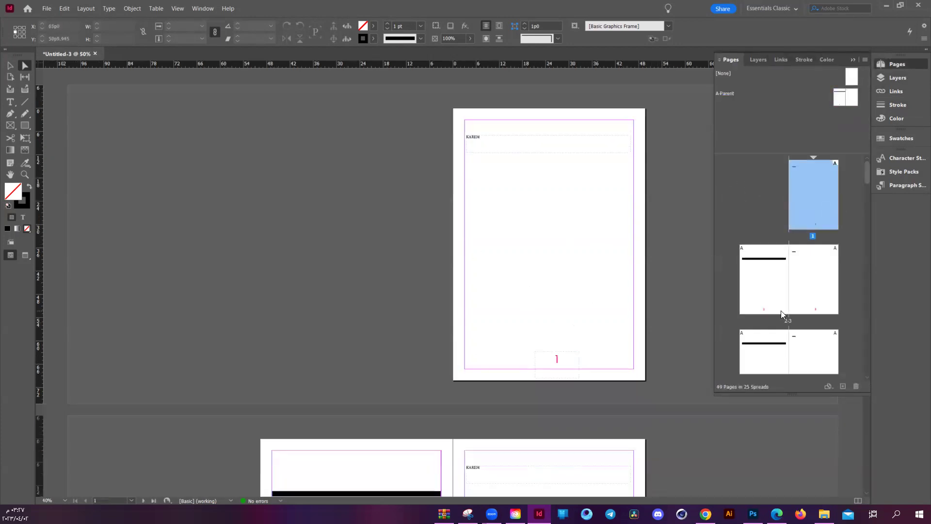
scroll(555, 418, "down", 10)
scroll(574, 423, "down", 15)
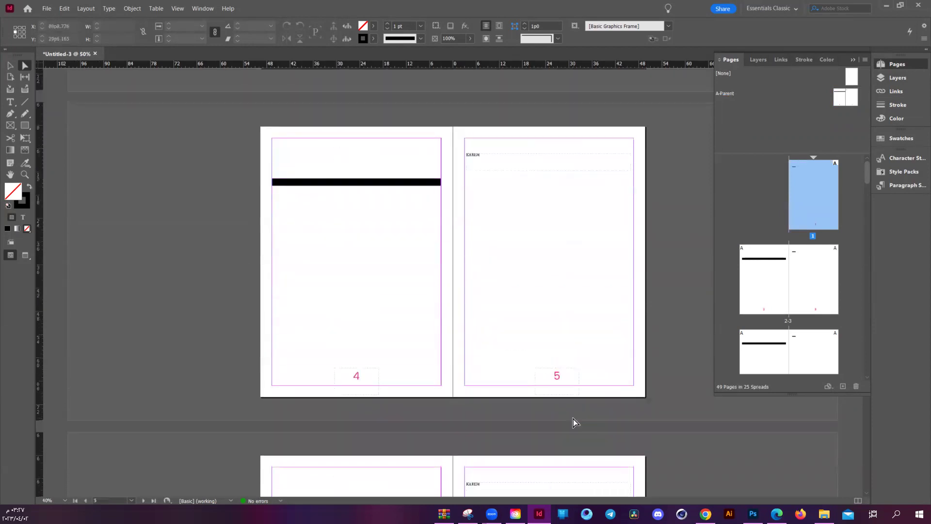
scroll(574, 423, "up", 4)
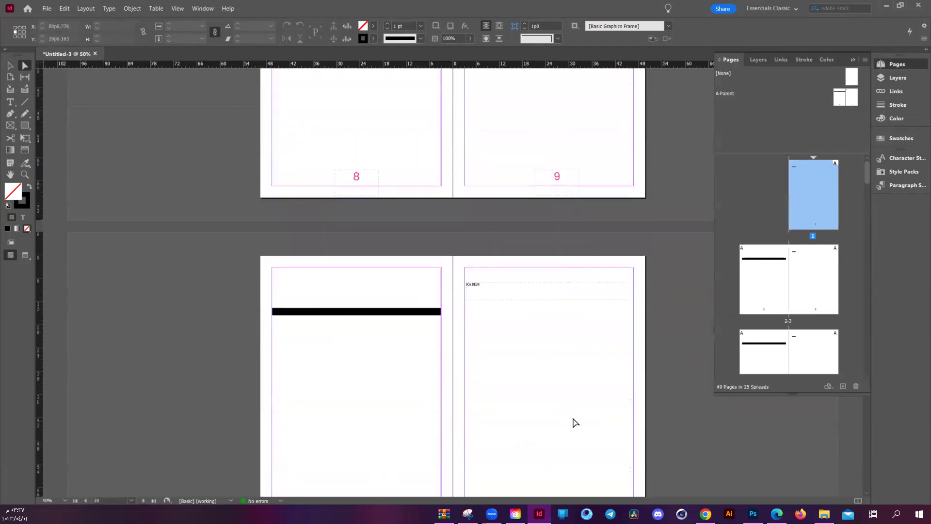
scroll(579, 404, "up", 10)
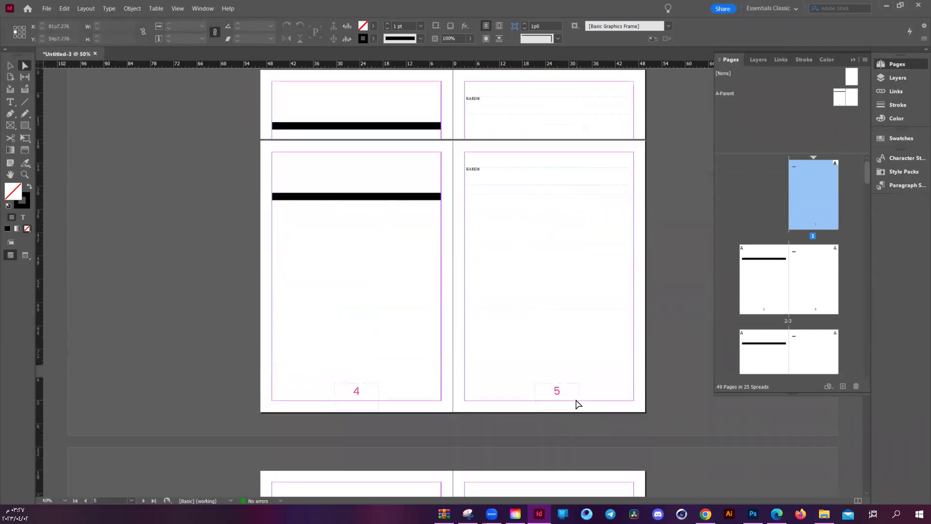
scroll(577, 404, "up", 5)
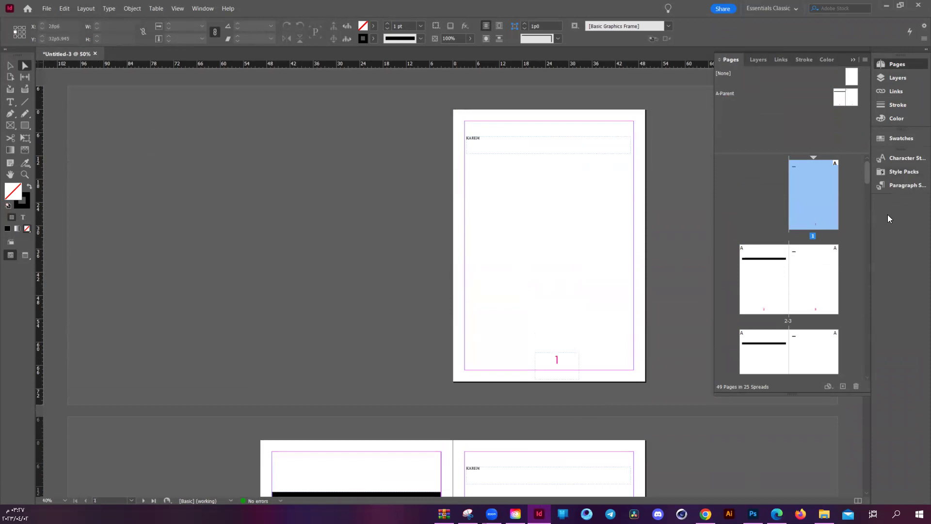
Apply the [None] parent to page 1 and compare it with the following spreads.
left_click_drag(851, 77, 815, 191)
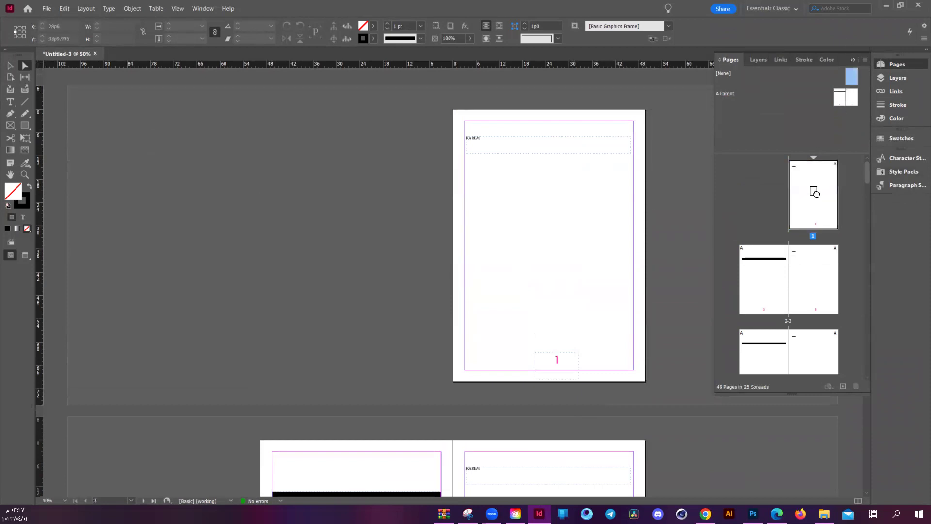
scroll(511, 279, "down", 4)
scroll(514, 280, "down", 4)
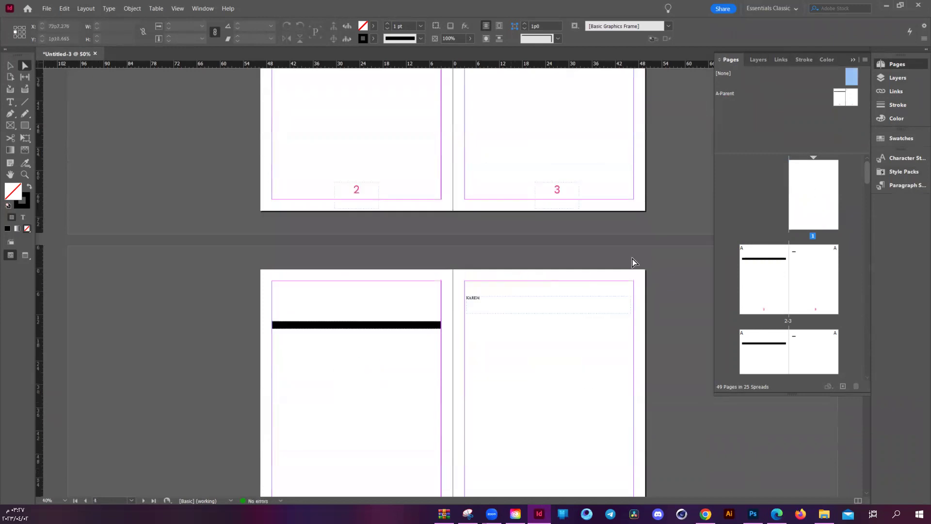
scroll(454, 217, "up", 1)
scroll(310, 254, "up", 6)
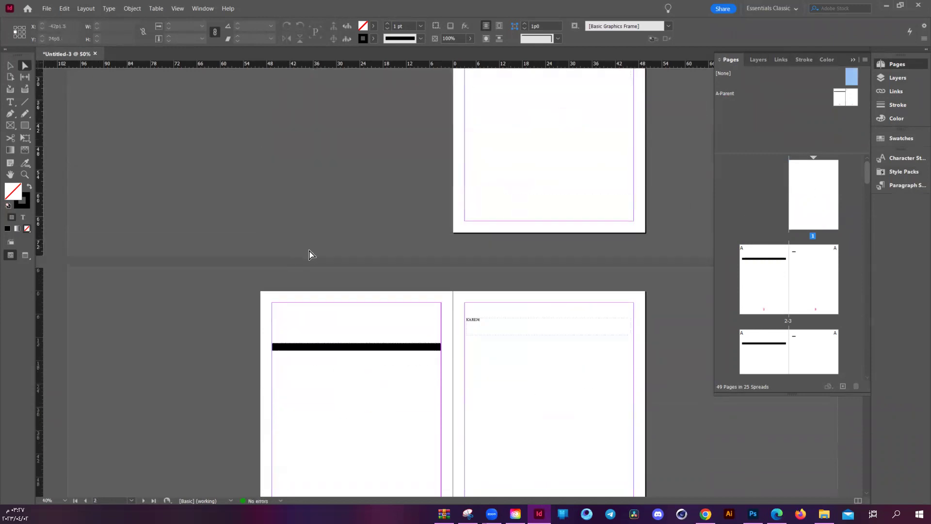
Examine the page numbers and parent items on the spreads from pages 2-3 through 10-11.
scroll(485, 252, "down", 5)
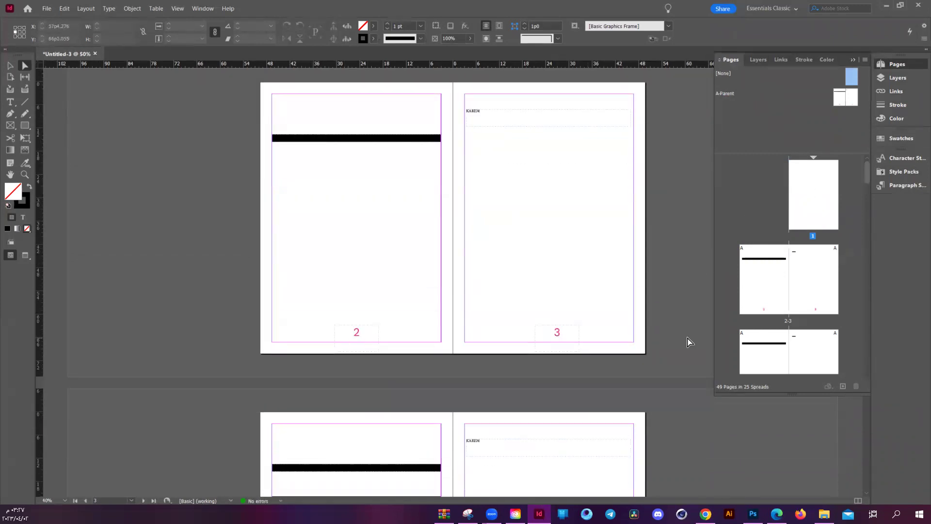
scroll(567, 357, "down", 4)
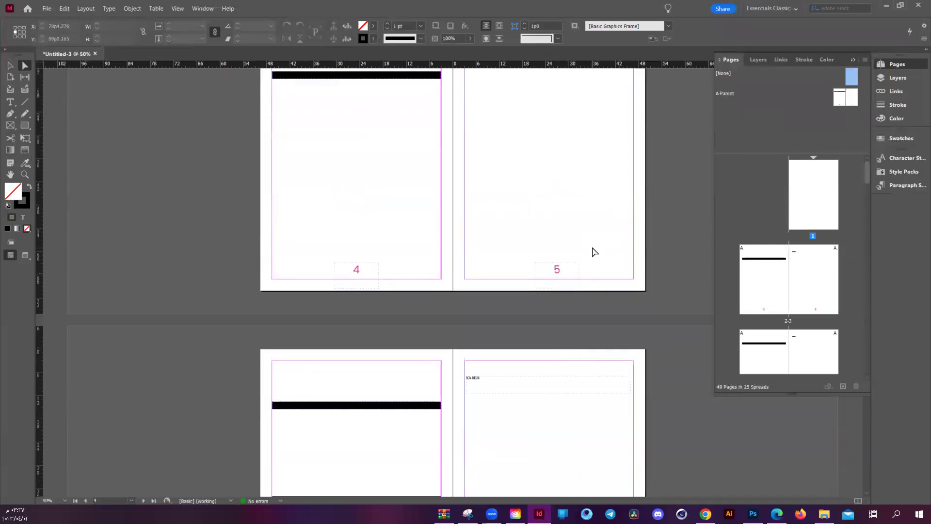
scroll(592, 251, "down", 6)
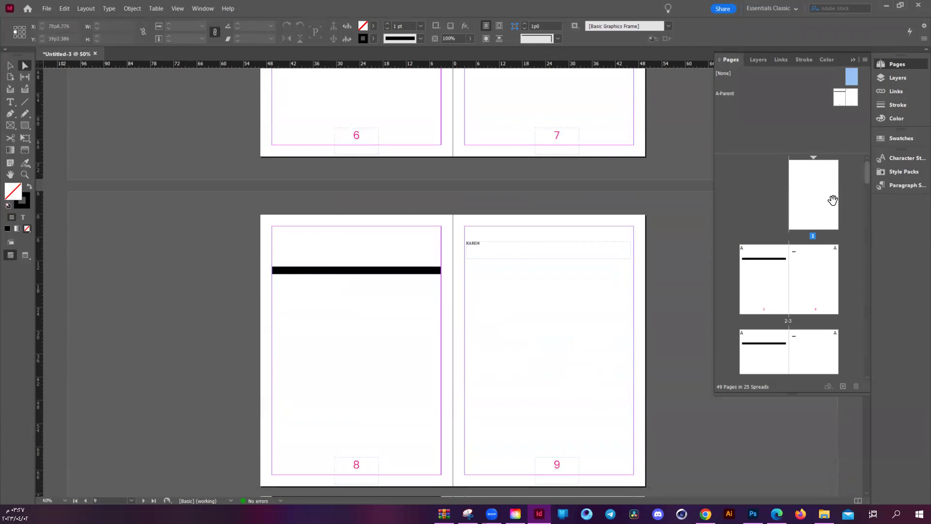
left_click(778, 287)
scroll(462, 412, "down", 3)
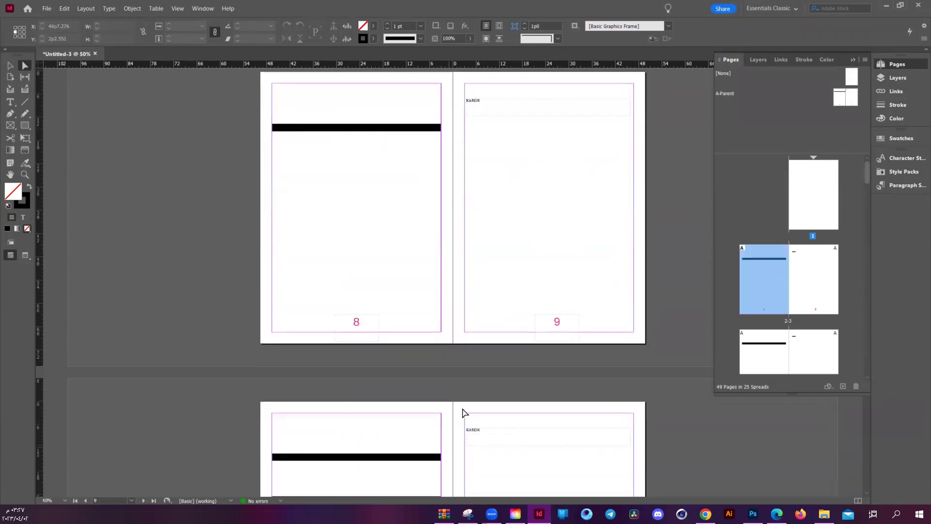
scroll(436, 349, "up", 2)
left_click(481, 418)
scroll(490, 412, "down", 5)
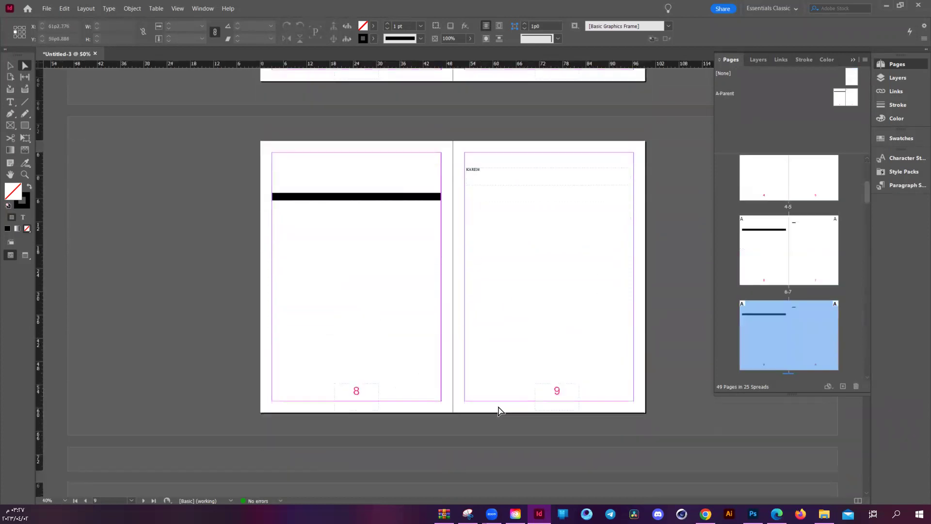
scroll(383, 228, "down", 3)
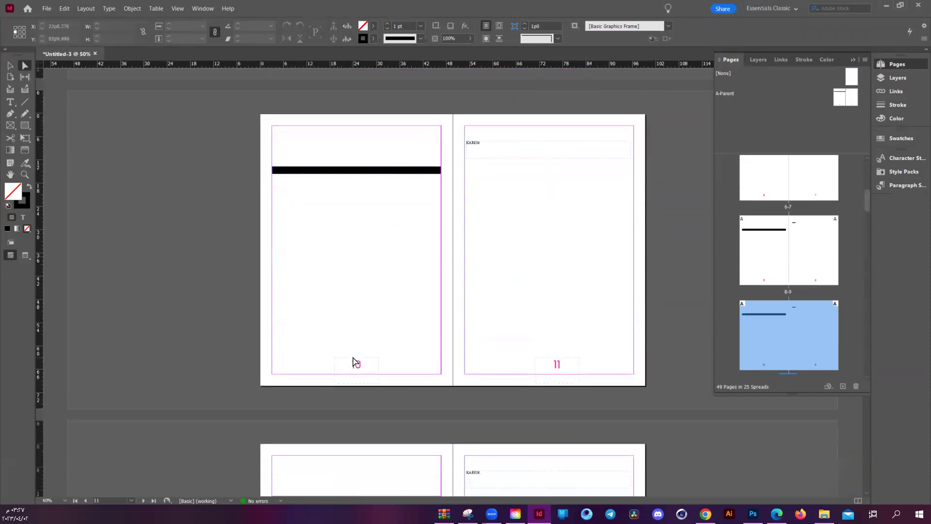
scroll(374, 300, "up", 2)
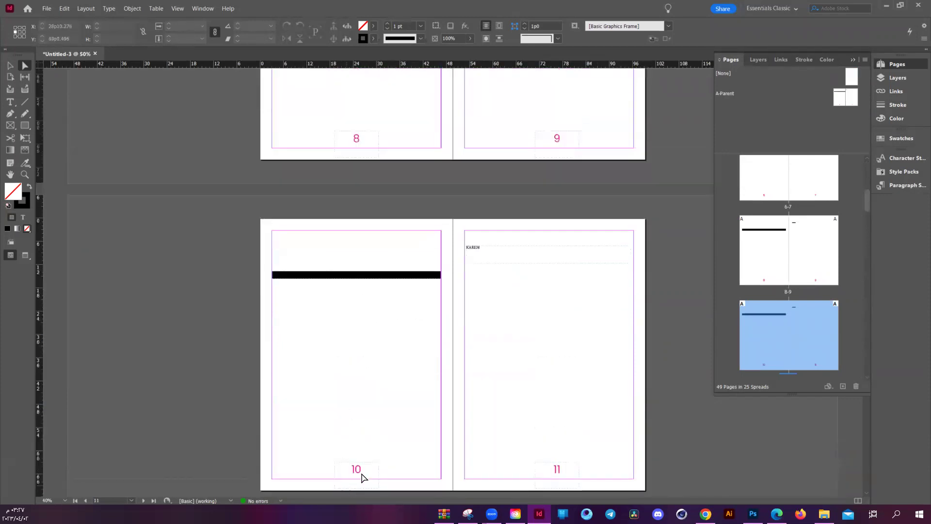
scroll(377, 349, "up", 3)
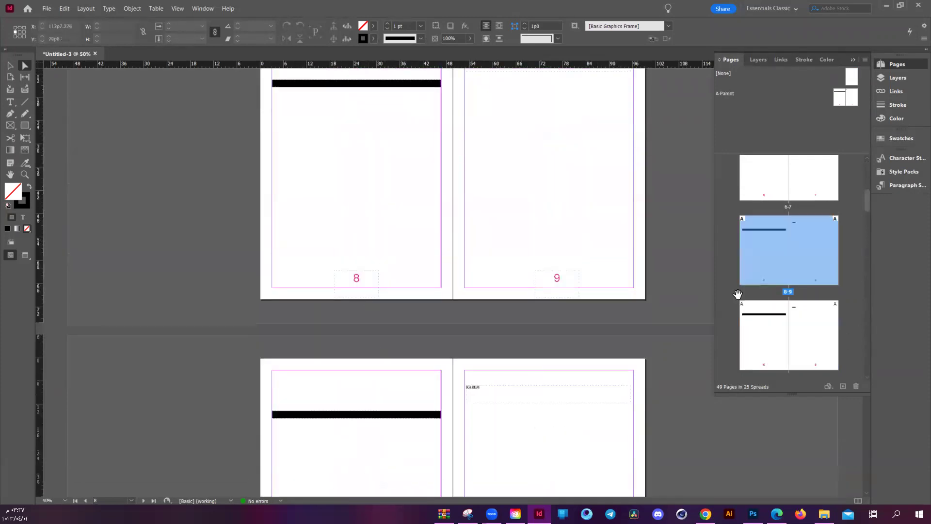
scroll(788, 273, "up", 1)
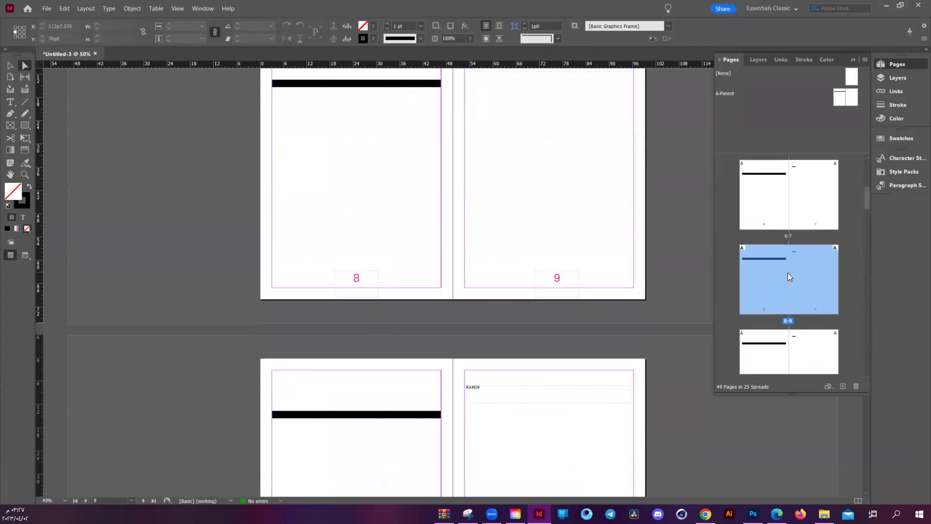
Select pages 2 to 8 and apply the [None] parent to them.
left_click(844, 280)
left_click(766, 300)
left_click_drag(869, 207, 872, 178)
left_click(808, 253, "shift")
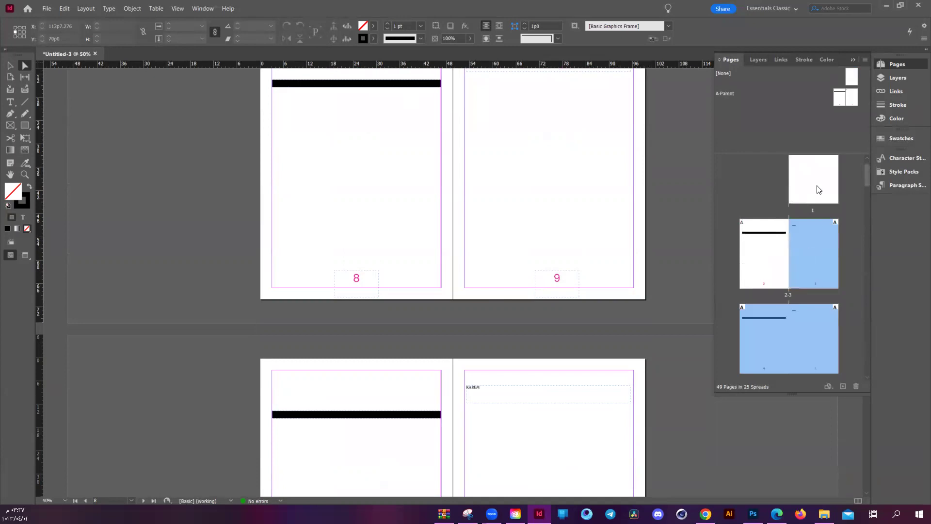
left_click(770, 261, "shift")
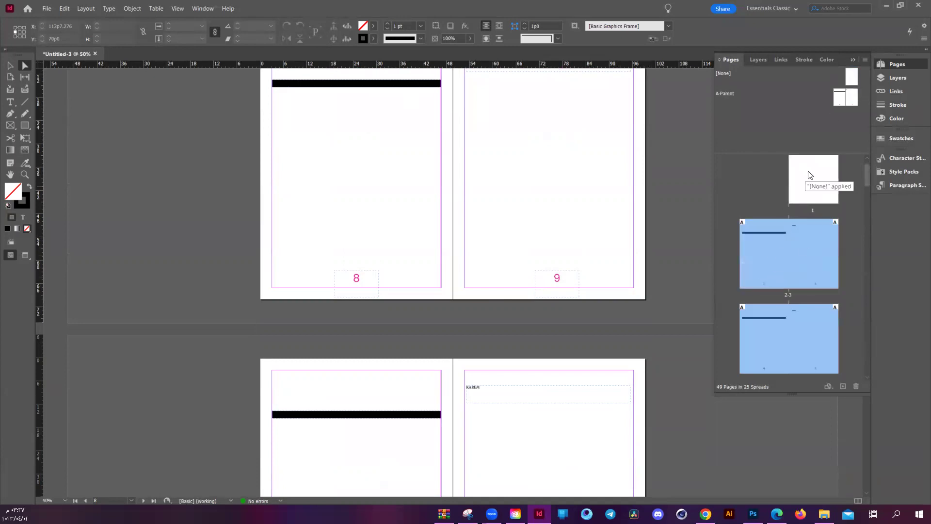
right_click(761, 249)
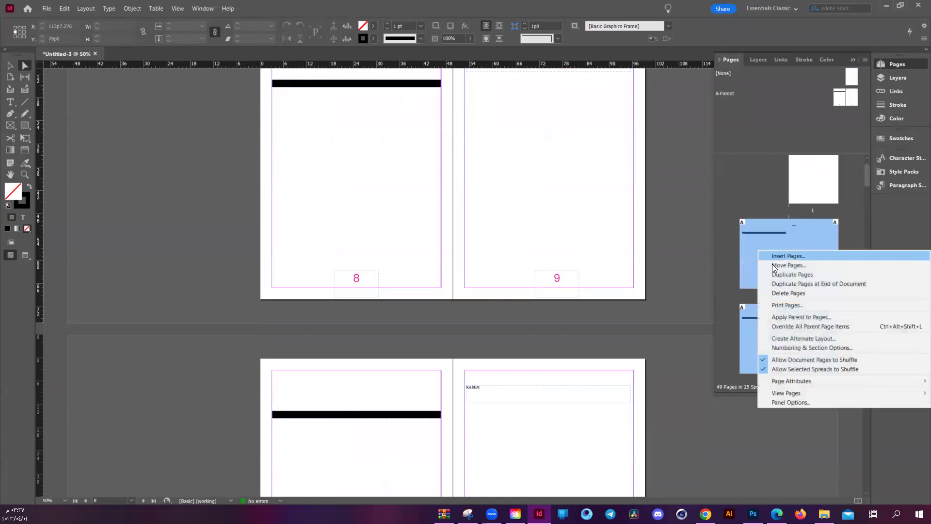
left_click(793, 320)
left_click(436, 249)
left_click(455, 263)
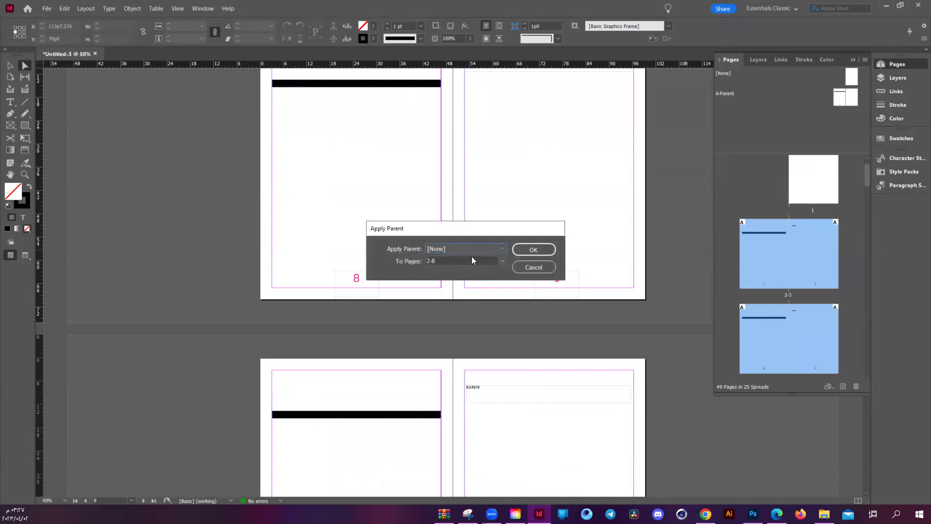
left_click(534, 249)
Apply the [None] parent to page 9 and check the numbering on the following spread.
key("ctrl+minus")
key("ctrl+minus")
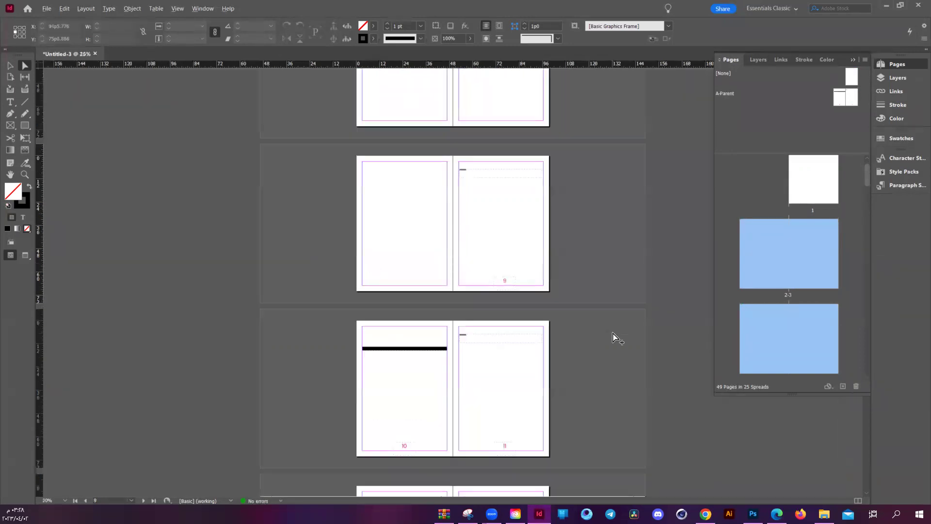
scroll(574, 308, "up", 2)
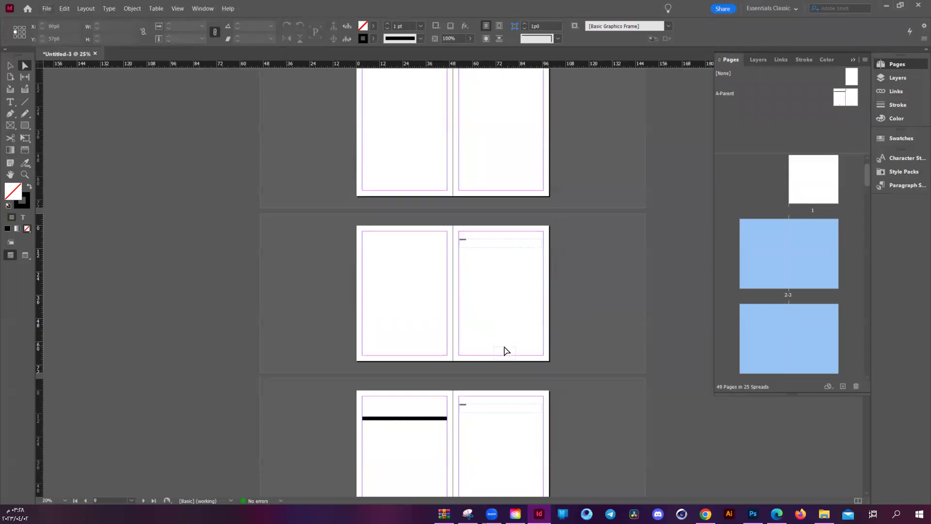
scroll(729, 242, "down", 4)
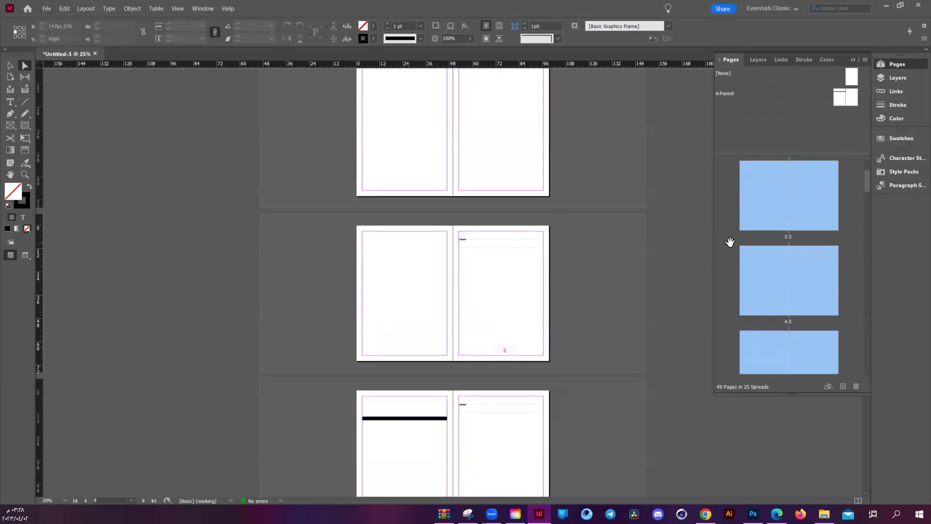
left_click(806, 341)
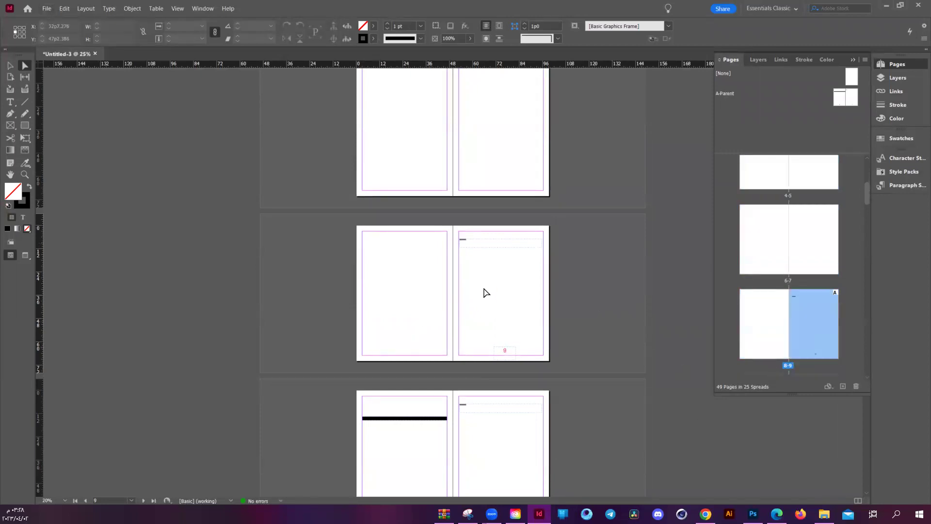
left_click_drag(854, 83, 817, 328)
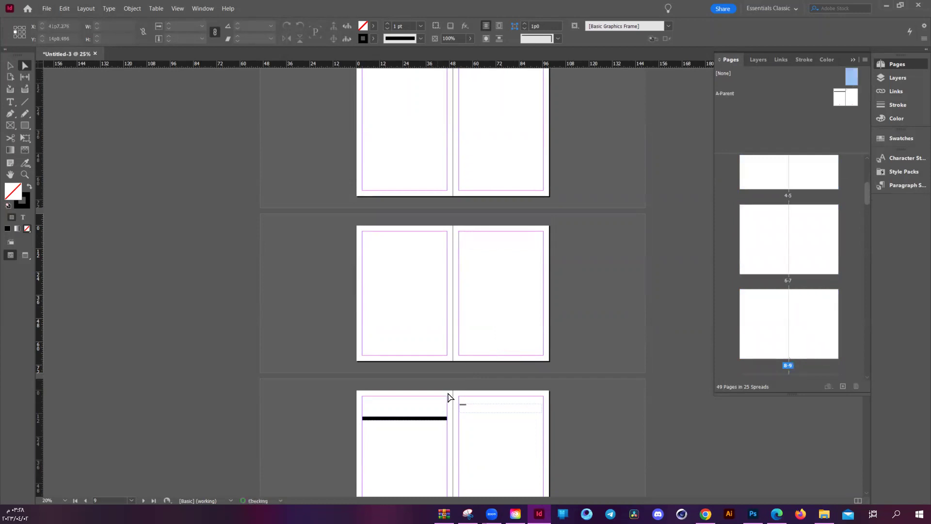
scroll(449, 395, "down", 5)
scroll(461, 347, "up", 3)
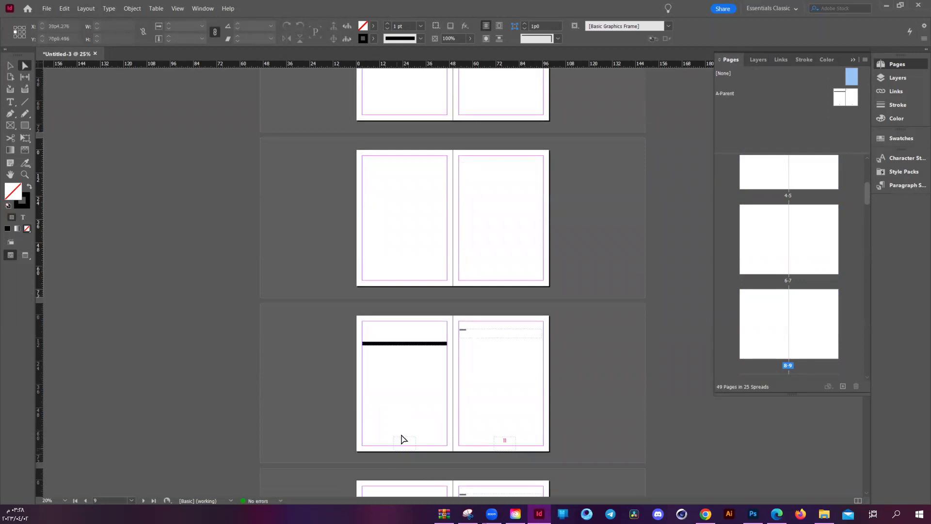
left_click(397, 348)
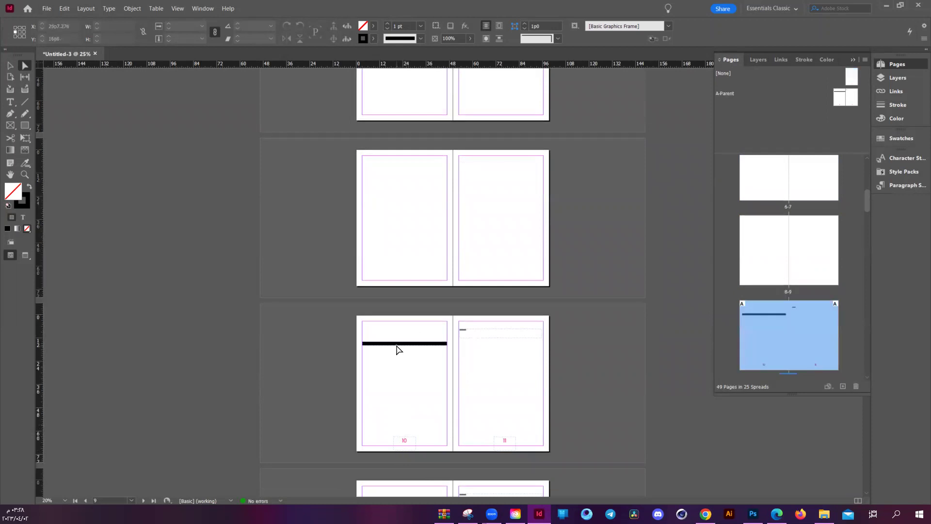
scroll(520, 352, "up", 10)
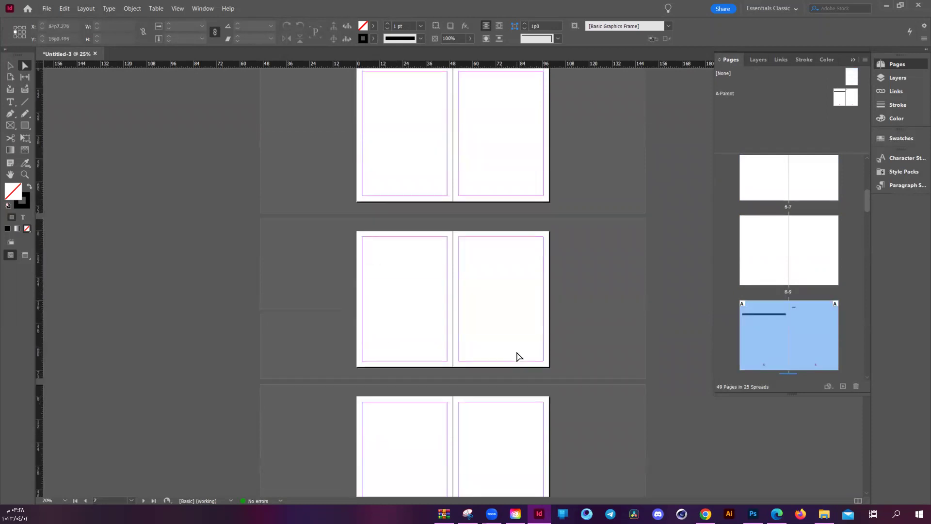
Start a new section at page 10 with page numbering starting at 1 in the 1, 2, 3, 4... style.
scroll(436, 278, "down", 12)
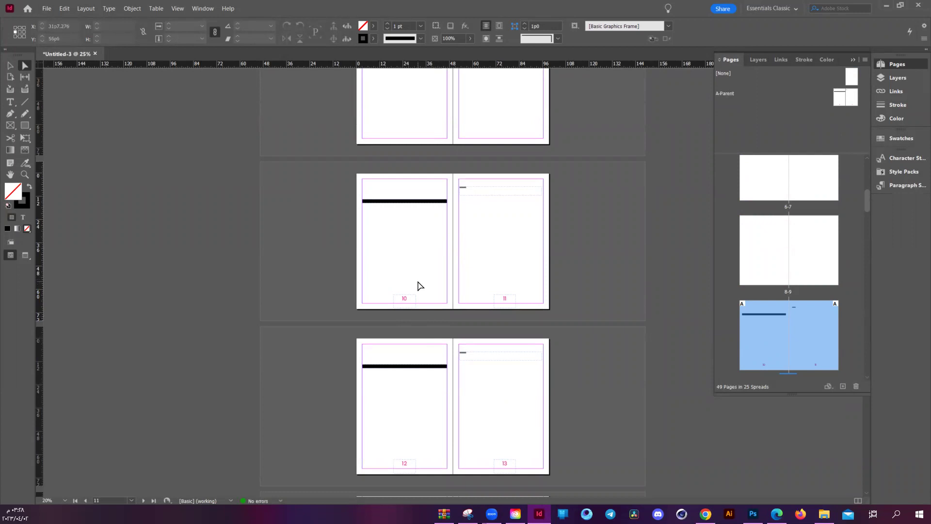
key("ctrl+=")
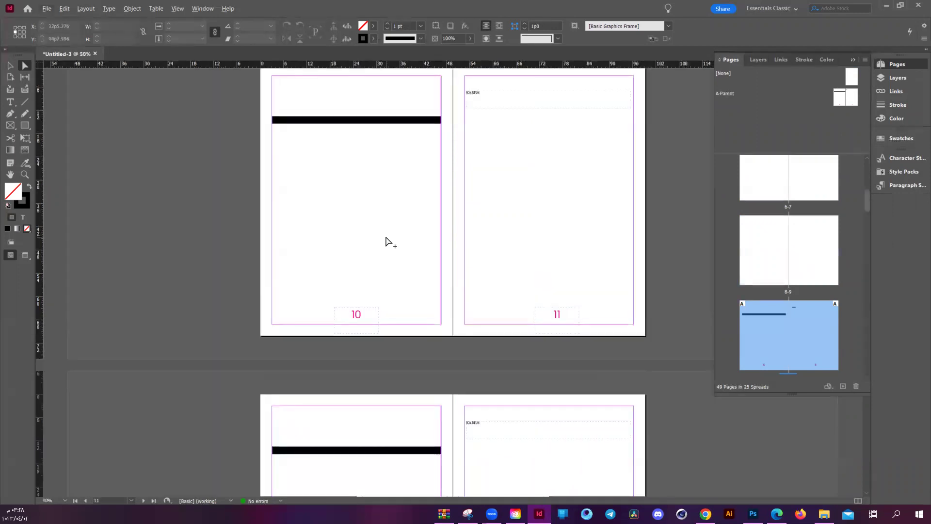
scroll(386, 238, "up", 2)
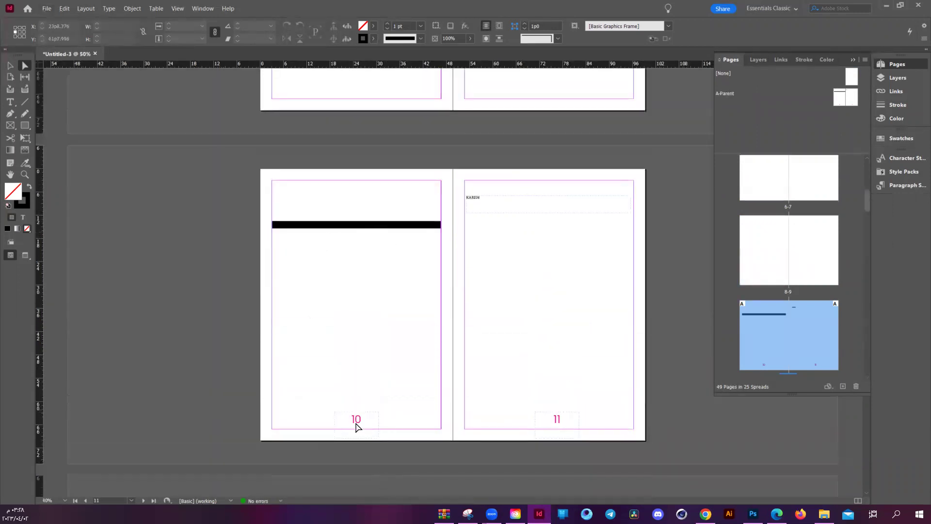
left_click(767, 357)
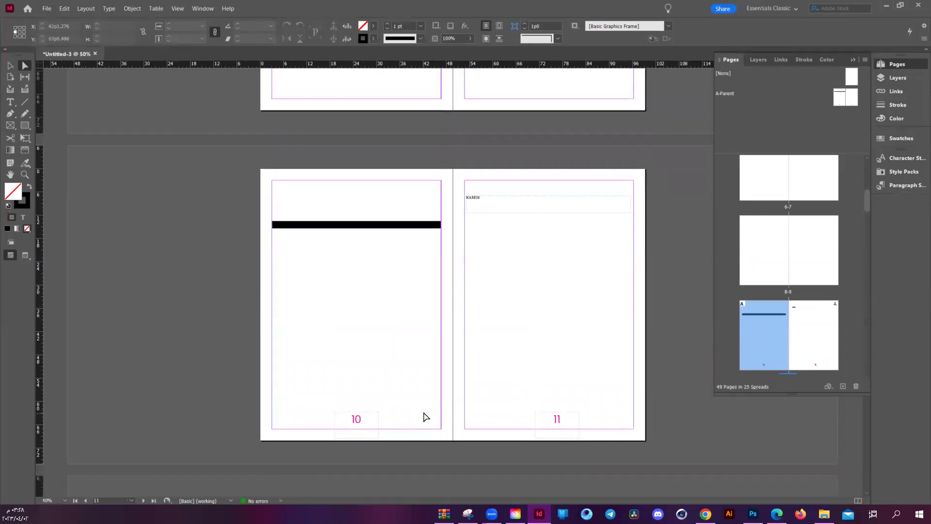
right_click(785, 362)
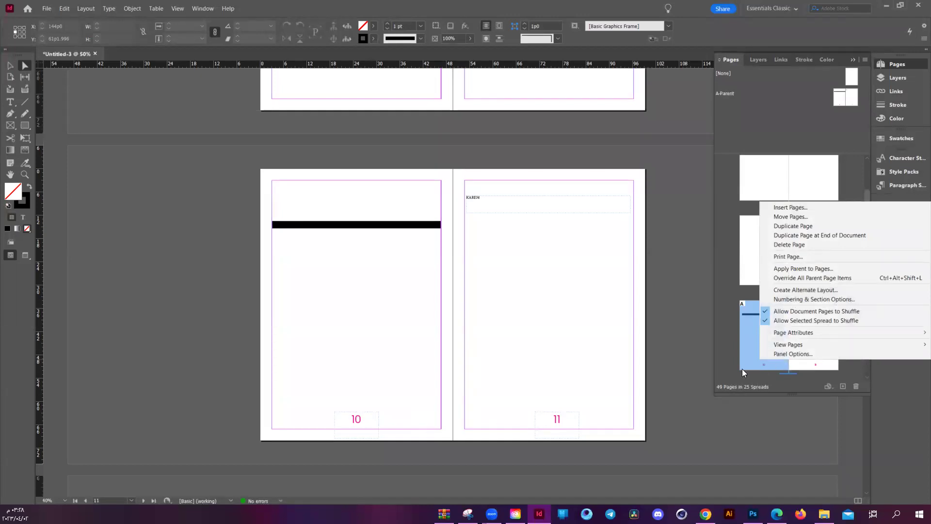
right_click(748, 355)
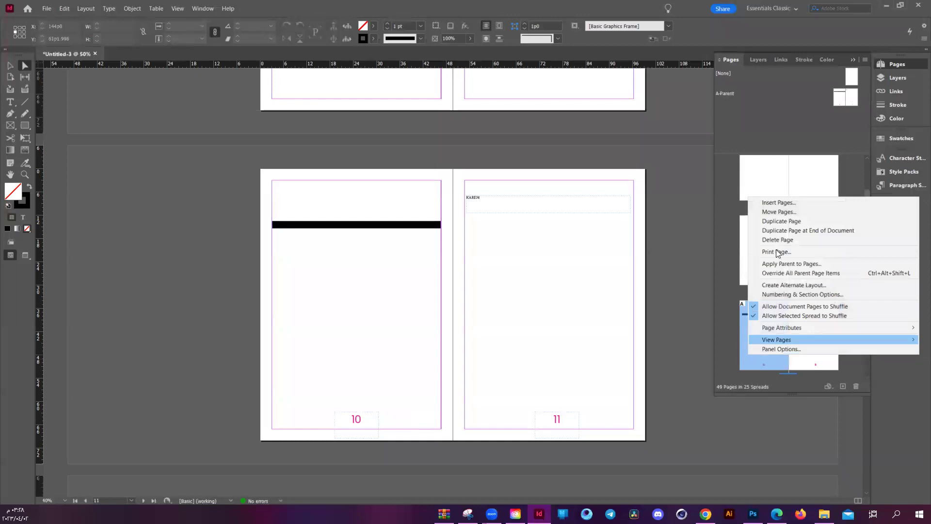
left_click(801, 294)
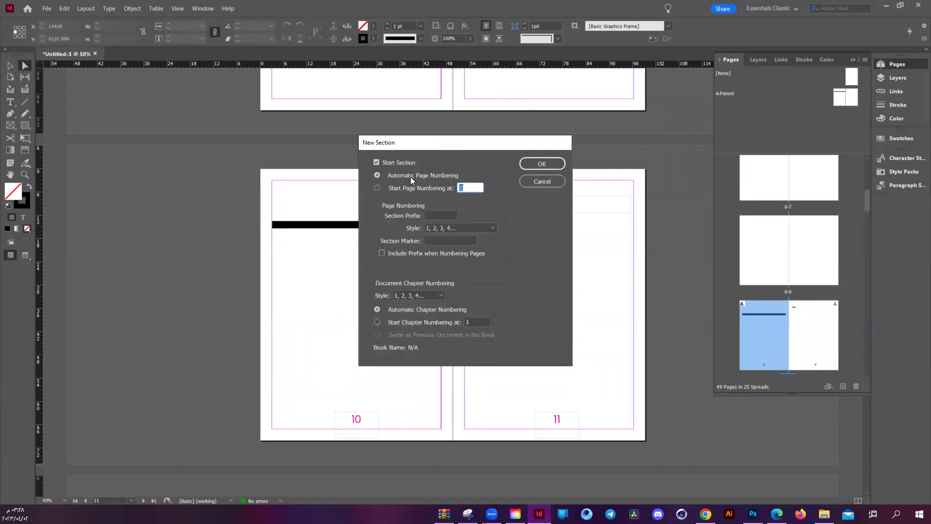
left_click(433, 188)
left_click(453, 225)
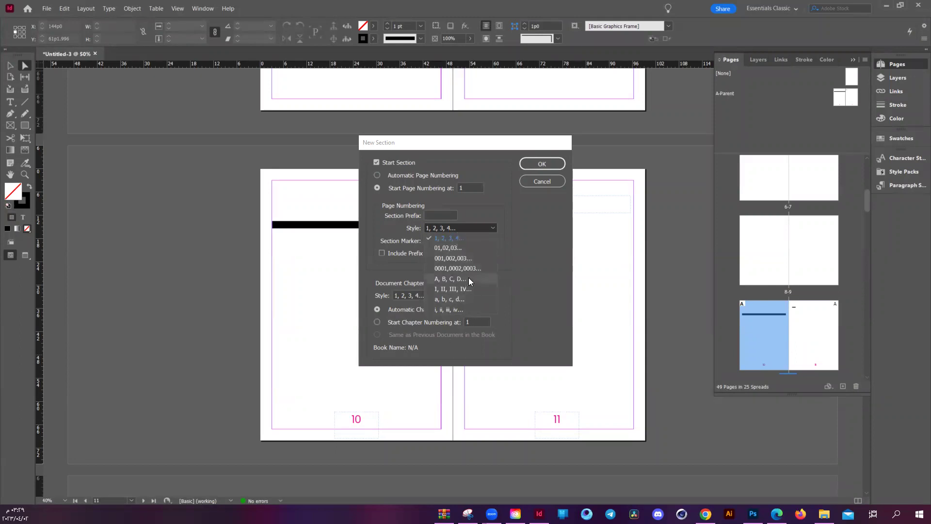
left_click(454, 240)
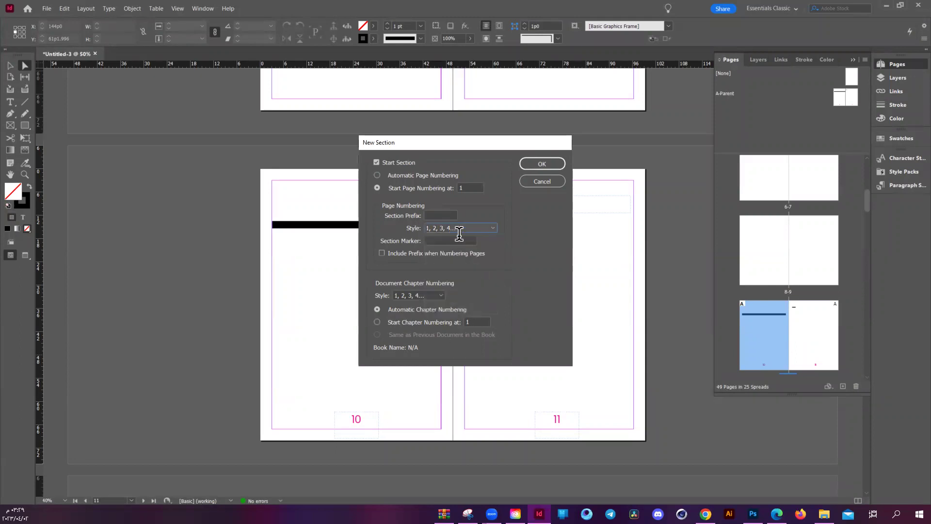
left_click(532, 166)
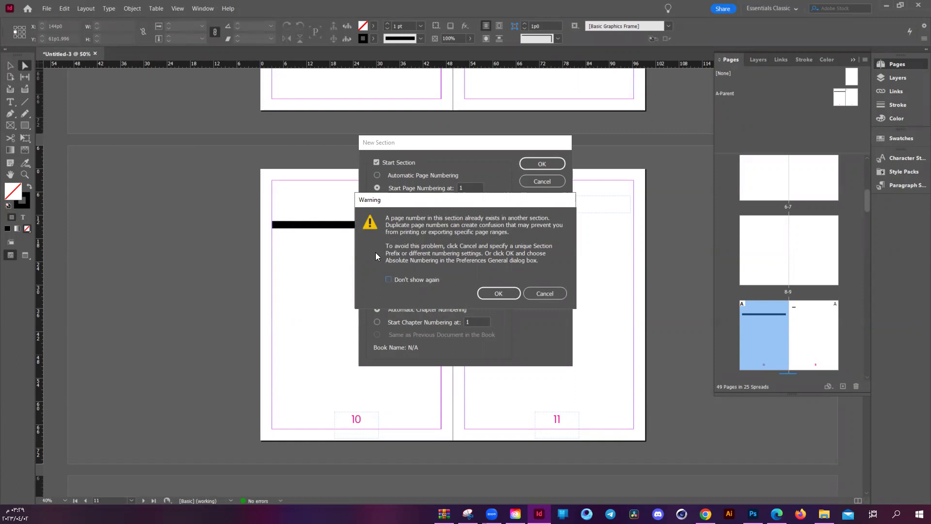
left_click(495, 293)
Check the restarted page numbers in the new section and compare them with the document's opening pages.
scroll(496, 324, "down", 3)
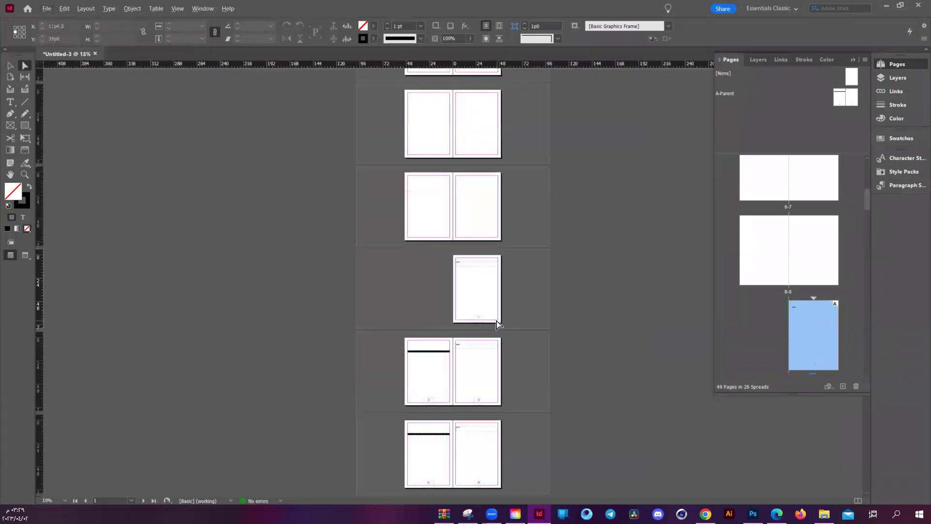
scroll(447, 284, "down", 2)
scroll(454, 181, "up", 2)
scroll(464, 175, "up", 3)
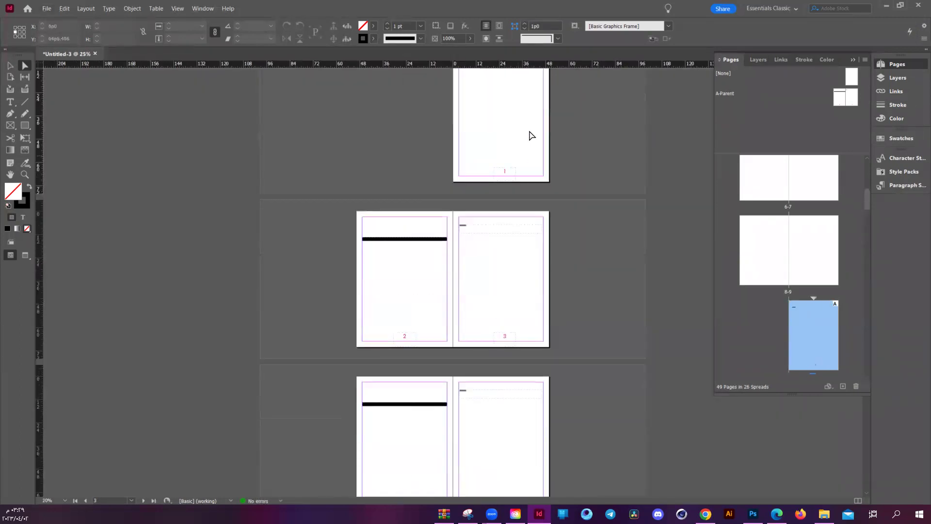
scroll(525, 310, "down", 2)
scroll(488, 377, "up", 5)
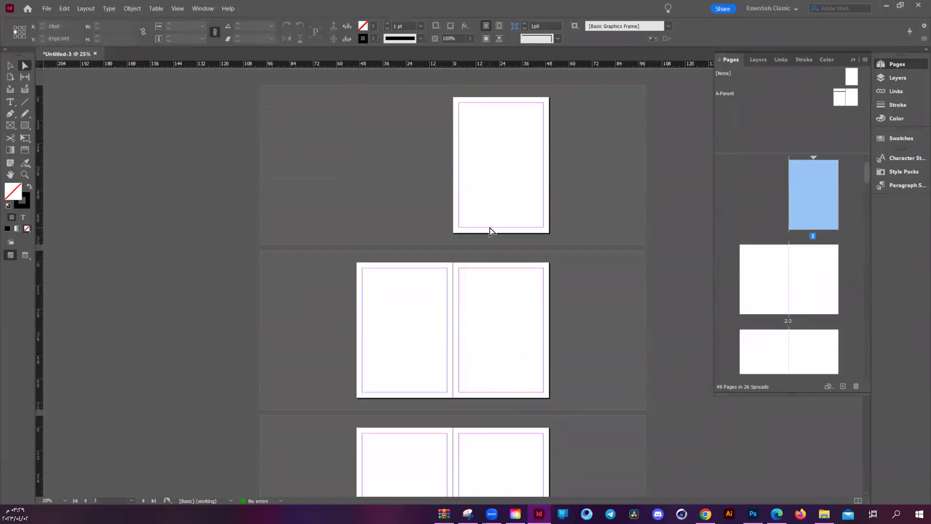
Apply A-Parent to the opening pages again and check the page numbers up to the start of the second section.
right_click(829, 189)
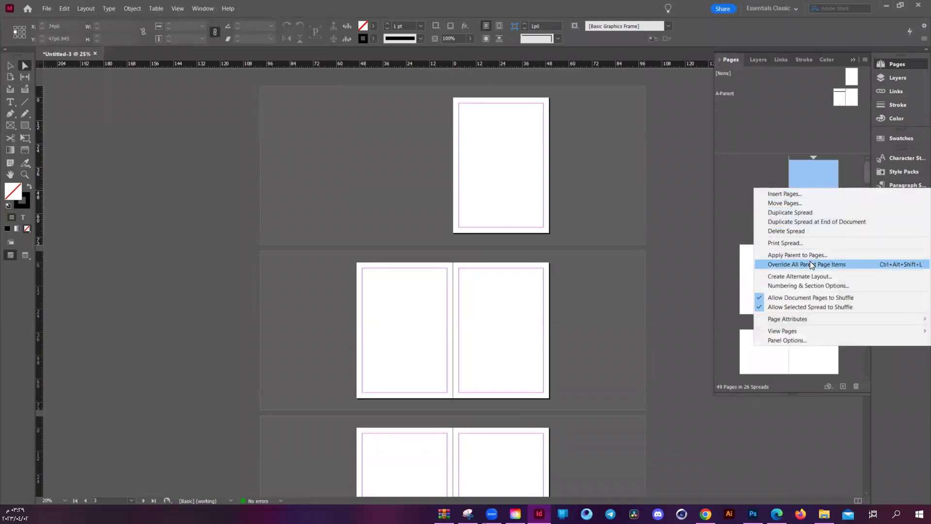
left_click(461, 248)
left_click(459, 264)
left_click(534, 249)
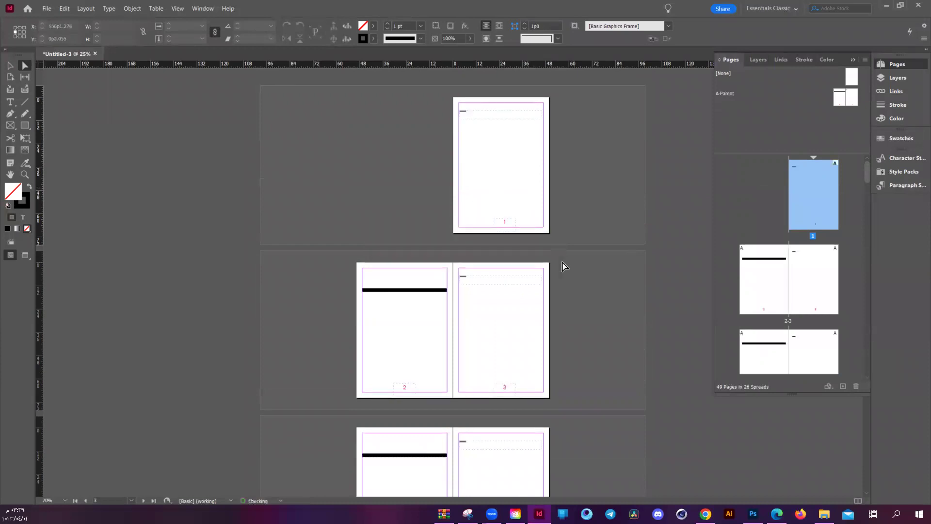
scroll(564, 266, "down", 10)
scroll(564, 266, "down", 5)
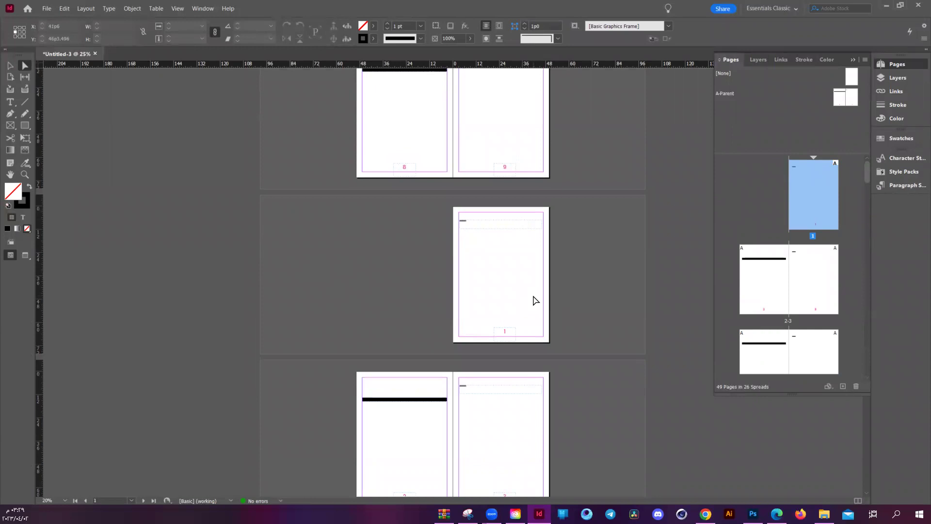
scroll(534, 301, "up", 10)
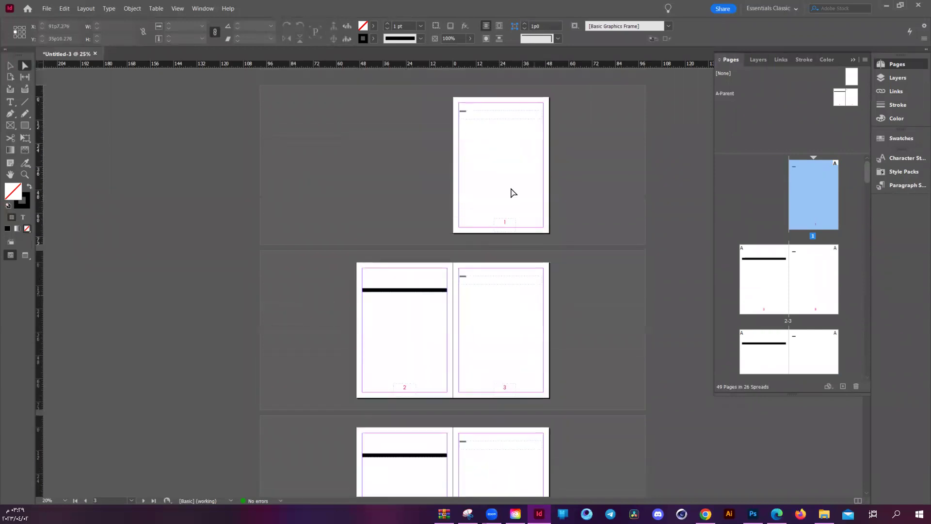
Set the page numbering style of the first section to I, II, III, IV... in the Numbering & Section Options for page 1.
left_click(858, 189)
left_click(826, 194)
right_click(795, 205)
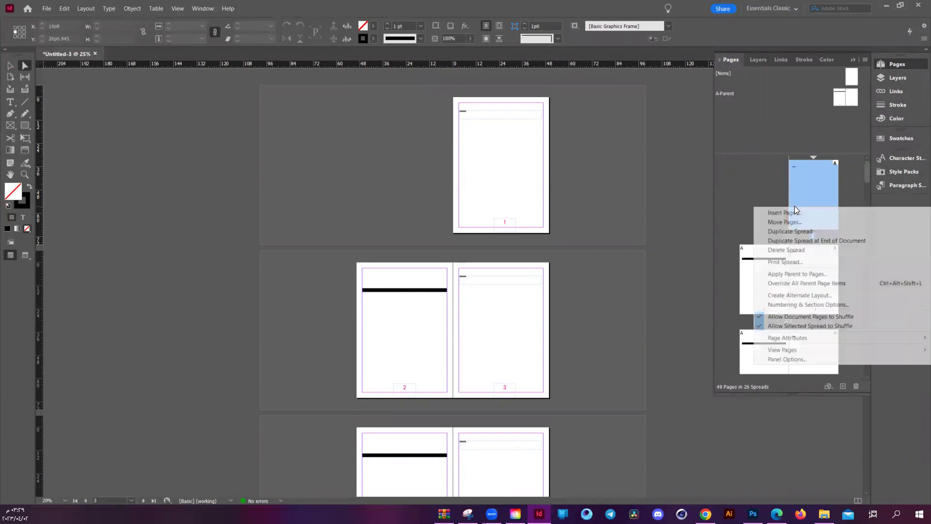
left_click(801, 305)
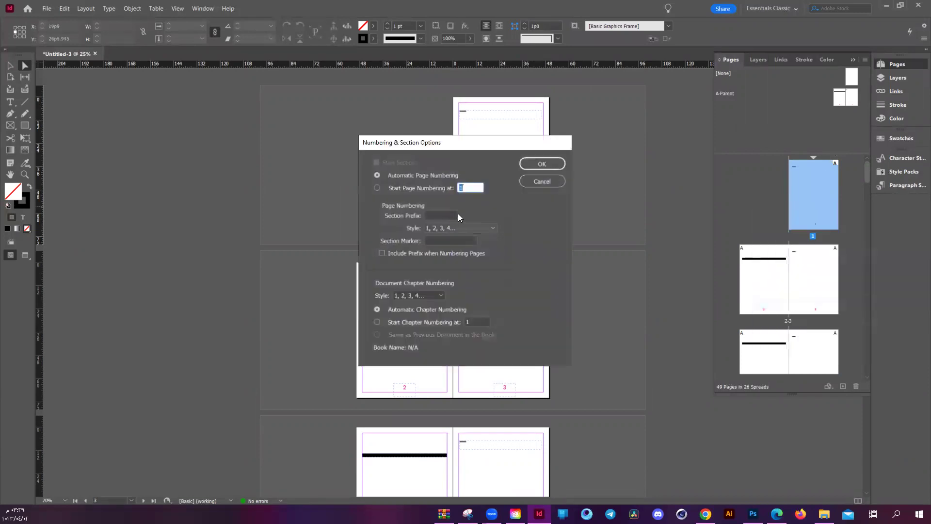
left_click(457, 226)
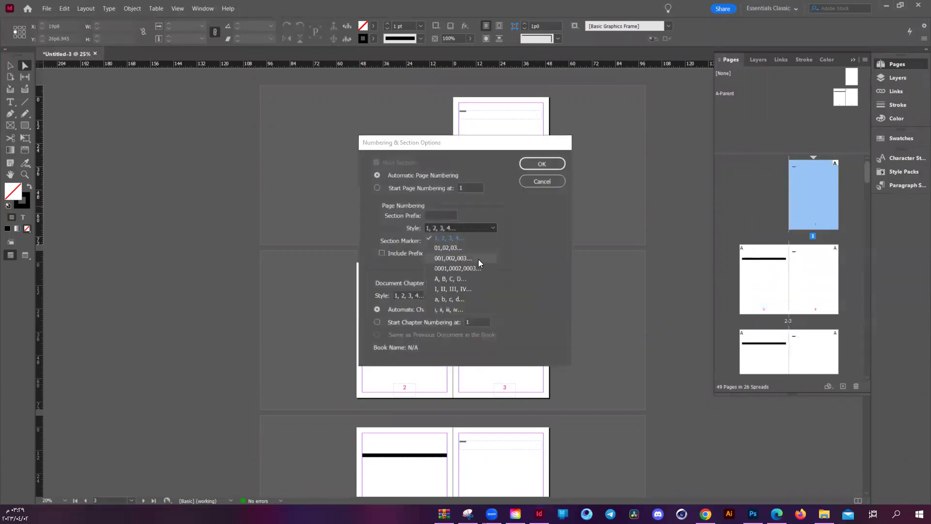
left_click(483, 286)
left_click(542, 163)
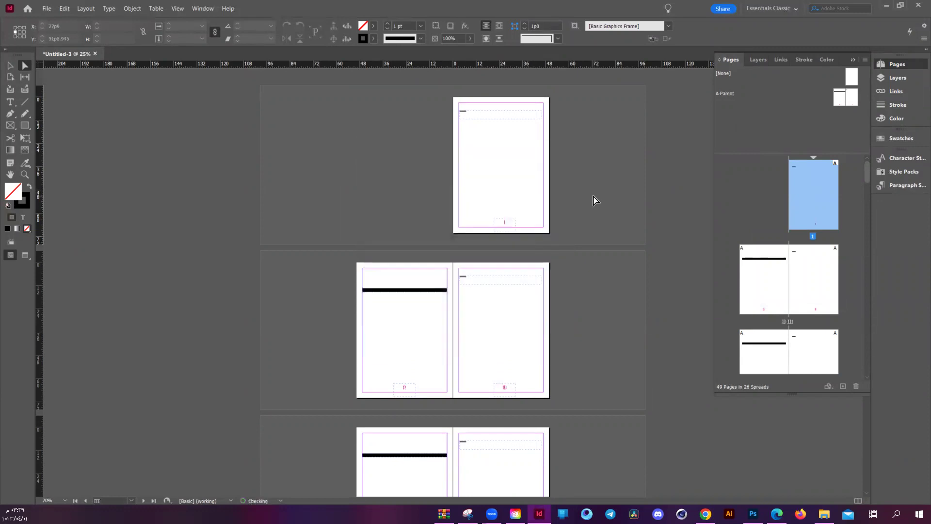
Examine the Roman page numbers across the first section and the numbering where the second section begins.
scroll(596, 200, "down", 10)
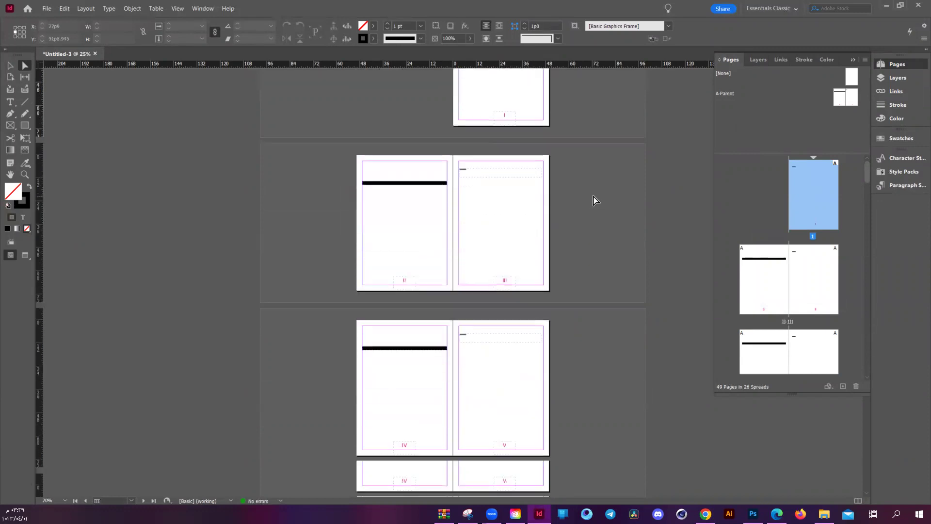
scroll(597, 200, "down", 4)
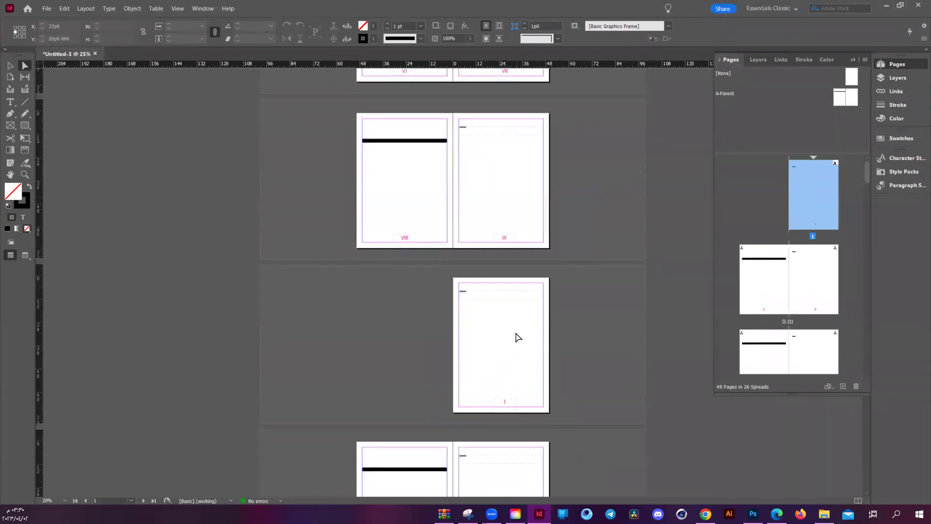
scroll(509, 372, "up", 5)
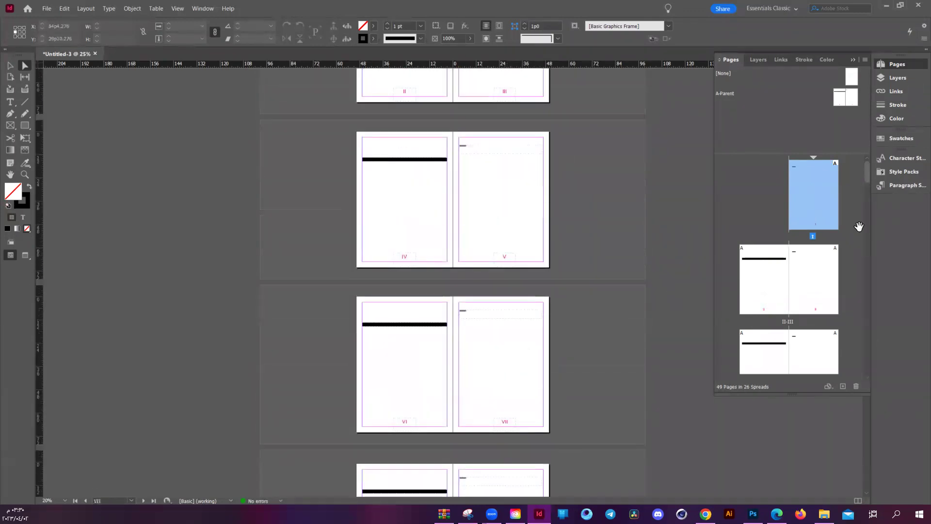
scroll(418, 177, "up", 2)
scroll(412, 201, "up", 3)
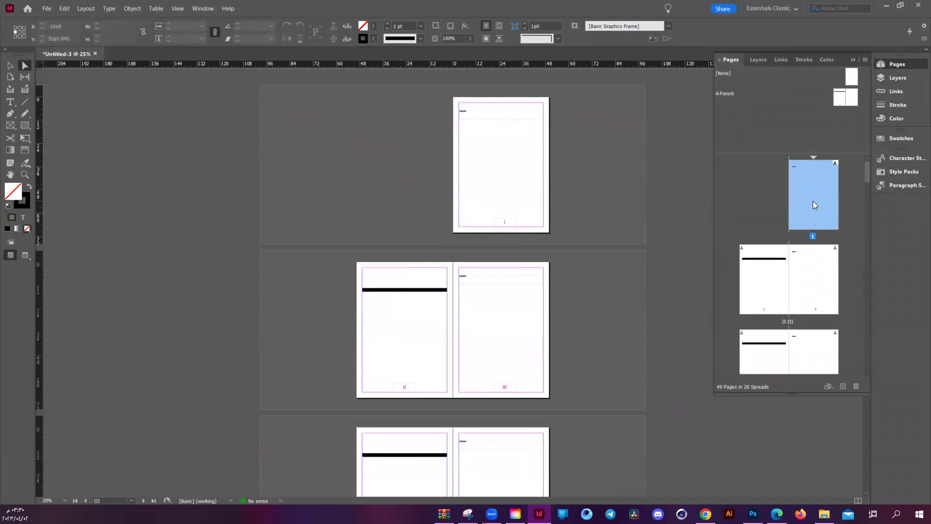
right_click(826, 206)
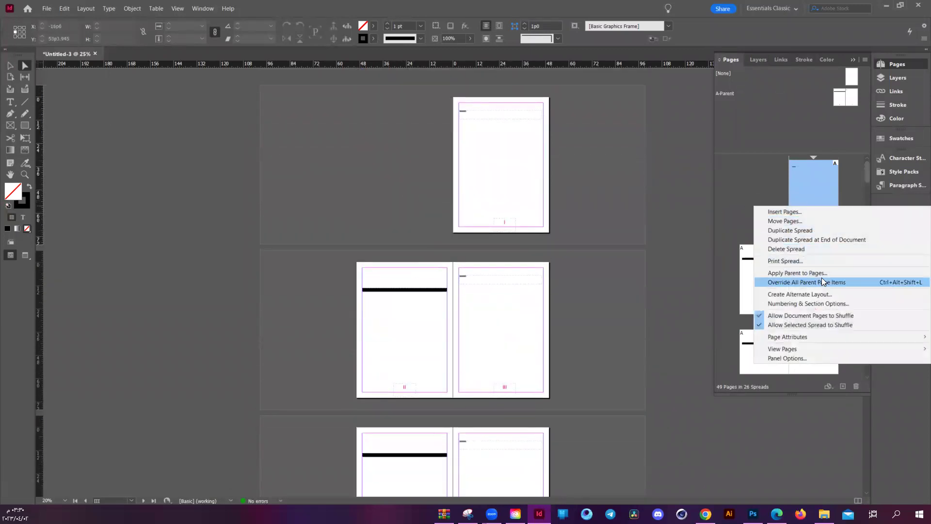
left_click(606, 229)
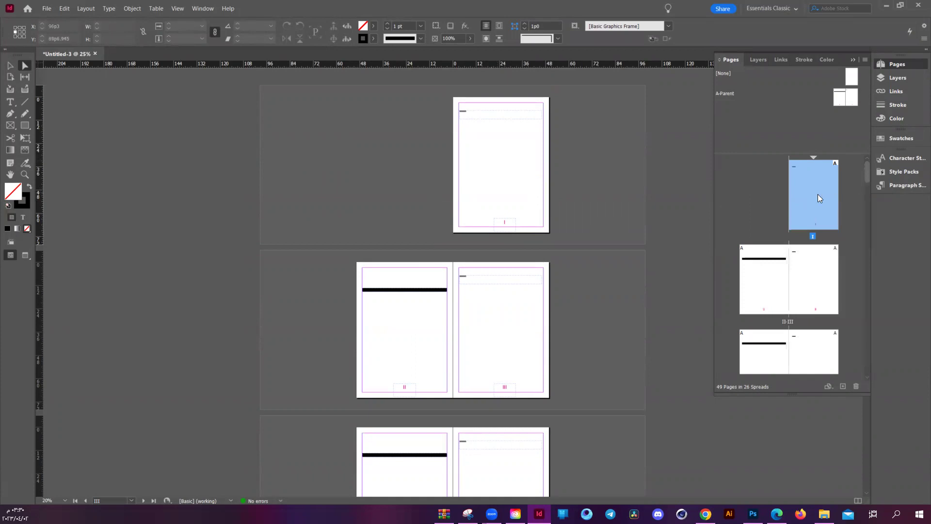
scroll(515, 235, "down", 10)
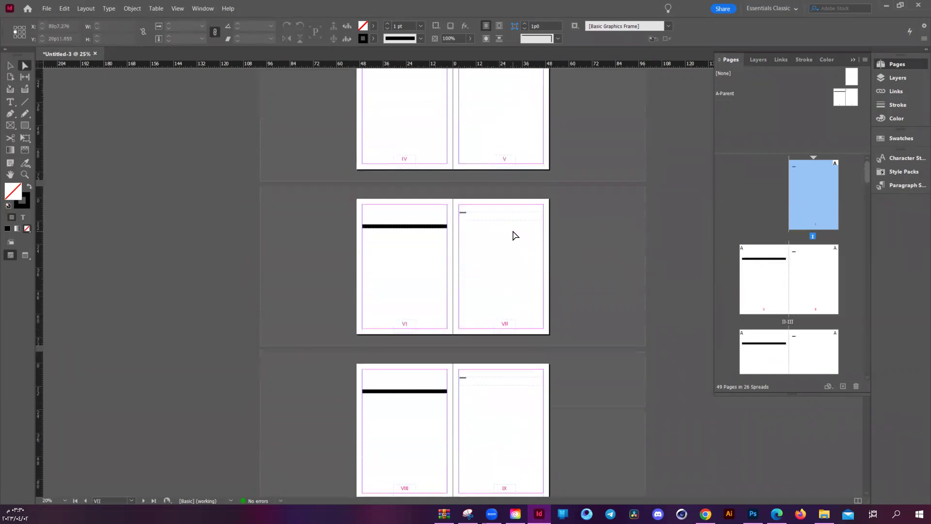
scroll(516, 235, "down", 3)
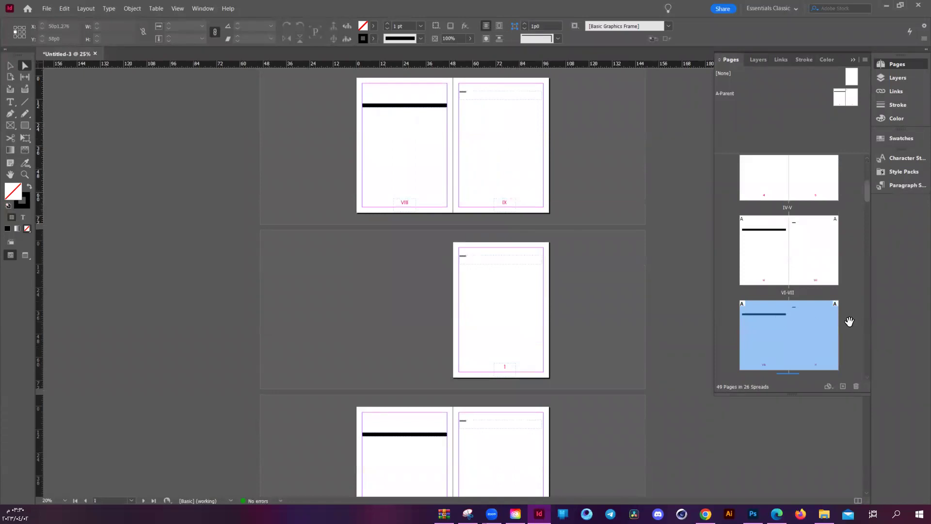
Select pages I to IX and apply the [None] parent to them.
scroll(868, 209, "down", 2)
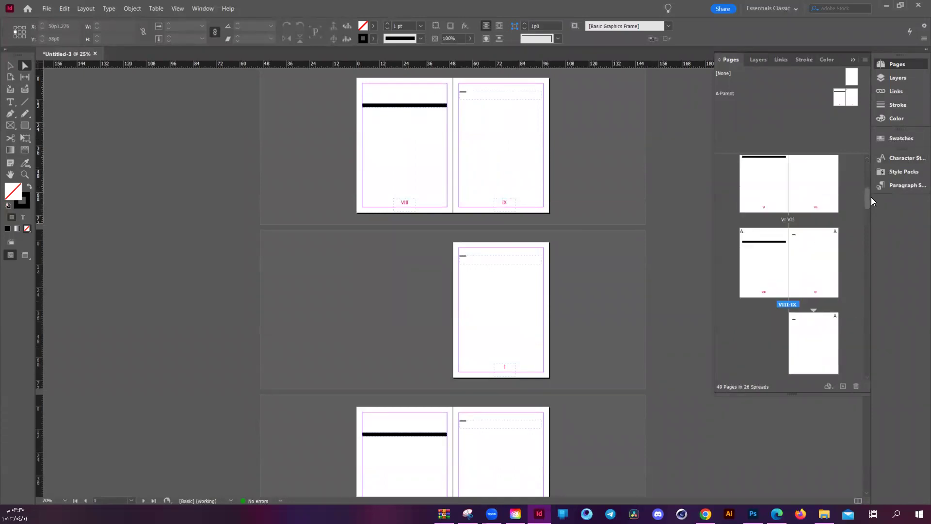
left_click(767, 267)
scroll(869, 179, "up", 3)
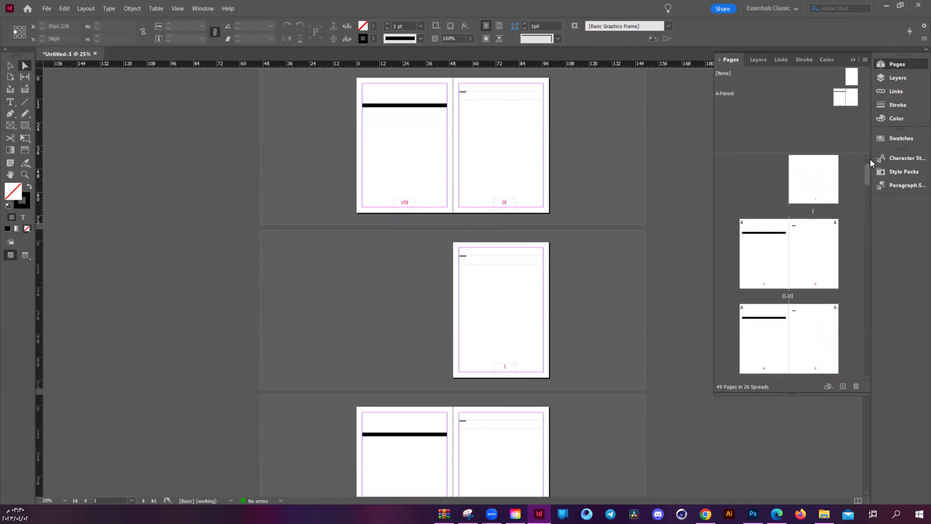
left_click(798, 203, "shift")
scroll(869, 202, "down", 6)
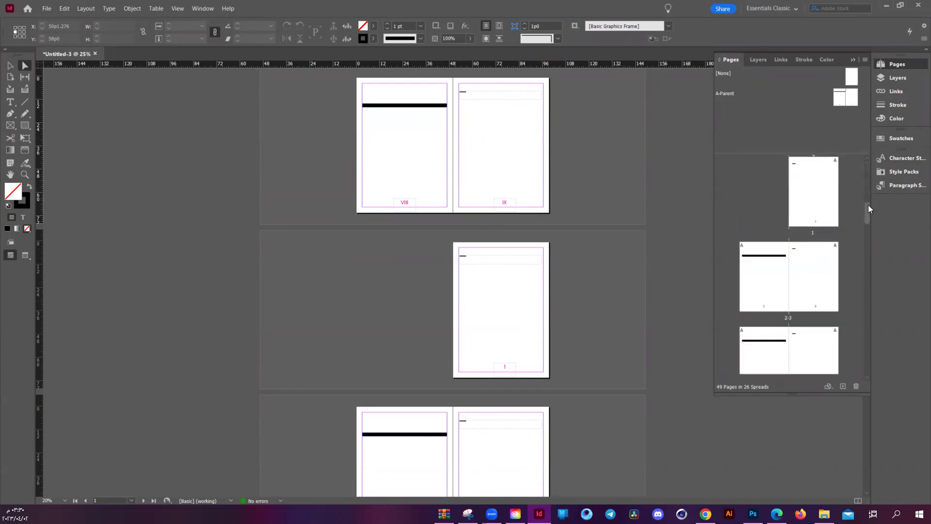
scroll(869, 209, "up", 2)
left_click(822, 223, "shift")
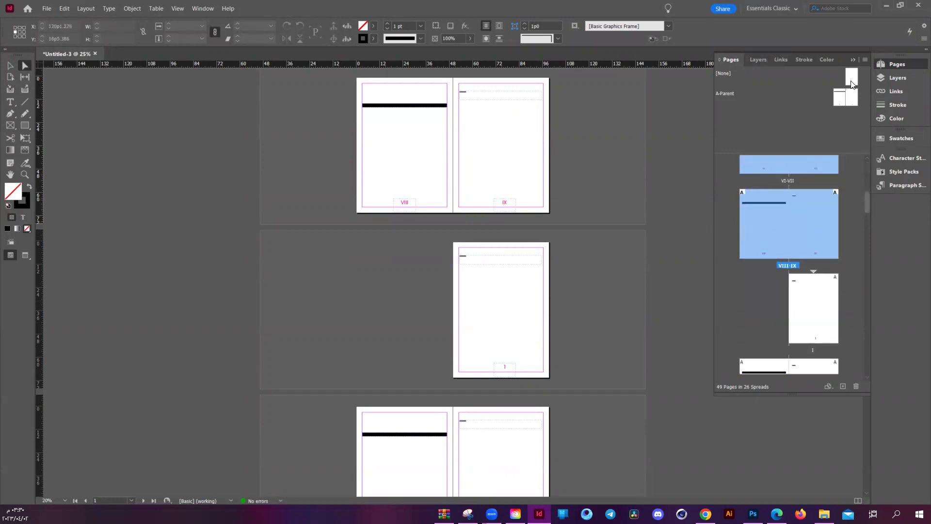
right_click(808, 232)
left_click(776, 295)
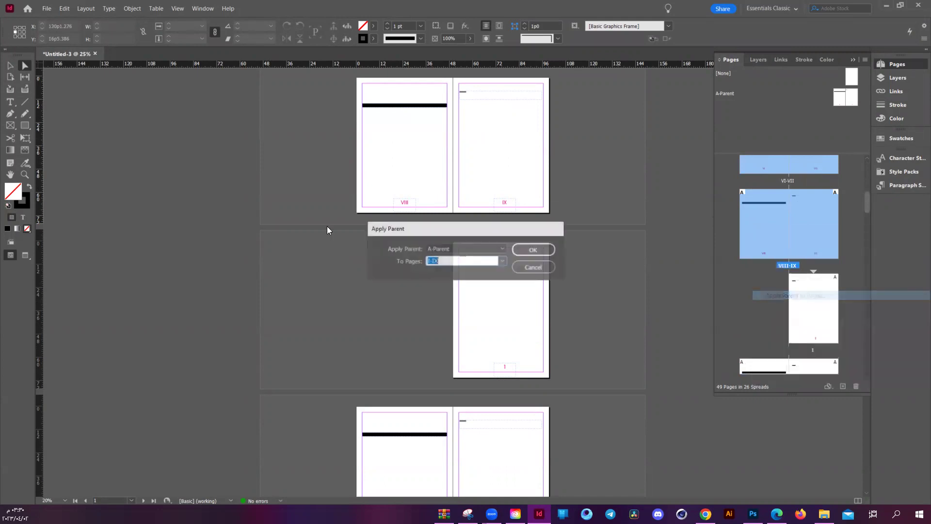
left_click(483, 249)
left_click(461, 261)
left_click(531, 249)
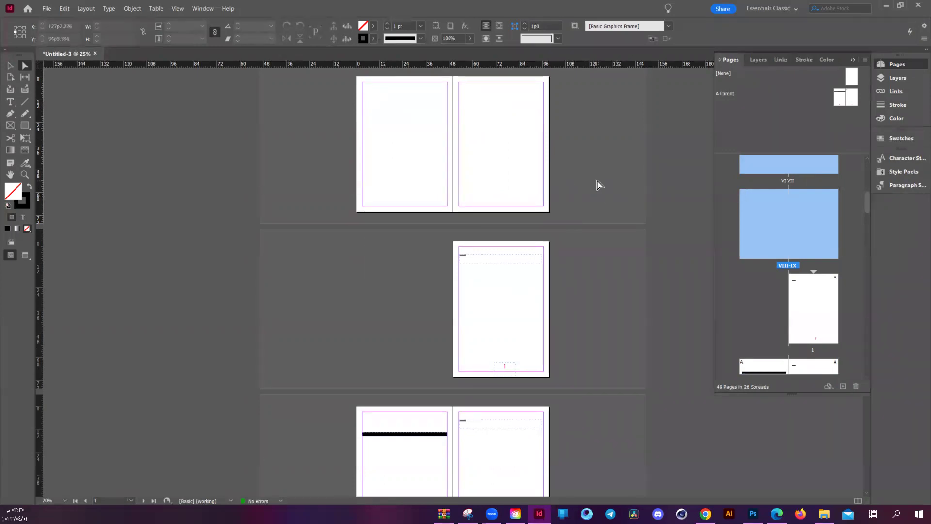
Look over the opening pages without a parent and the numbering at the start of the second section.
scroll(597, 187, "up", 4)
scroll(869, 155, "up", 5)
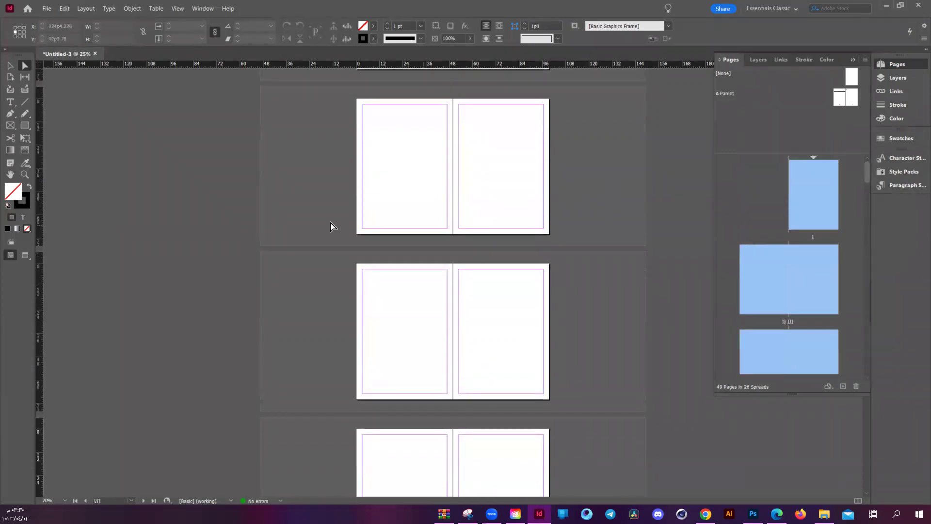
scroll(316, 199, "up", 6)
scroll(586, 225, "down", 10)
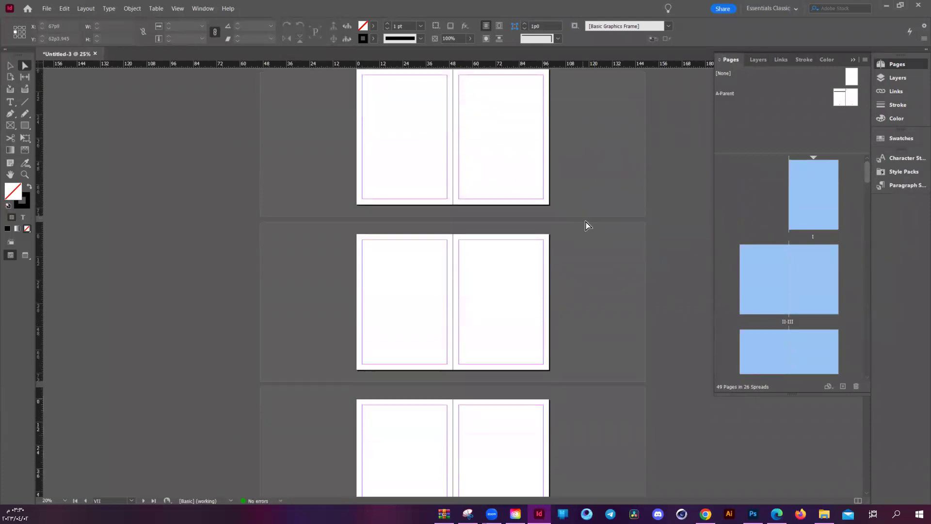
scroll(586, 225, "down", 1)
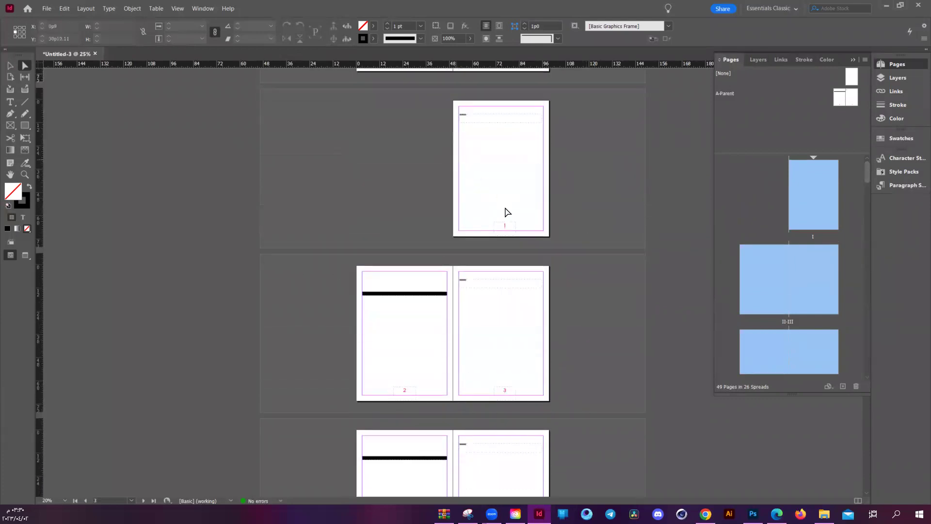
Undo the recent parent, Roman numbering and second-section changes.
key("ctrl+z")
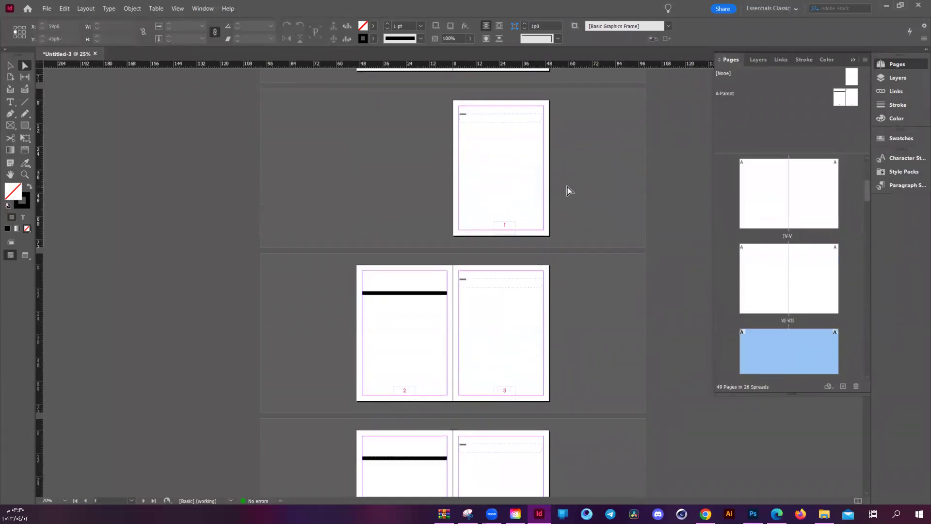
key("ctrl+z")
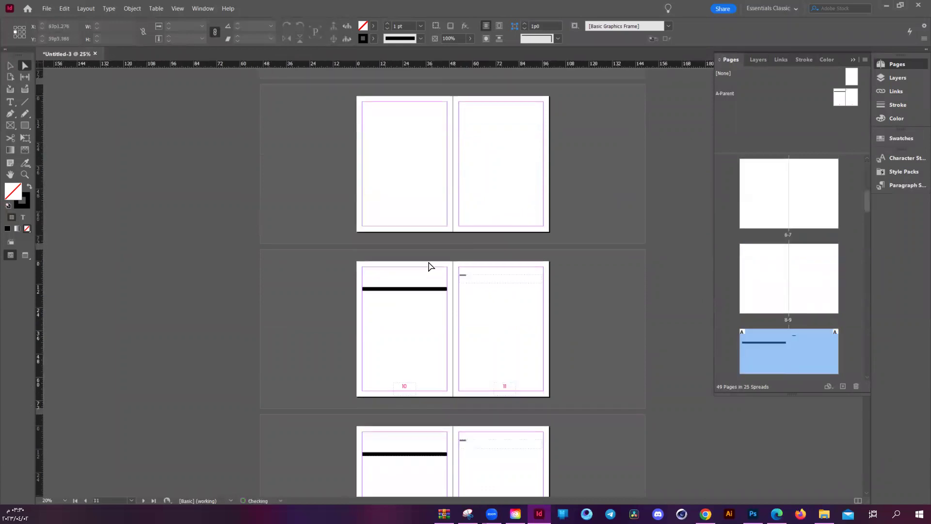
scroll(485, 333, "down", 1)
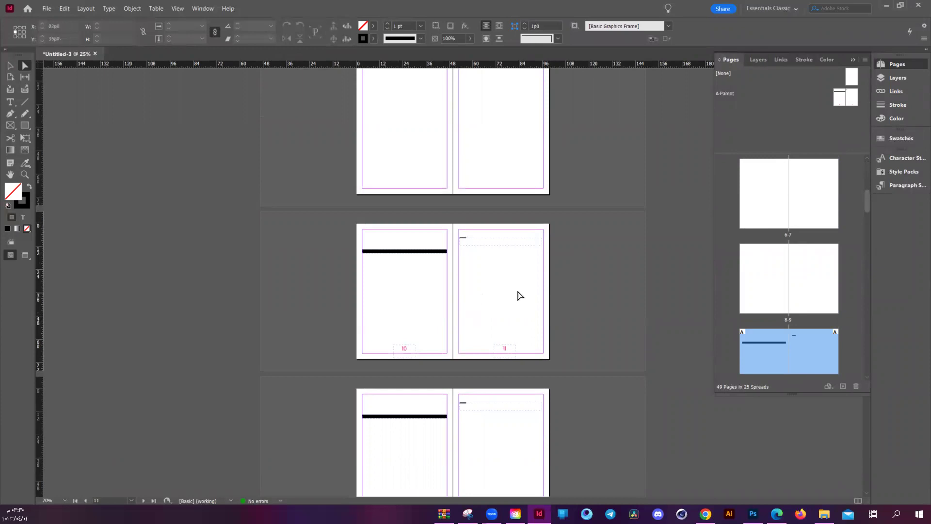
Start a new section at page 11 with page numbering starting at 1, and check the numbers on the pages that follow.
left_click(849, 306)
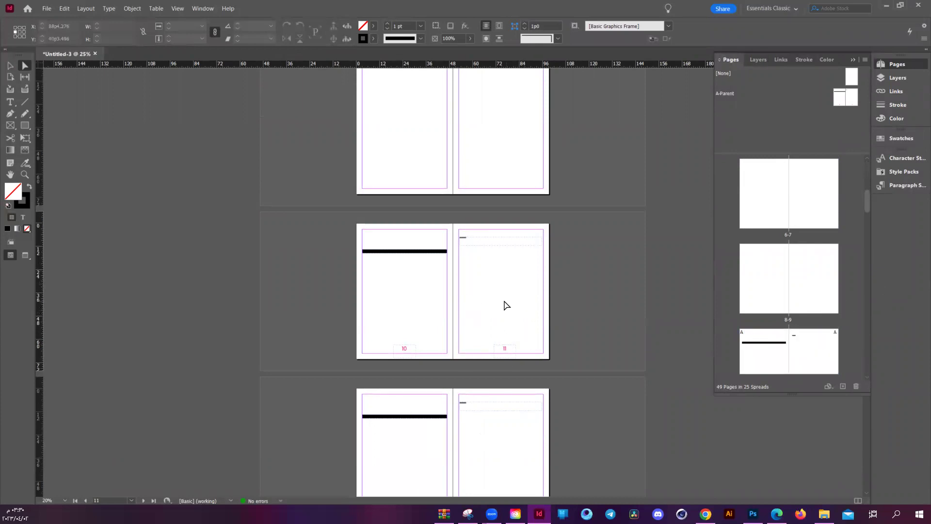
scroll(839, 306, "down", 2)
left_click(792, 278)
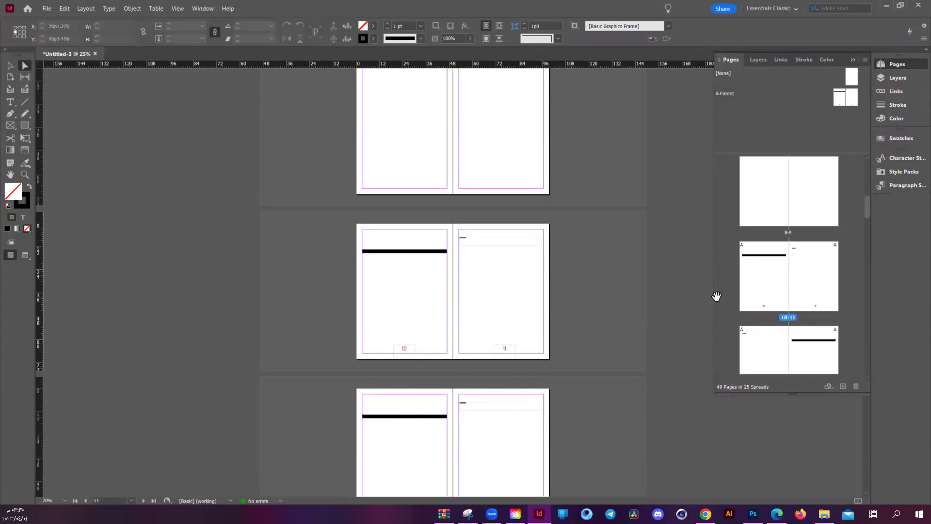
left_click(809, 286)
right_click(820, 290)
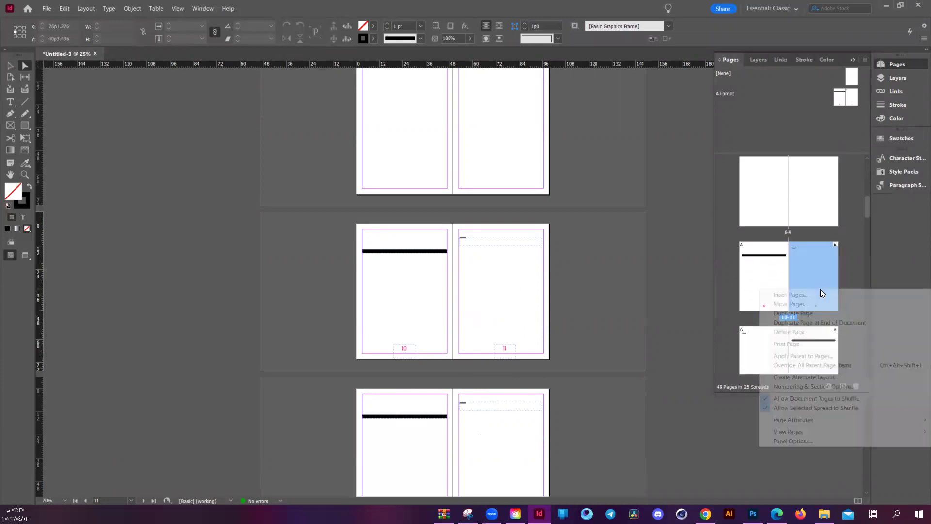
left_click(801, 386)
left_click(444, 188)
left_click(542, 163)
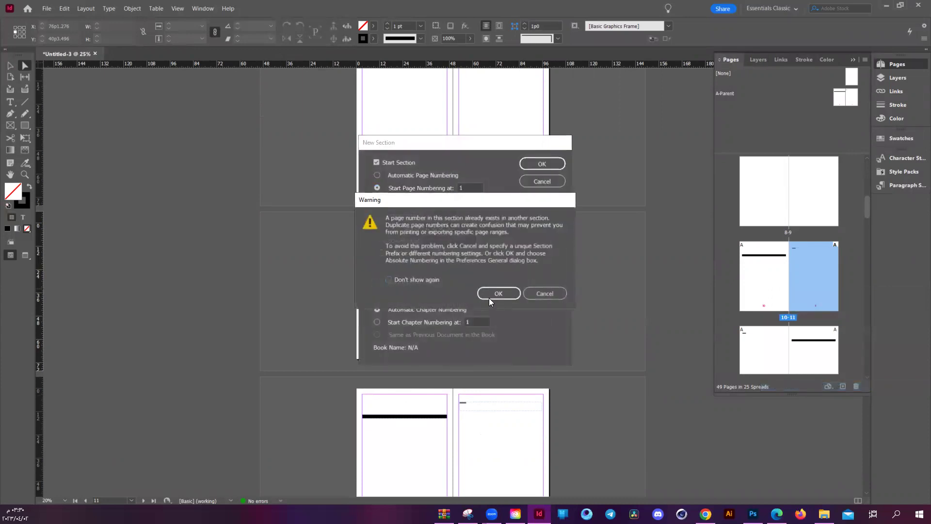
left_click(489, 298)
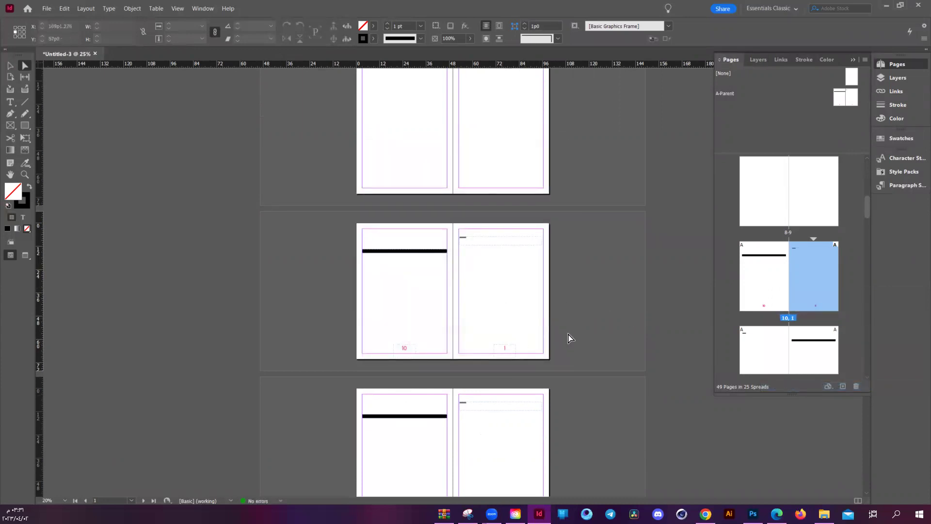
scroll(578, 335, "down", 3)
scroll(511, 372, "down", 3)
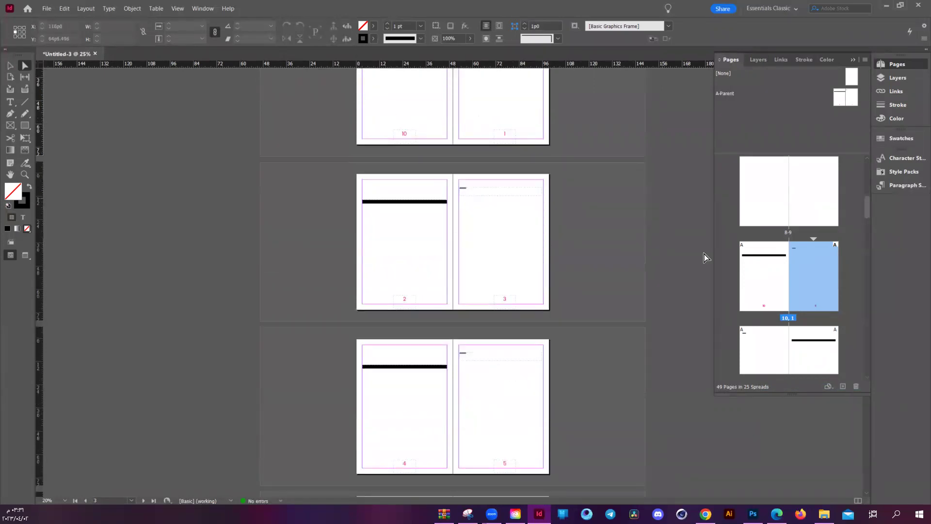
Apply the [None] parent to page 10 and review the spreads around the start of the new section.
left_click(755, 279)
left_click_drag(850, 70, 769, 281)
scroll(553, 160, "up", 2)
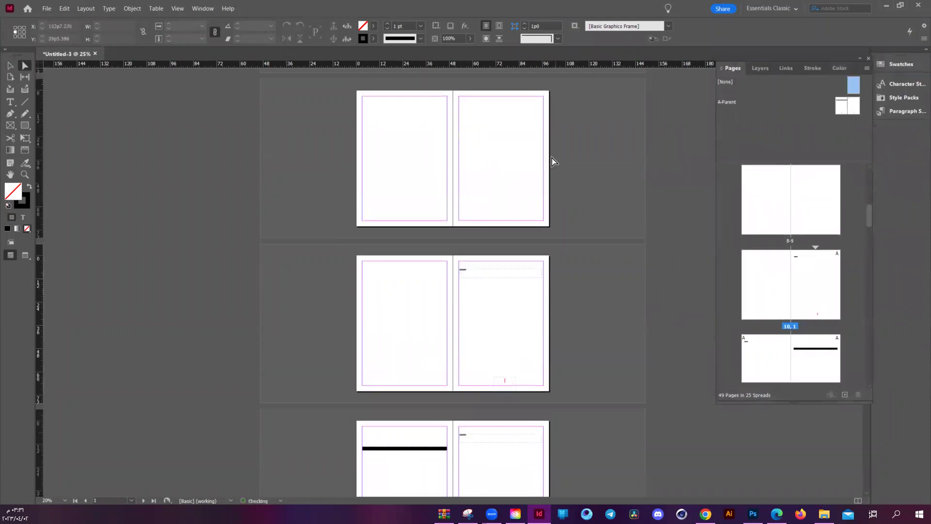
scroll(554, 161, "down", 10)
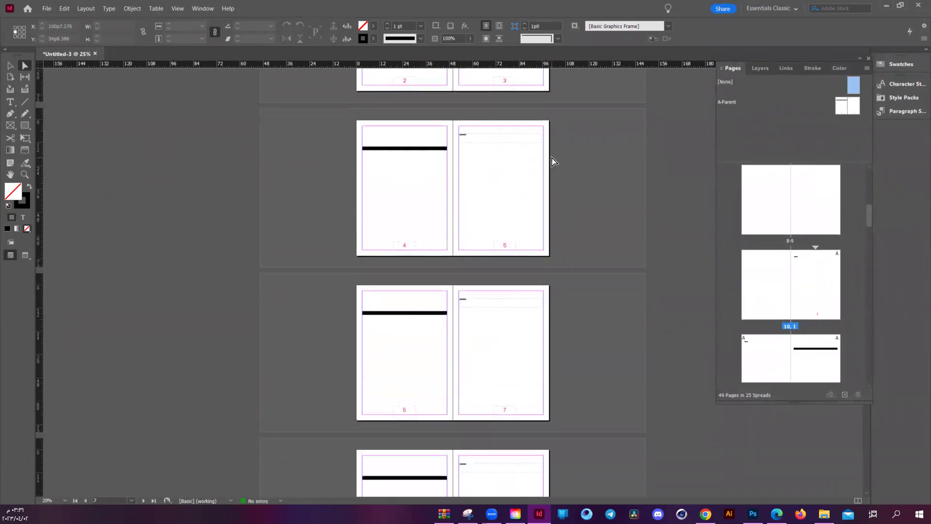
scroll(553, 162, "up", 6)
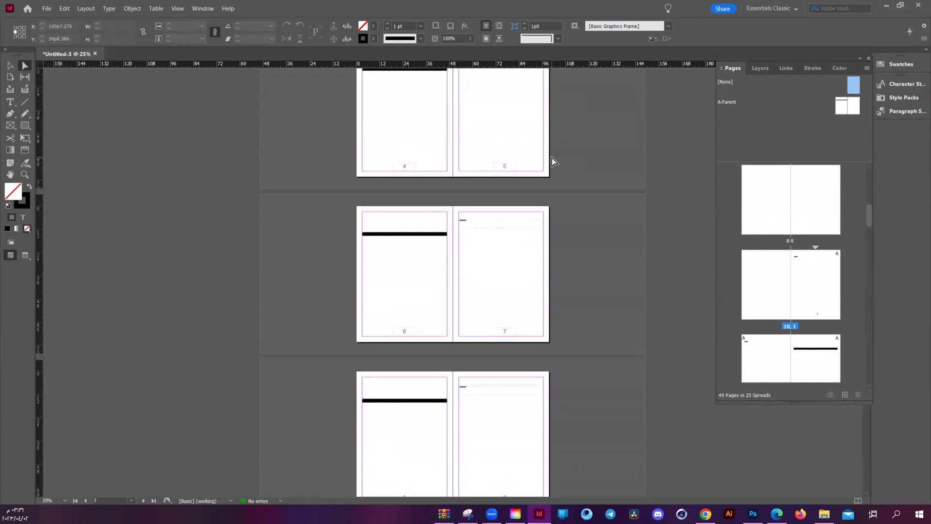
scroll(551, 163, "up", 2)
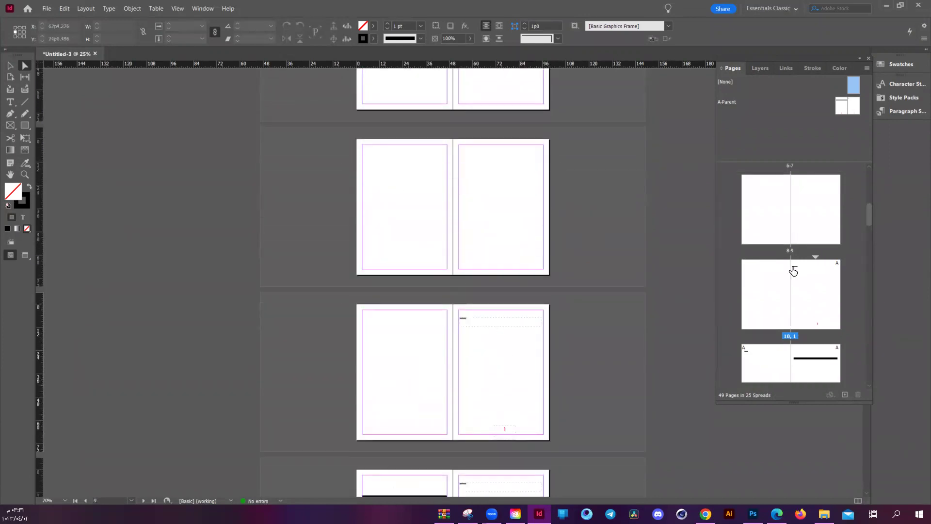
scroll(791, 272, "up", 2)
Create a new two-page A4 parent with prefix B named MASTER, based on [None].
left_click(799, 139)
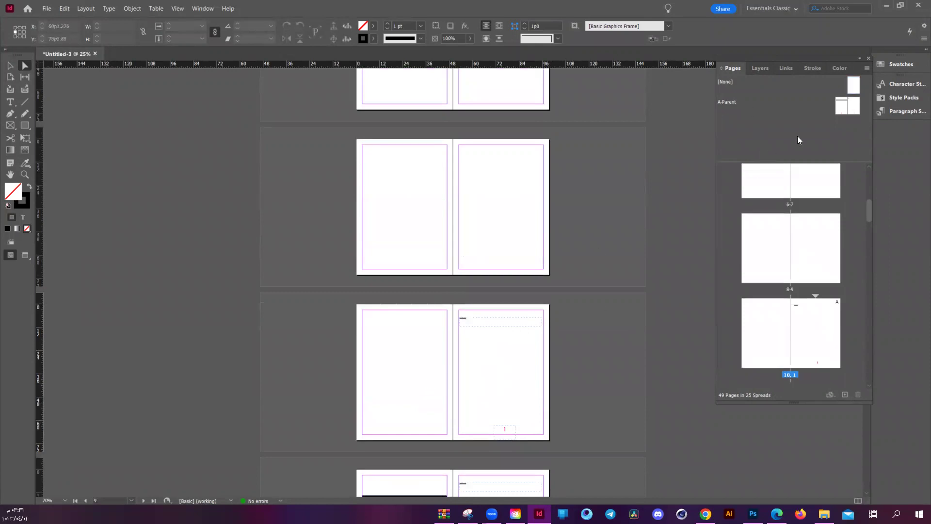
left_click(867, 68)
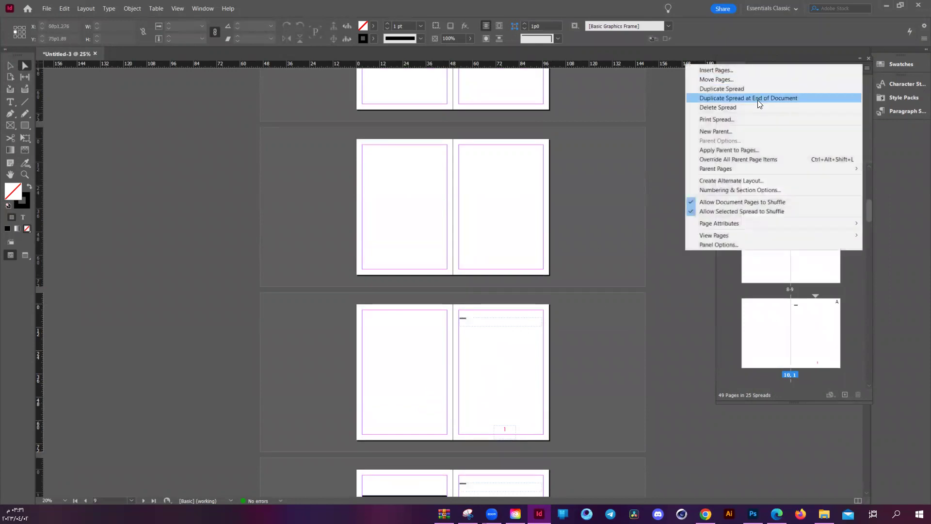
left_click(739, 131)
left_click(458, 224)
type("MASTER")
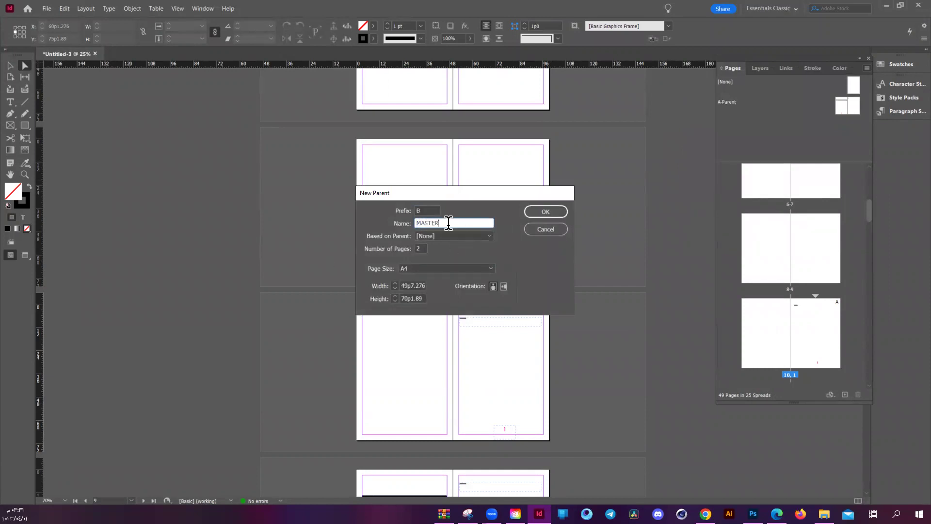
left_click(545, 211)
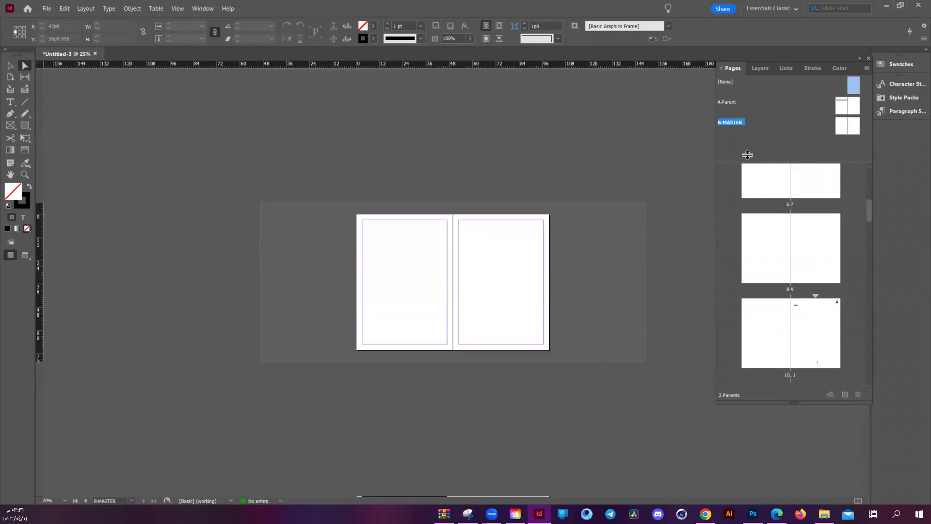
Return to the first page of the second section and look over the blank spreads before it.
scroll(869, 214, "down", 4)
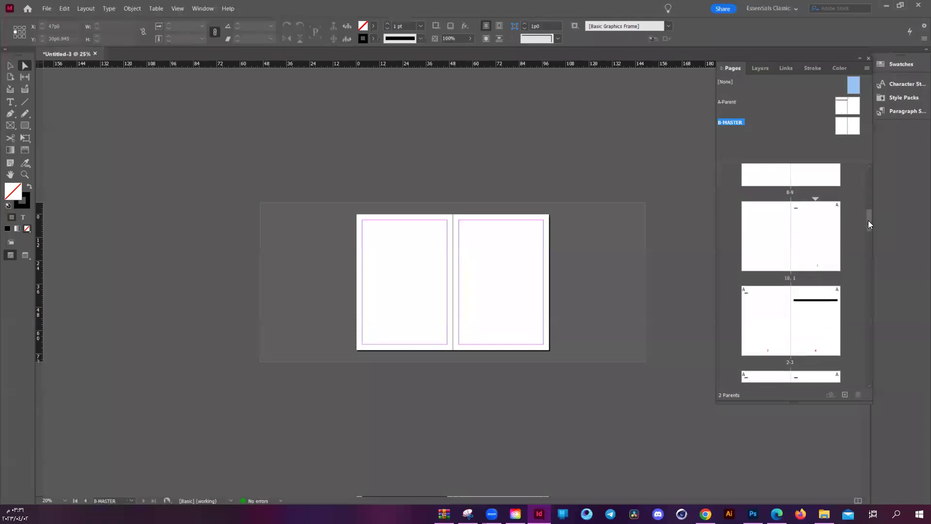
left_click(773, 244)
mouse_move(869, 223)
left_mouse_down()
mouse_move(877, 182)
mouse_move(869, 217)
left_mouse_up()
double_click(817, 208)
double_click(824, 255)
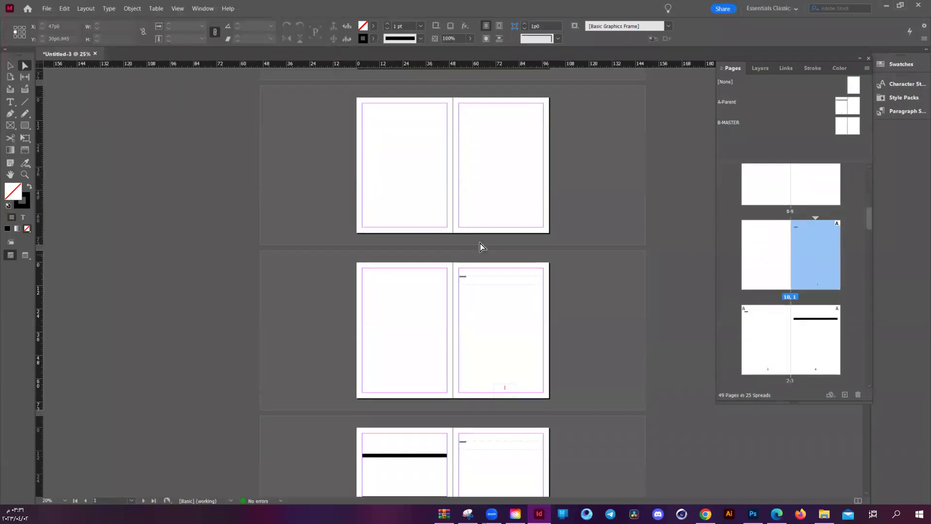
scroll(508, 376, "down", 2)
scroll(509, 378, "up", 1)
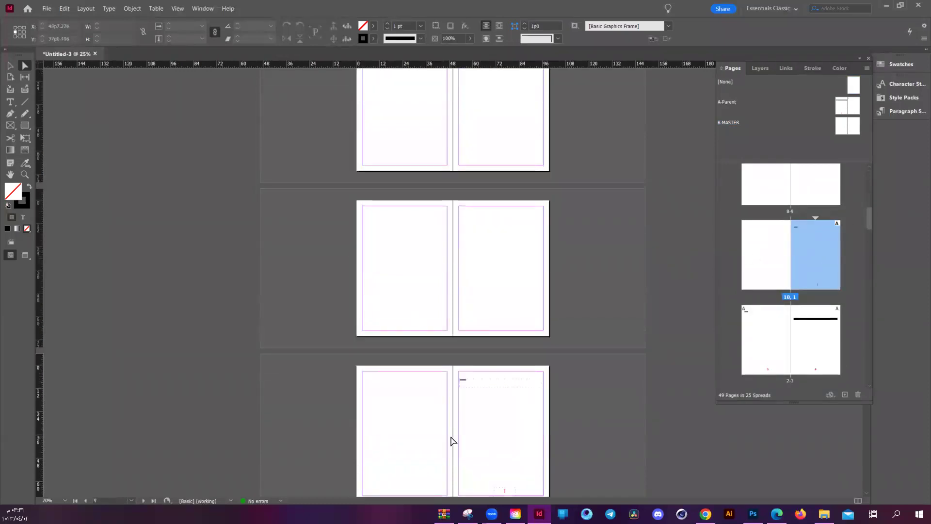
scroll(452, 439, "up", 4)
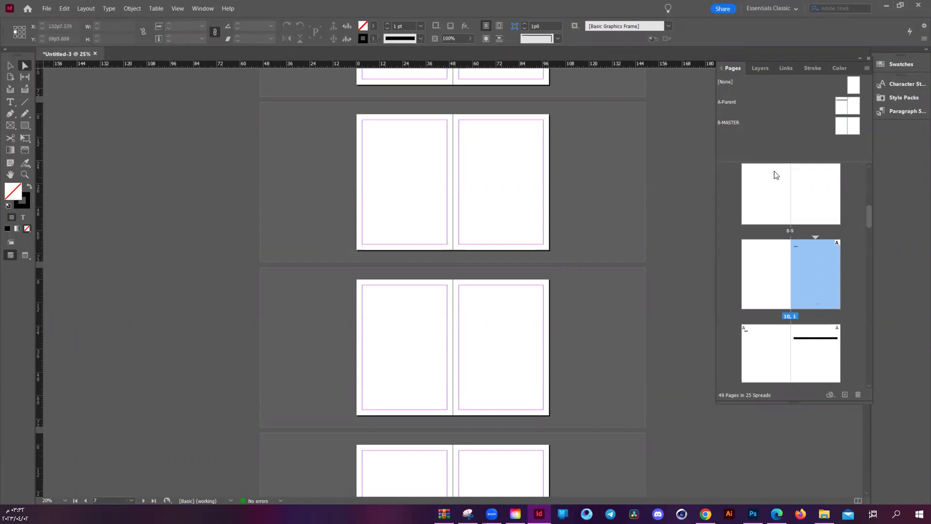
scroll(773, 175, "up", 2)
left_click(849, 88)
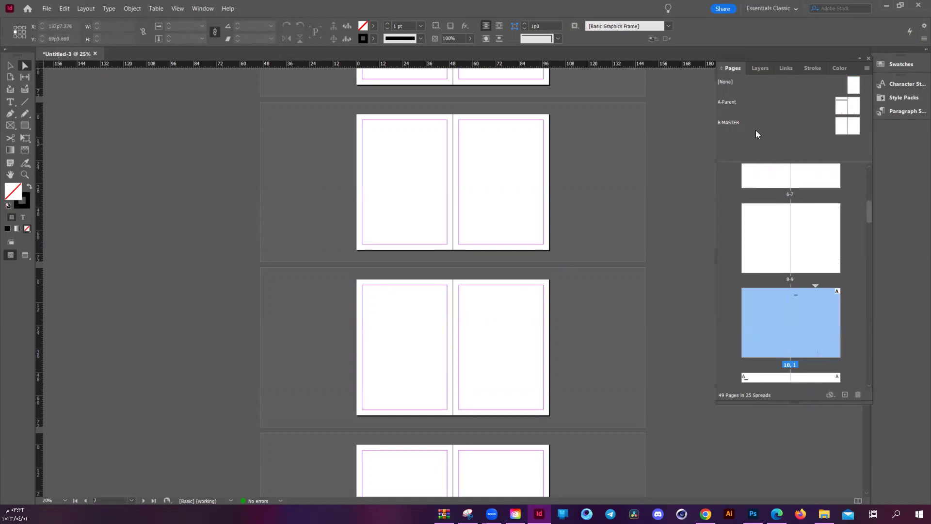
left_click(736, 84)
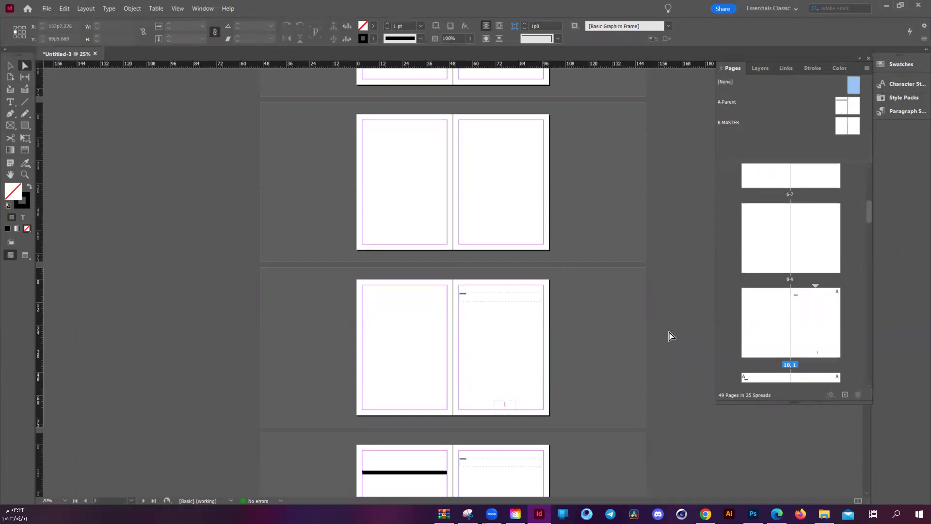
left_click(766, 131)
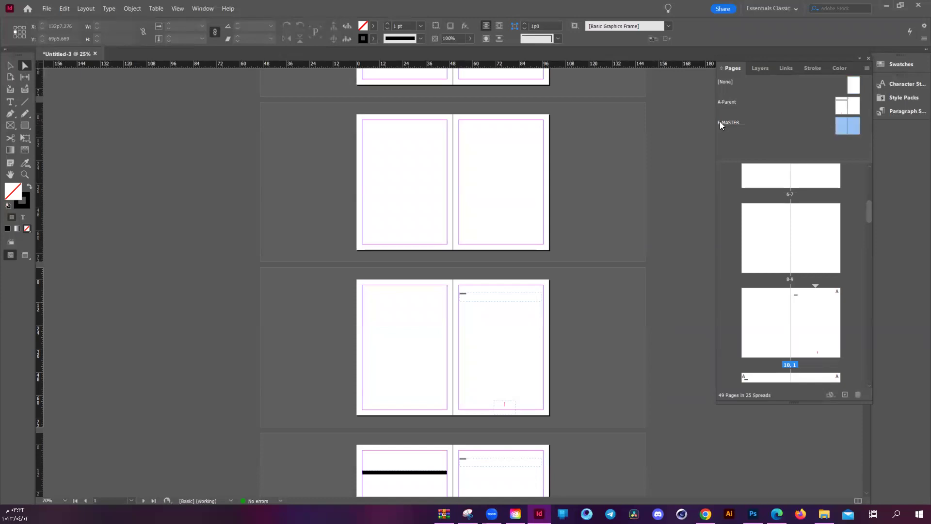
Select the opening section's pages from 1 to 10 and apply the B-MASTER parent to them.
left_click(788, 330)
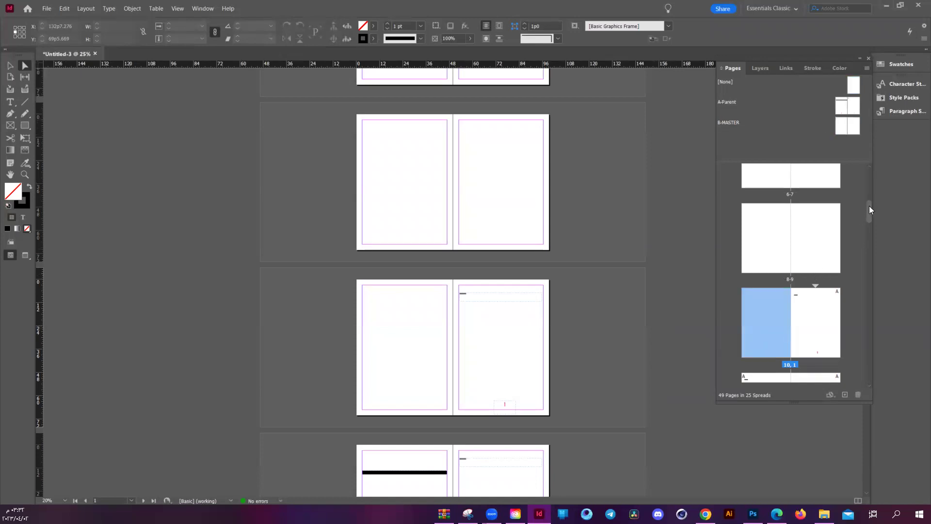
left_click_drag(870, 205, 869, 165)
left_click(819, 217, "shift")
right_click(819, 216)
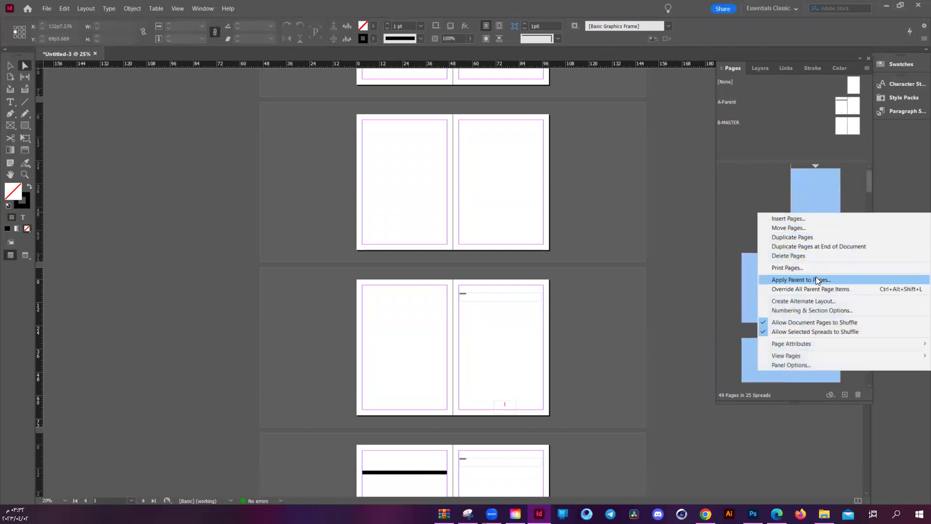
left_click(821, 276)
left_click(533, 268)
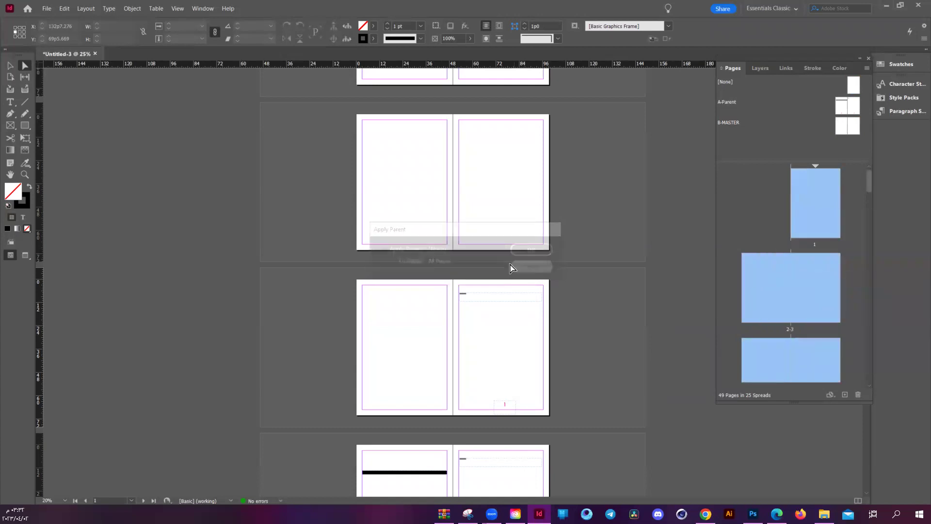
right_click(814, 219)
left_click(799, 286)
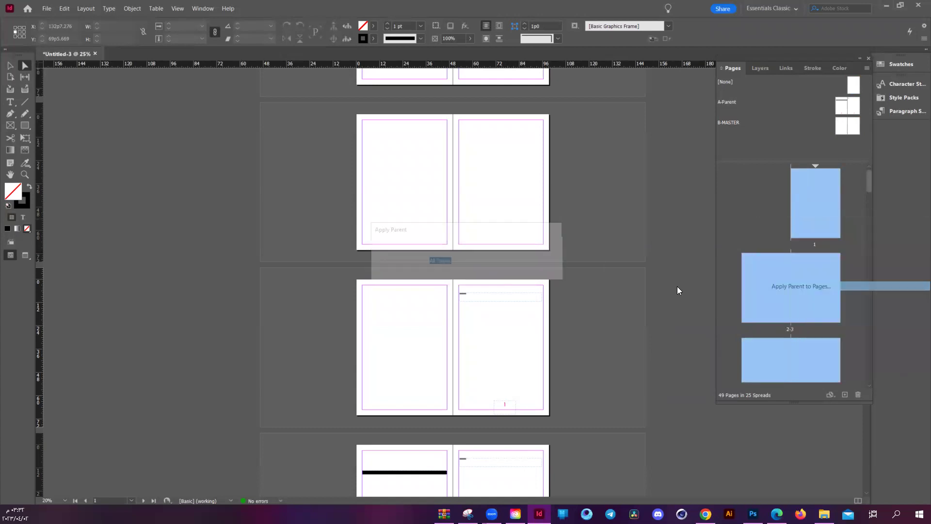
left_click(501, 261)
left_click(503, 260)
left_click(502, 261)
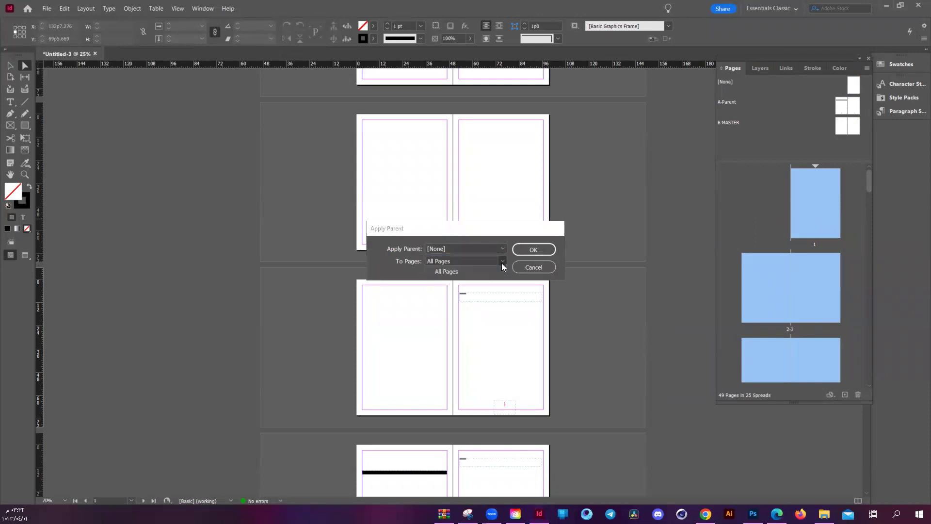
left_click(501, 261)
left_click(488, 249)
left_click(475, 276)
left_click(534, 250)
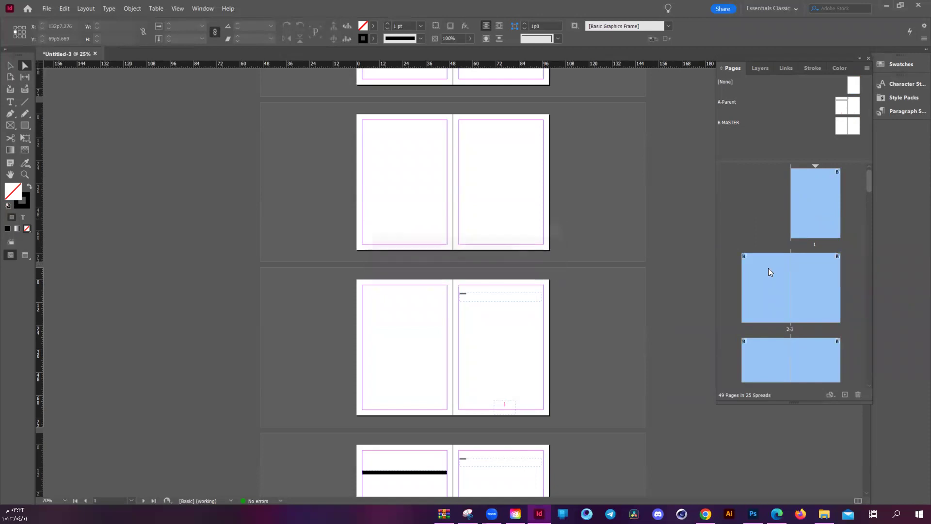
Check which parent is applied to the second section's pages and to page 10.
left_click(762, 200)
left_click_drag(868, 179, 871, 242)
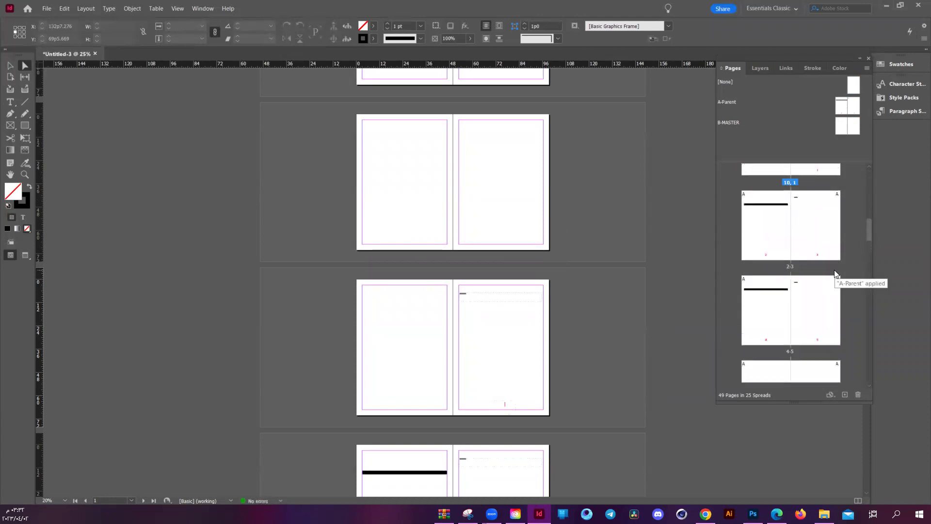
left_click_drag(858, 237, 776, 231)
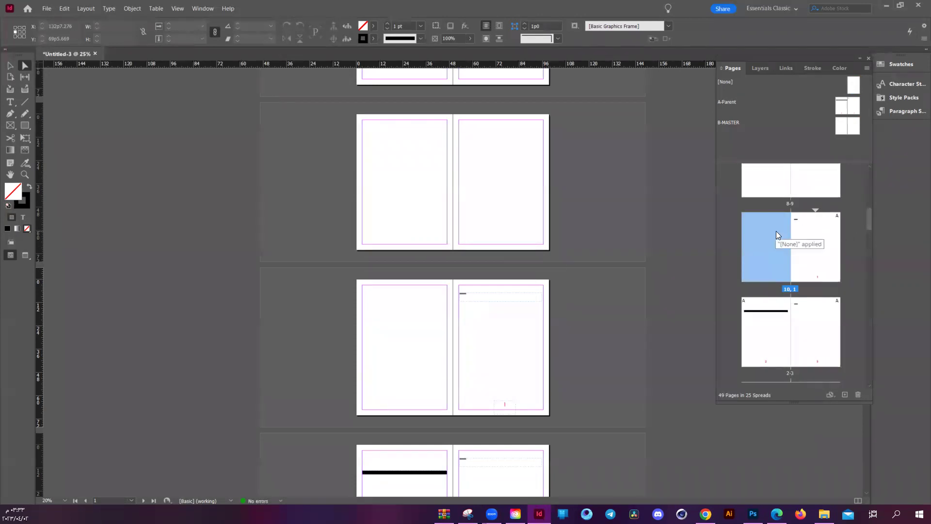